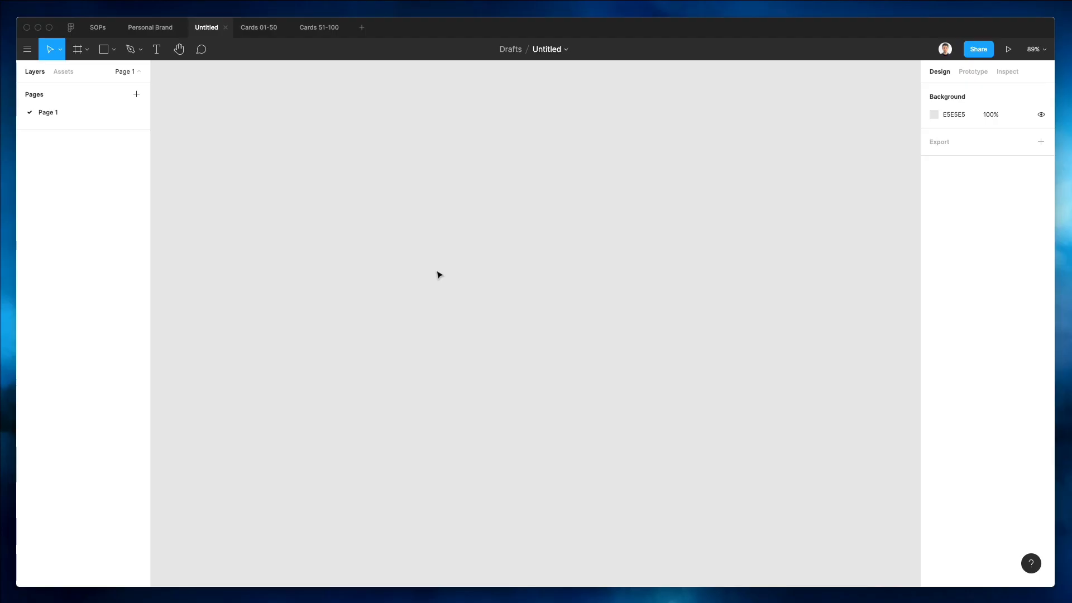
Create an iPhone 11 Pro Max frame from the Phone presets.
click(78, 49)
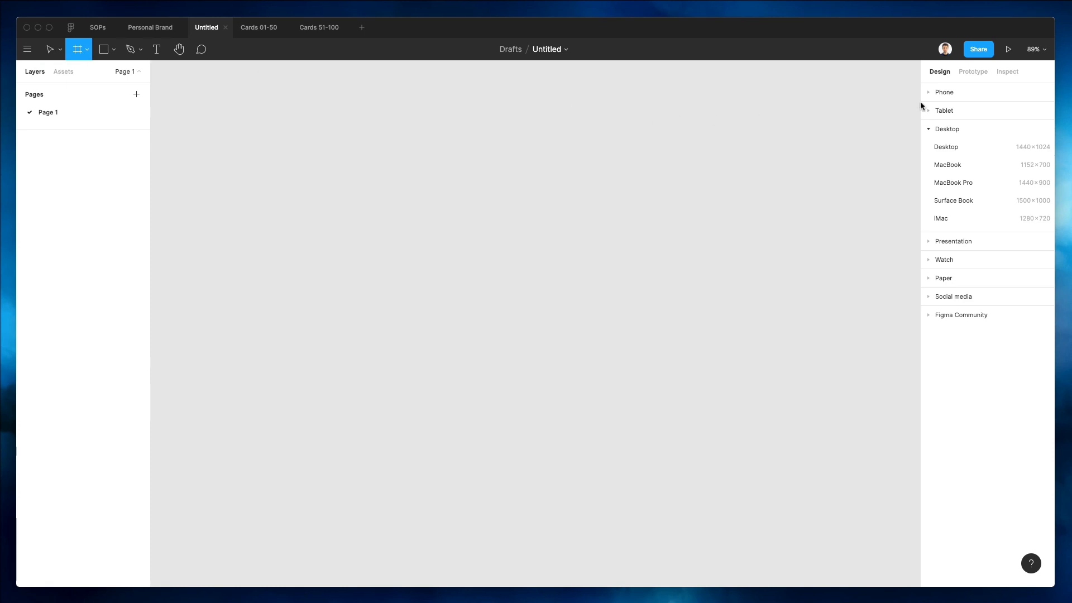
click(937, 96)
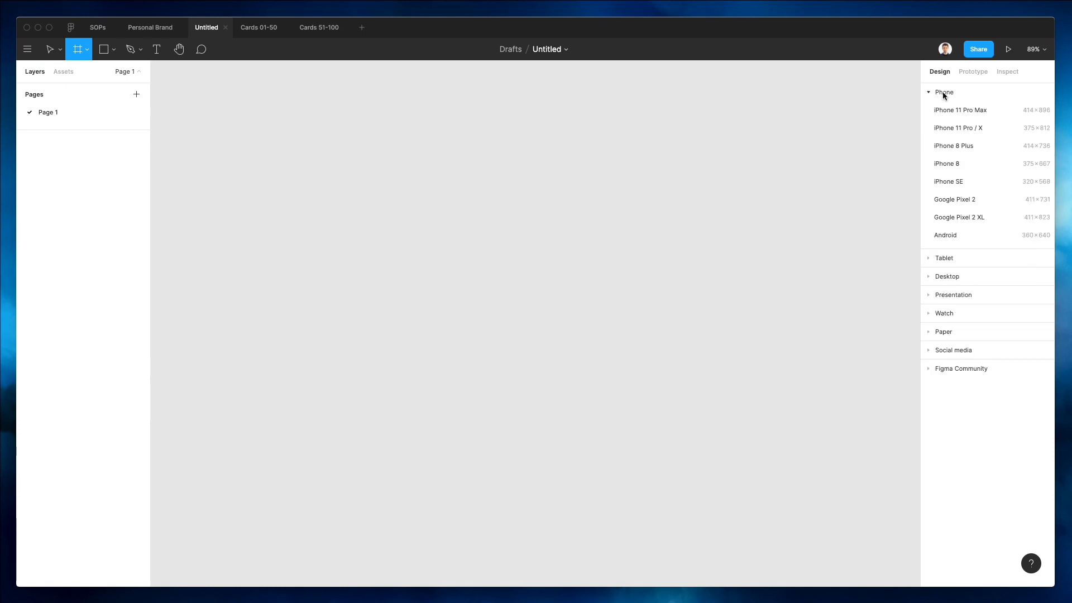
click(963, 112)
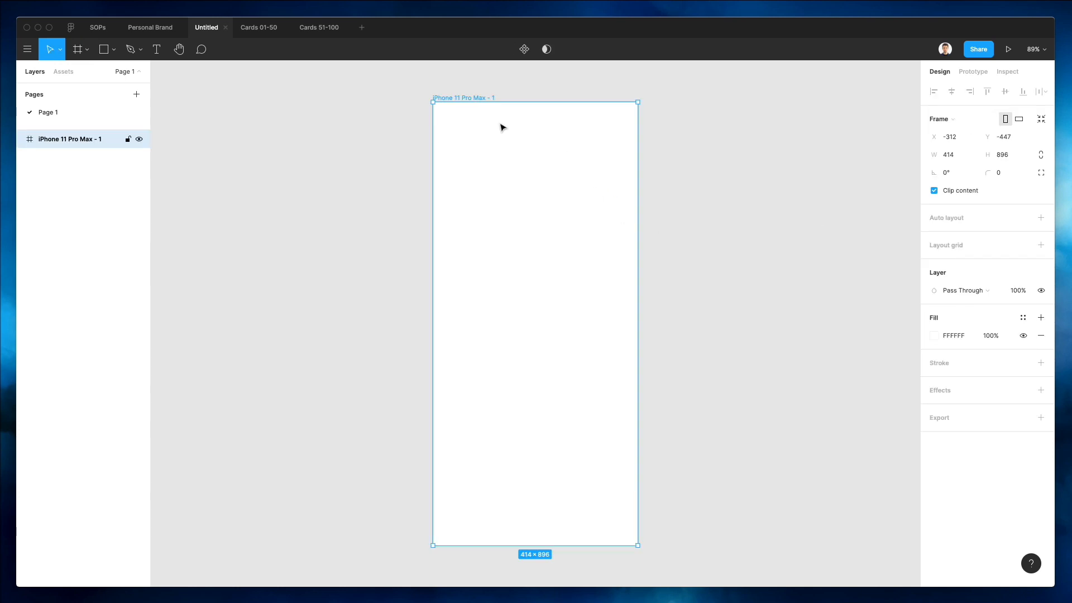
Rename the frame as 1.
key(super+r)
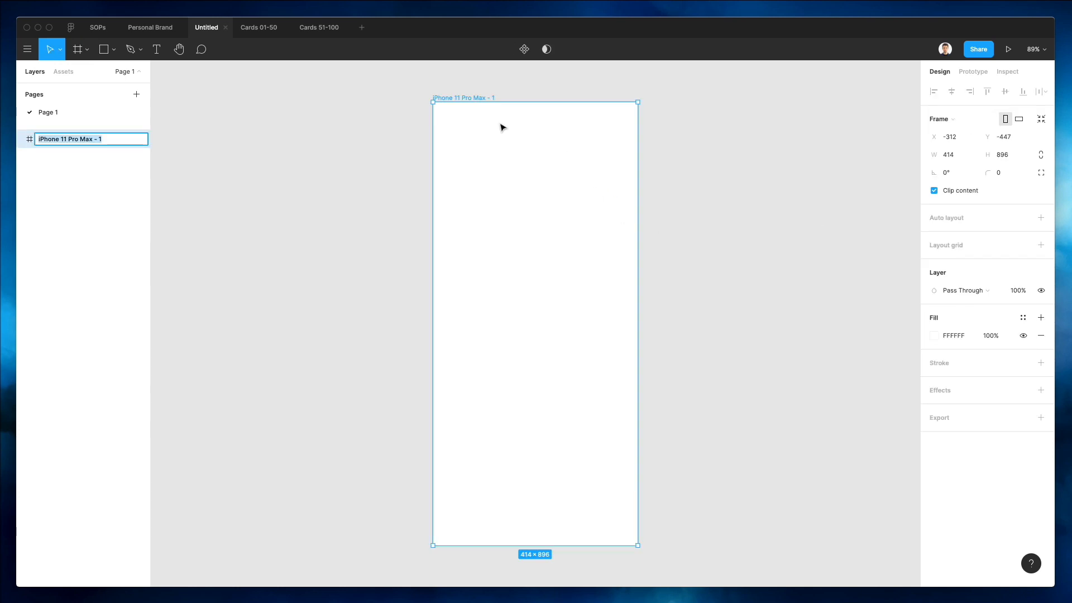
text(1)
key(Return)
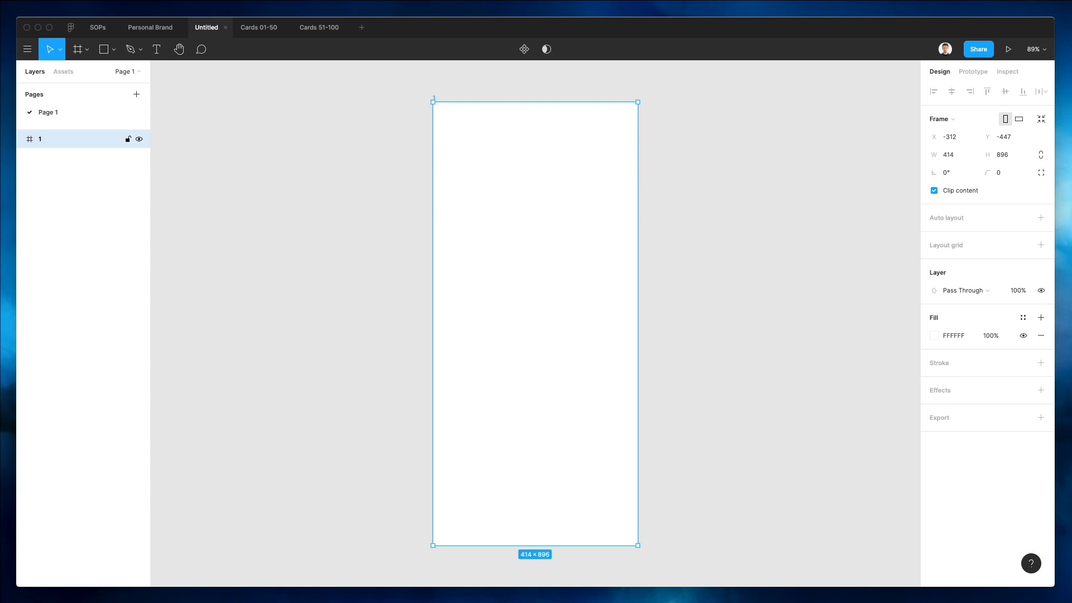
double_click(58, 144)
click(215, 187)
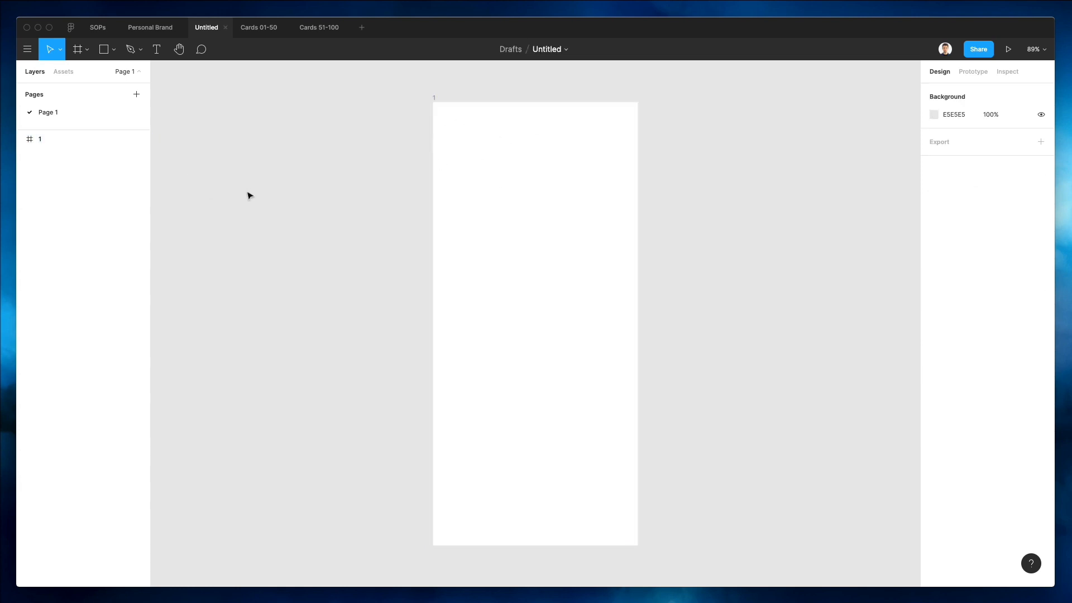
Add a text label reading Balance near the frame's top-left corner.
key(t)
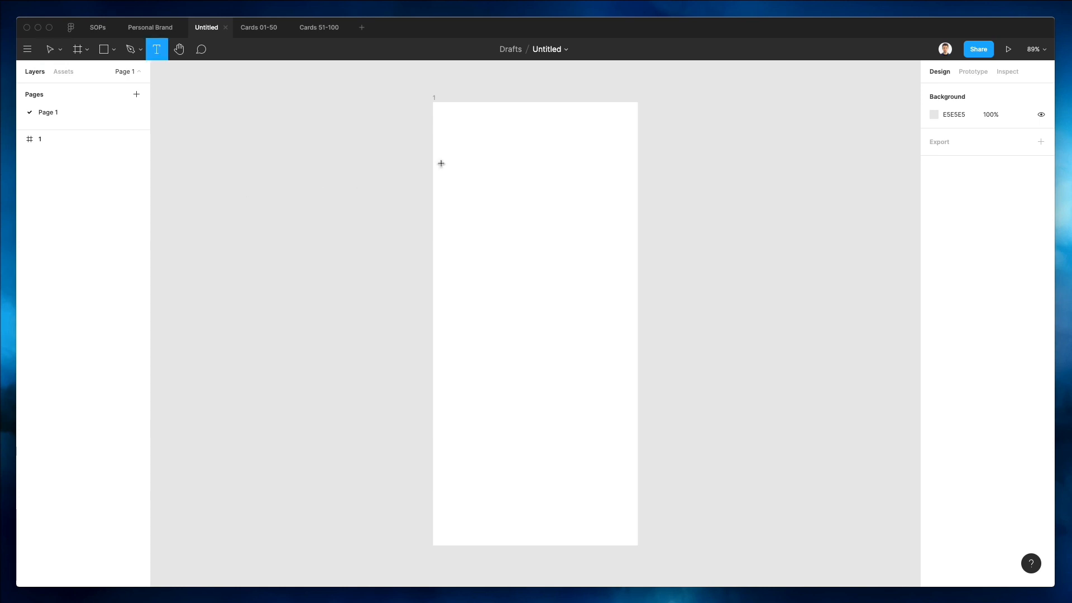
click(450, 128)
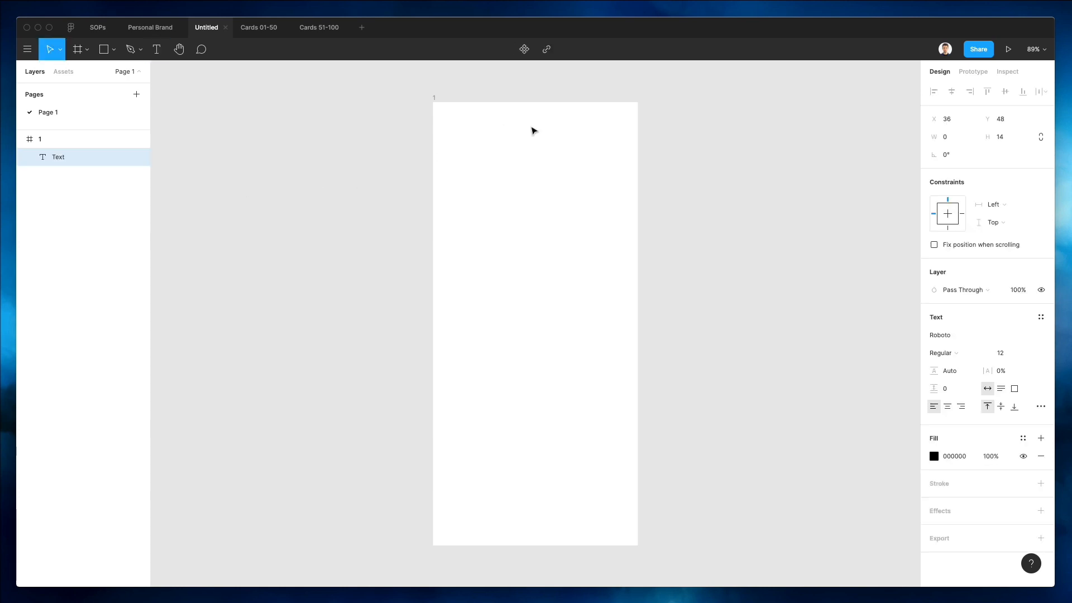
text(Balance)
key(Escape)
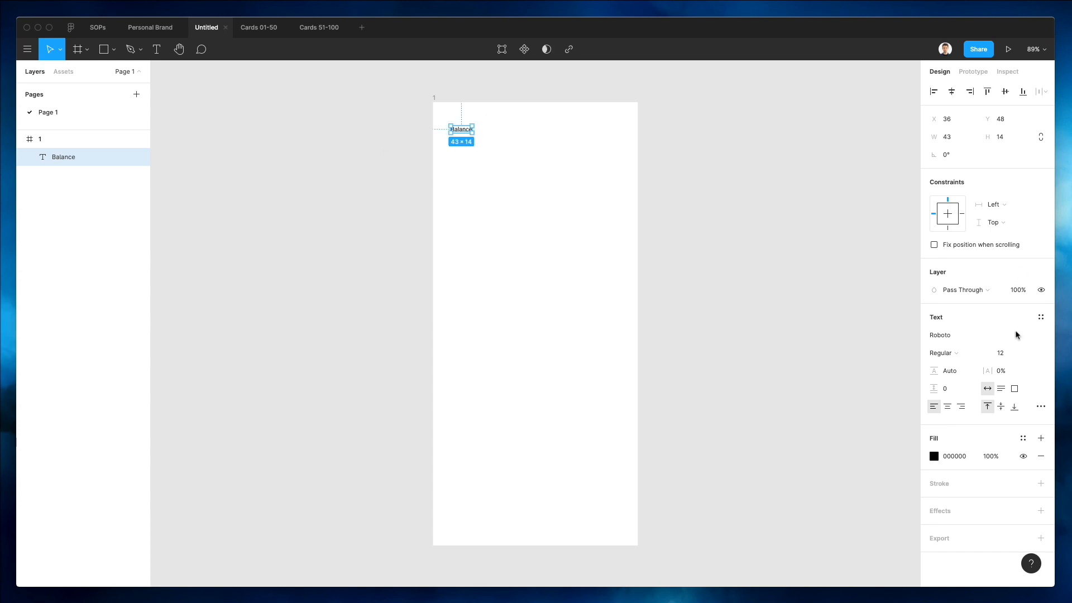
Increase the Balance label's font size to 18.
click(1006, 353)
key(Up)
key(Up)
key(Up)
key(Up)
key(Up)
key(Up)
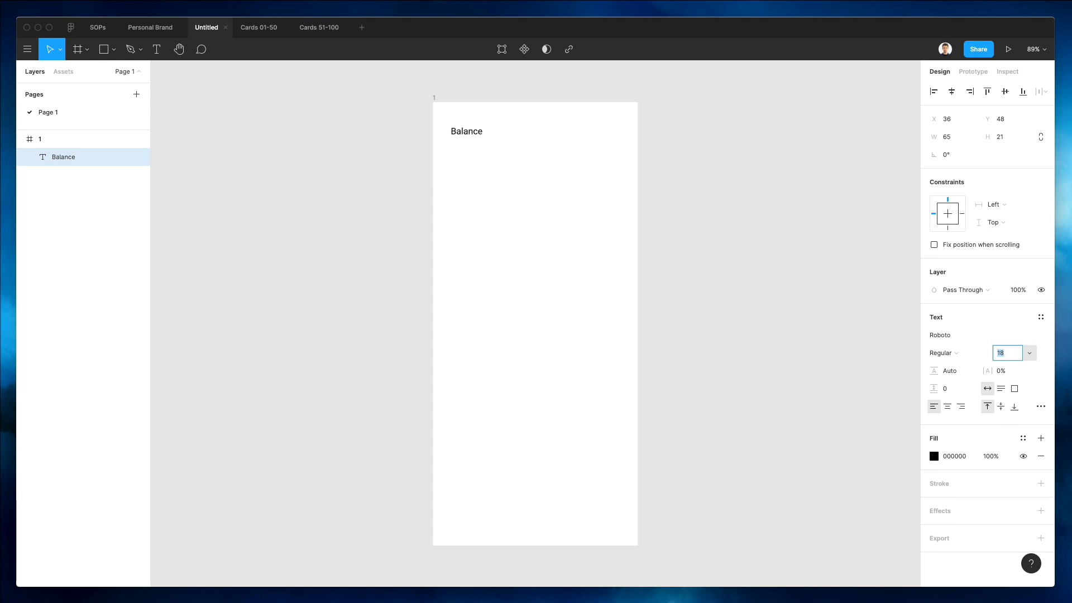
Change the Balance label's font to Montserrat.
click(977, 336)
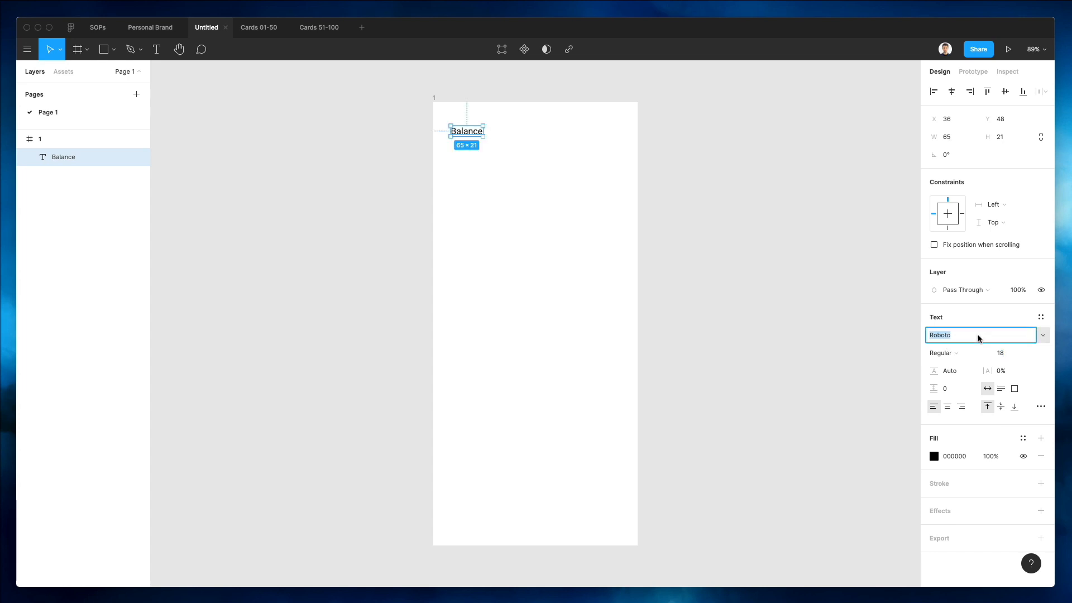
text(Montserrat)
key(Return)
click(473, 102)
Set the Balance label's font size to 17.
scroll(474, 104, down, 2)
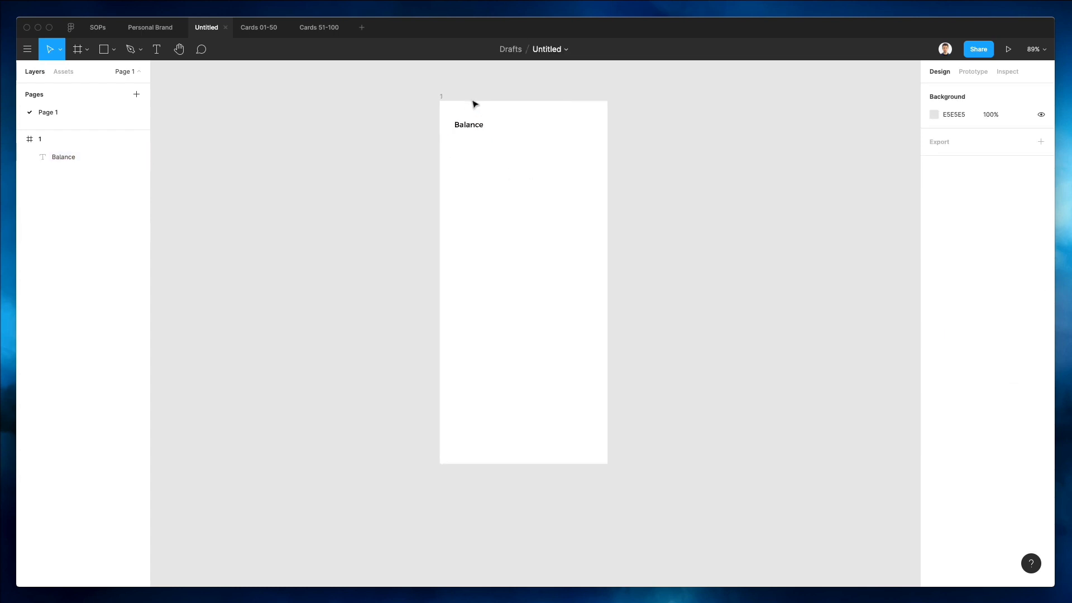
scroll(474, 103, up, 3)
click(457, 139)
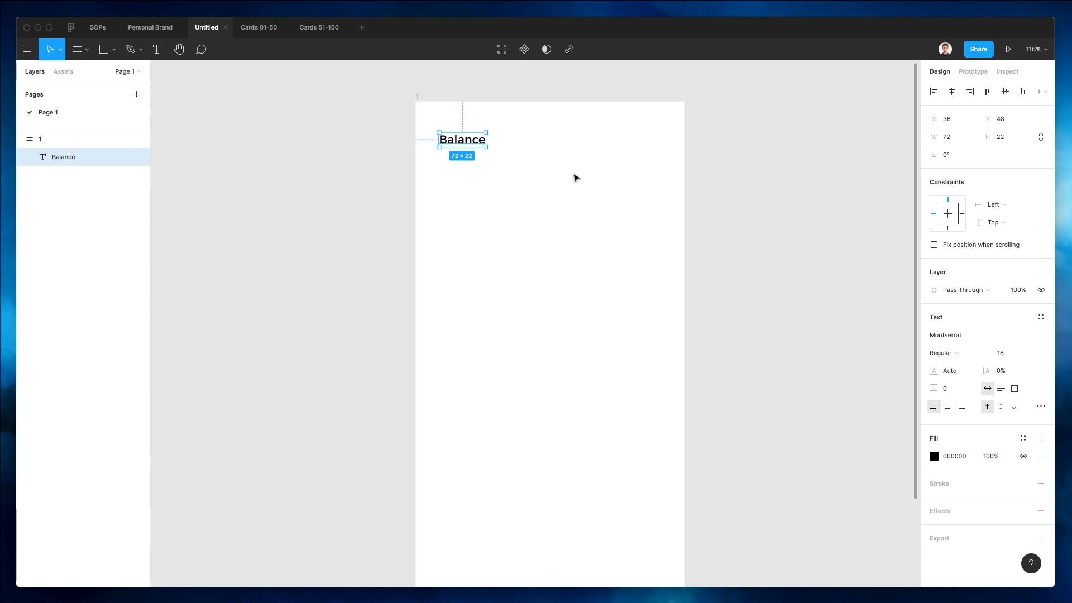
click(1000, 352)
text(17)
key(Return)
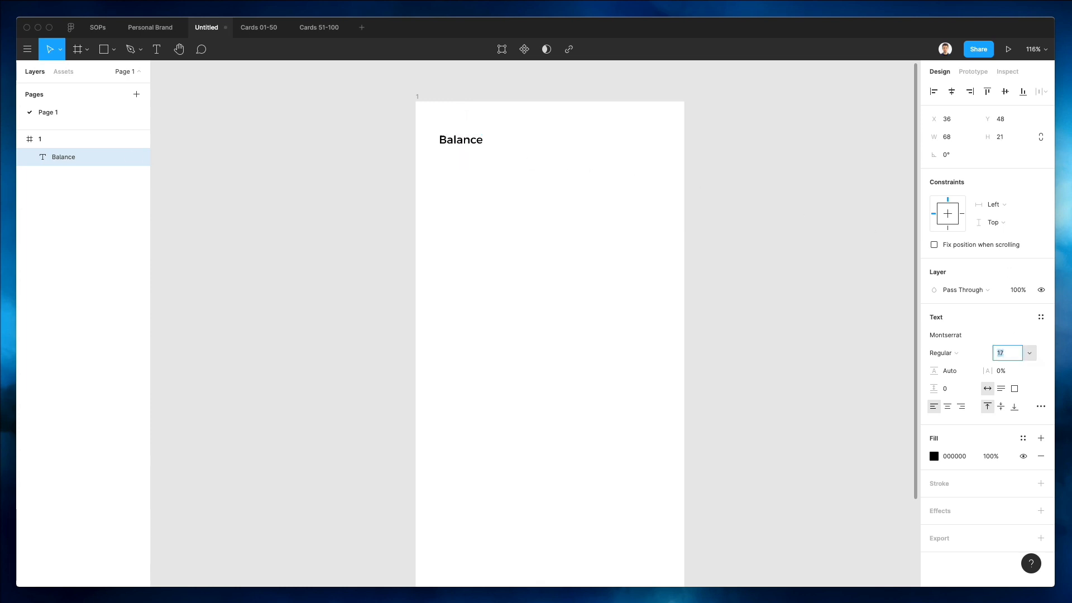
click(658, 169)
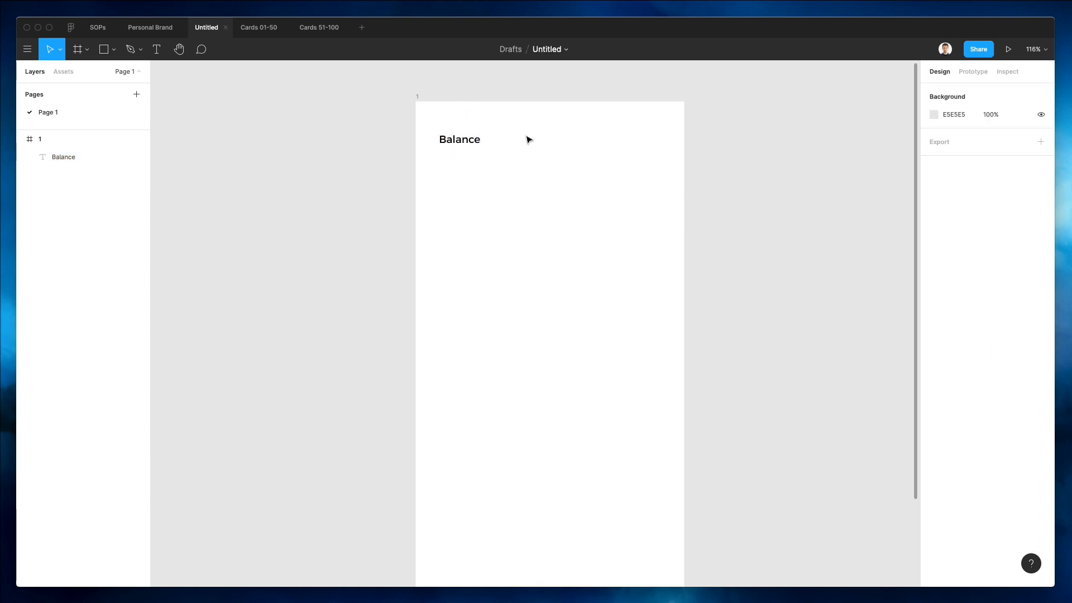
Duplicate the Balance label just below it and change the copy's text to $451,50.
click(474, 145)
drag(473, 144, 474, 167)
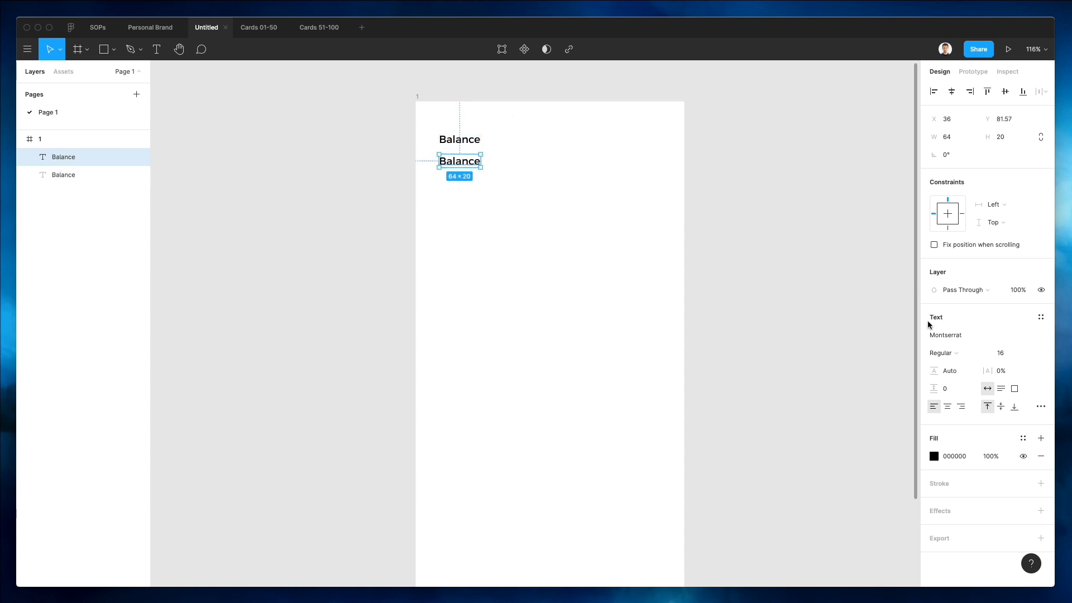
key(Return)
text($)
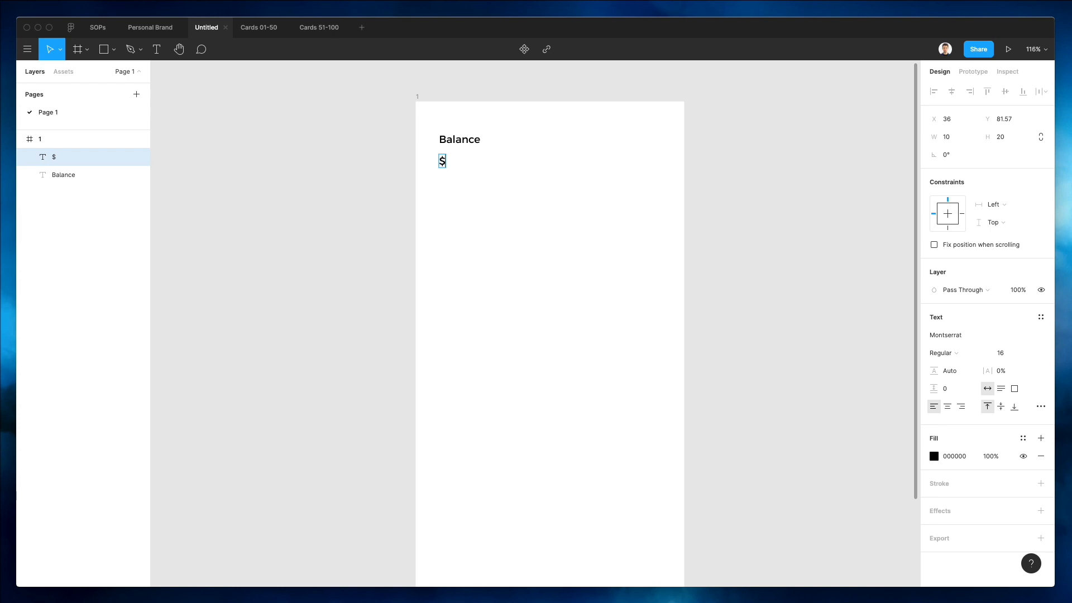
text(451,50)
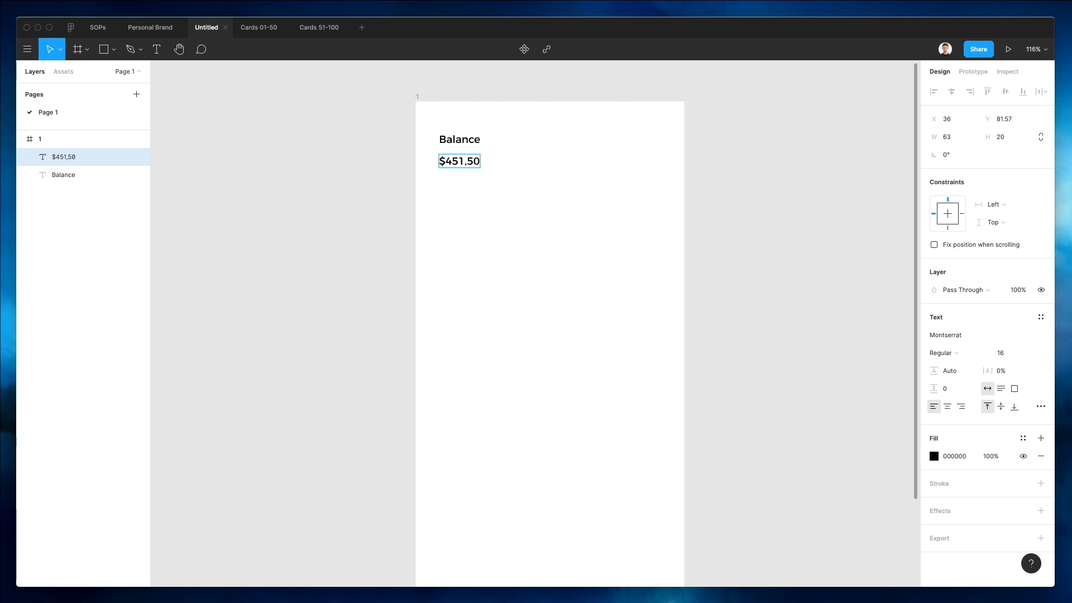
key(Escape)
Set the $451,50 amount's font size to 30.
click(1000, 353)
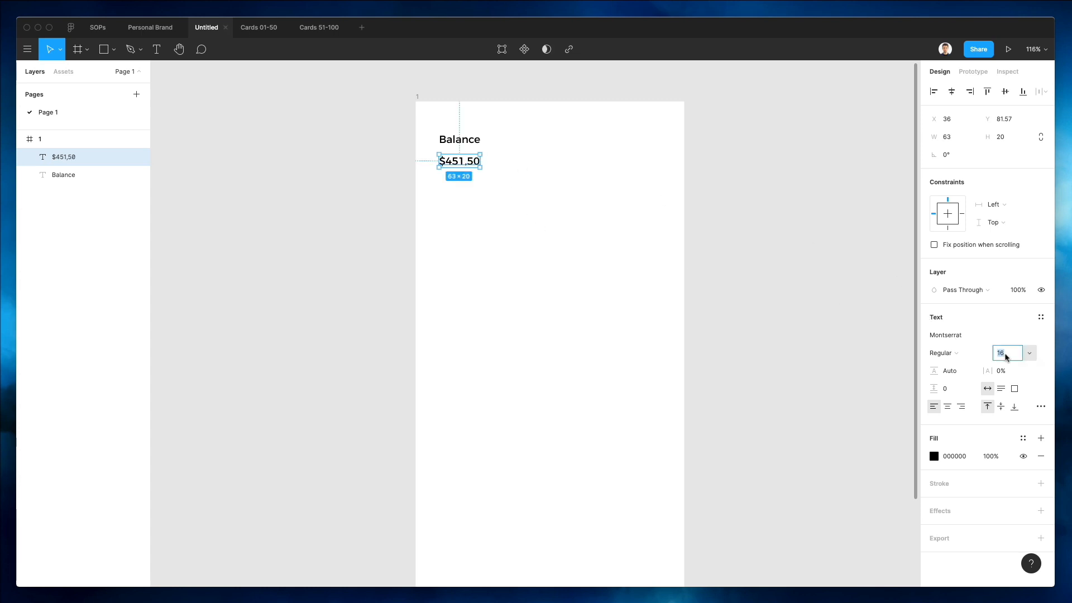
text(26)
key(Return)
key(Up)
key(Up)
key(Up)
key(Up)
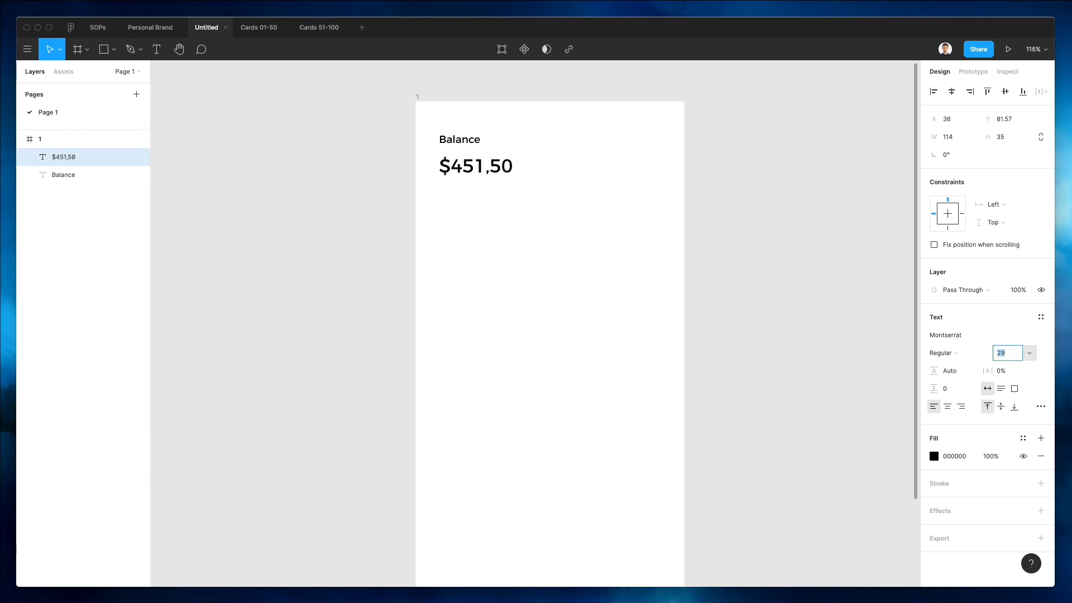
scroll(632, 221, down, 2)
scroll(632, 221, down, 3)
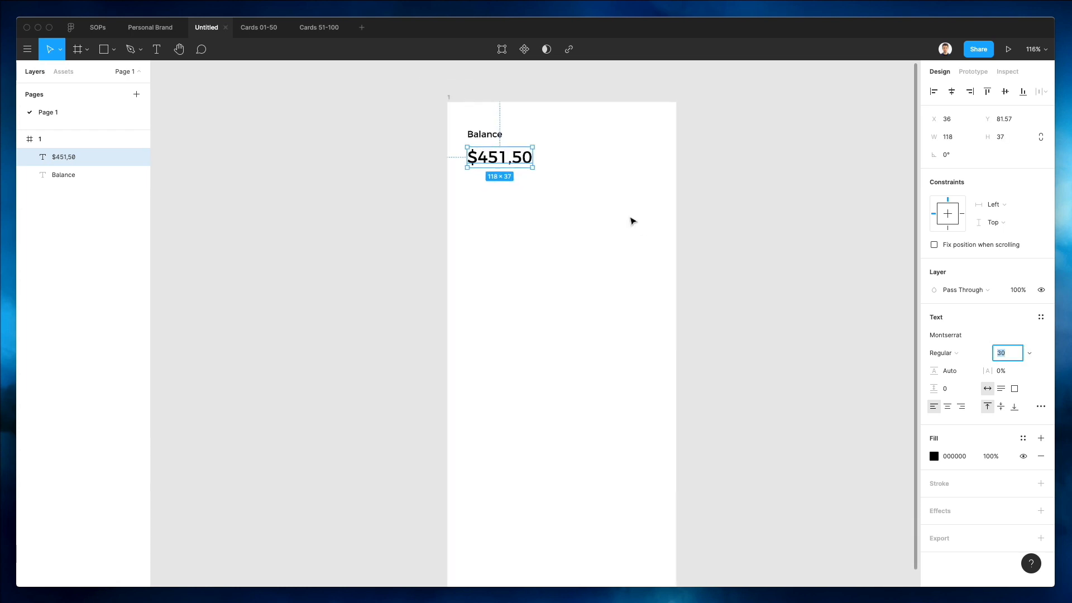
Set the Balance label's fill color to gray 6A6D7B.
scroll(633, 221, up, 1)
scroll(511, 163, down, 1)
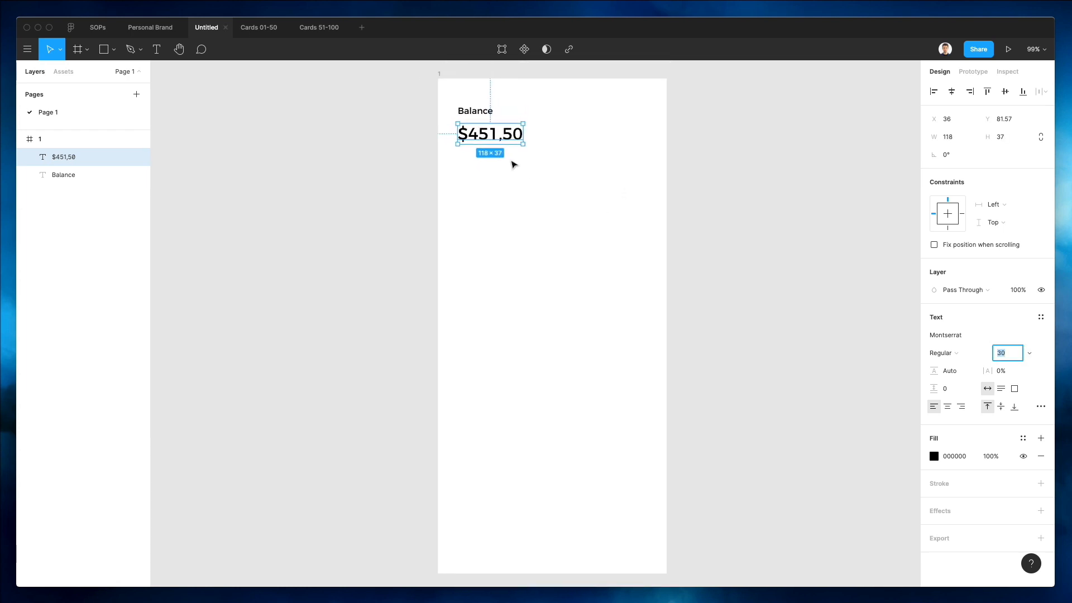
click(475, 111)
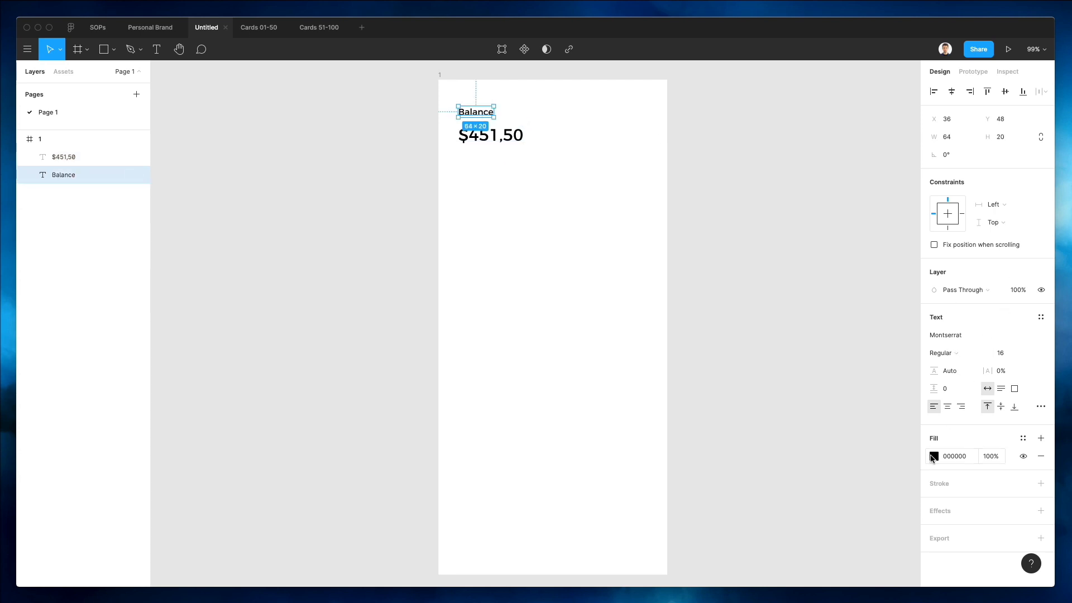
click(934, 456)
click(874, 455)
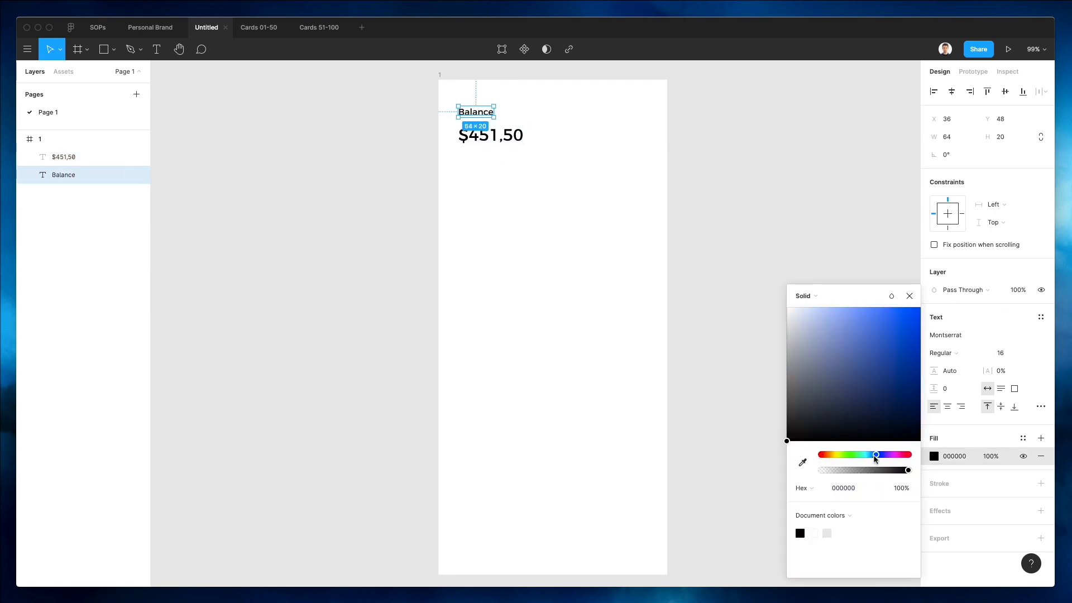
drag(797, 332, 801, 368)
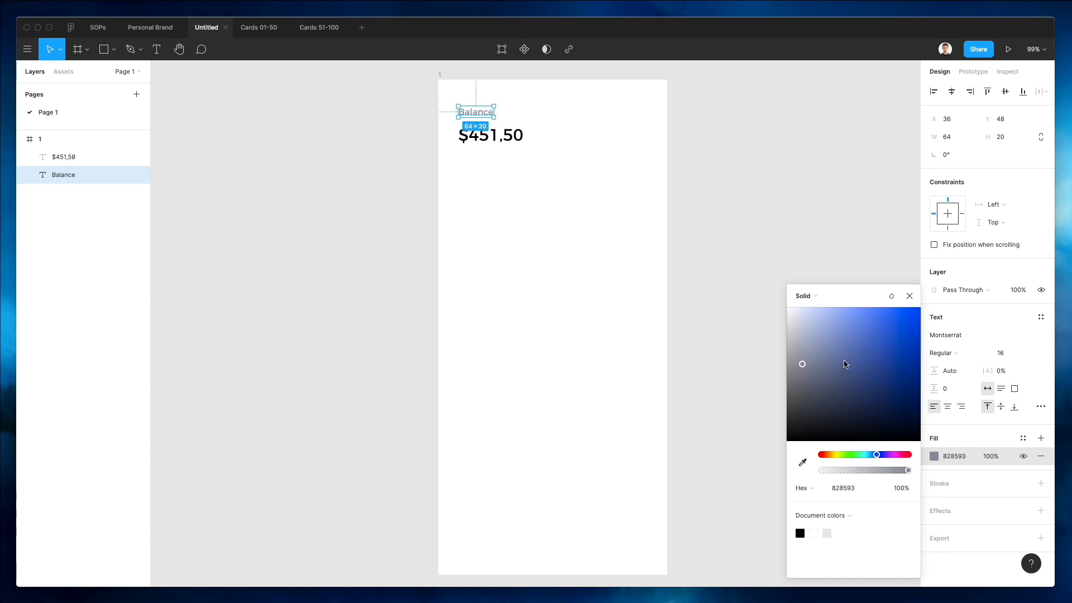
drag(802, 364, 804, 378)
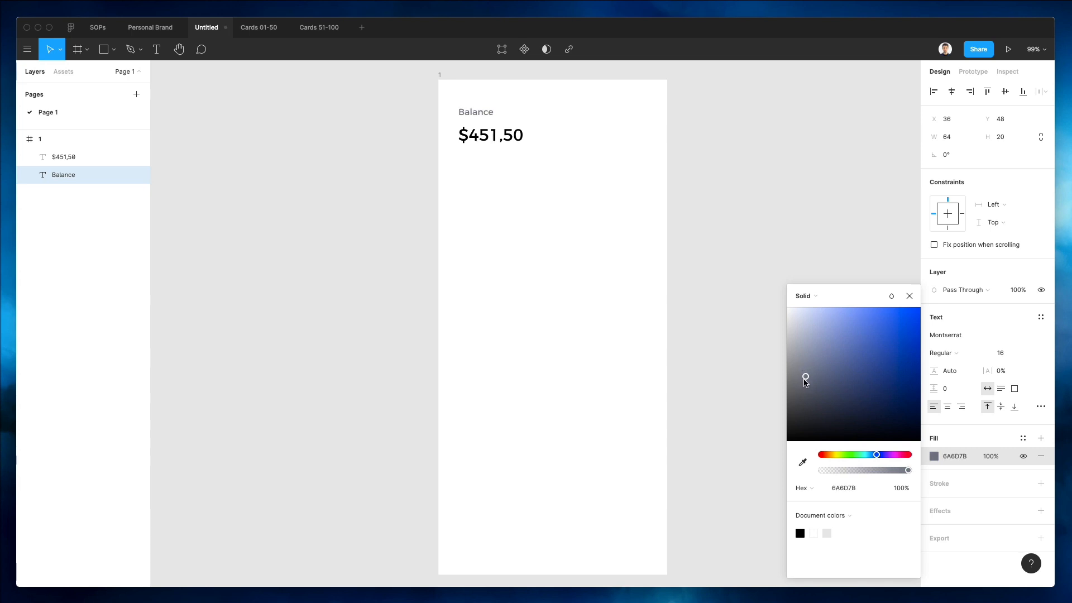
click(597, 287)
Draw a circle about 55 px wide near the frame's top-right corner.
click(504, 154)
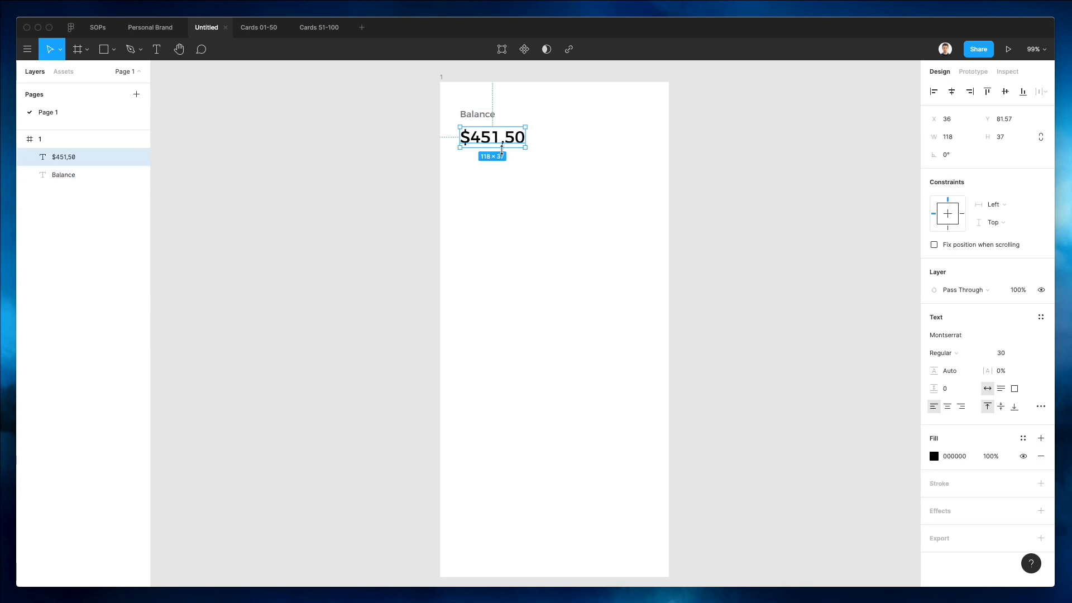
click(518, 193)
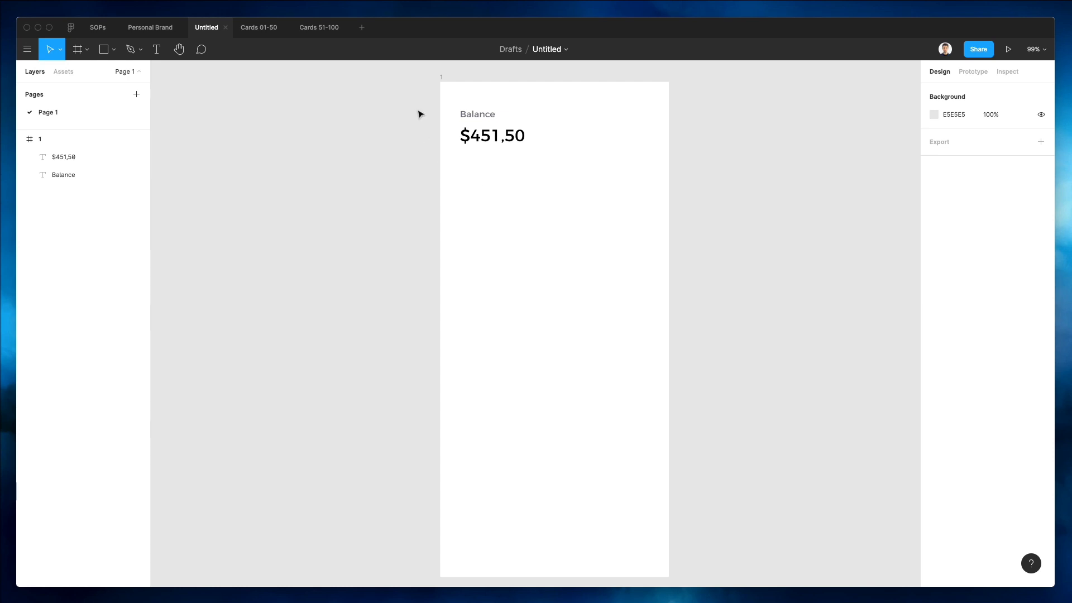
scroll(525, 118, up, 1)
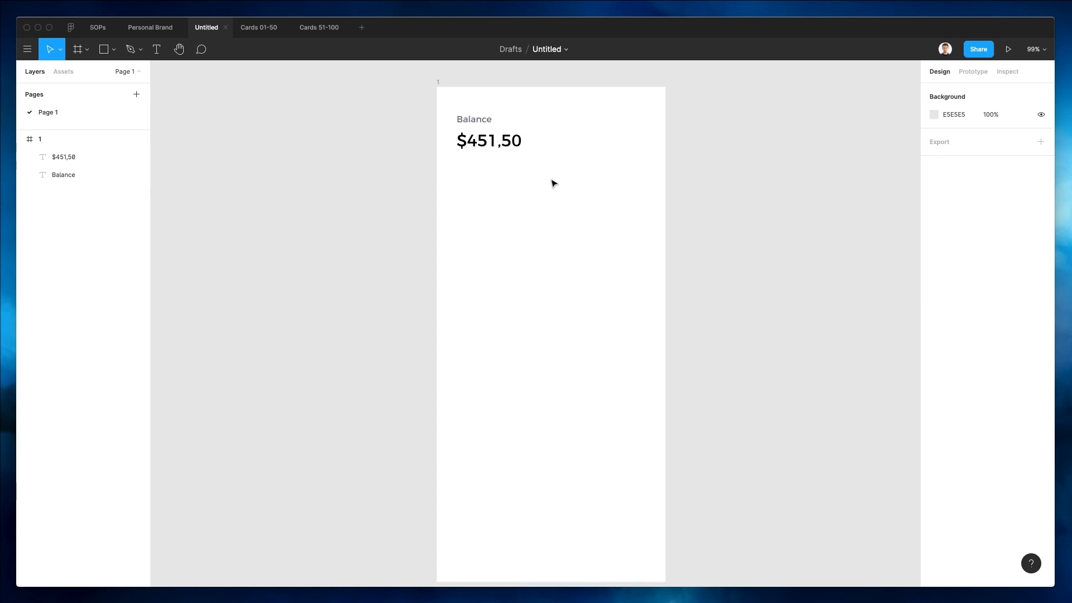
key(o)
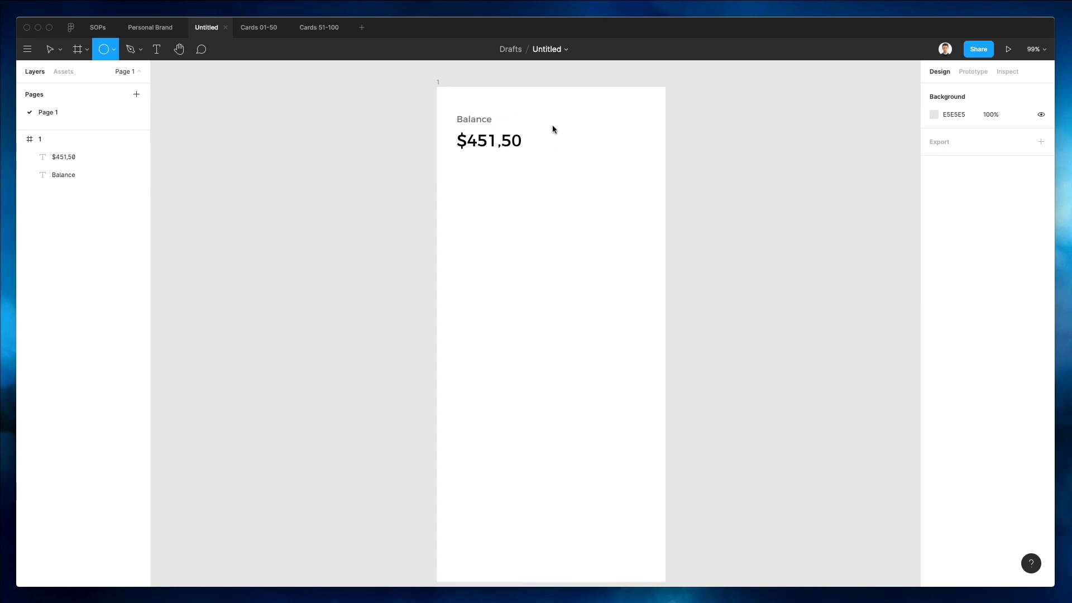
mouse_move(561, 115)
mouse_down()
mouse_move(590, 145)
mouse_move(633, 138)
mouse_up()
Select the circle and both text labels and nudge them up a few pixels.
drag(443, 94, 639, 184)
key(Up)
key(Up)
key(Up)
key(Up)
key(Up)
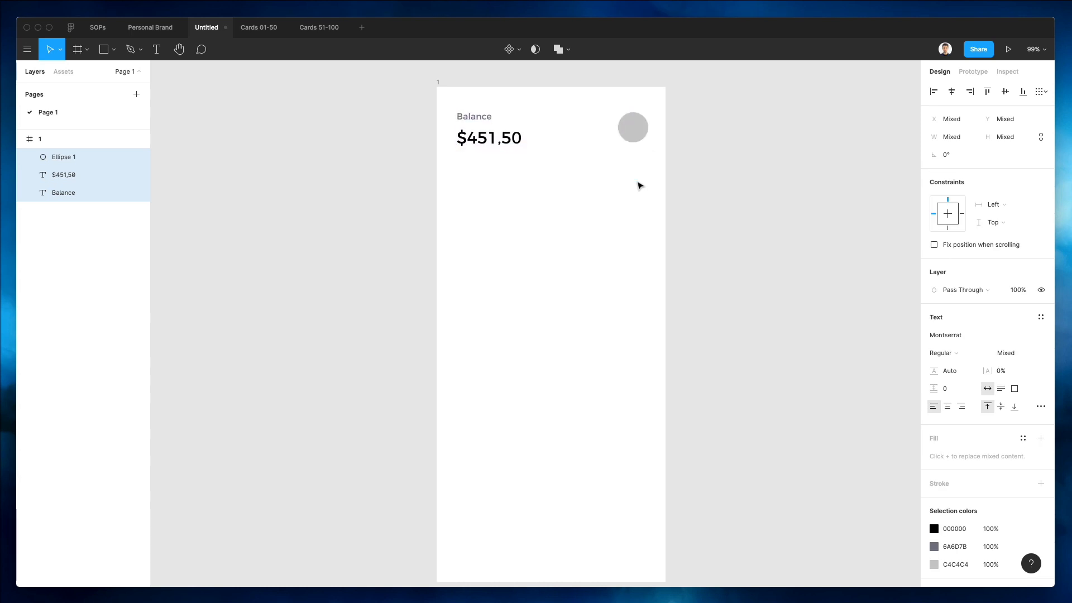
key(Up)
key(Up)
key(Up)
key(Up)
key(Up)
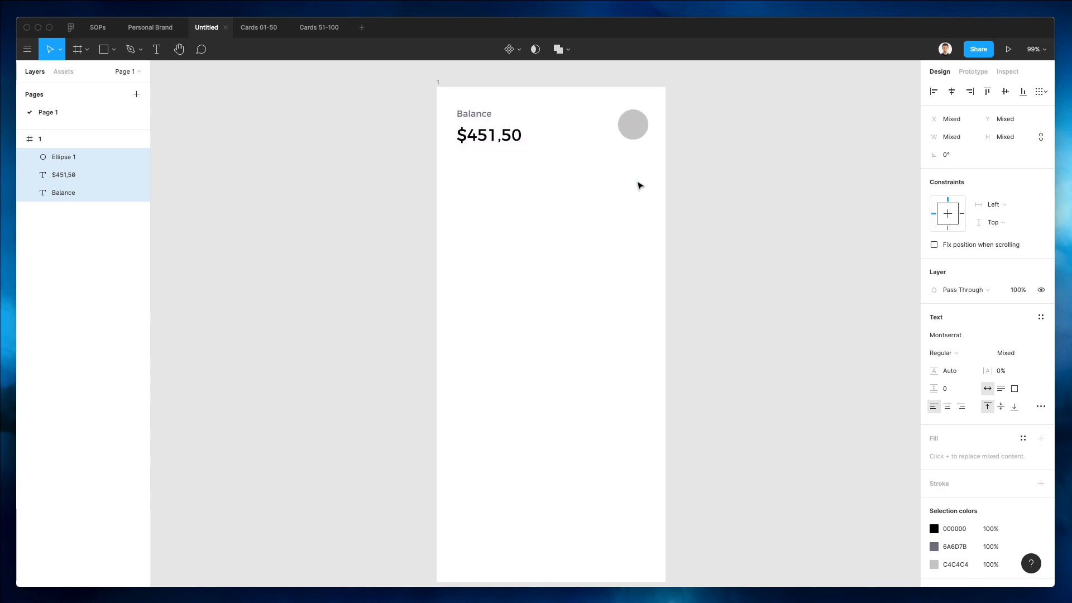
Nudge the circle down by one pixel.
click(636, 187)
click(636, 125)
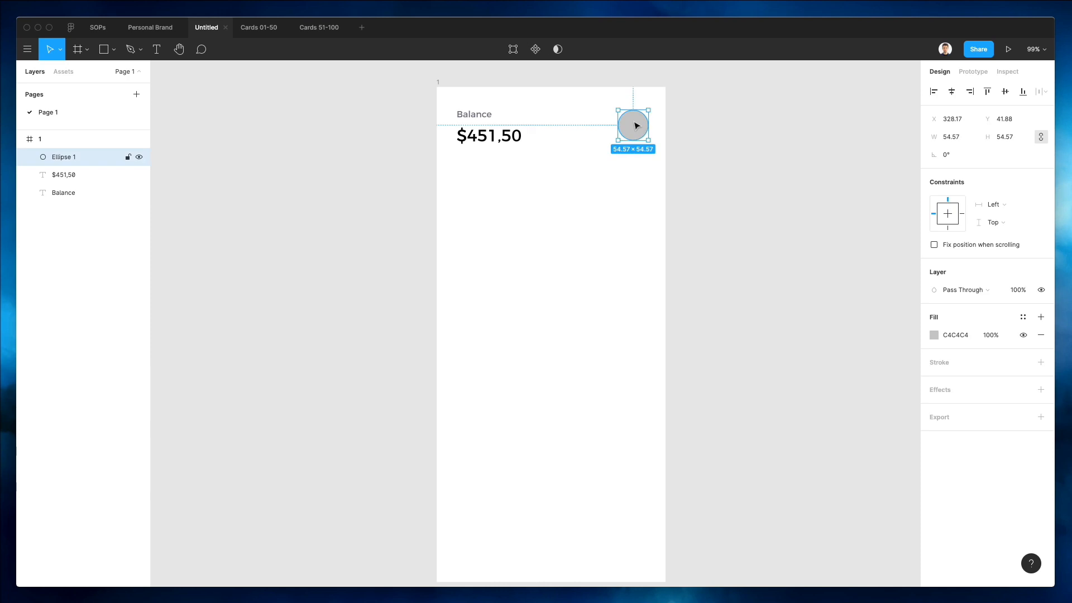
key(Down)
click(627, 179)
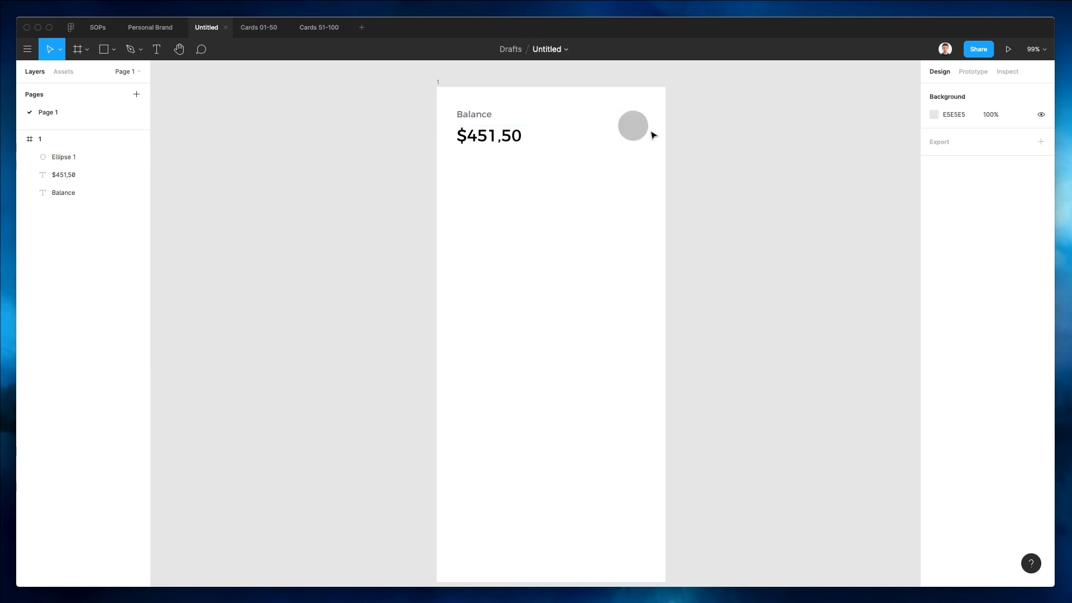
click(620, 125)
Open the Unsplash plugin and show its portrait photo search results.
click(27, 50)
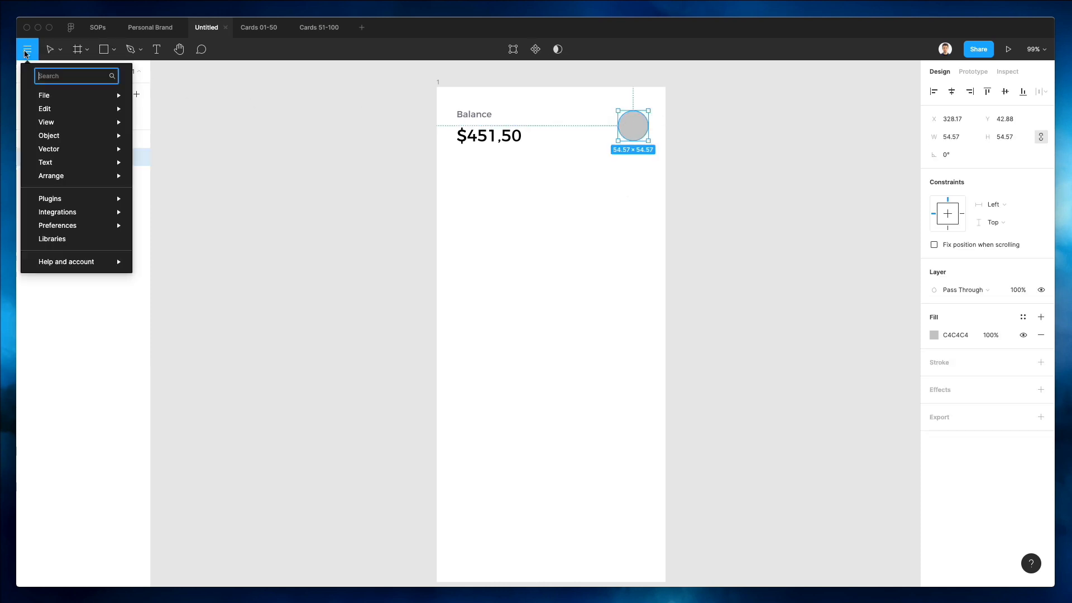
mouse_move(63, 96)
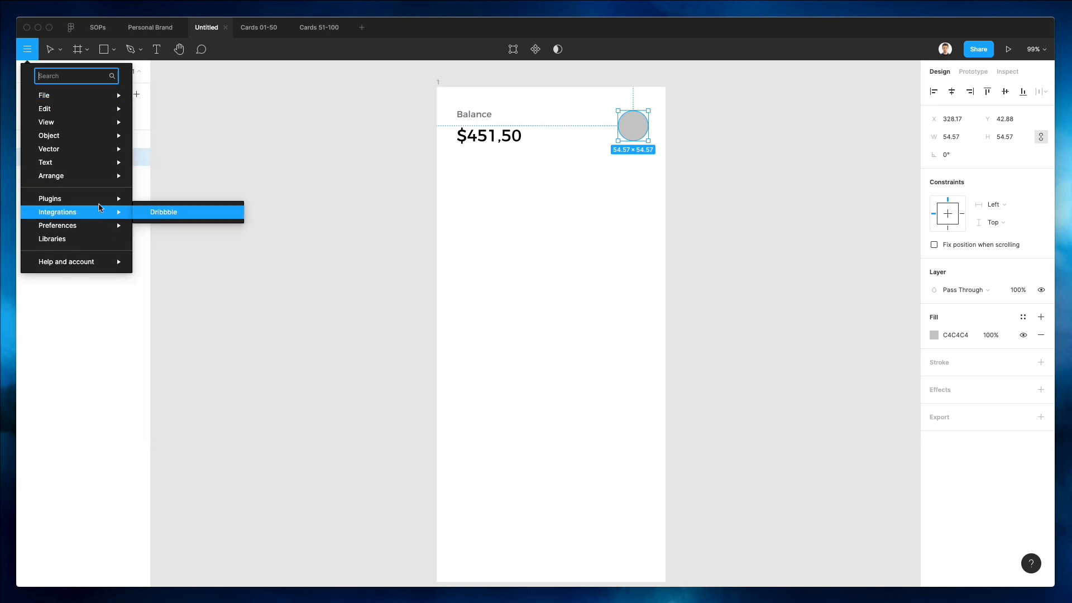
mouse_move(90, 199)
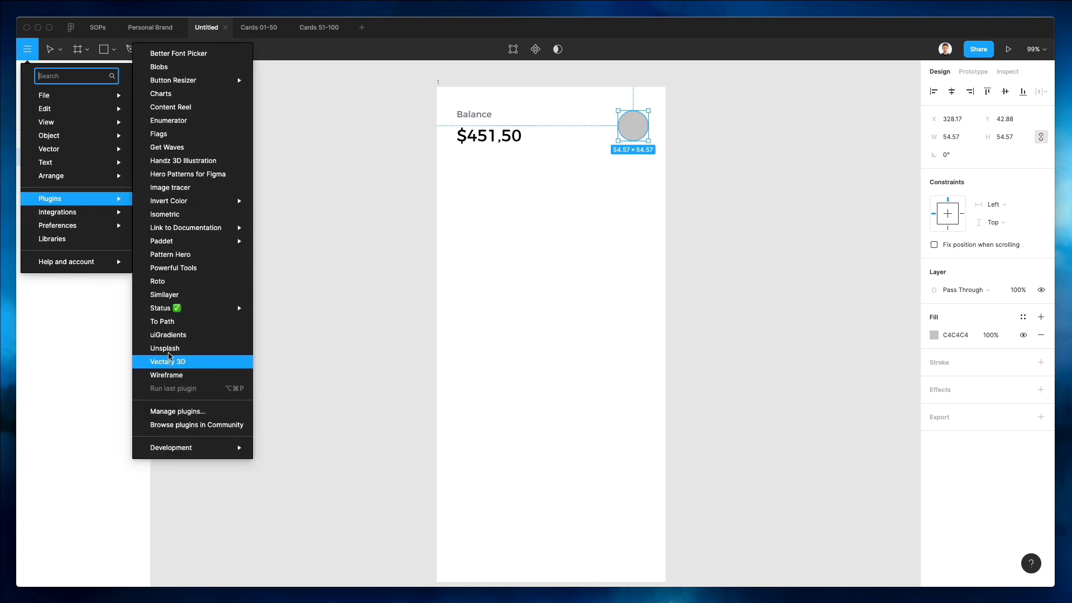
click(168, 349)
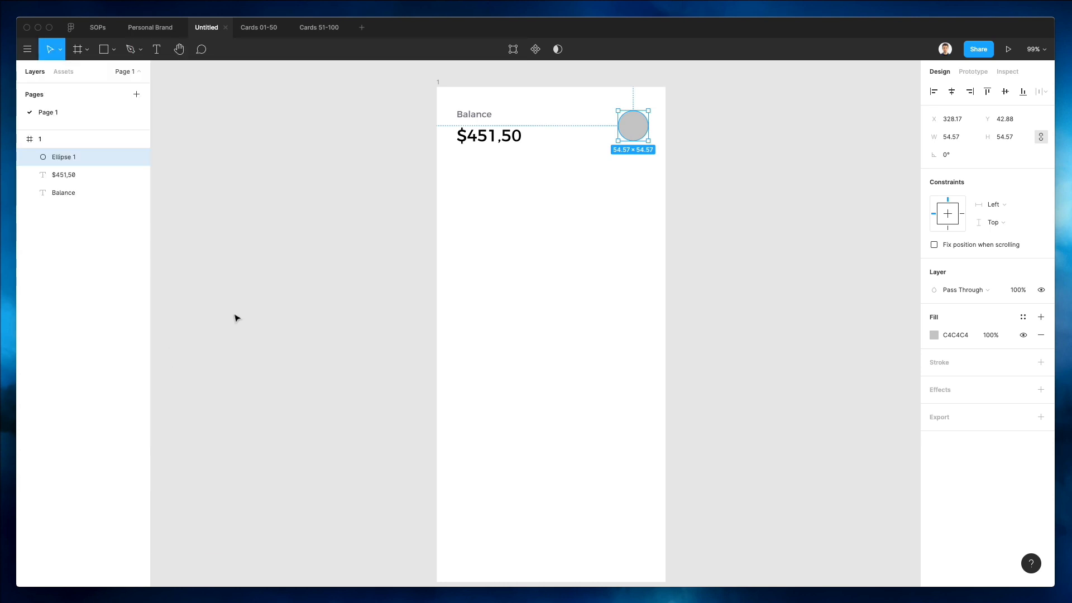
scroll(413, 287, right, 5)
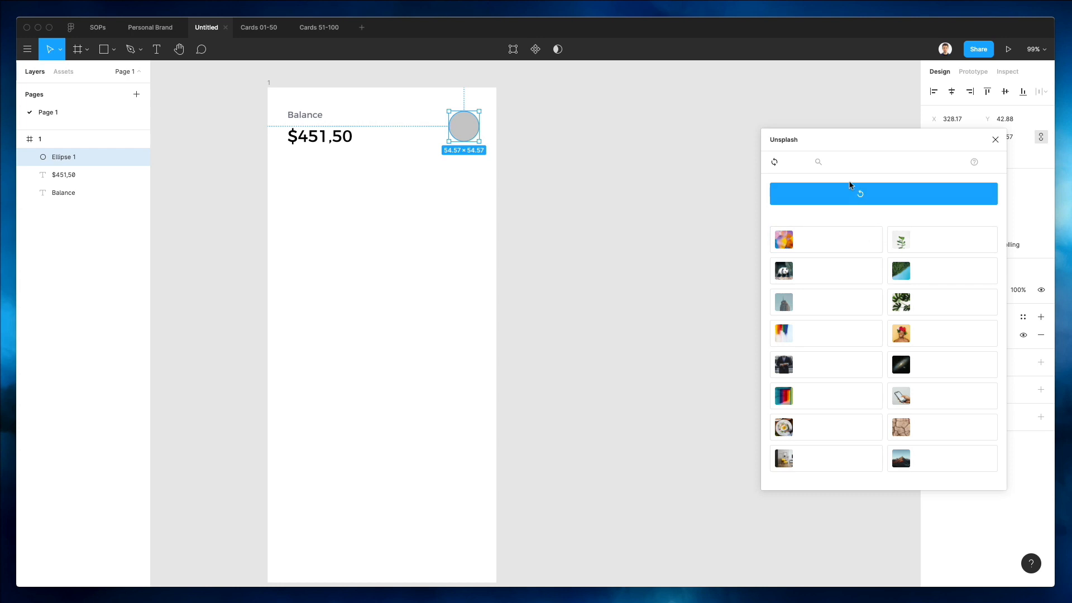
click(825, 166)
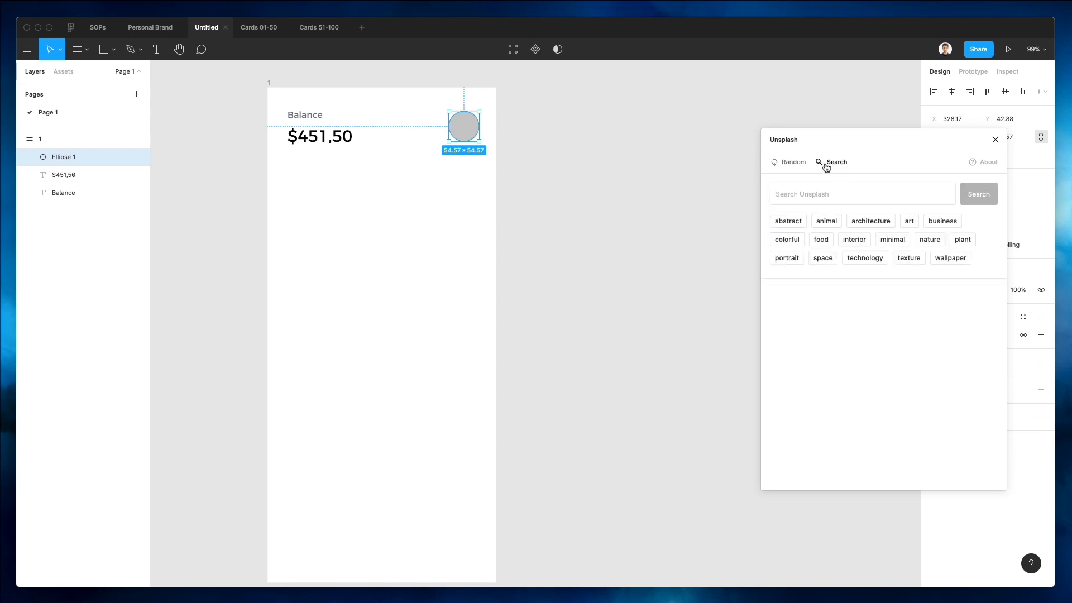
click(791, 260)
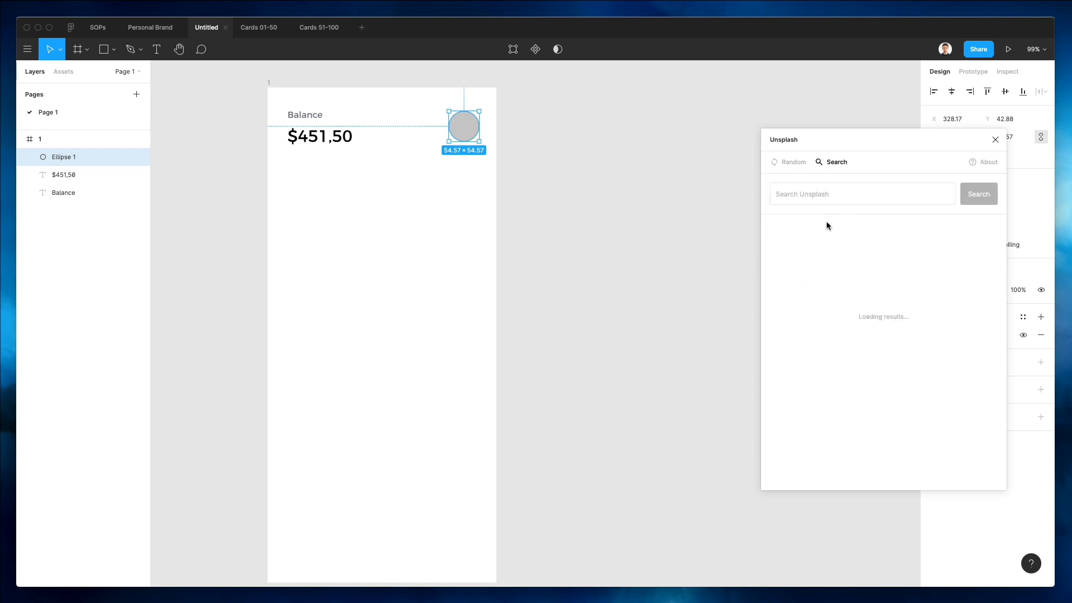
click(897, 191)
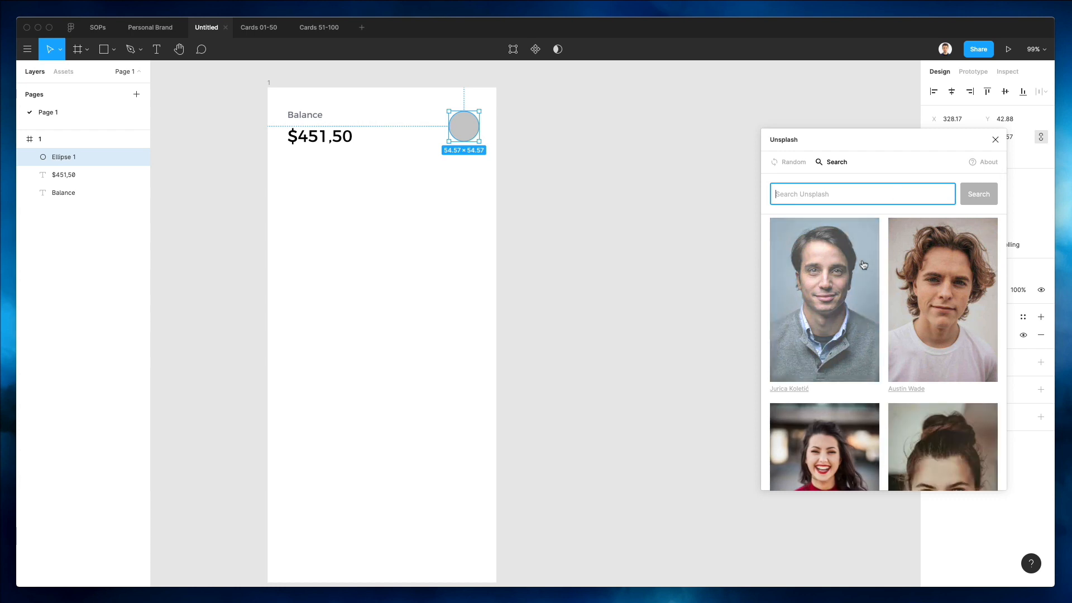
Try filling the avatar circle with several different portrait photos, undoing the rejected ones.
scroll(863, 265, down, 10)
scroll(863, 264, down, 10)
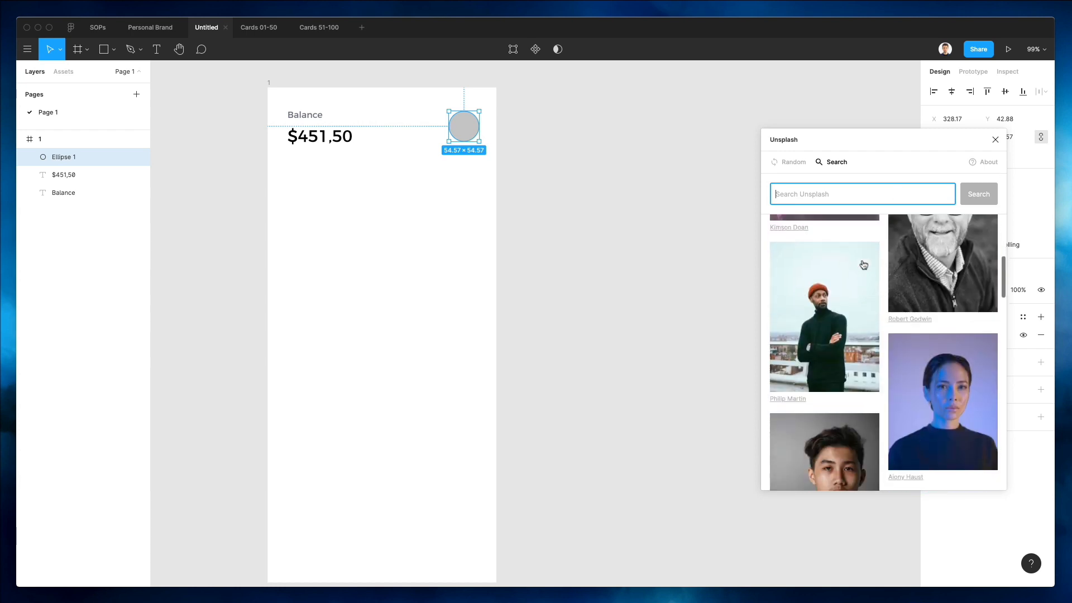
scroll(864, 265, down, 10)
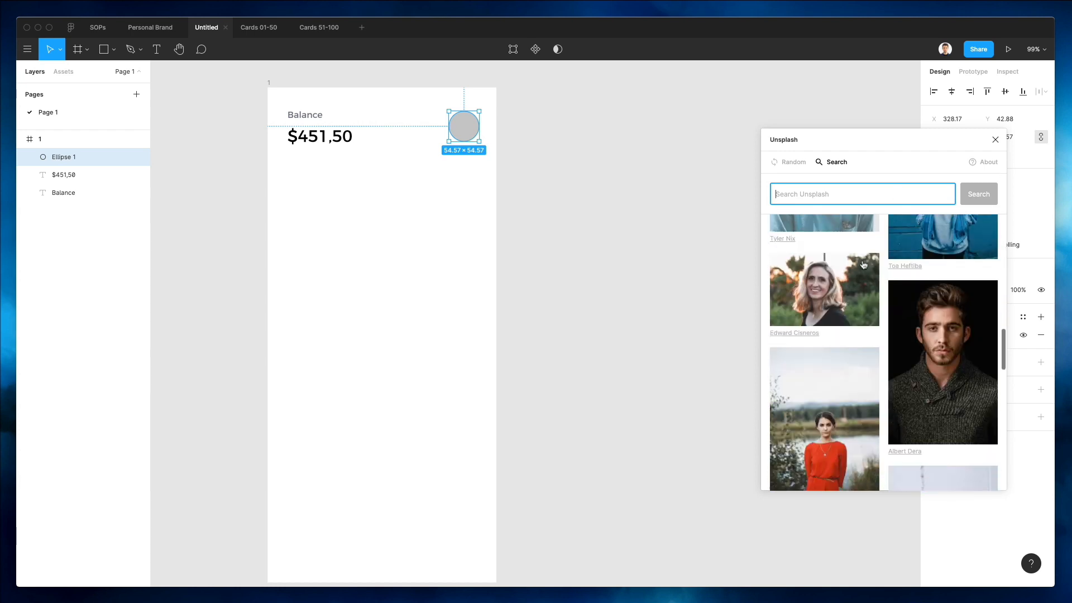
scroll(864, 265, down, 10)
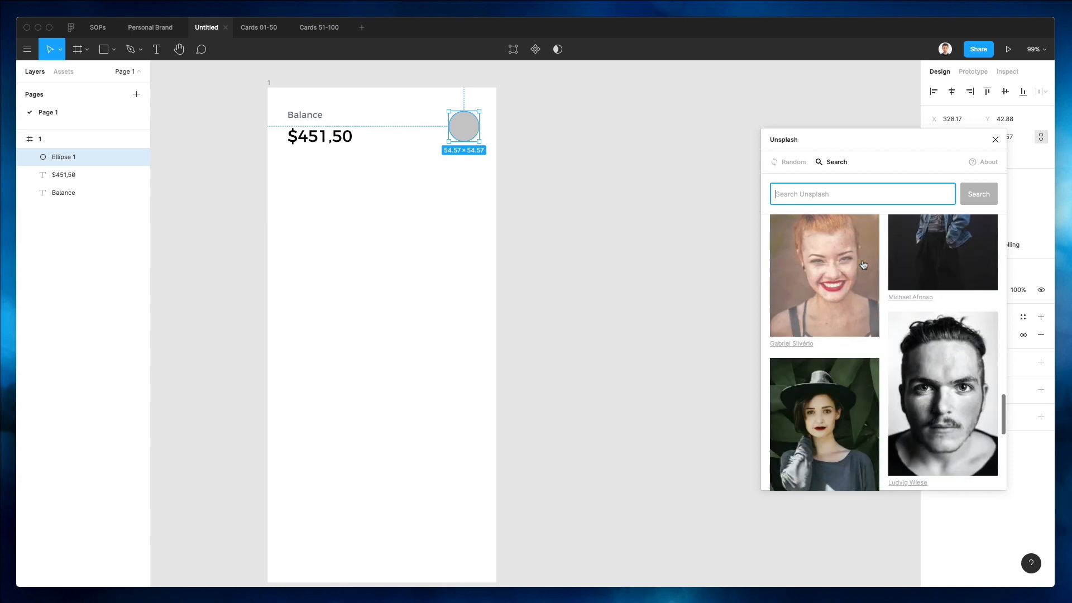
scroll(863, 265, down, 3)
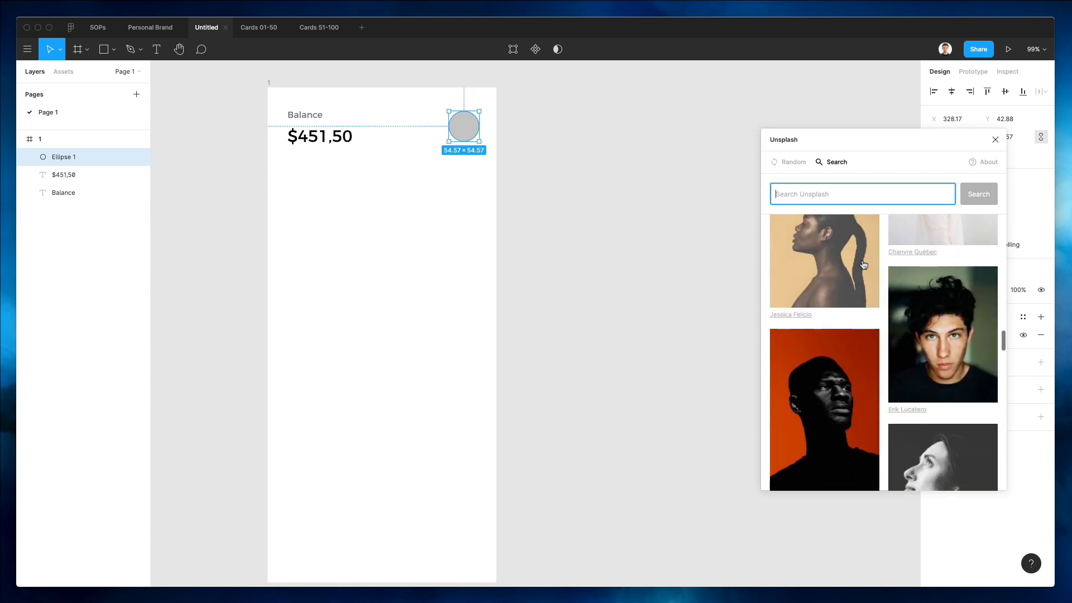
click(942, 329)
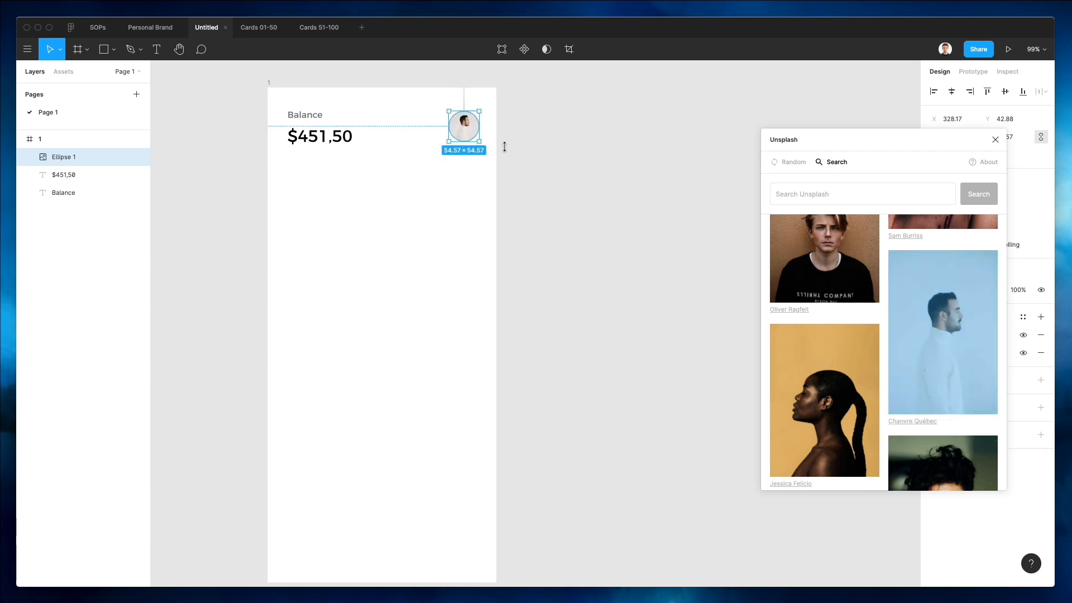
scroll(904, 332, down, 8)
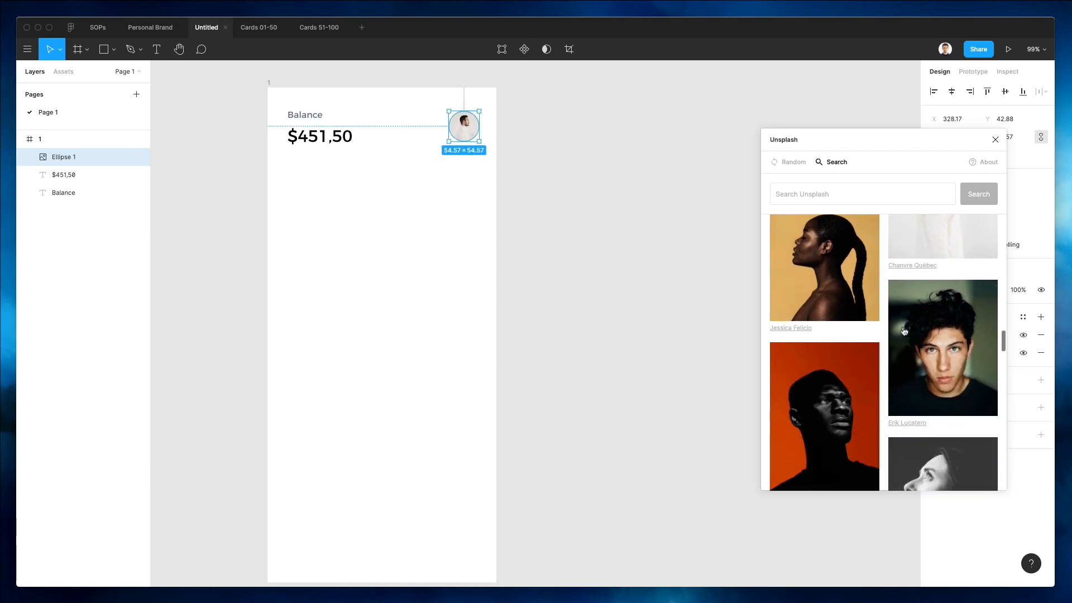
scroll(904, 331, down, 12)
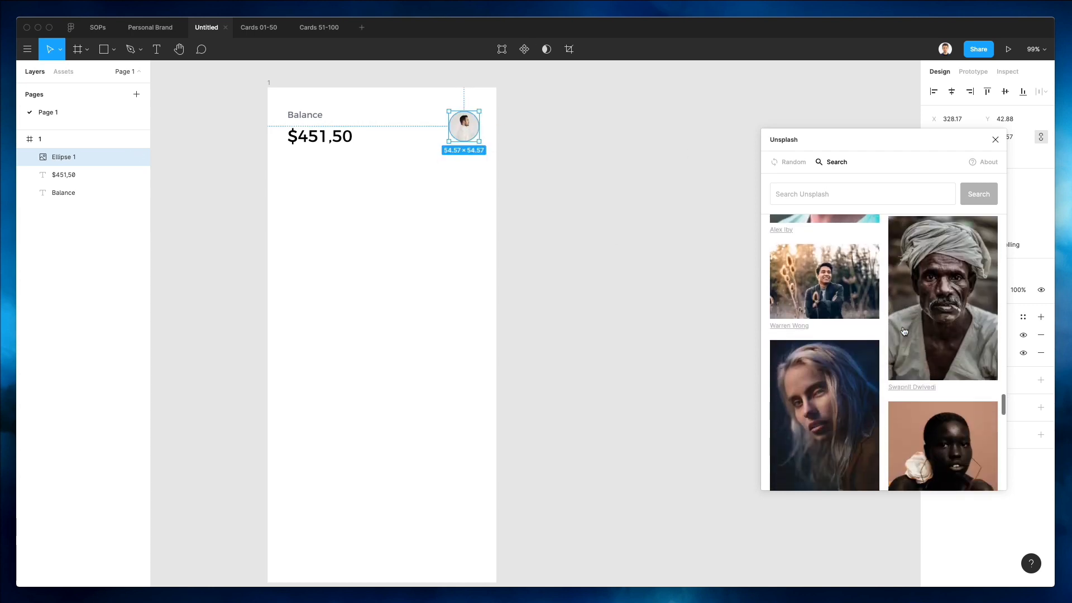
scroll(904, 331, down, 10)
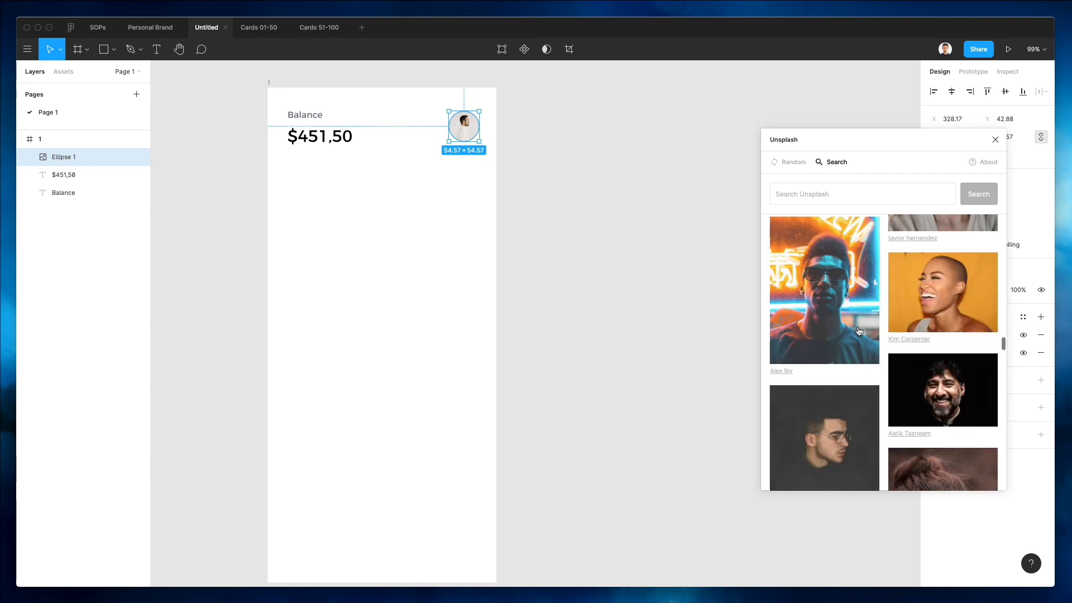
scroll(859, 331, down, 10)
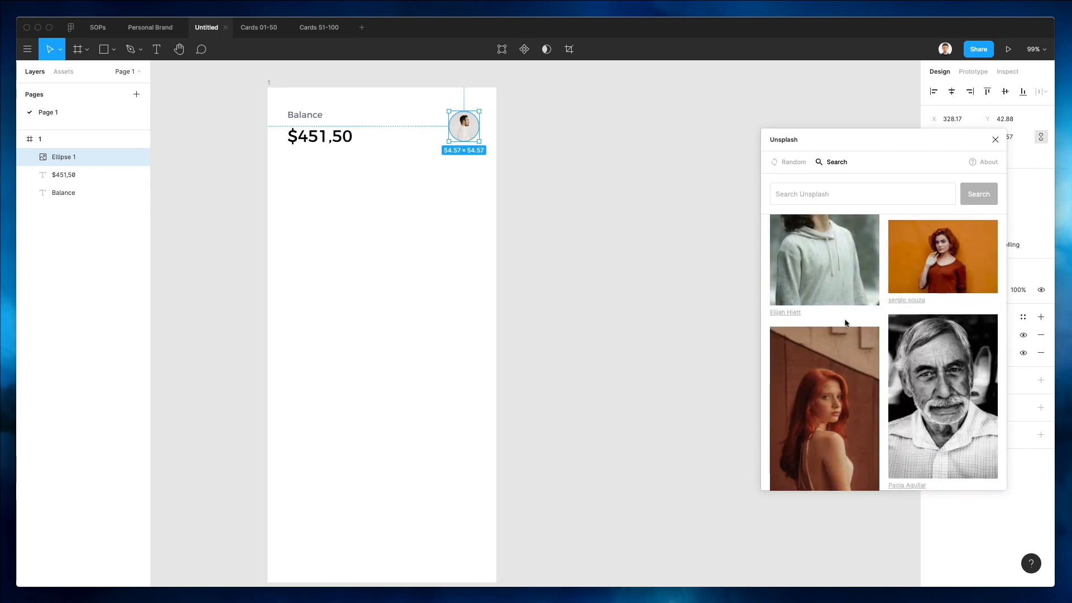
scroll(840, 322, down, 10)
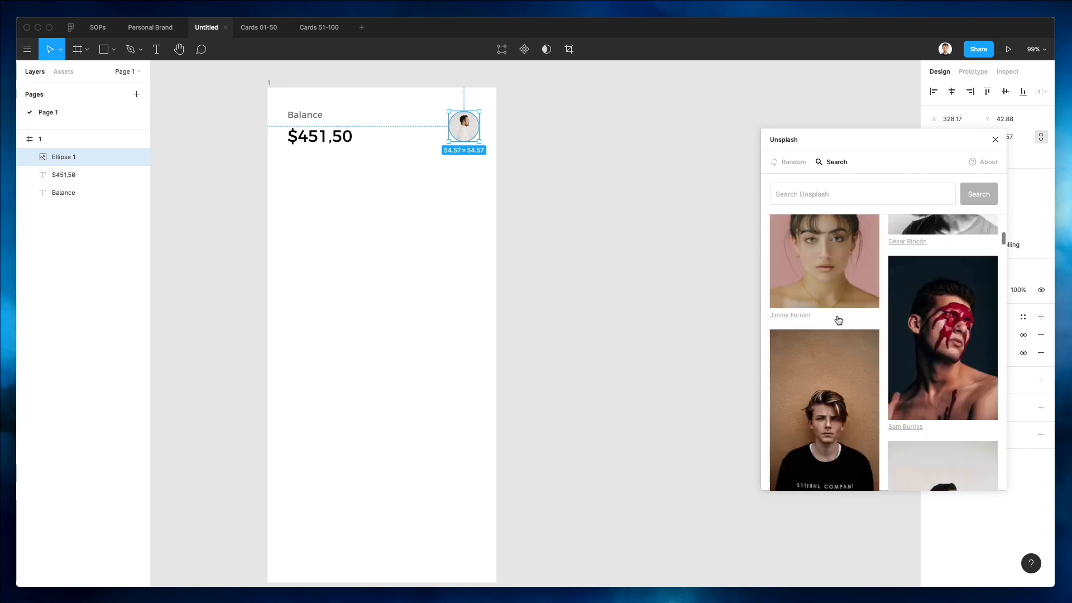
scroll(838, 321, up, 15)
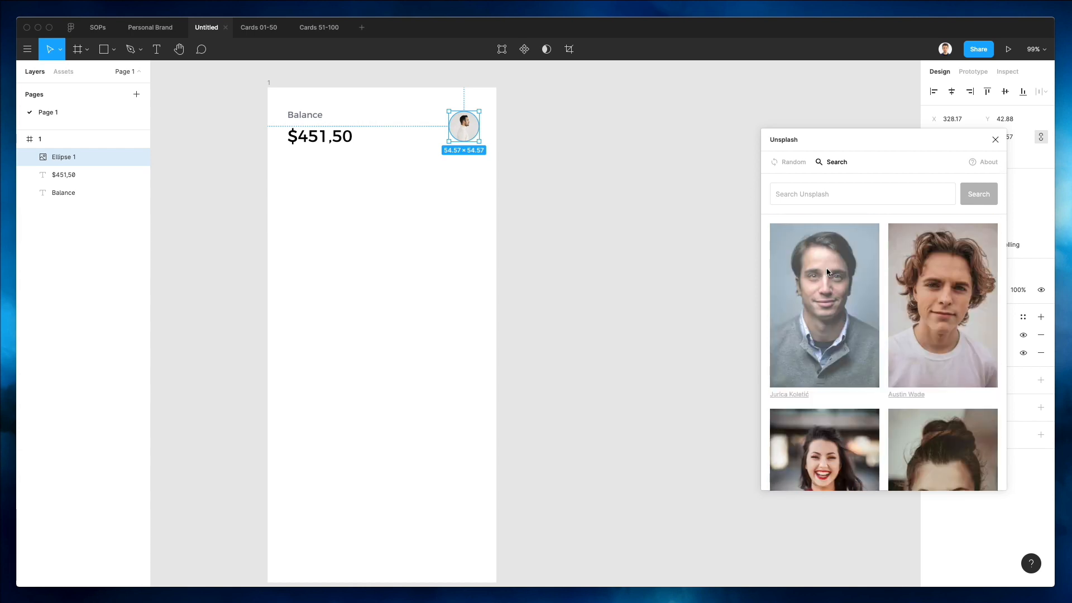
click(828, 272)
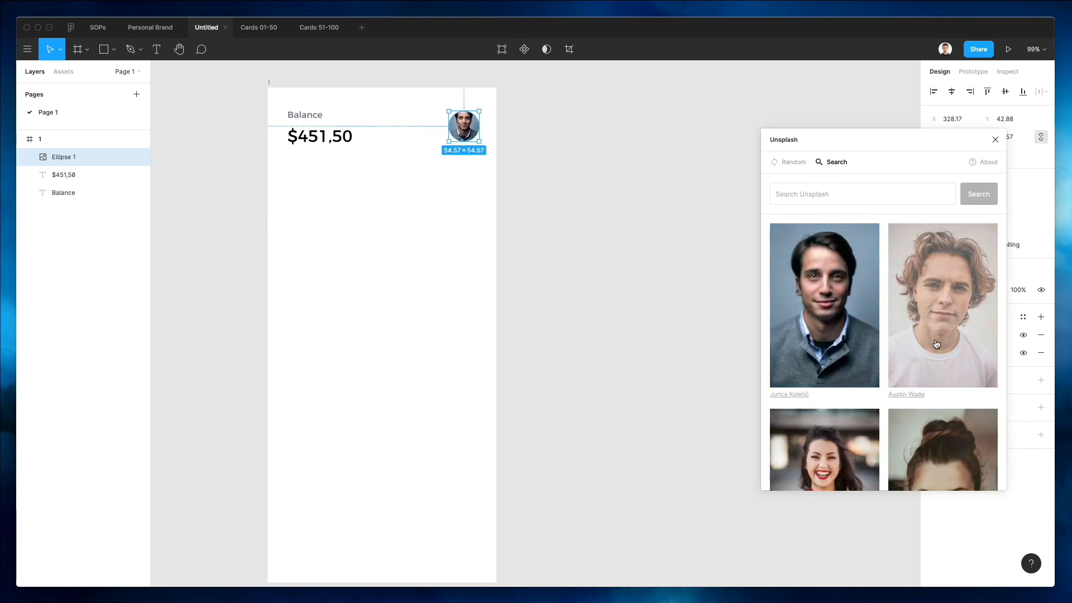
scroll(937, 343, down, 10)
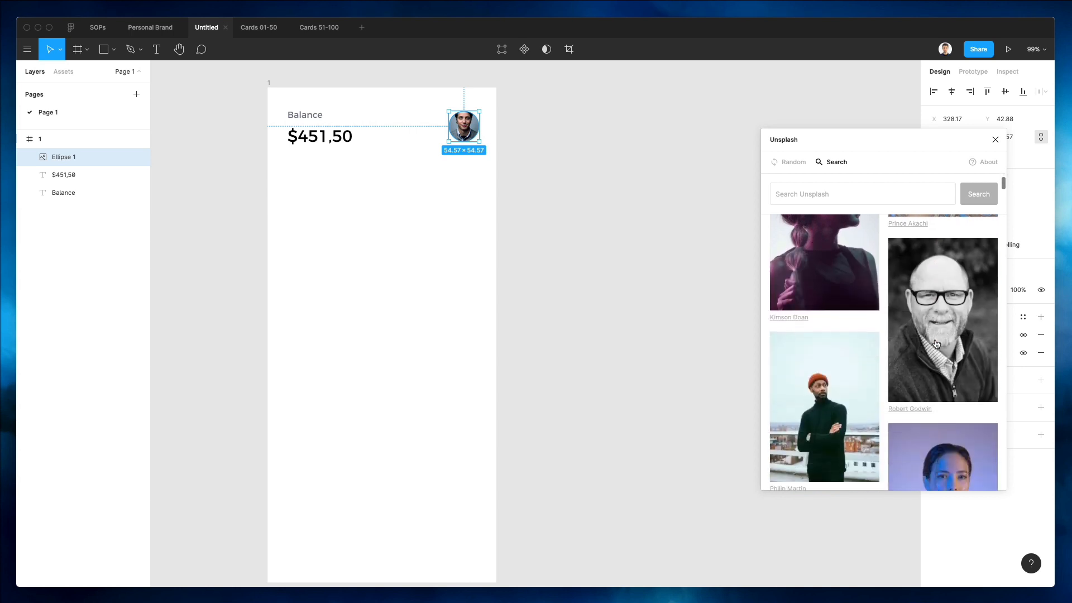
scroll(936, 343, down, 10)
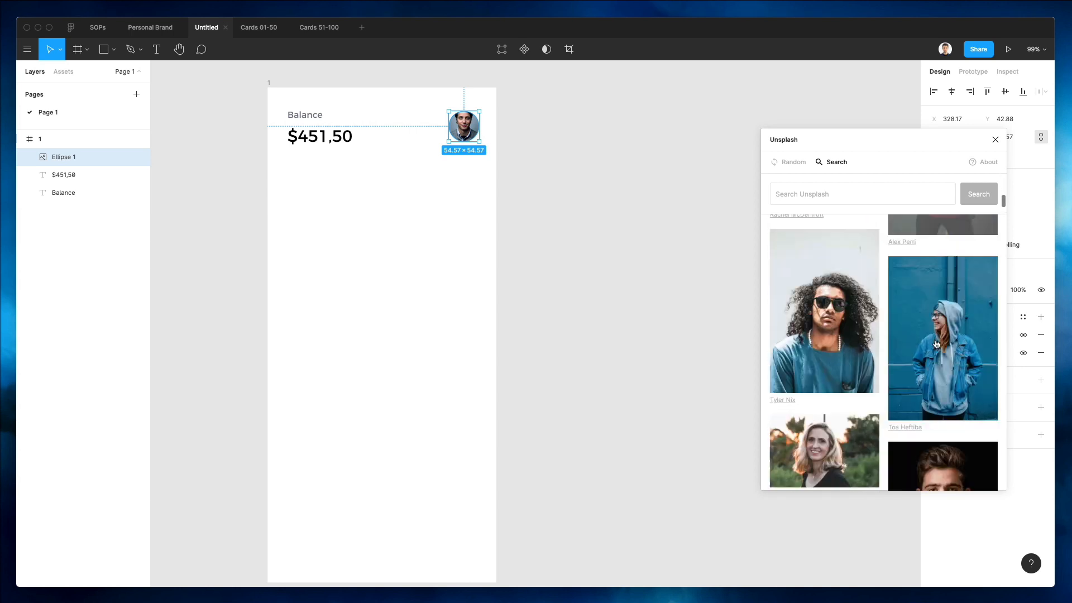
scroll(936, 343, down, 10)
scroll(935, 342, up, 2)
click(914, 339)
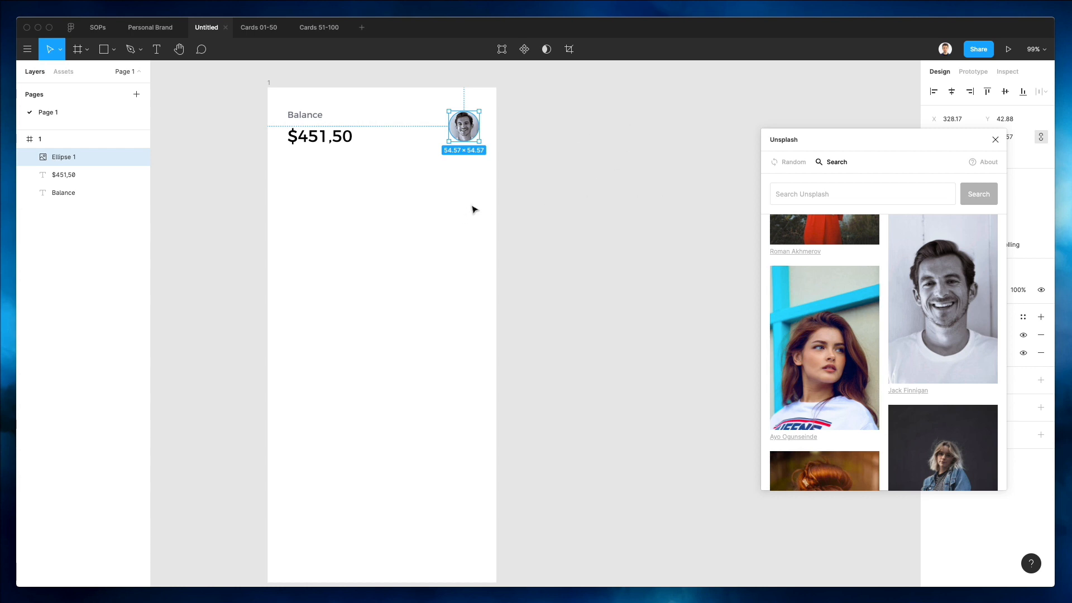
key(super+z)
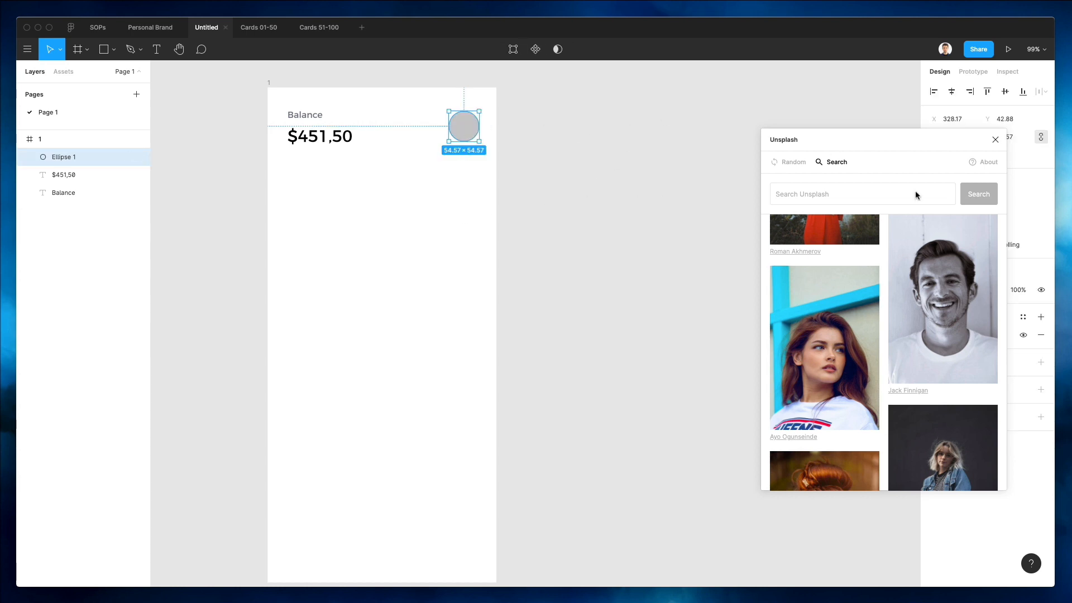
scroll(931, 342, down, 10)
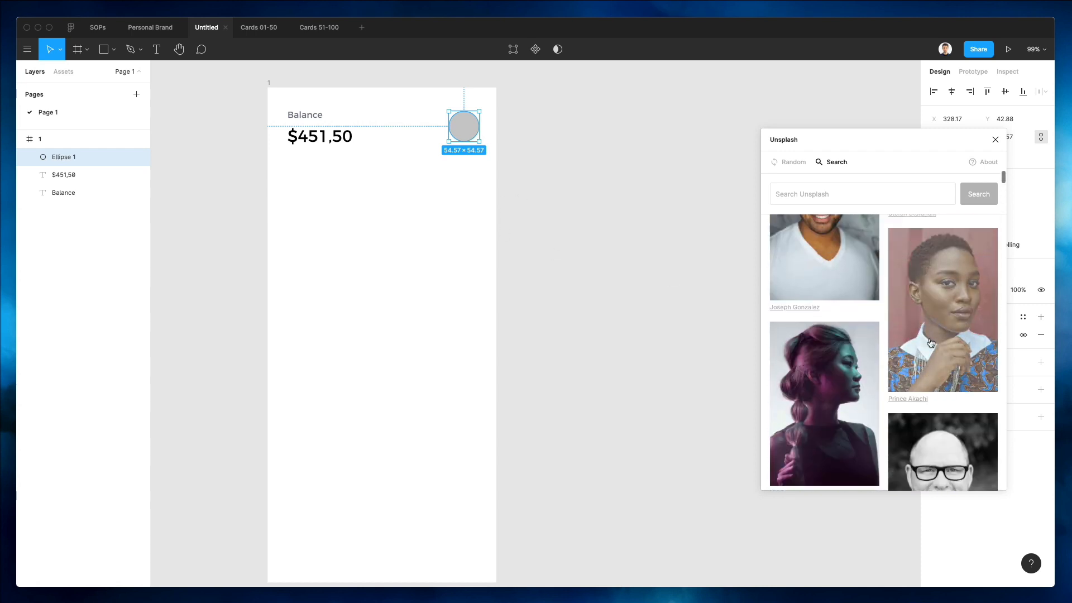
scroll(931, 342, up, 10)
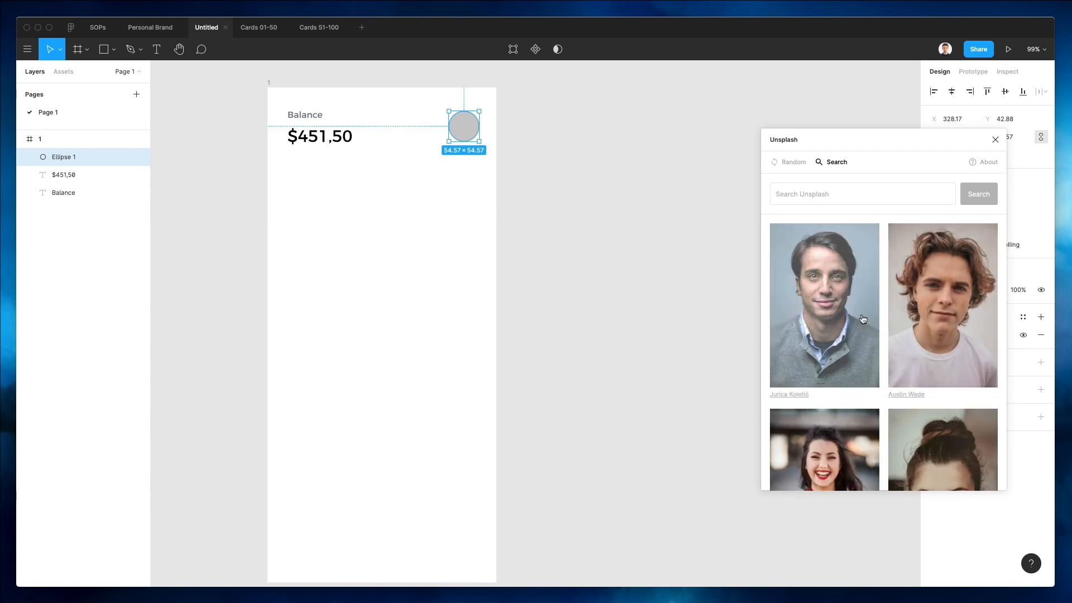
click(862, 319)
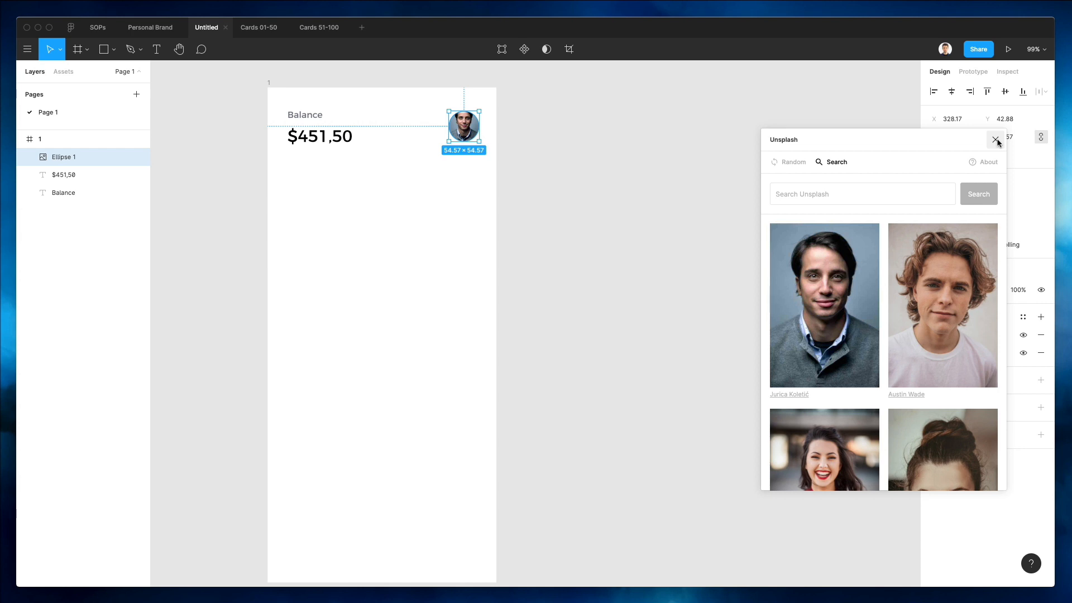
click(513, 186)
key(super+z)
Fill the avatar circle with the portrait of a smiling man in a white T-shirt and deselect it.
scroll(837, 383, down, 20)
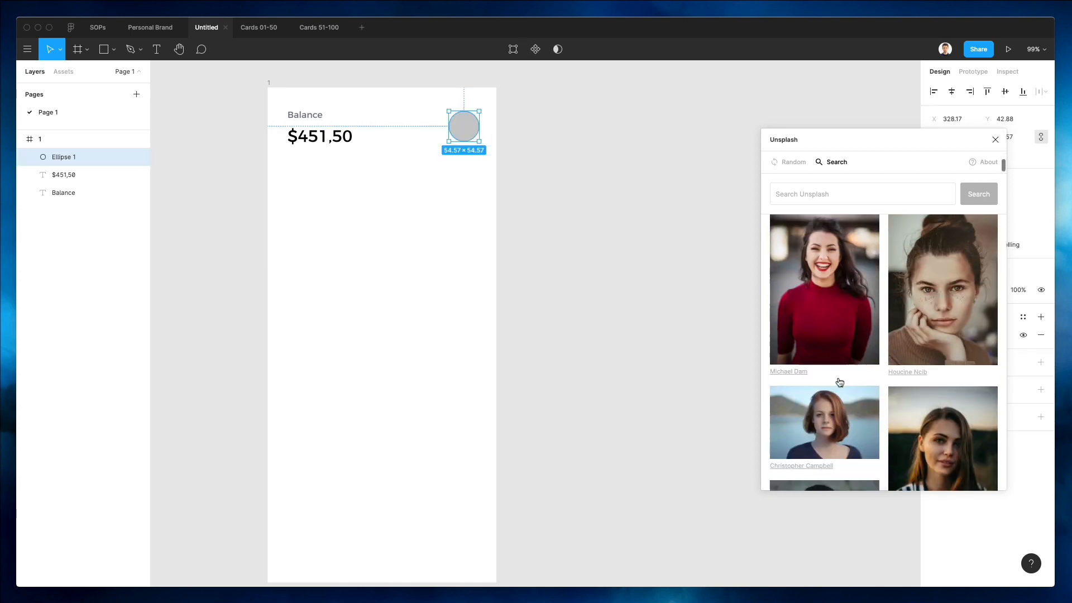
scroll(839, 383, down, 3)
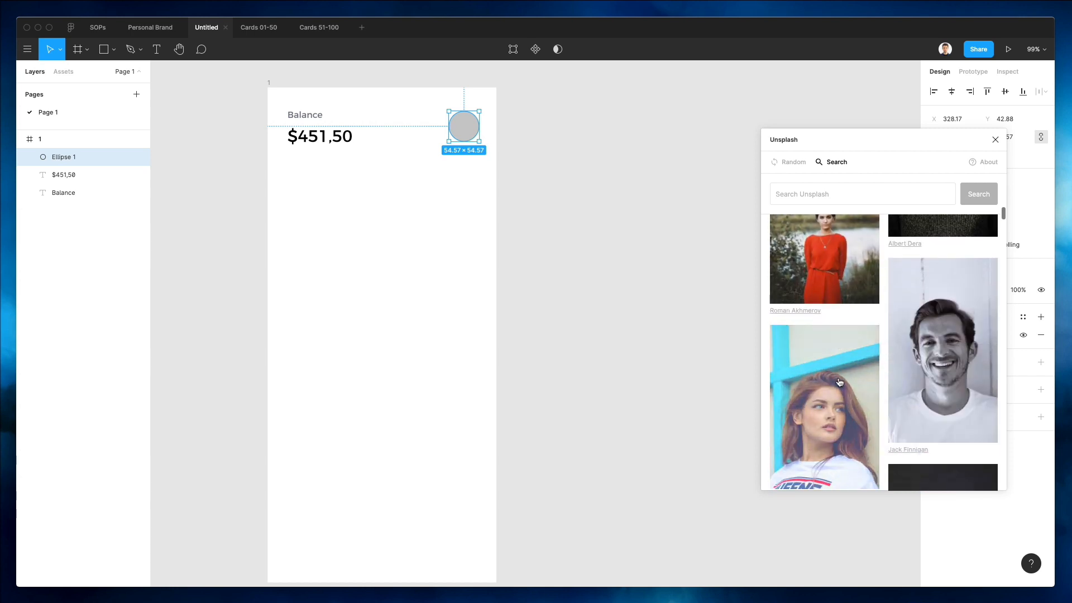
click(948, 340)
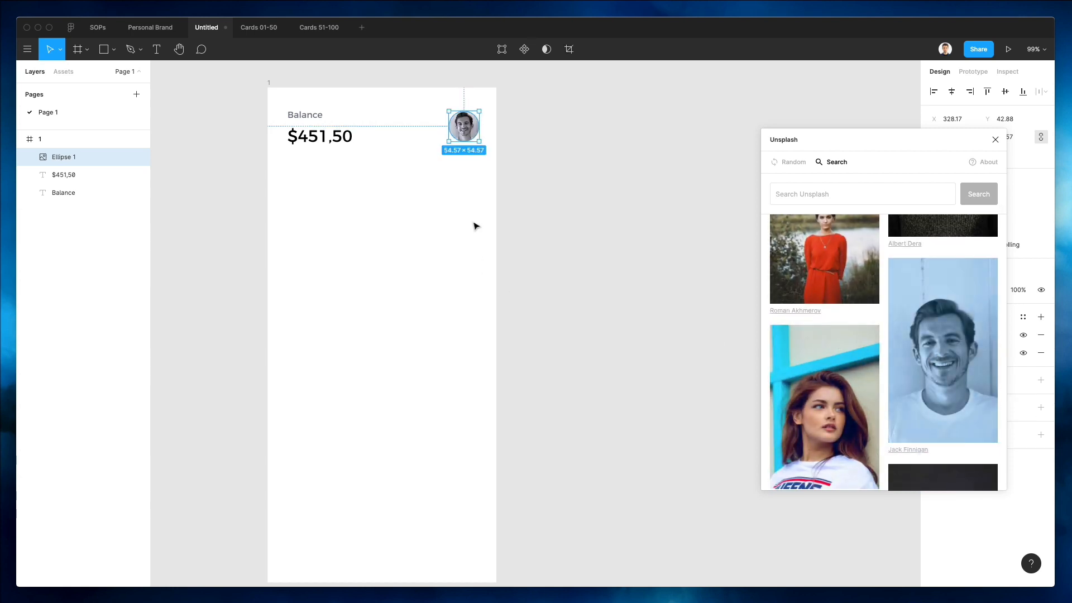
click(433, 161)
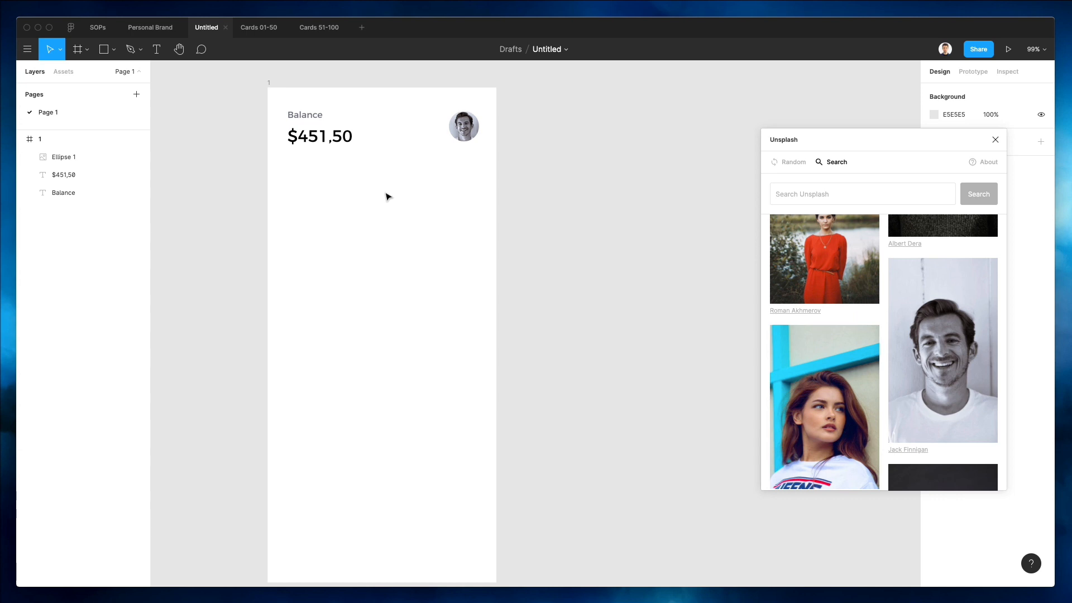
Draw a rectangle about 346 × 204 px below the balance amount and shift it slightly down.
key(r)
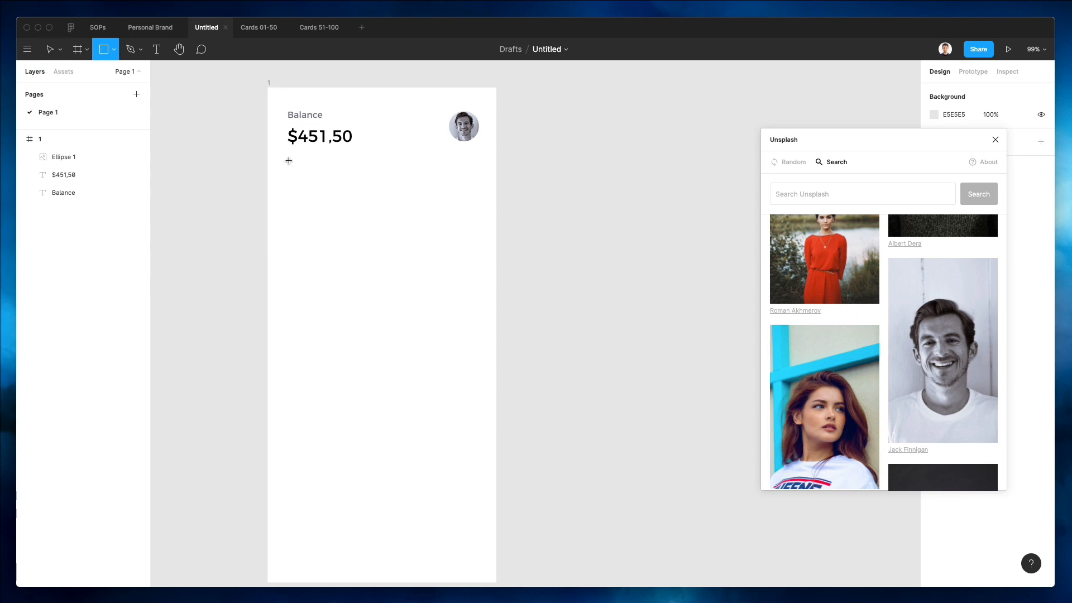
drag(288, 161, 480, 271)
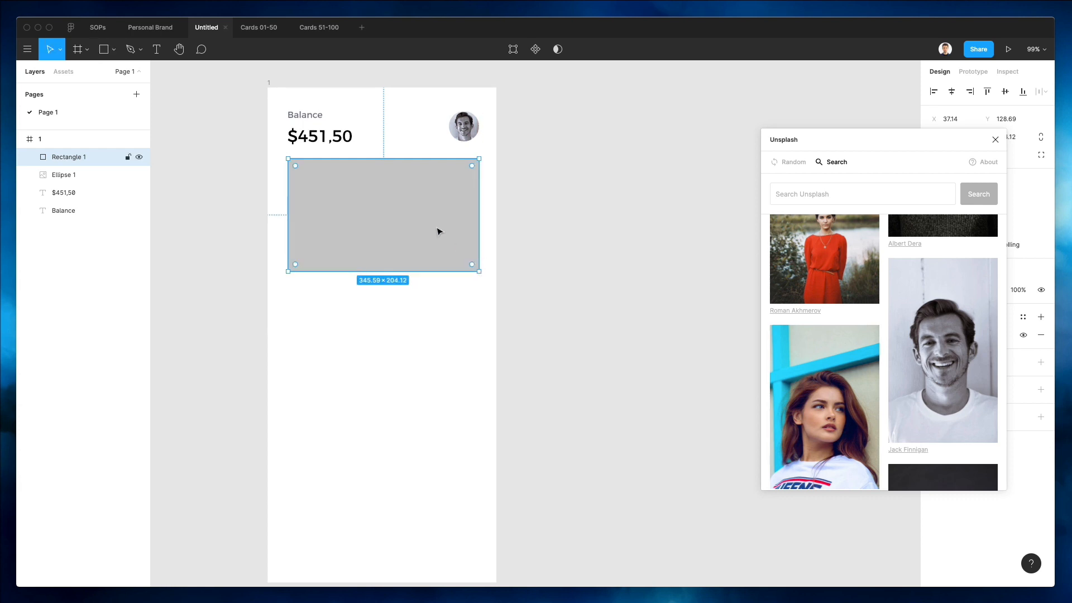
drag(439, 231, 436, 236)
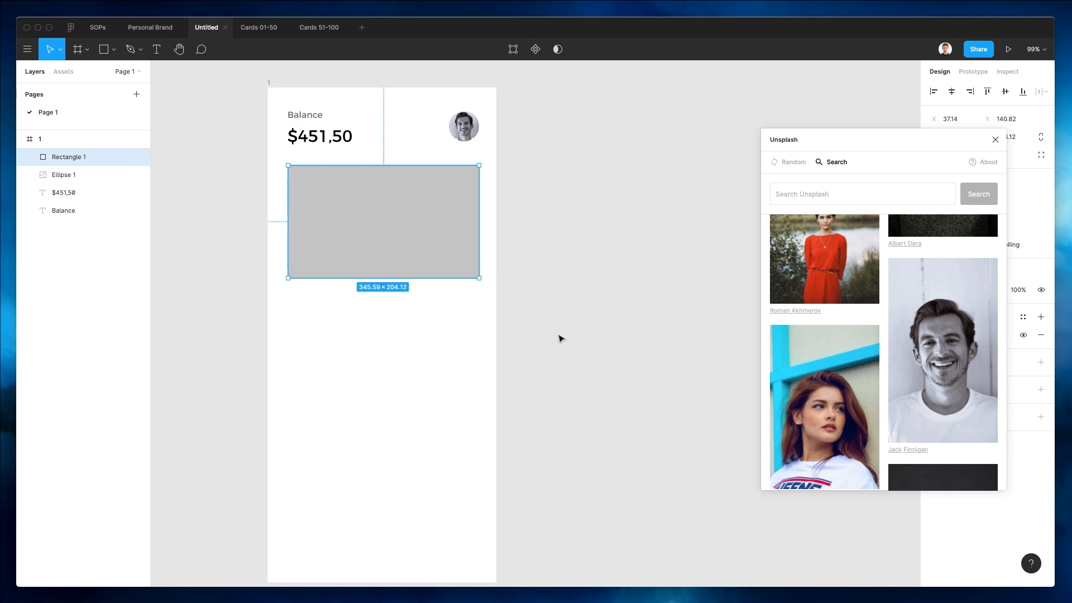
click(447, 122)
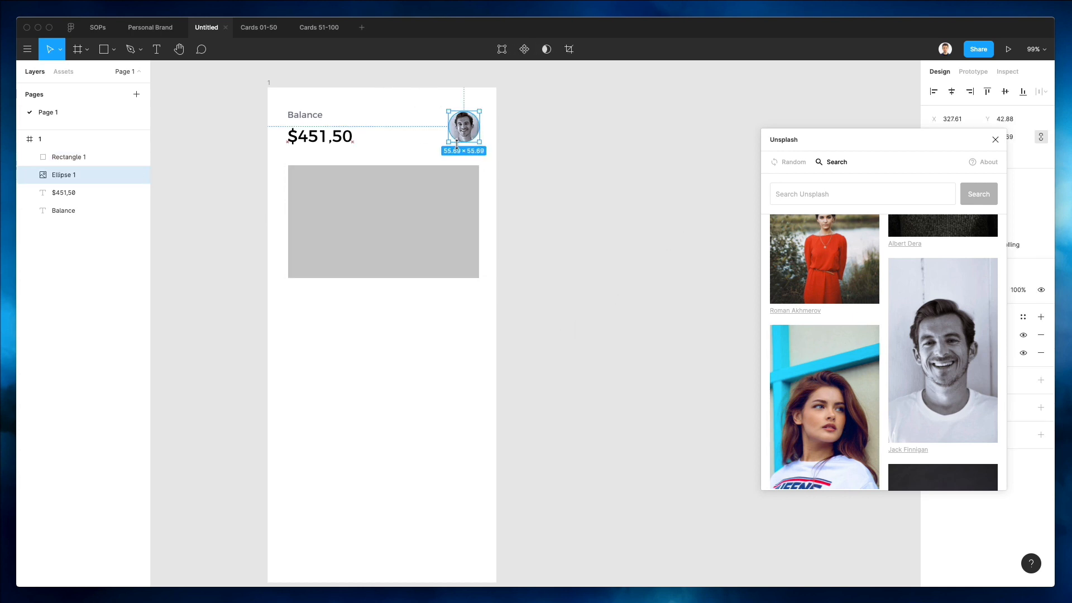
Draw a circle about 68 × 68 px below the grey rectangle.
click(574, 160)
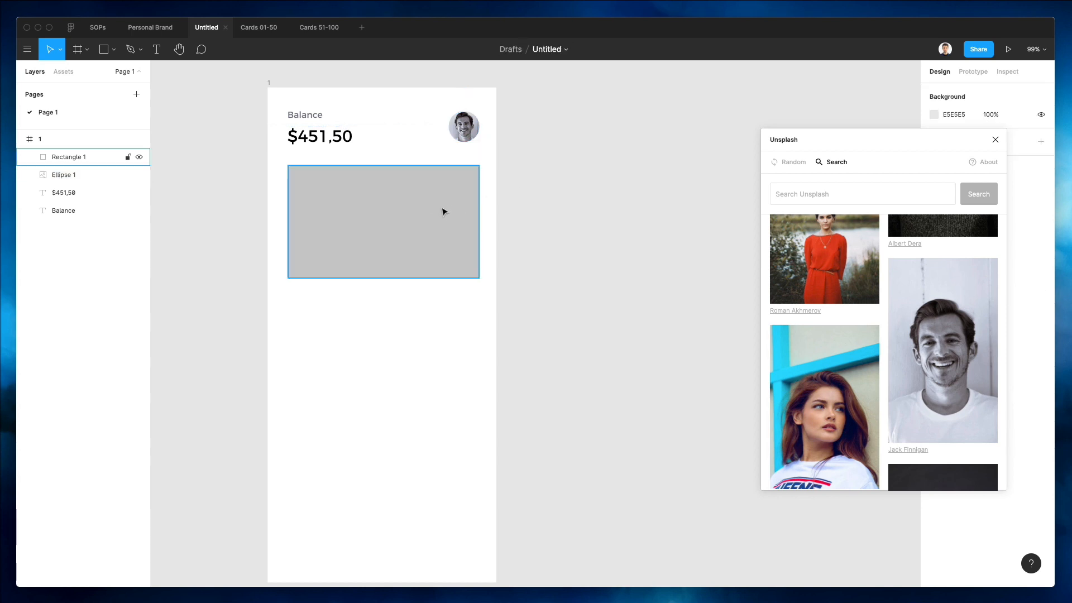
key(o)
drag(369, 288, 398, 328)
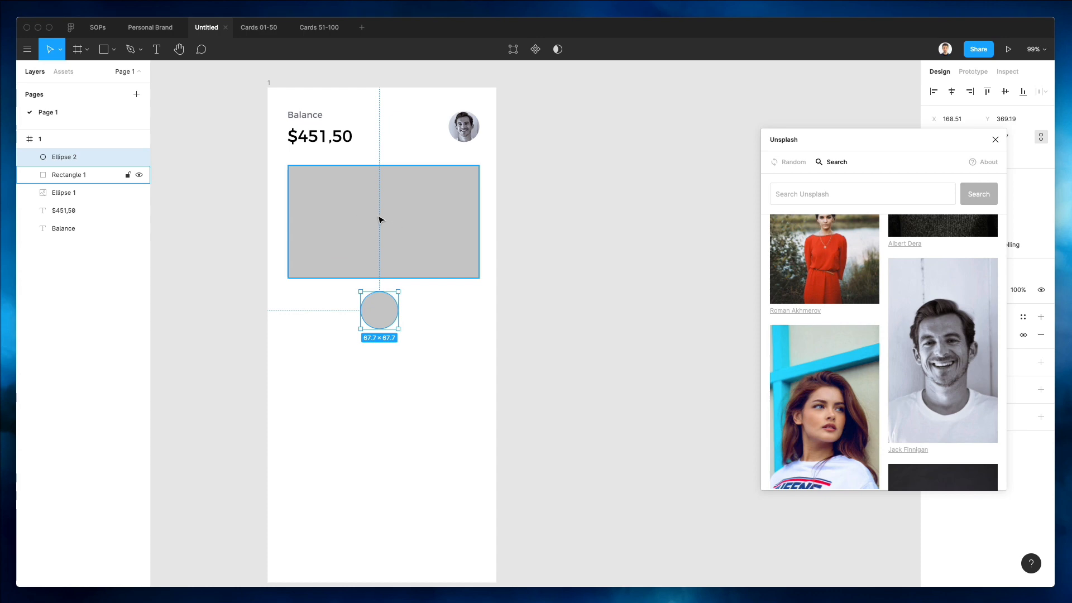
Browse the Design Cards file and its ui8 product page to choose a card design.
click(259, 31)
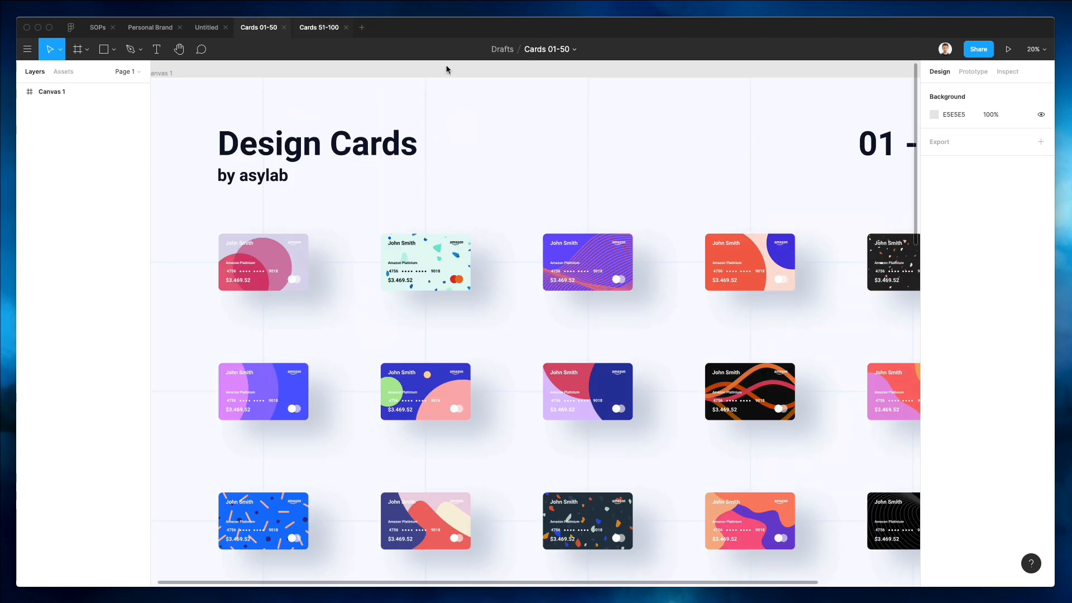
scroll(509, 131, right, 3)
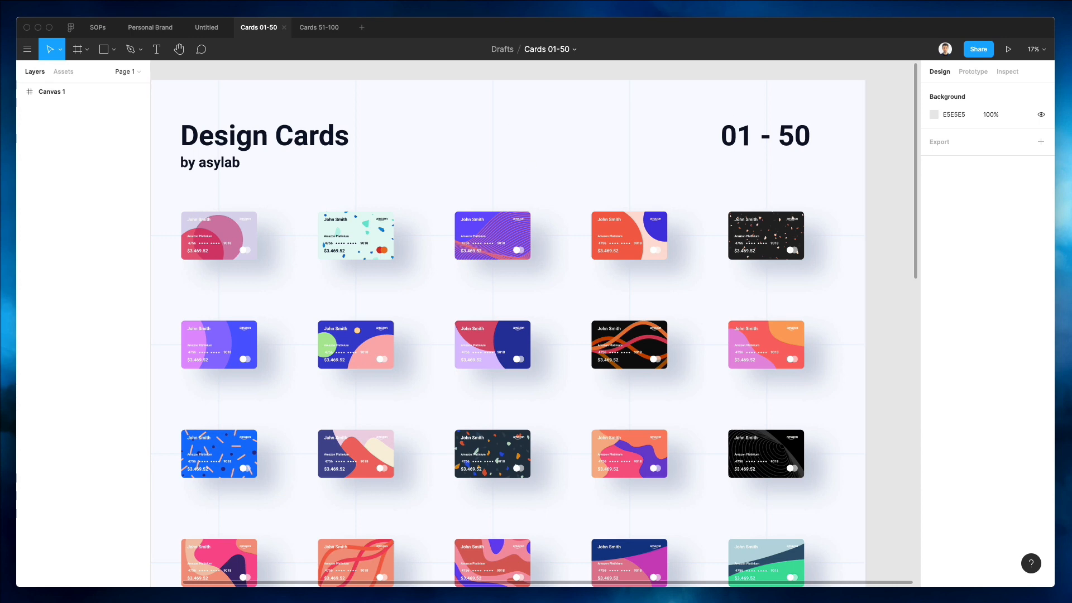
key(super+Tab)
drag(365, 268, 366, 37)
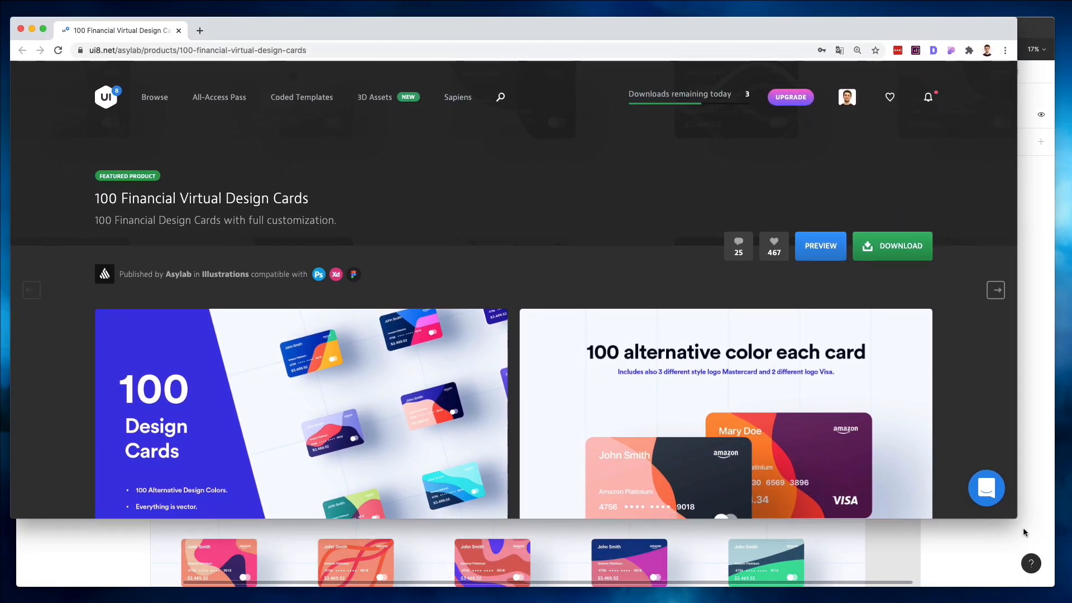
double_click(878, 21)
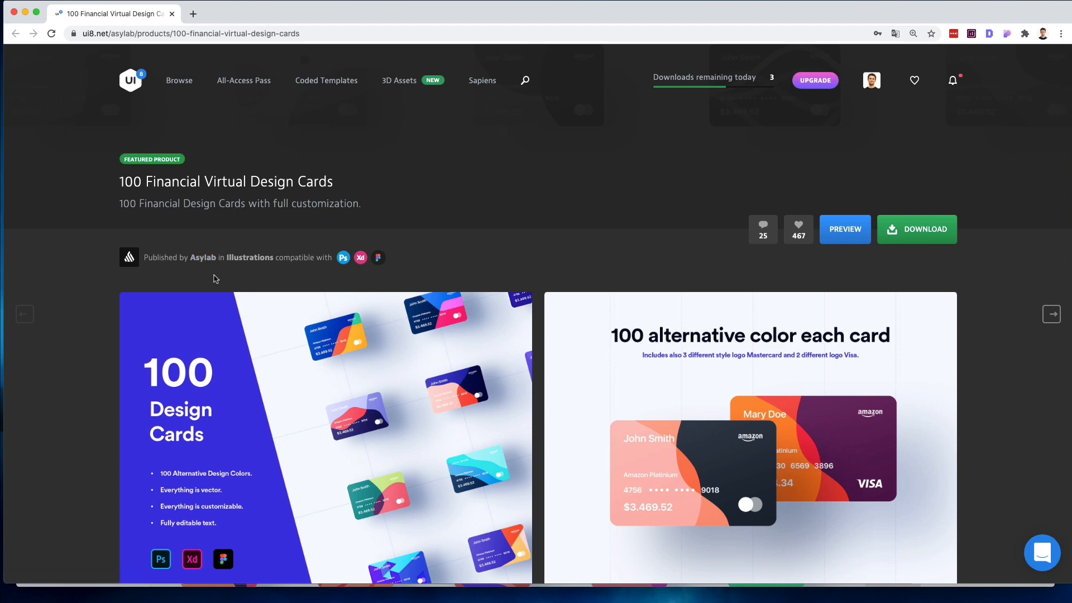
scroll(215, 279, down, 3)
scroll(215, 279, down, 7)
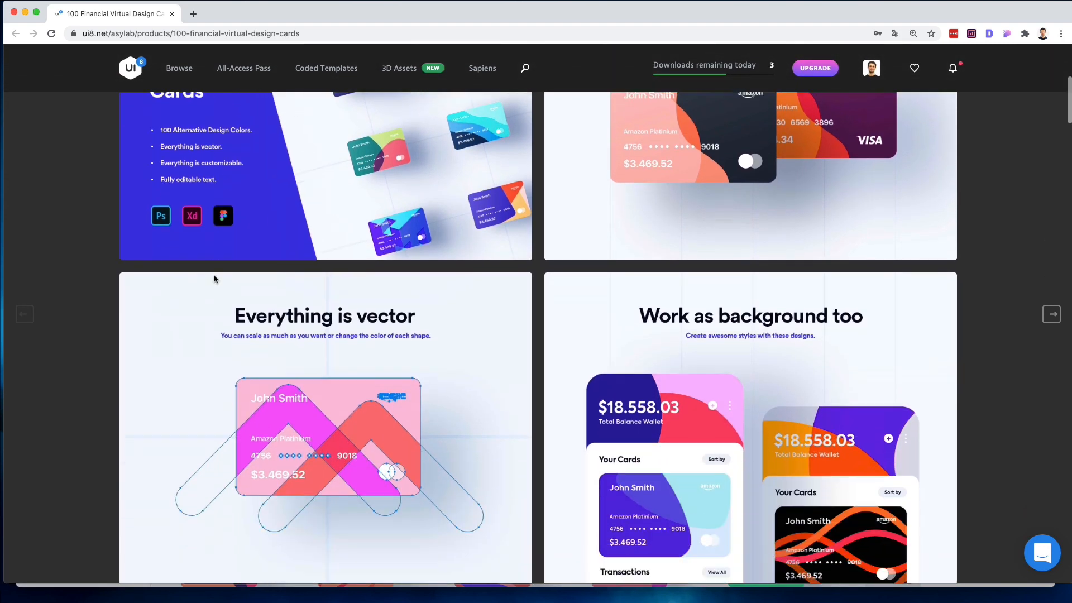
scroll(214, 279, down, 4)
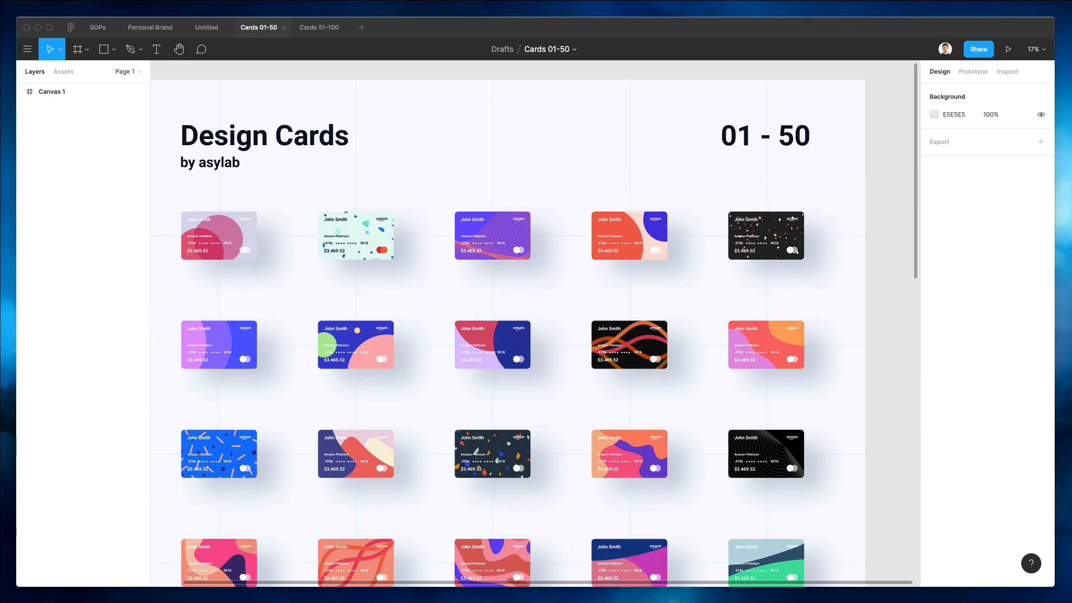
scroll(407, 234, down, 2)
scroll(407, 235, left, 1)
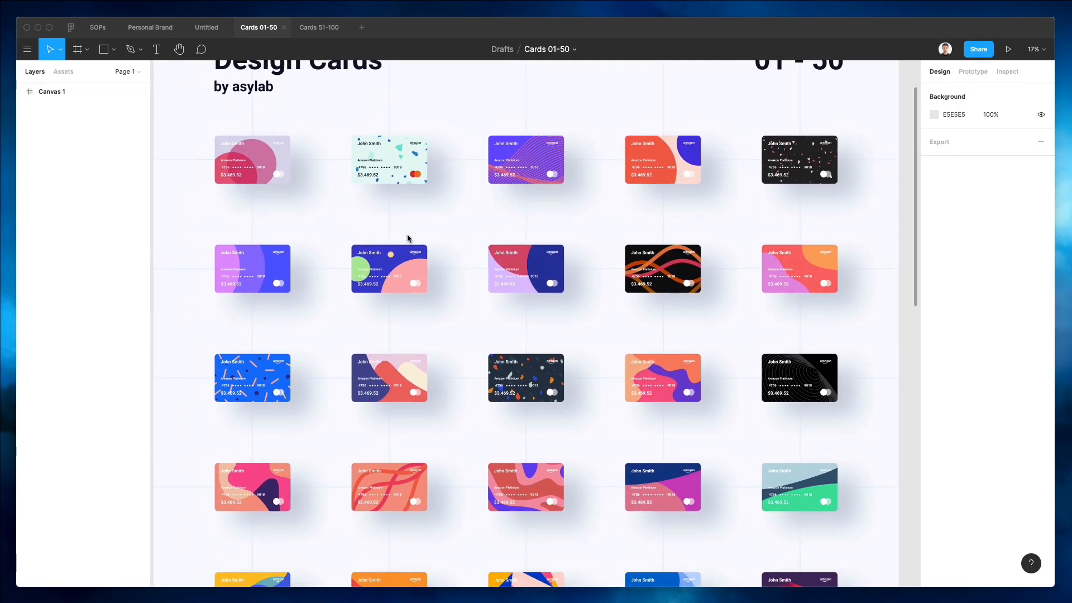
scroll(407, 235, down, 15)
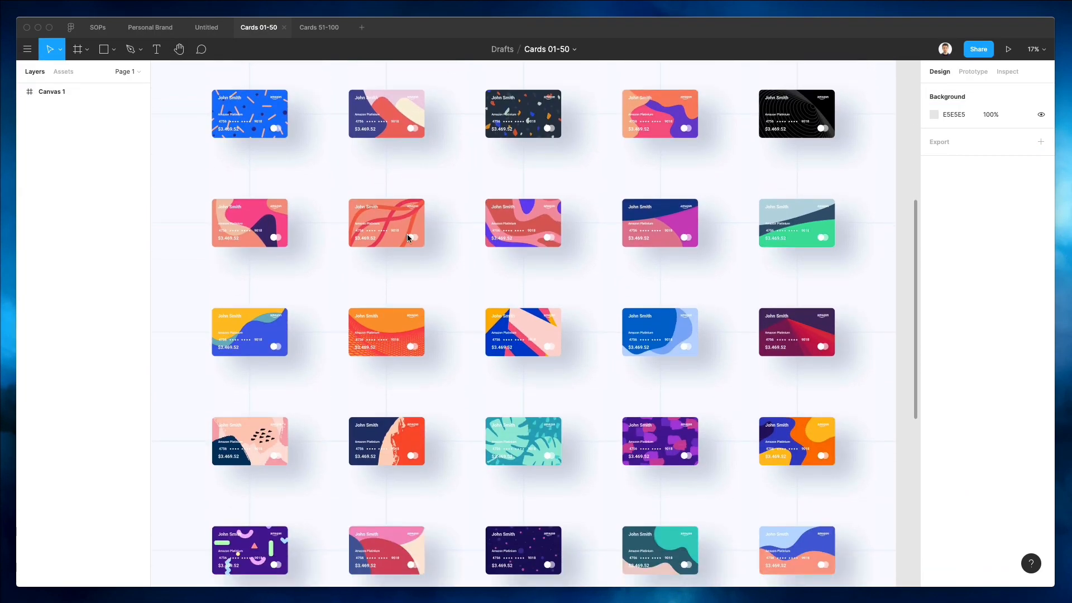
scroll(407, 237, down, 6)
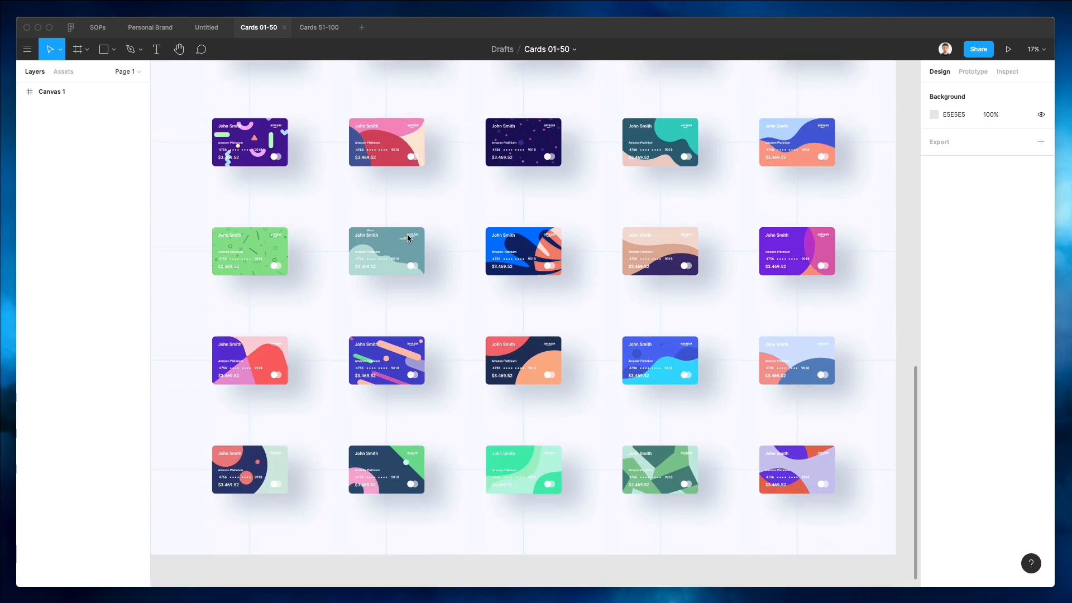
scroll(407, 234, up, 6)
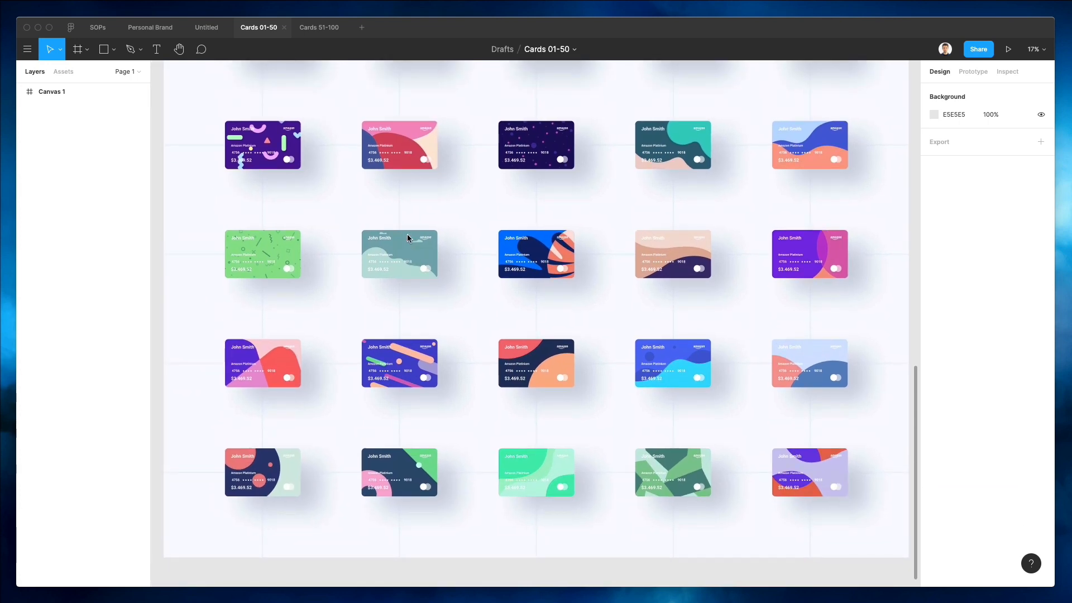
scroll(408, 237, up, 16)
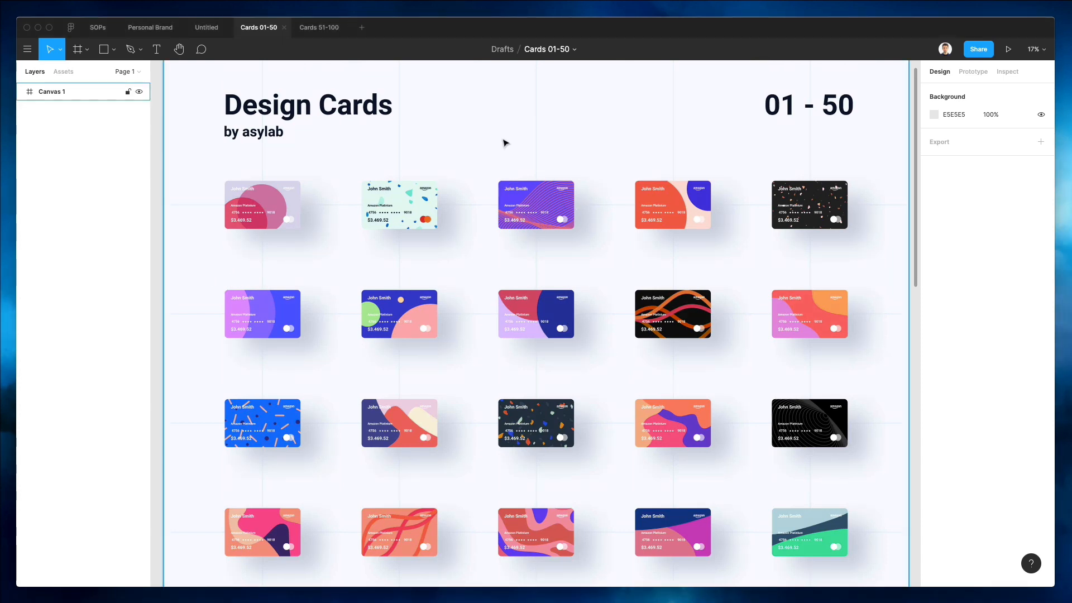
Try copying the purple wave card design into the app file, undoing the paste.
click(539, 158)
scroll(539, 158, up, 5)
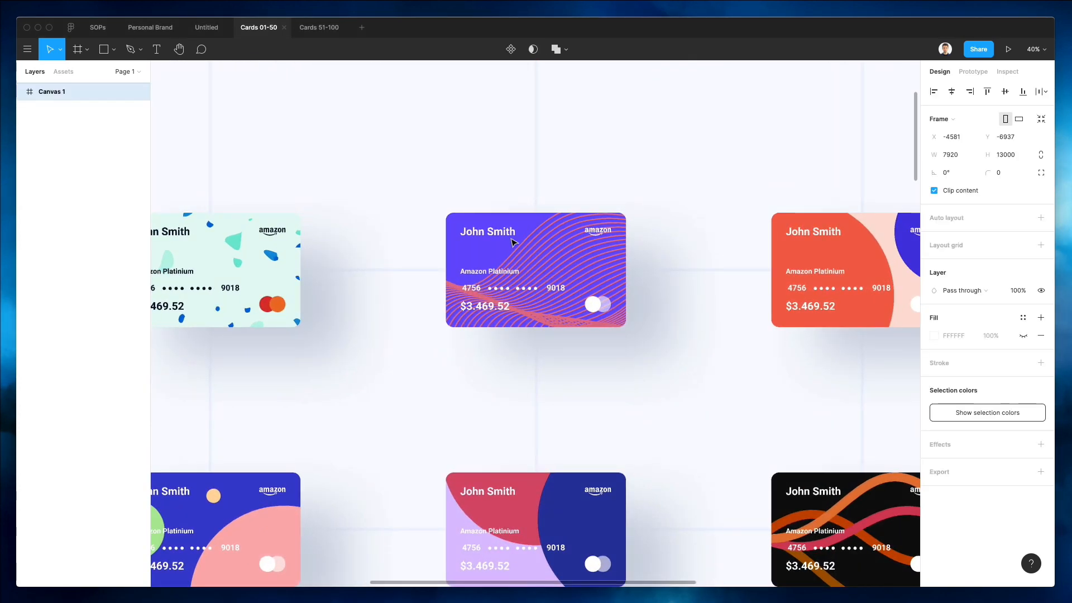
click(508, 239)
click(500, 239)
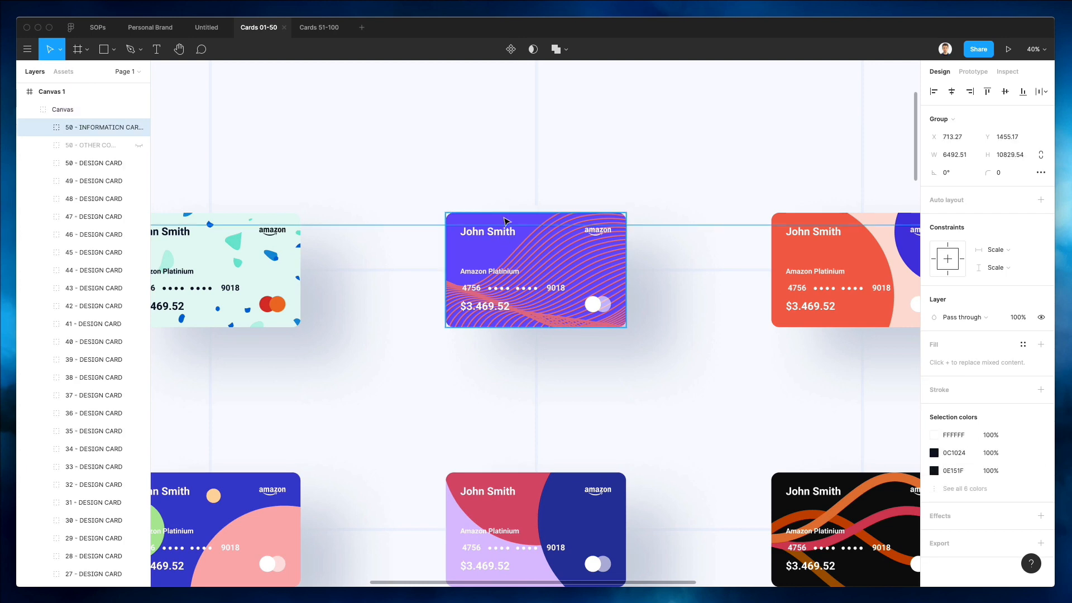
click(213, 31)
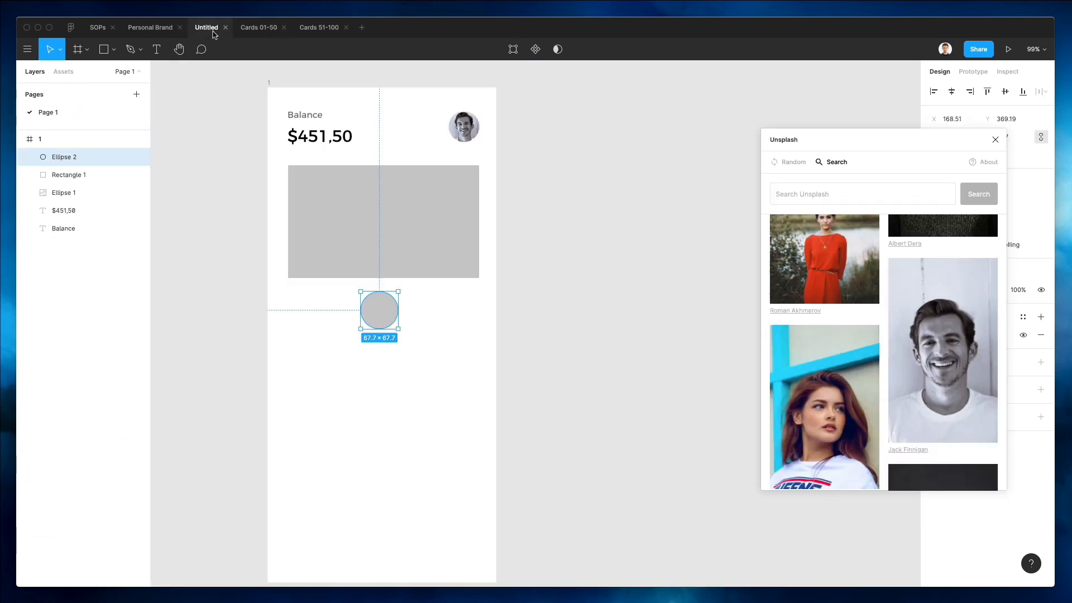
click(546, 232)
key(super+v)
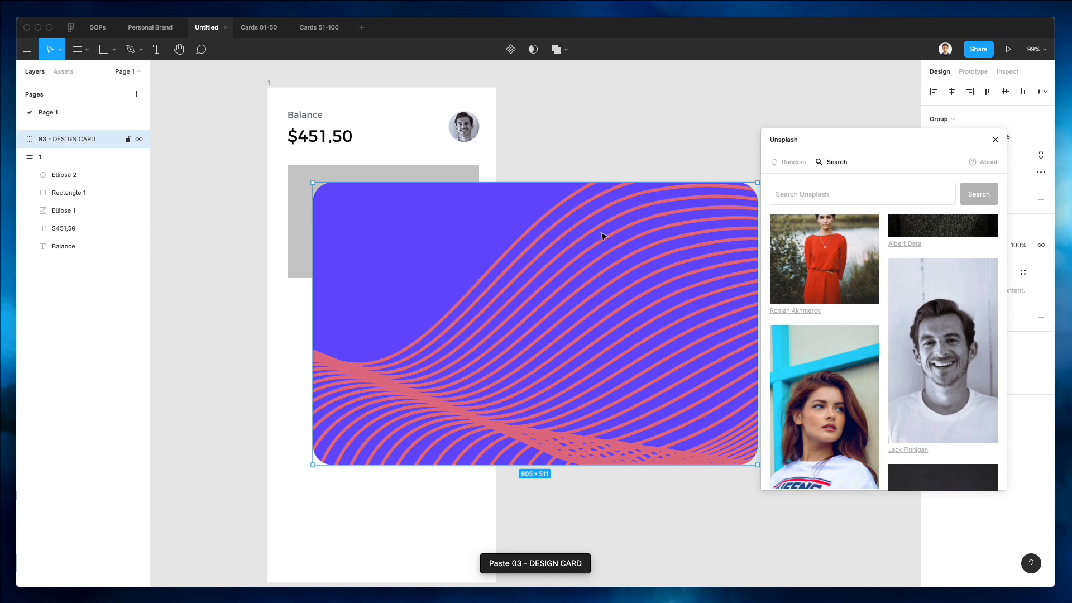
key(super+z)
Select all layers of the purple wave card, including its text, and group them.
click(261, 28)
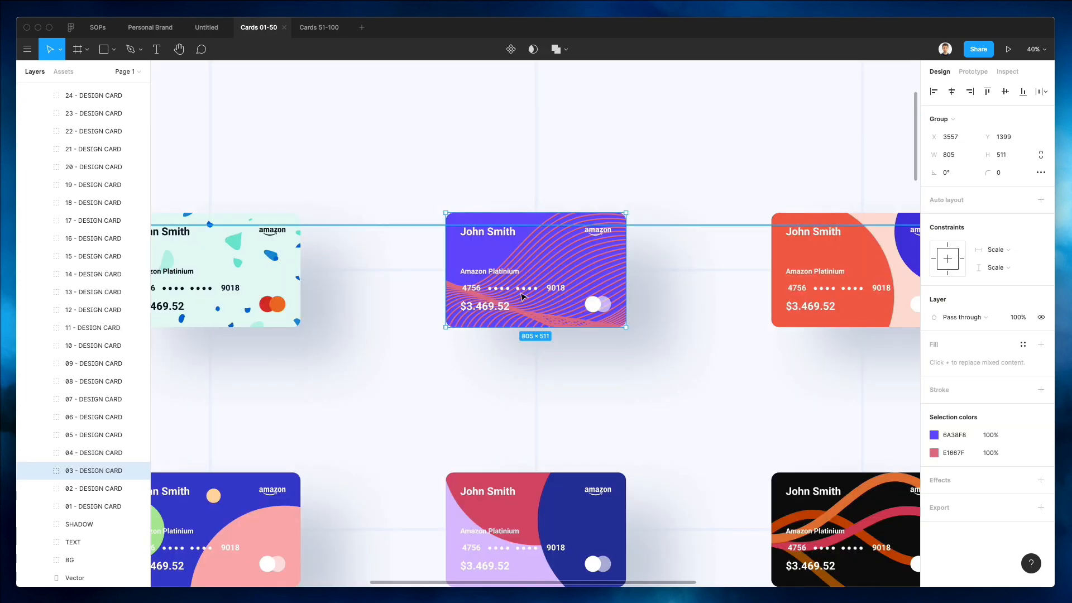
scroll(496, 230, up, 5)
scroll(497, 232, down, 4)
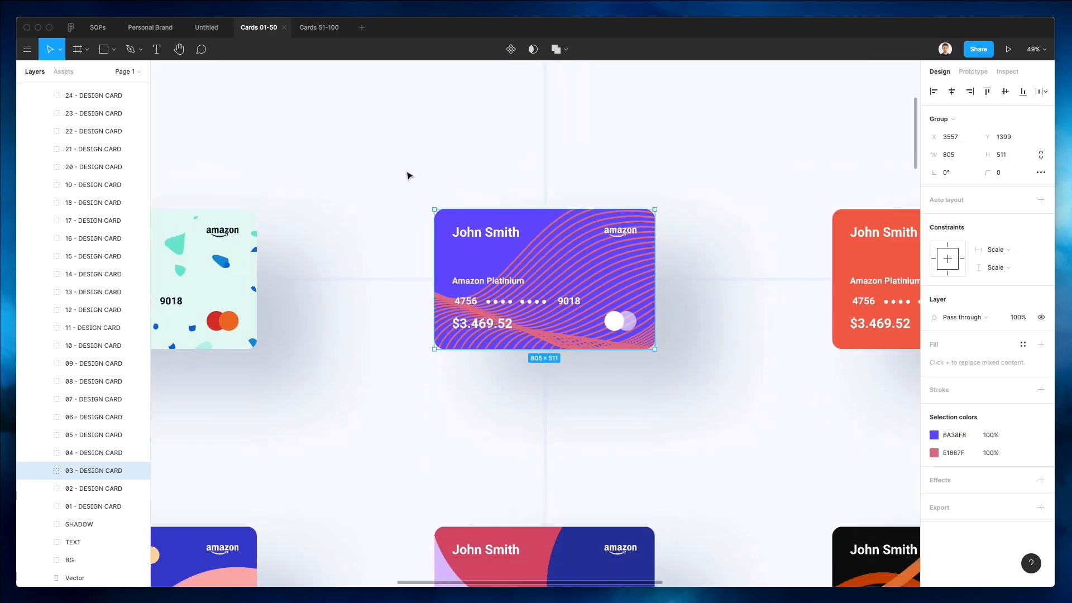
drag(406, 169, 684, 371)
drag(451, 103, 666, 179)
drag(378, 166, 425, 358)
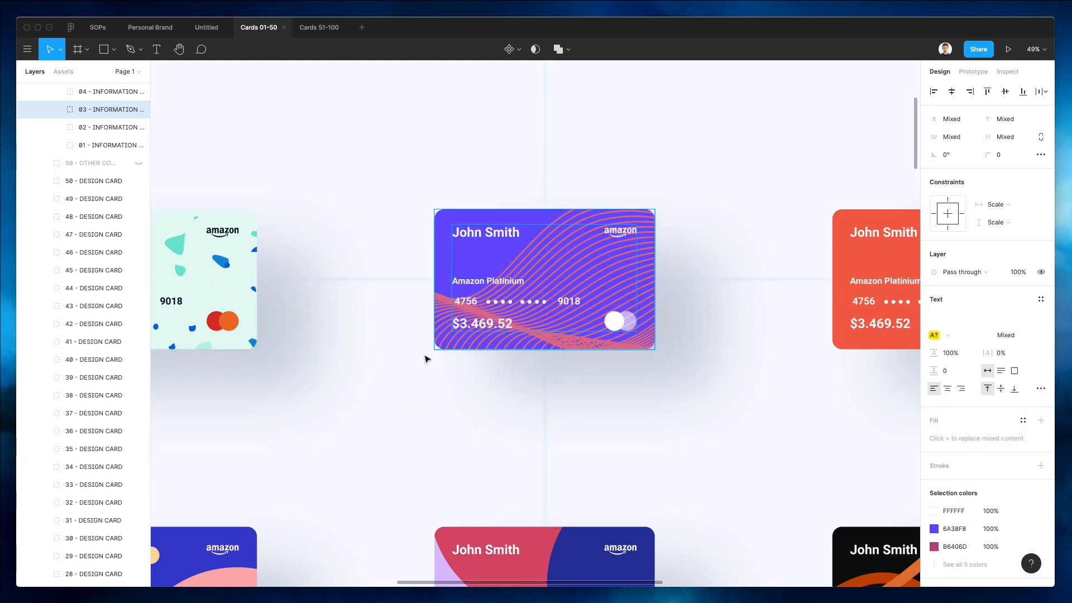
key(super+g)
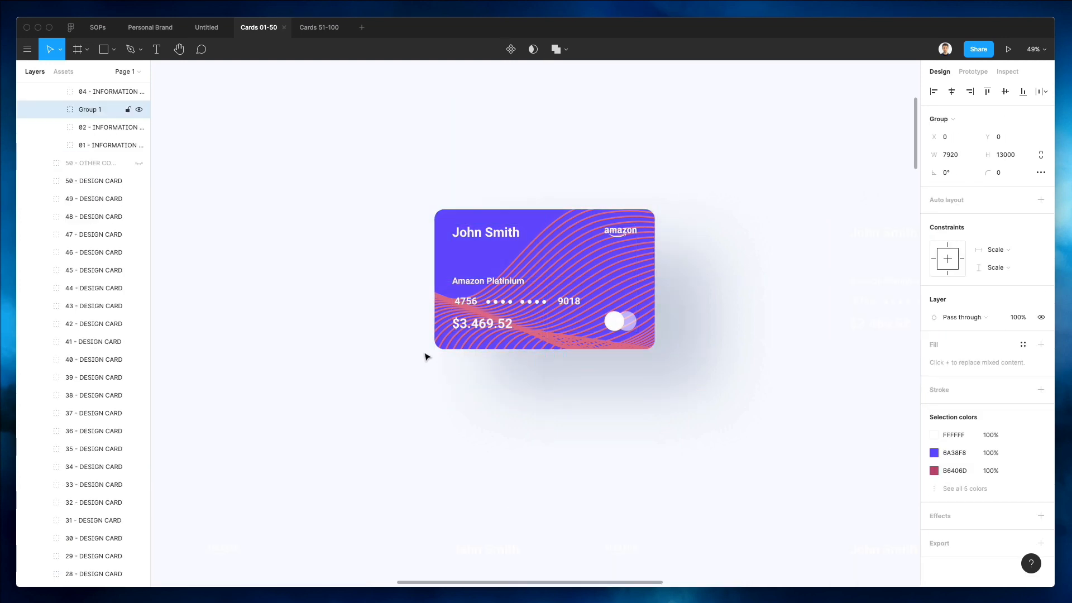
Paste the card group into the app file and delete its large BG background layer.
click(205, 28)
key(super+v)
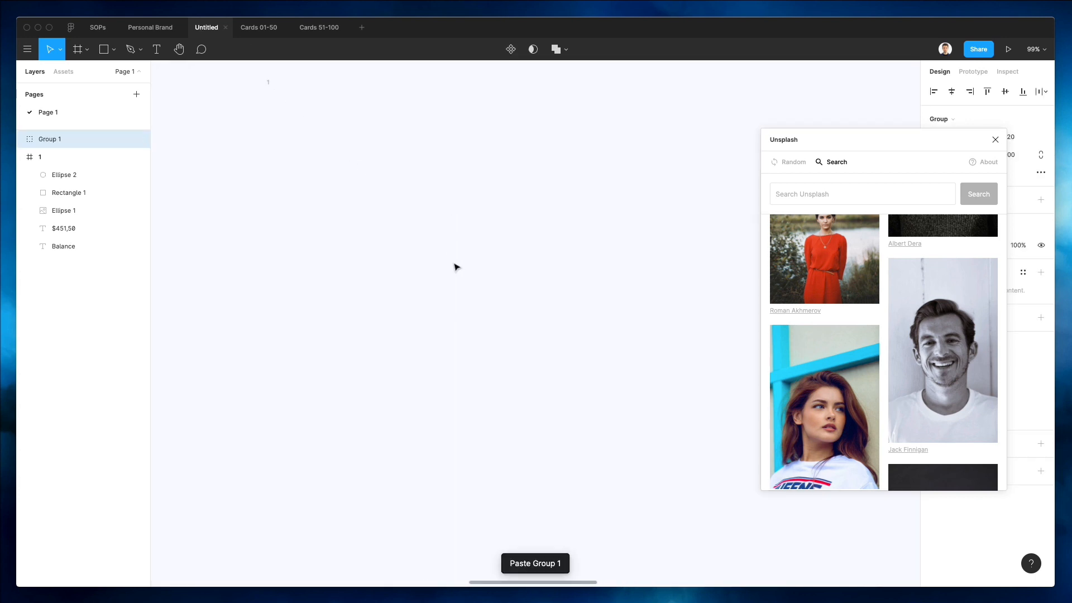
scroll(456, 267, down, 5)
scroll(457, 266, up, 5)
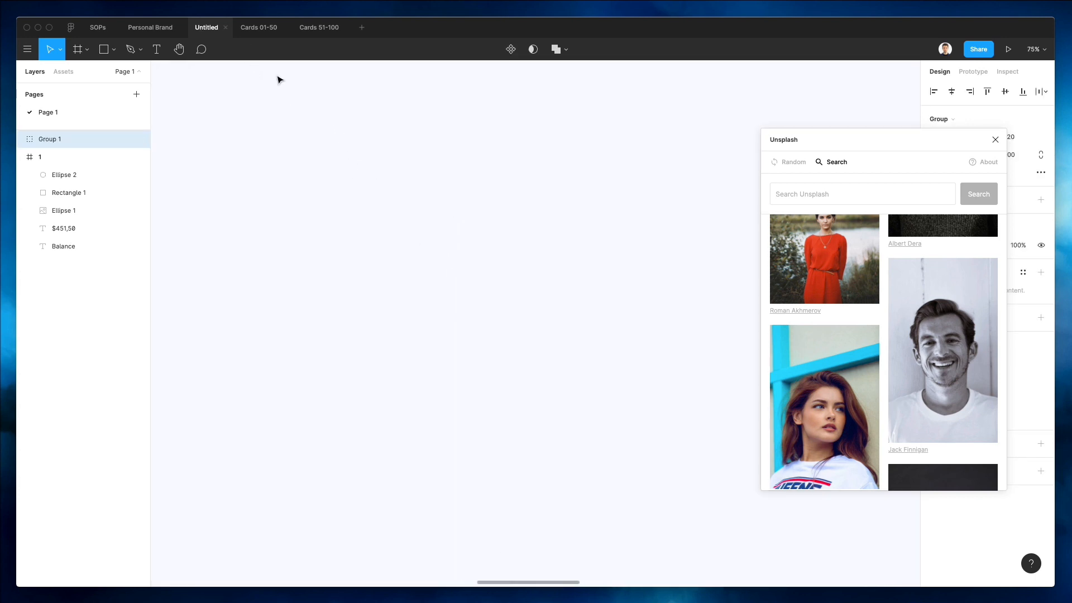
scroll(311, 112, down, 10)
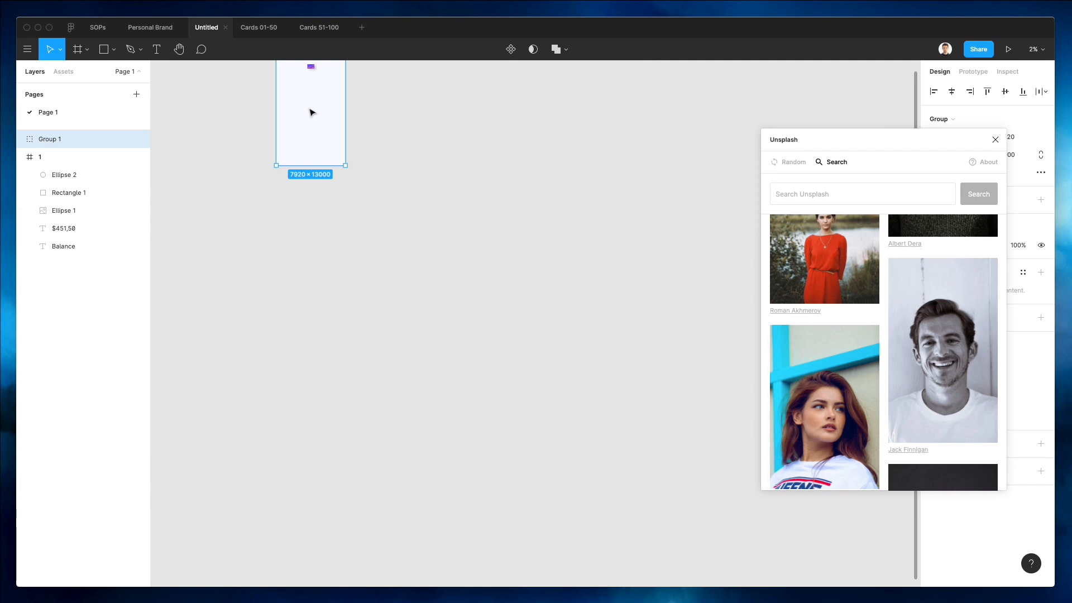
scroll(311, 113, up, 6)
click(369, 432)
double_click(319, 442)
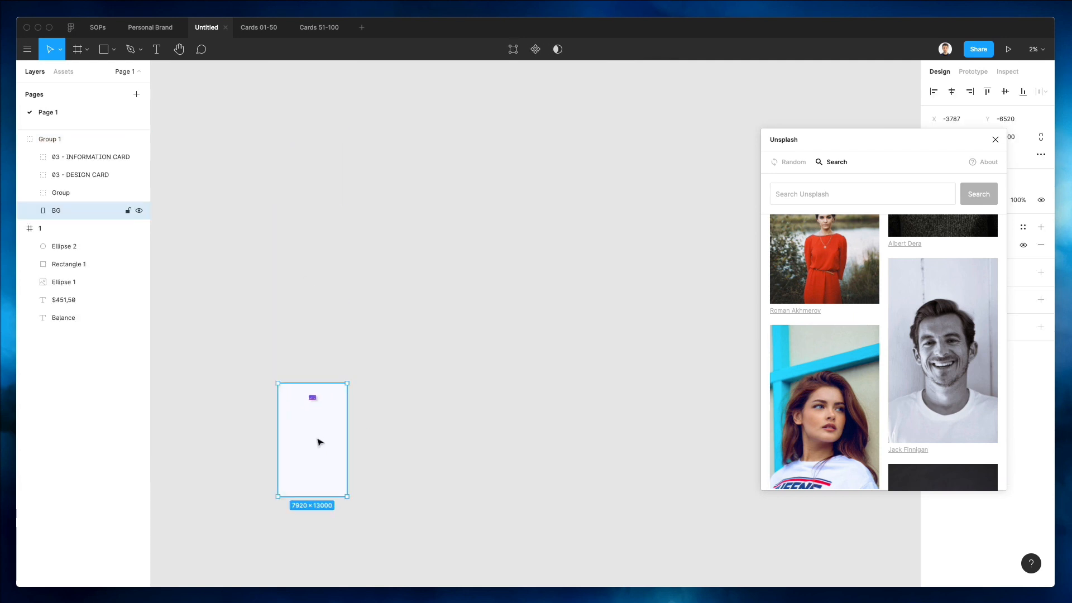
key(Delete)
Scale the pasted card to about 349 × 222 px and place it over the grey rectangle in the frame.
scroll(300, 412, up, 5)
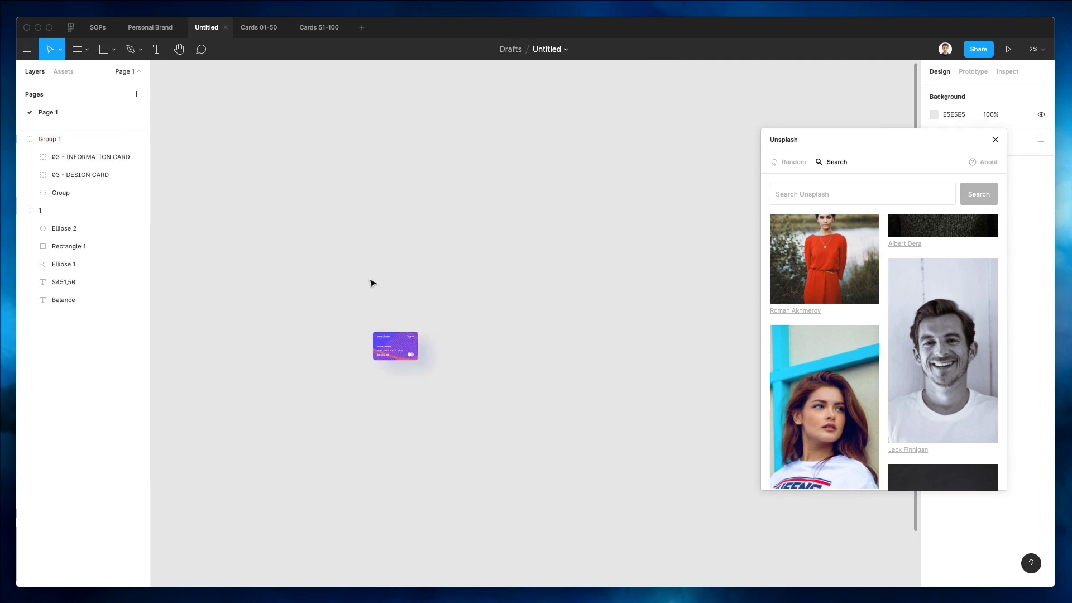
drag(335, 277, 490, 430)
drag(397, 352, 419, 430)
scroll(390, 406, up, 10)
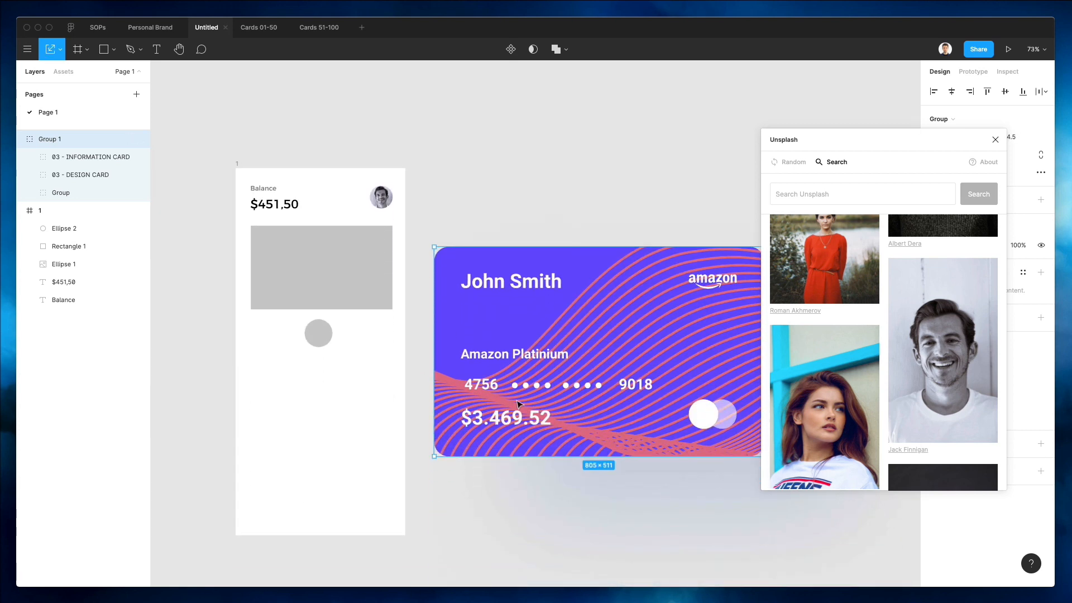
scroll(519, 403, right, 3)
drag(681, 445, 494, 310)
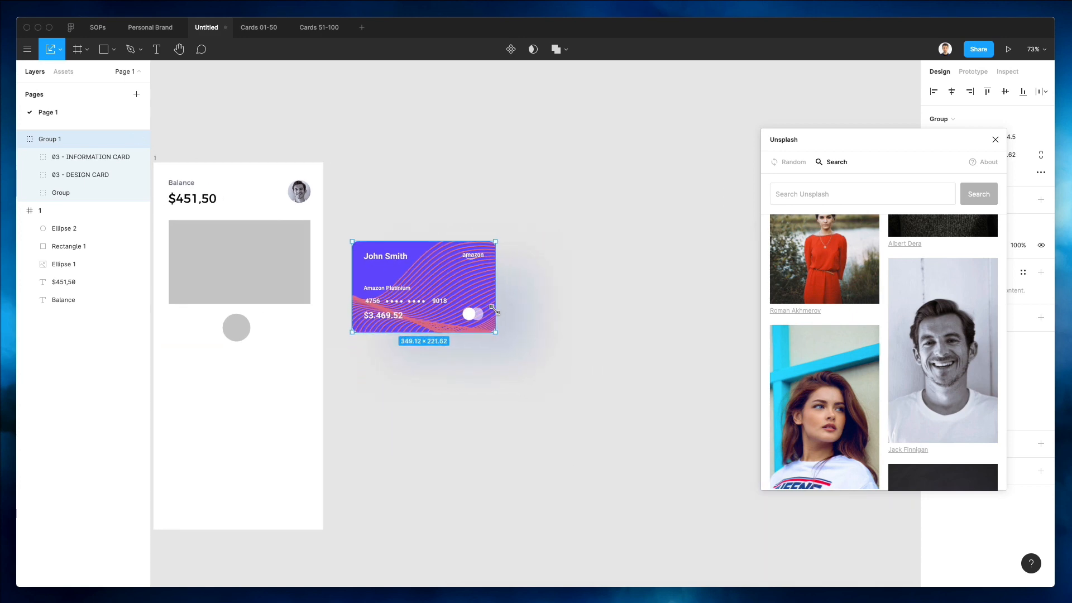
drag(449, 281, 267, 266)
scroll(266, 267, left, 3)
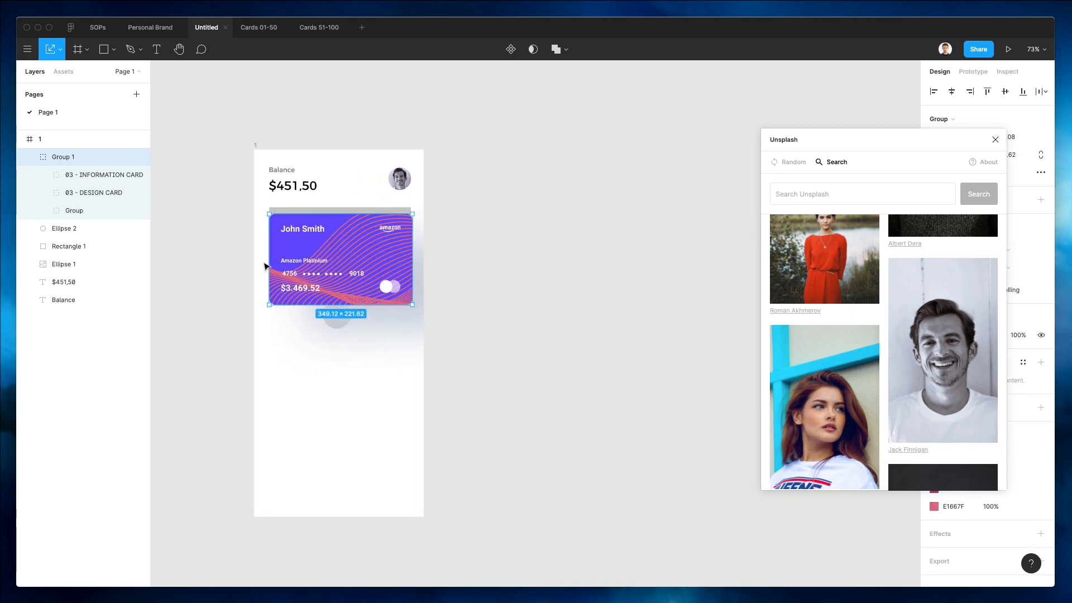
scroll(266, 267, left, 2)
scroll(382, 330, up, 5)
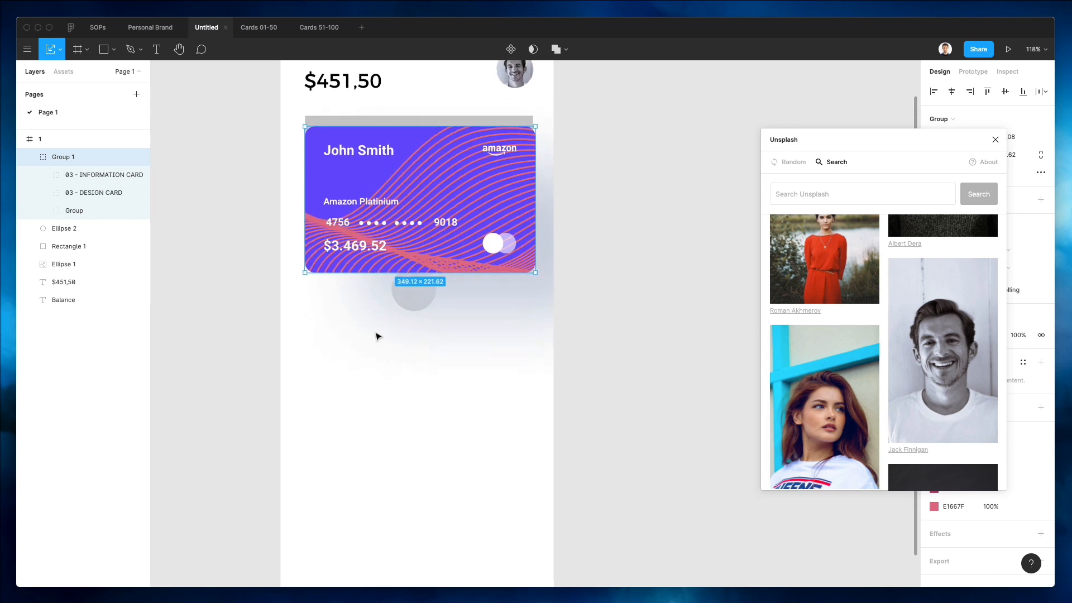
scroll(378, 337, up, 2)
drag(411, 228, 414, 222)
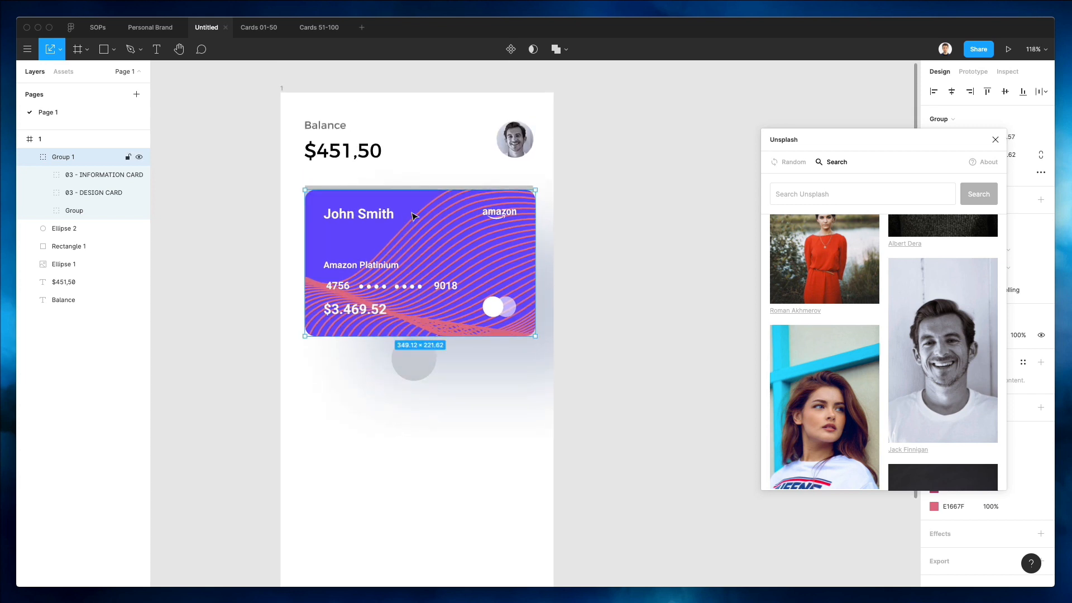
drag(532, 339, 531, 336)
Delete the grey rectangle and move the card up to sit 21 px below the balance amount.
click(455, 167)
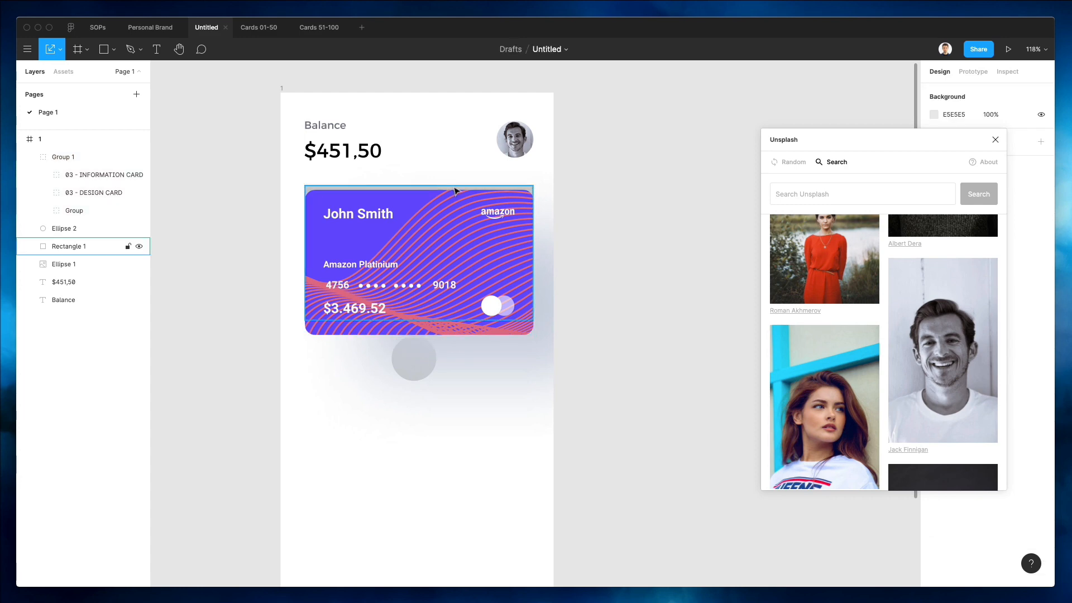
click(455, 190)
key(Delete)
click(454, 190)
drag(426, 246, 427, 235)
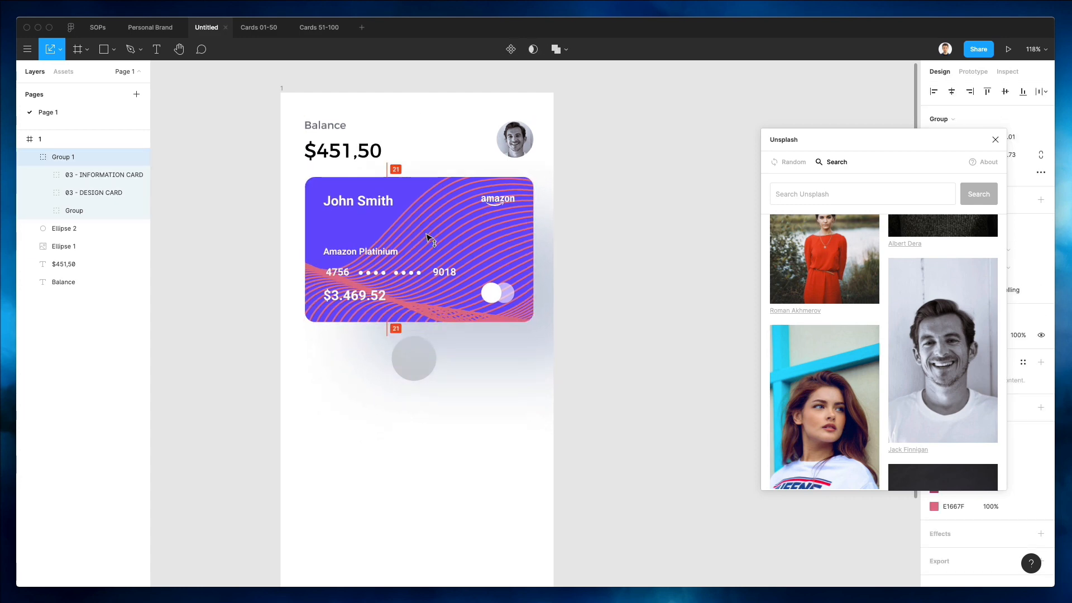
scroll(427, 237, up, 1)
click(559, 246)
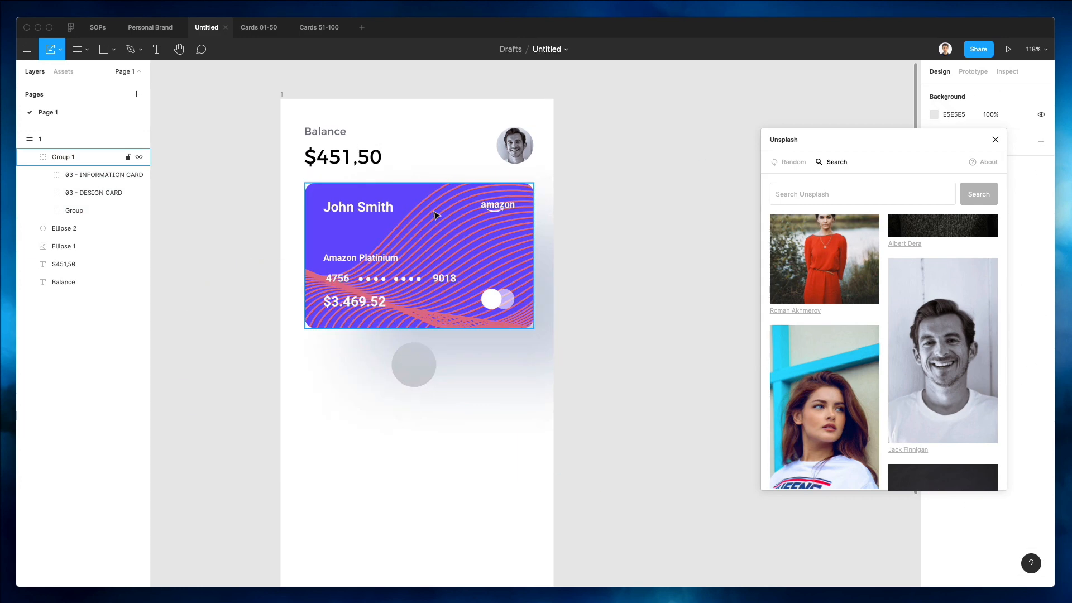
super+click(436, 195)
click(607, 175)
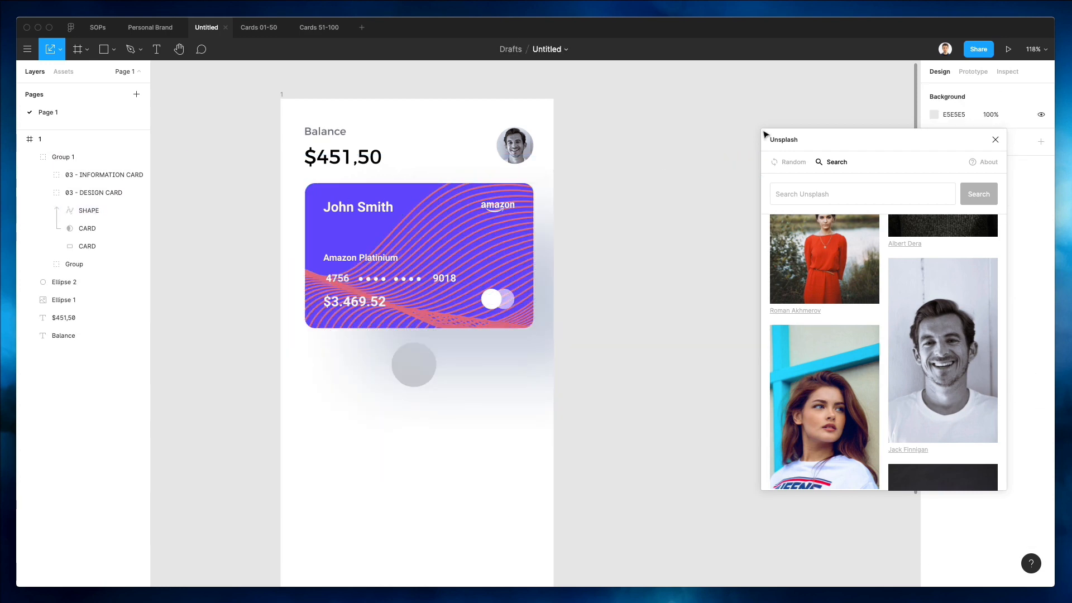
Close the Unsplash panel and go through the card's layers to find the one carrying the drop shadow.
click(427, 188)
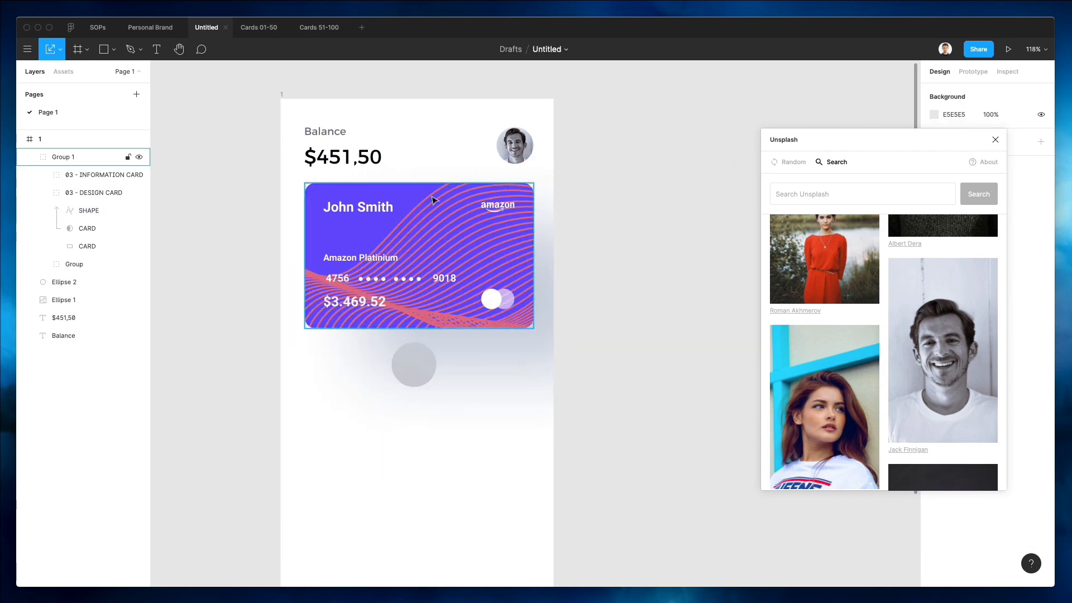
click(995, 140)
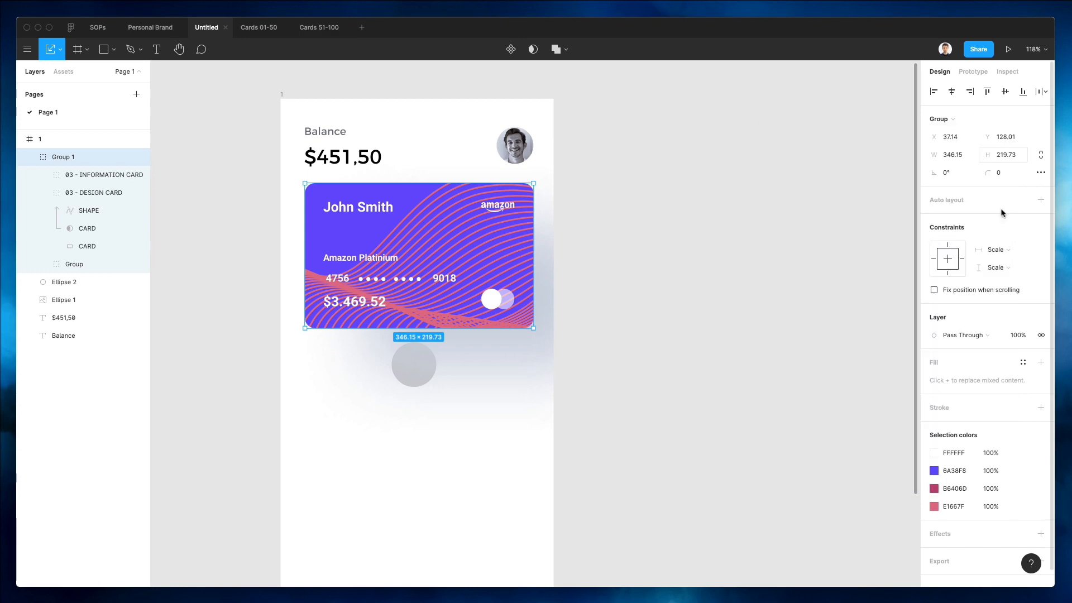
scroll(1000, 355, down, 1)
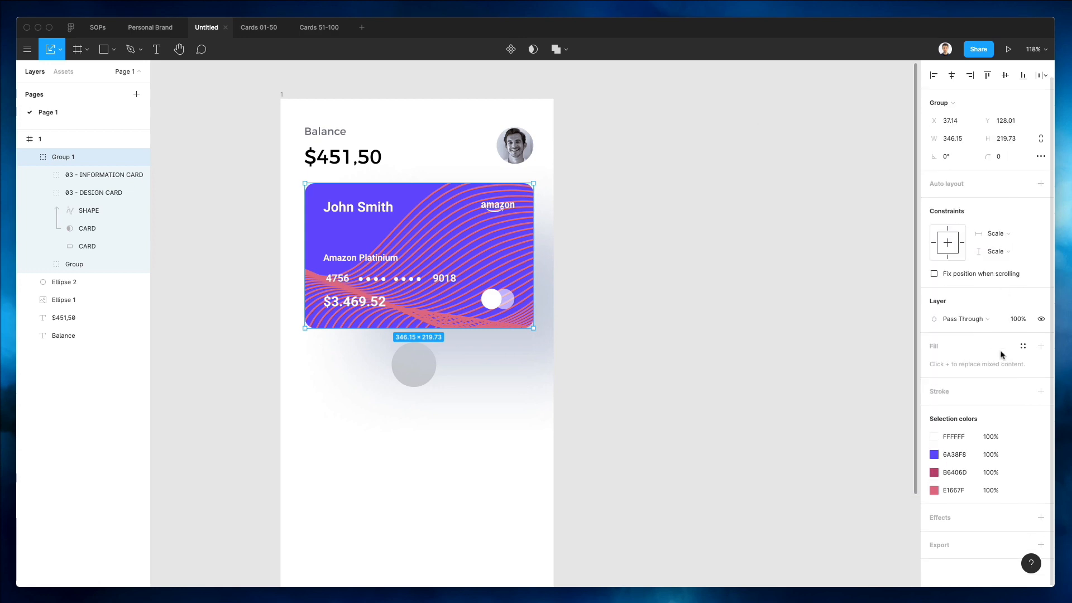
super+click(354, 189)
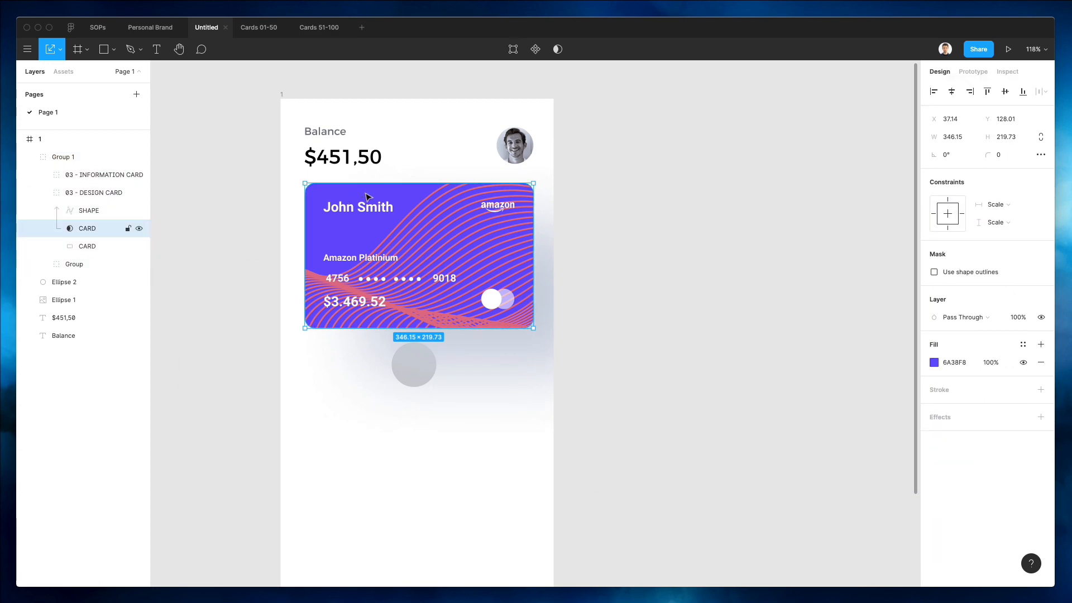
click(92, 244)
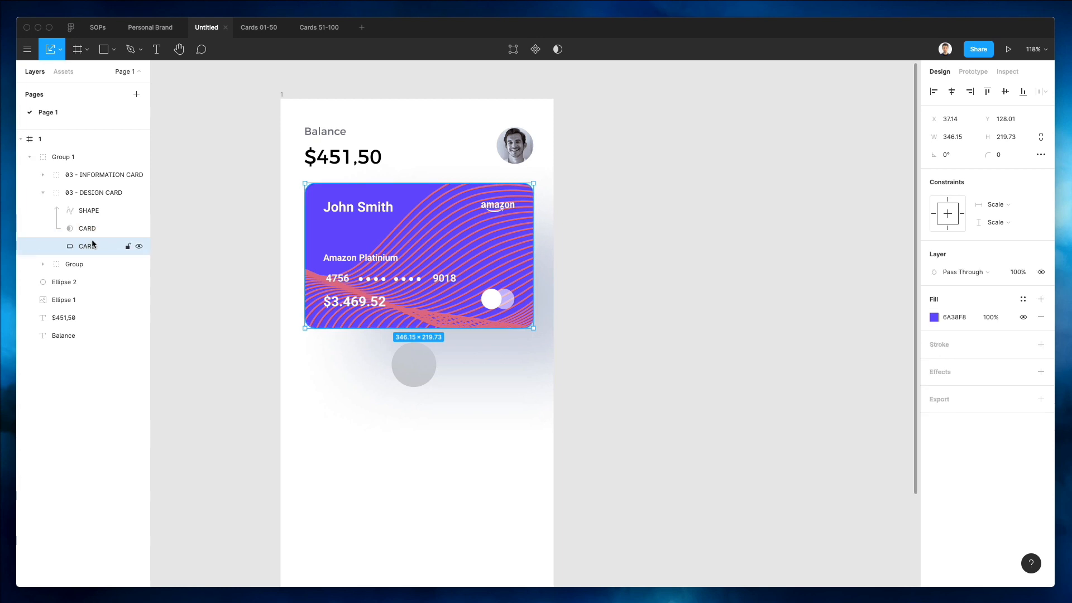
click(69, 163)
click(69, 175)
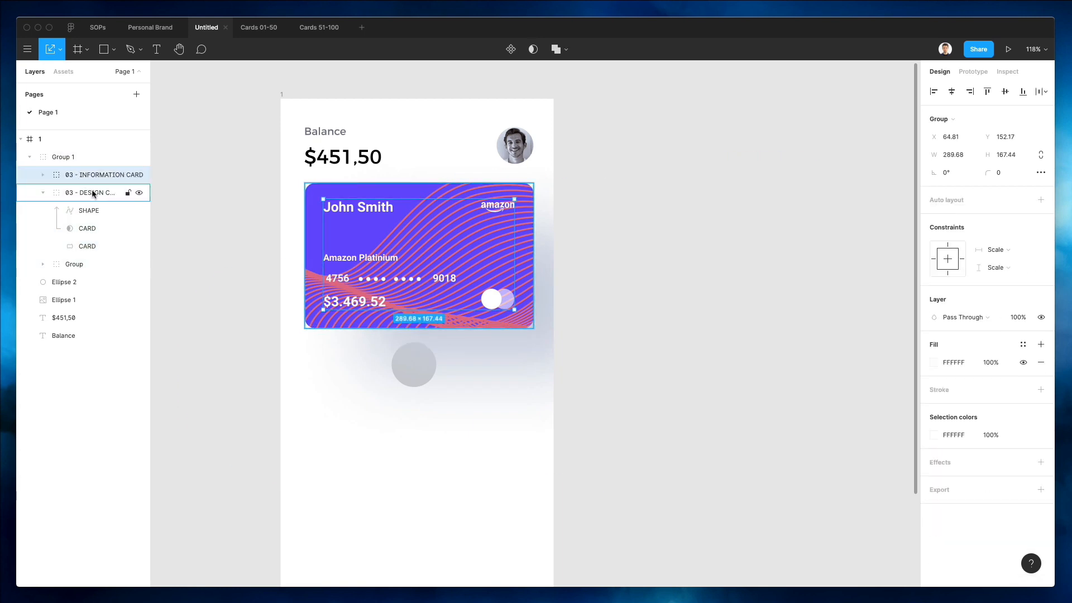
click(92, 193)
click(86, 264)
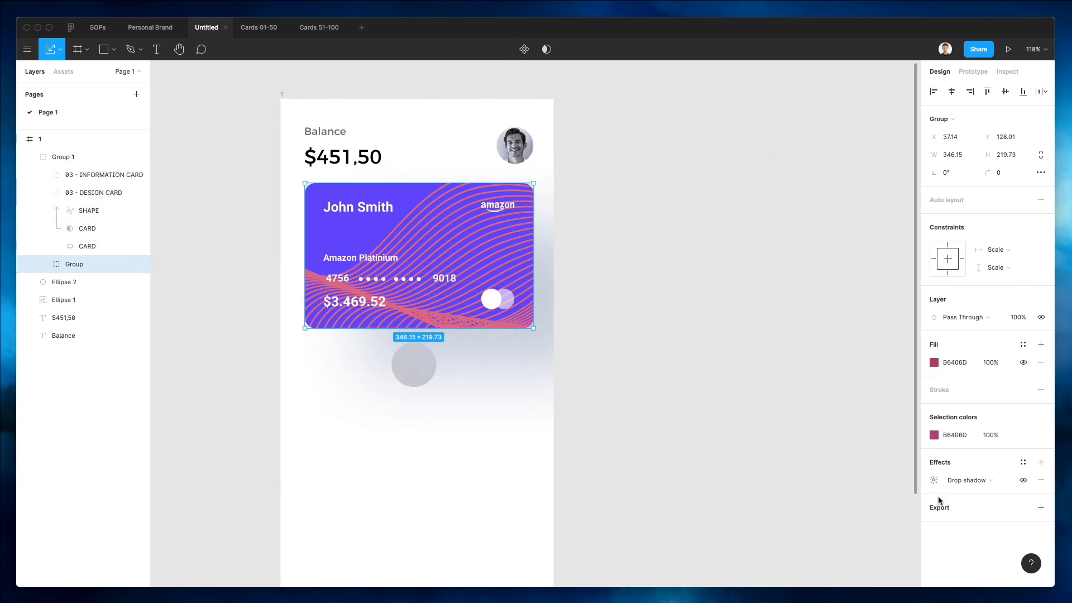
Open the drop shadow settings of the card's inner Group layer and set the blur to 20.
click(934, 480)
click(857, 544)
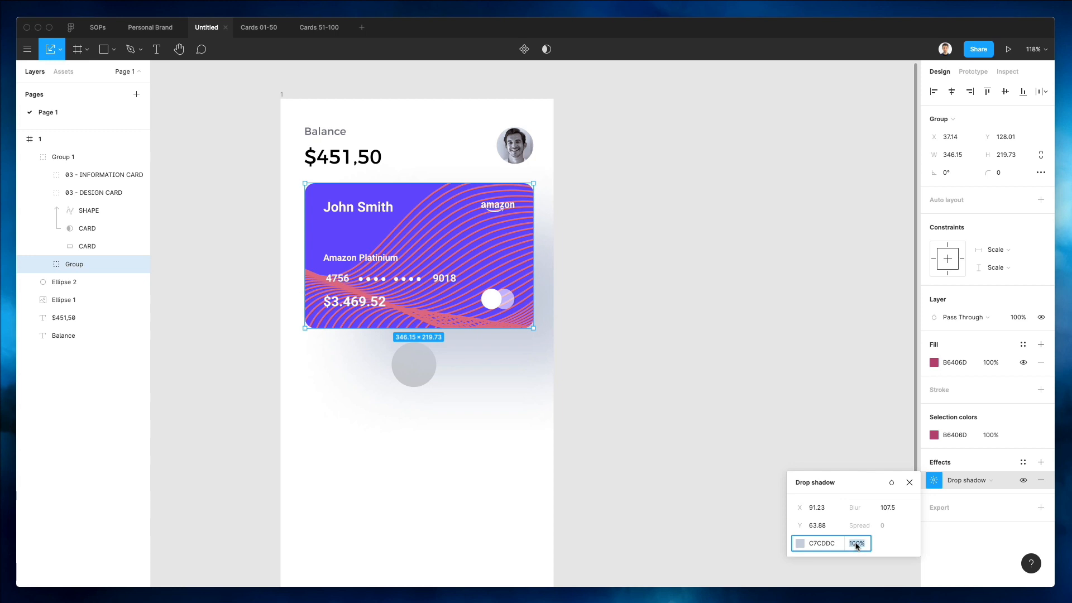
click(884, 508)
text(2)
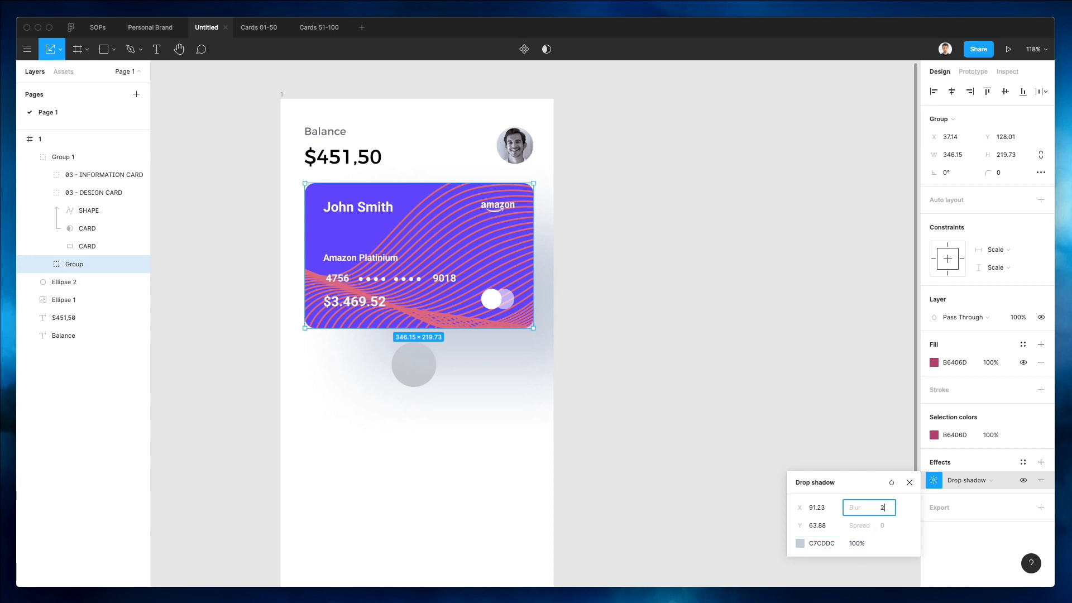
text(0)
key(Return)
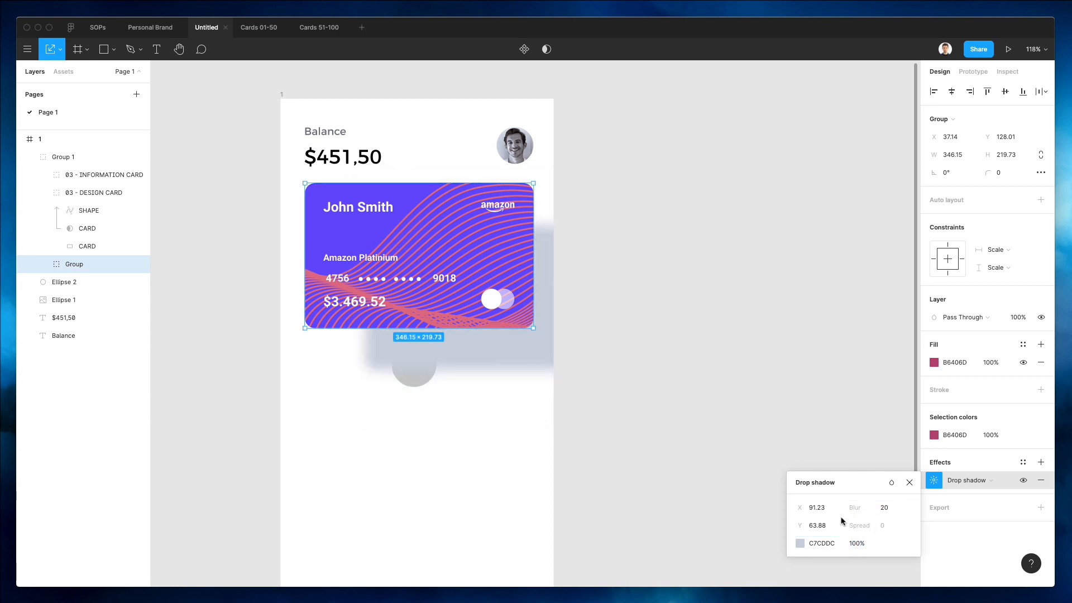
Reduce the shadow's X offset to 1.23 and its Y offset to 3.88.
click(822, 511)
key(shift+Down)
key(shift+Down)
key(shift+Down)
key(shift+Down)
key(shift+Down)
key(shift+Down)
key(shift+Down)
key(shift+Down)
key(shift+Down)
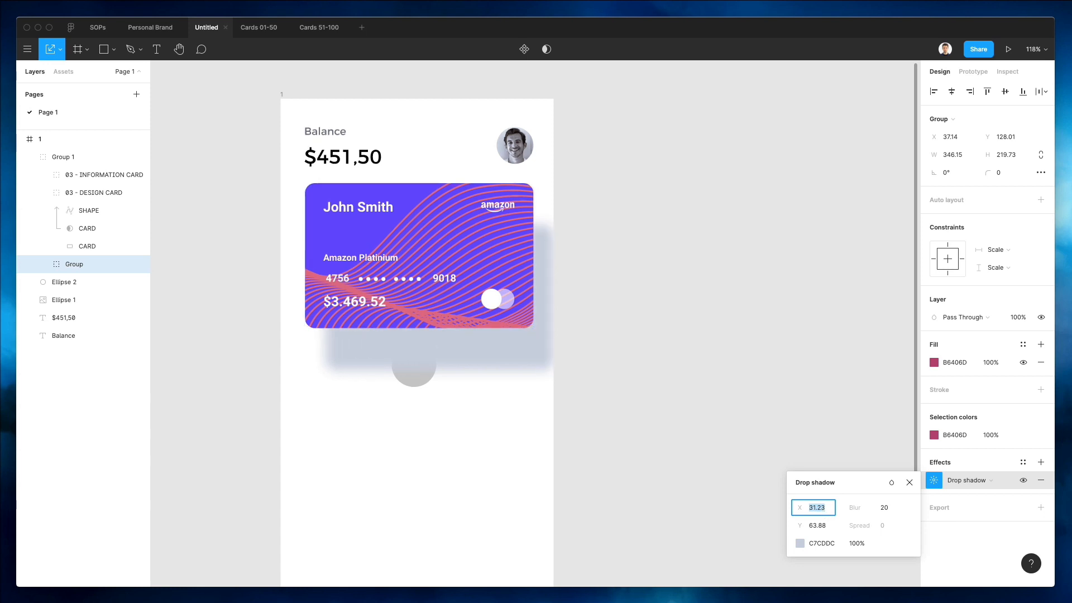
click(834, 522)
key(shift+Down)
key(shift+Down)
key(shift+Down)
key(shift+Down)
key(shift+Down)
key(shift+Down)
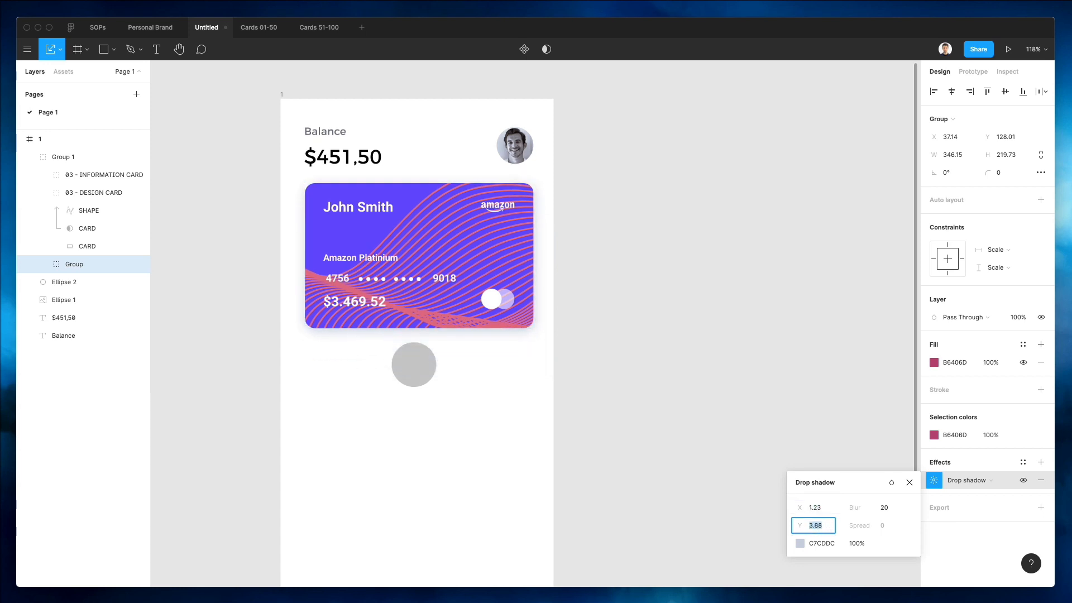
Reselect the shadowed Group layer and set the drop shadow colour opacity to 80%.
click(602, 170)
click(371, 190)
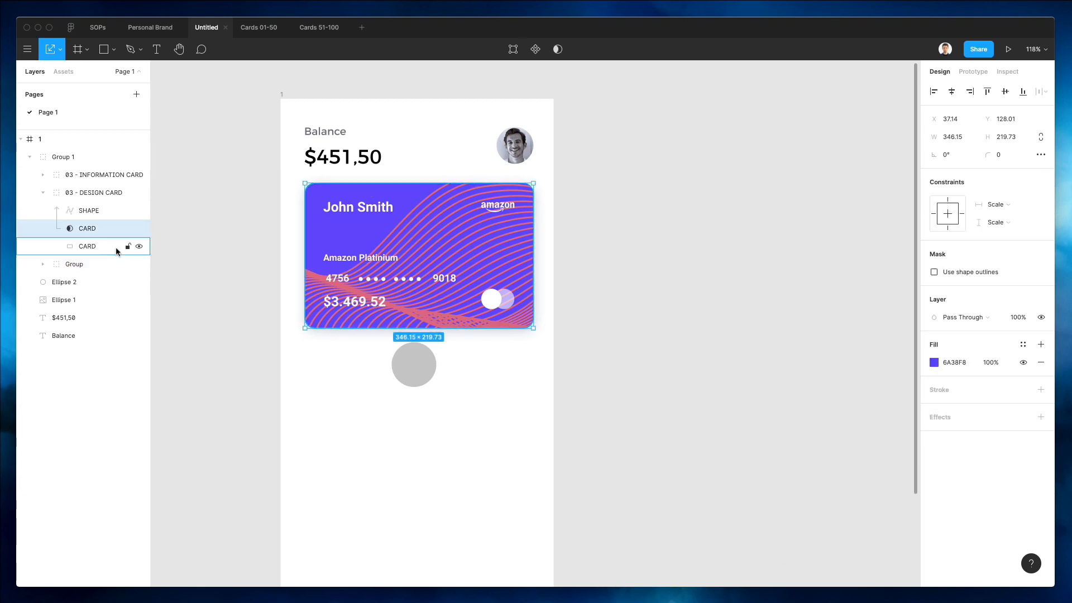
click(114, 246)
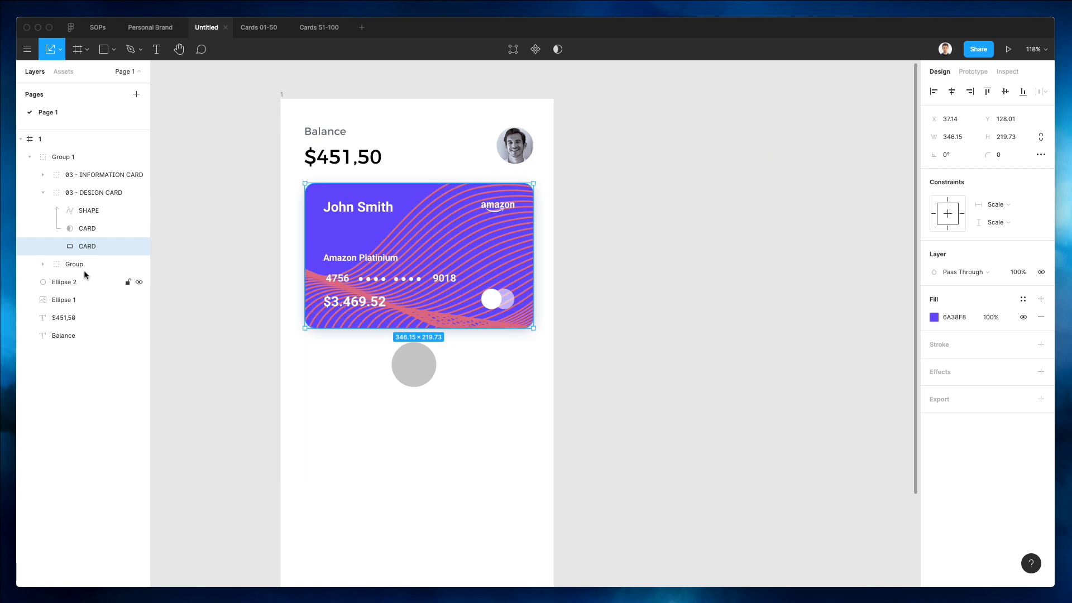
click(83, 264)
click(938, 479)
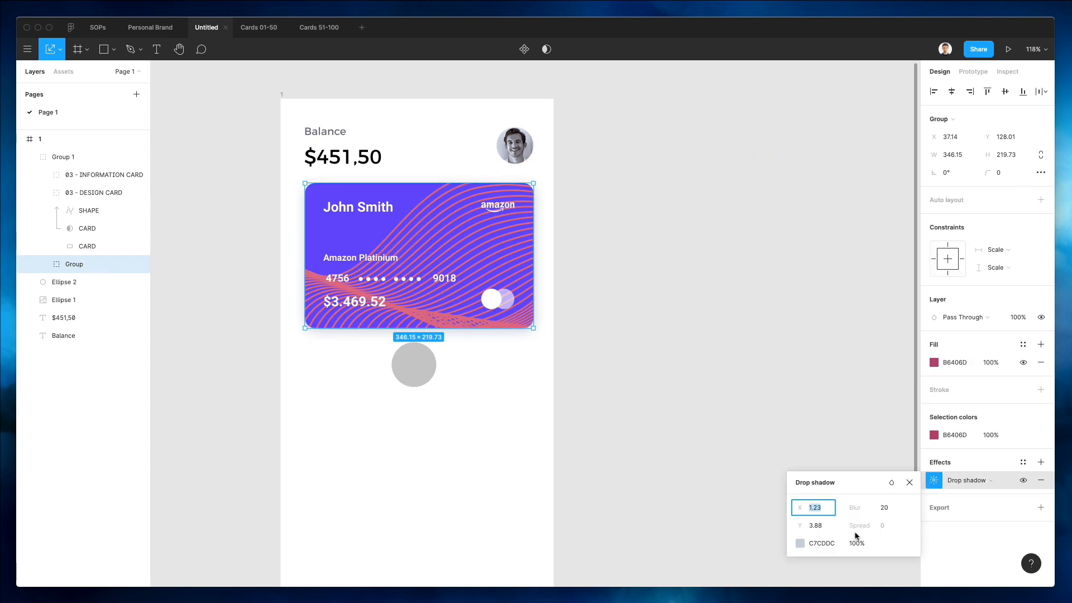
click(863, 539)
text(80)
key(Return)
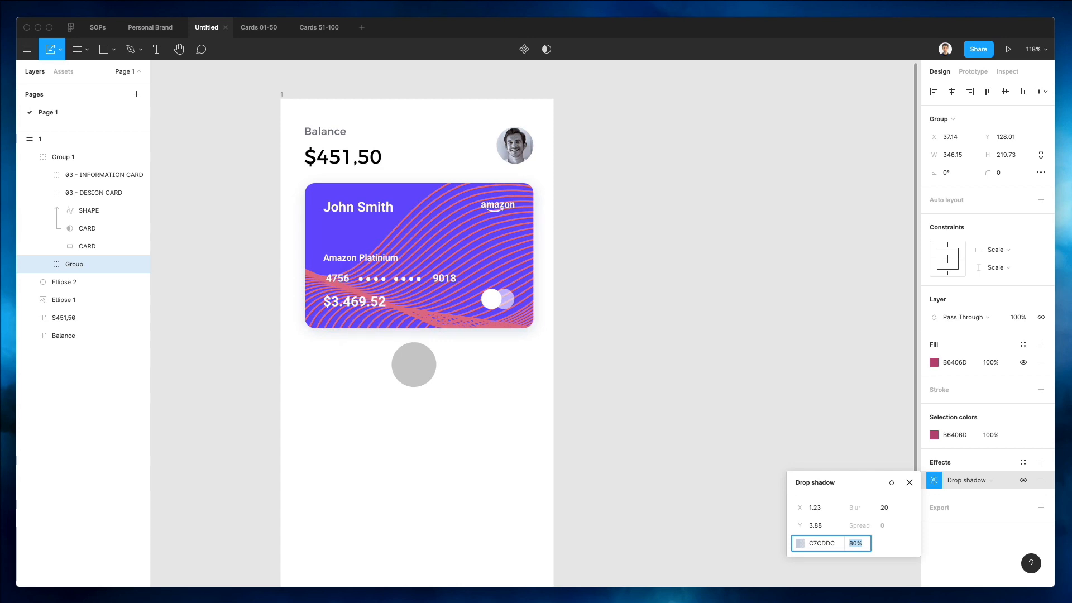
click(691, 248)
scroll(691, 247, left, 3)
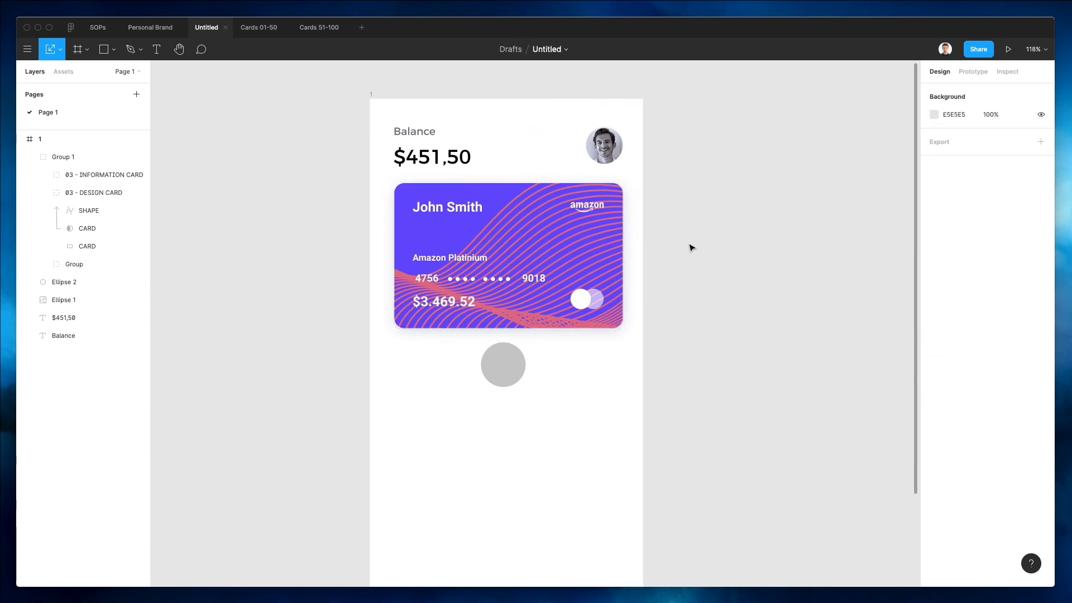
click(487, 220)
drag(486, 221, 488, 216)
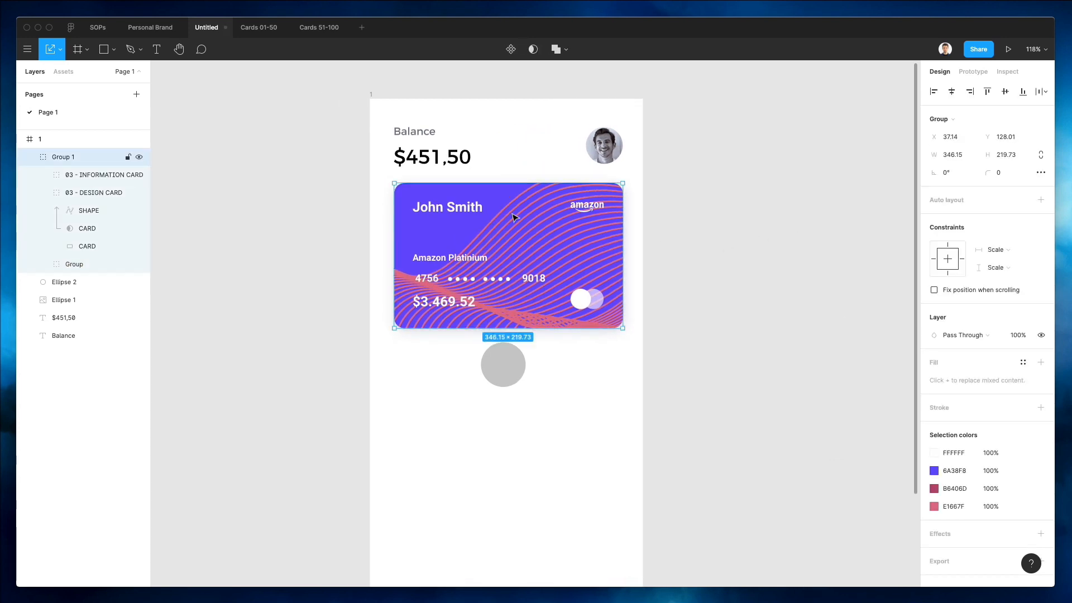
click(707, 209)
scroll(651, 371, left, 2)
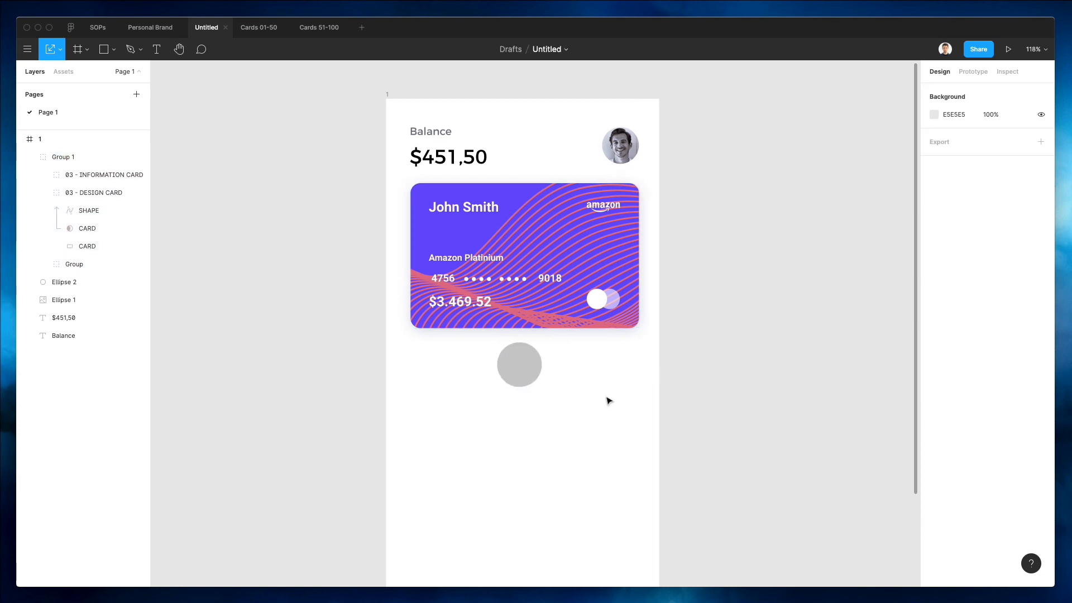
Center the grey circle horizontally under the card and resize it to about 63 × 63 px.
drag(526, 370, 529, 373)
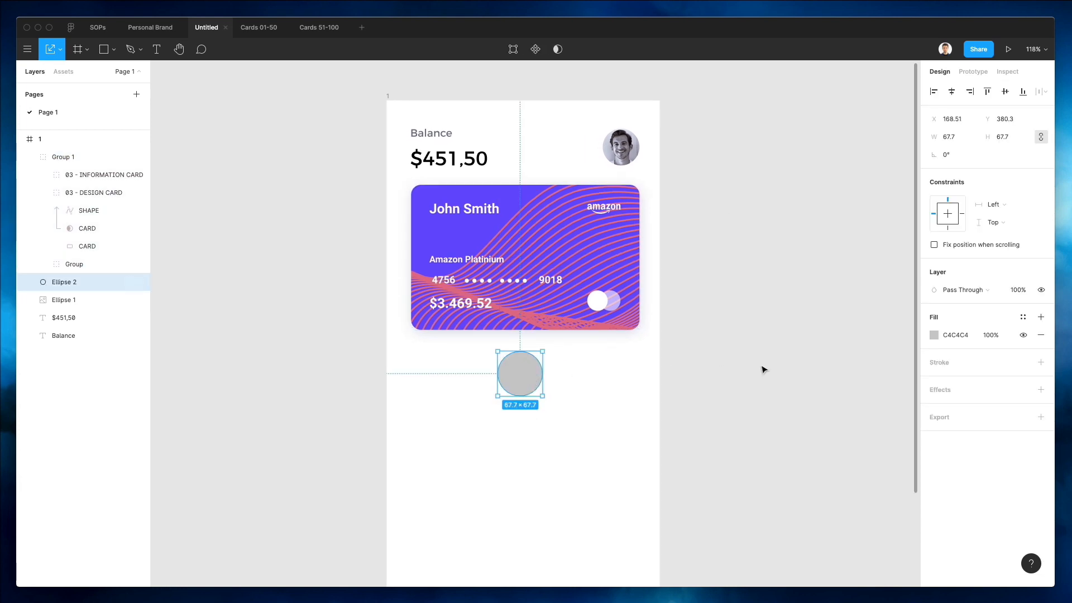
click(780, 367)
scroll(779, 366, up, 1)
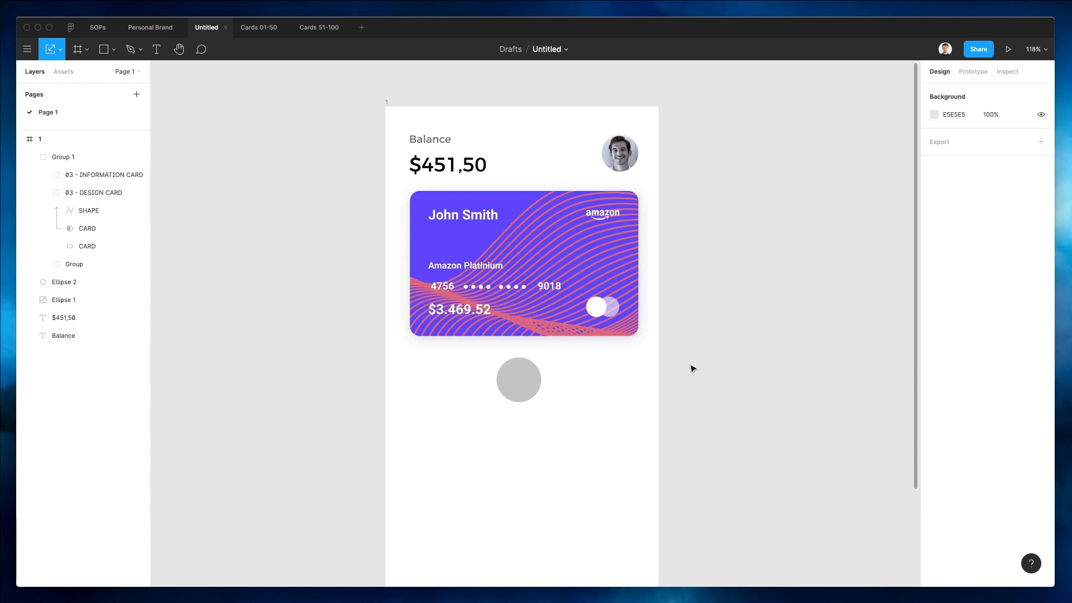
scroll(698, 391, right, 1)
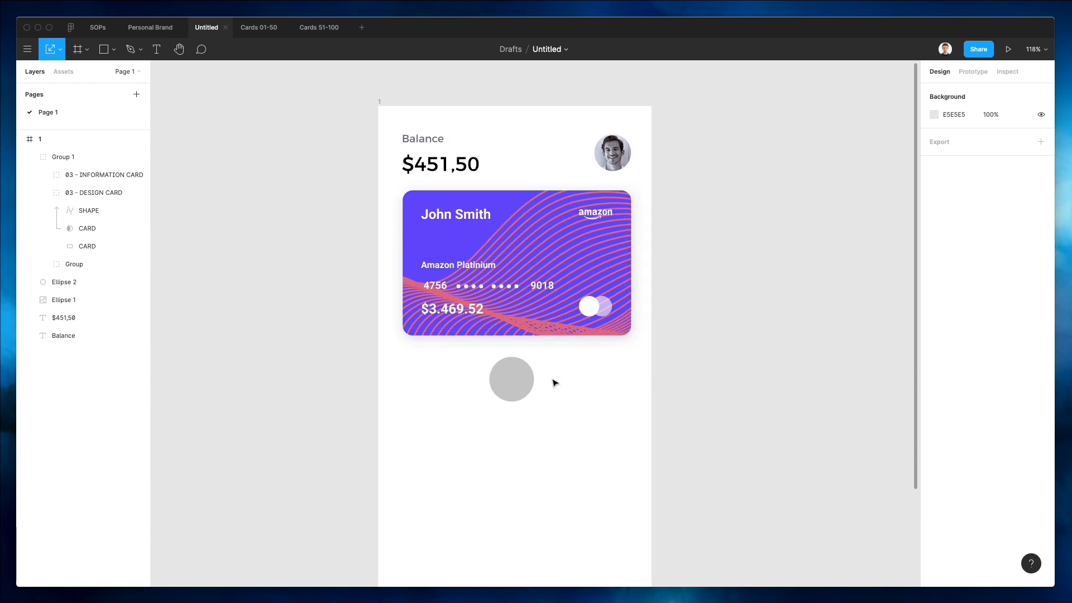
scroll(536, 380, down, 1)
drag(516, 378, 515, 375)
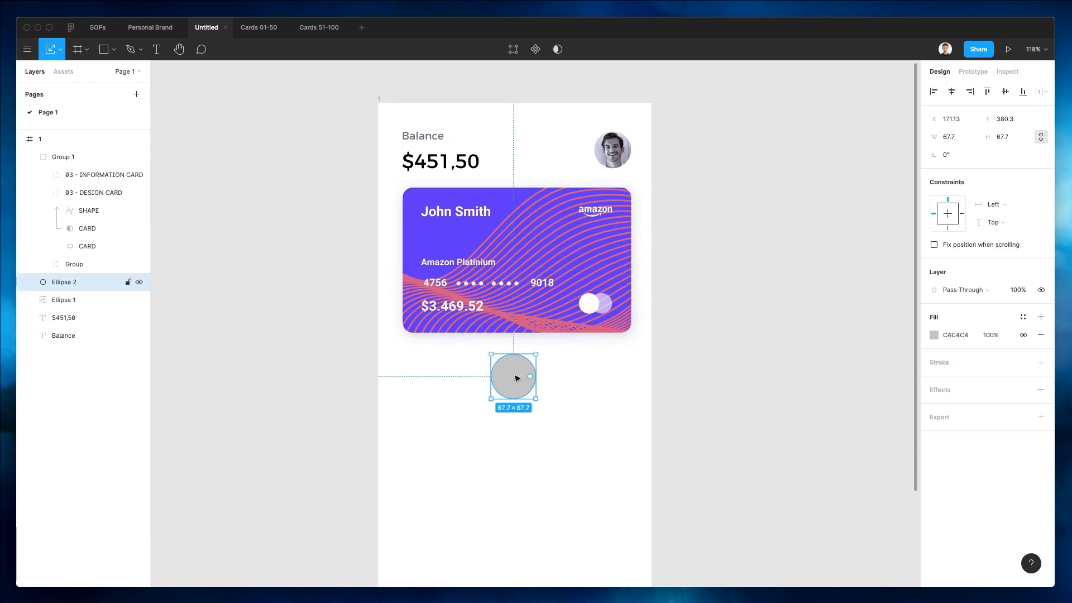
click(953, 93)
scroll(527, 351, down, 1)
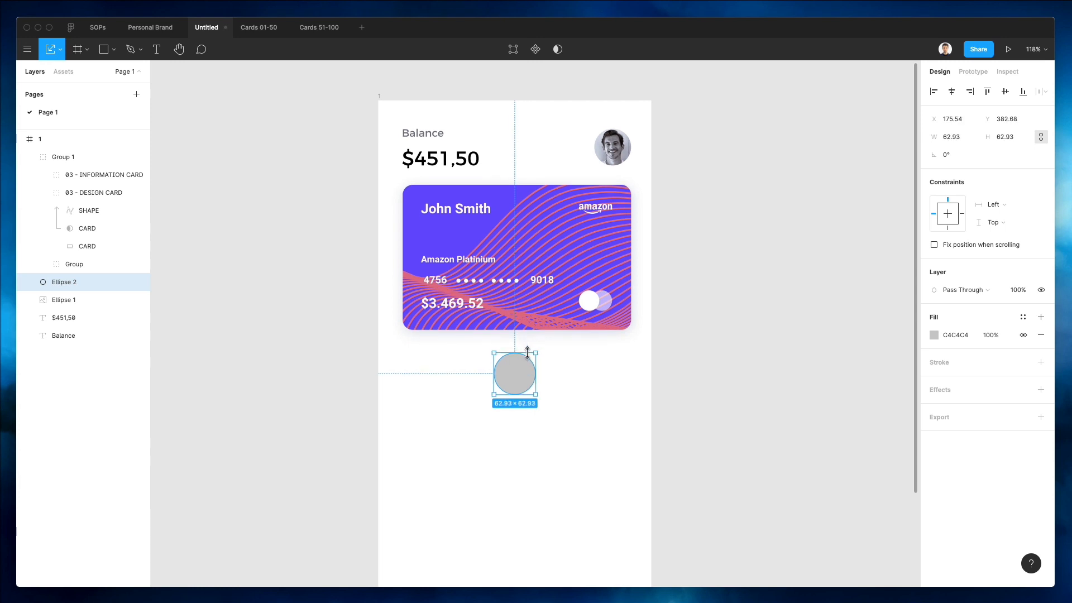
drag(527, 352, 534, 353)
click(615, 369)
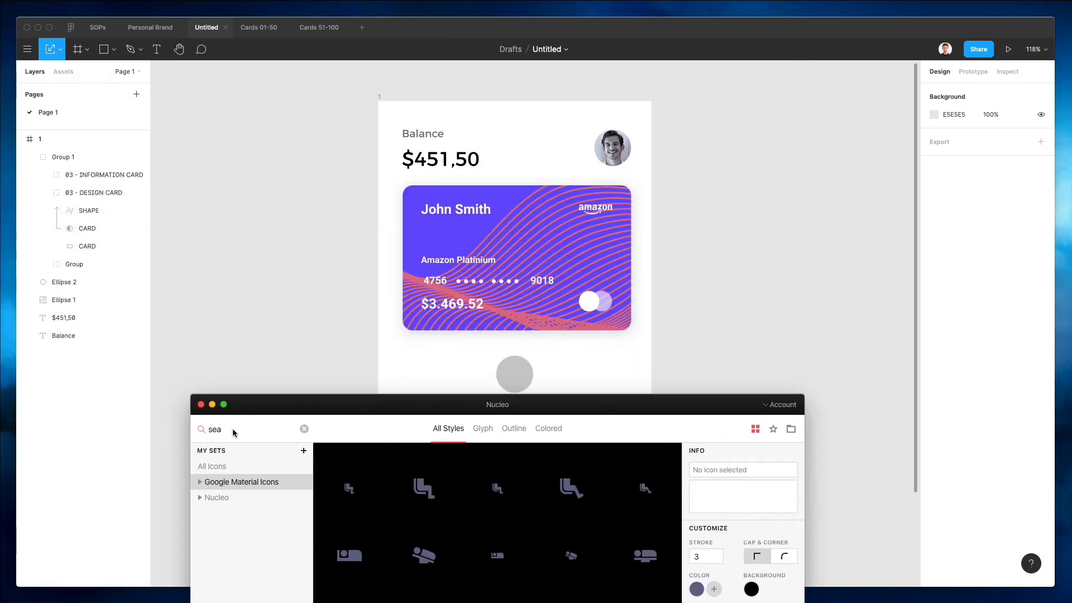
Search the icon library for arrow, bring the keyboard arrow down icon onto the canvas and ungroup its frame.
text(arrow)
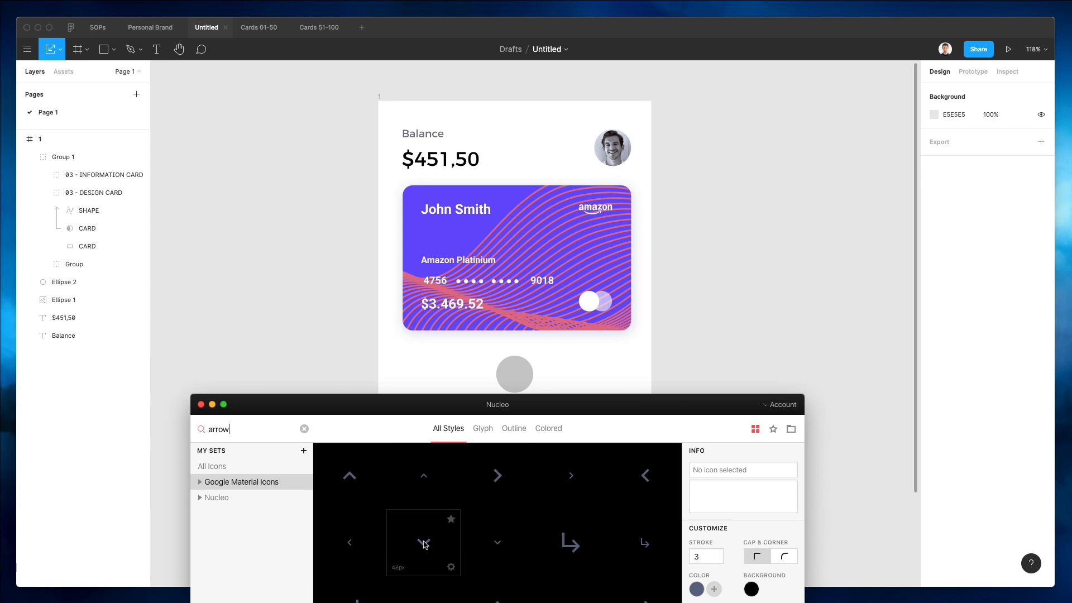
drag(423, 544, 725, 321)
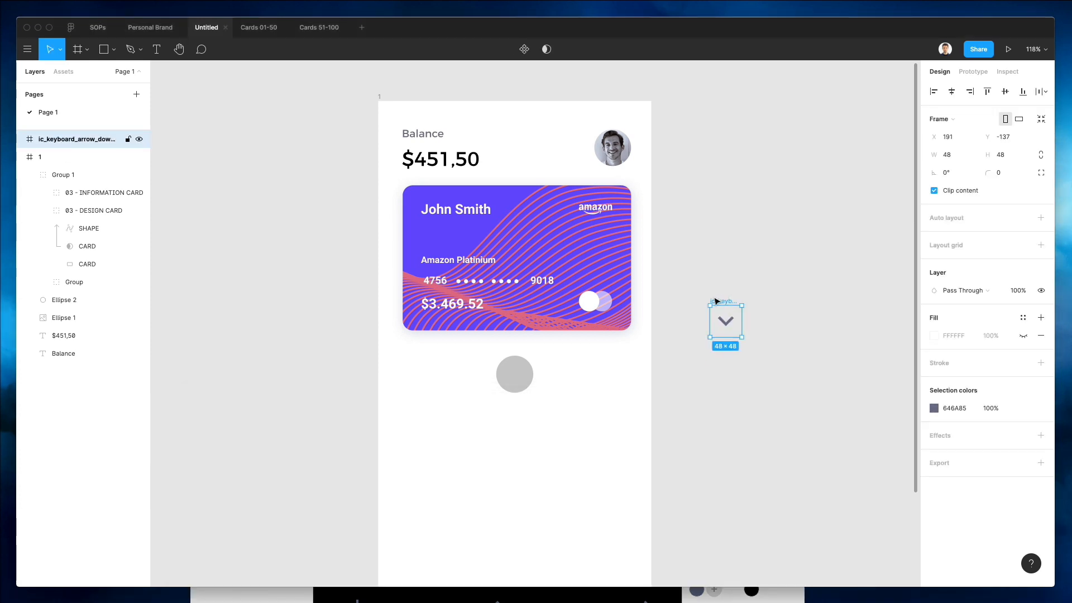
scroll(714, 301, up, 2)
scroll(715, 301, up, 3)
key(super+shift+g)
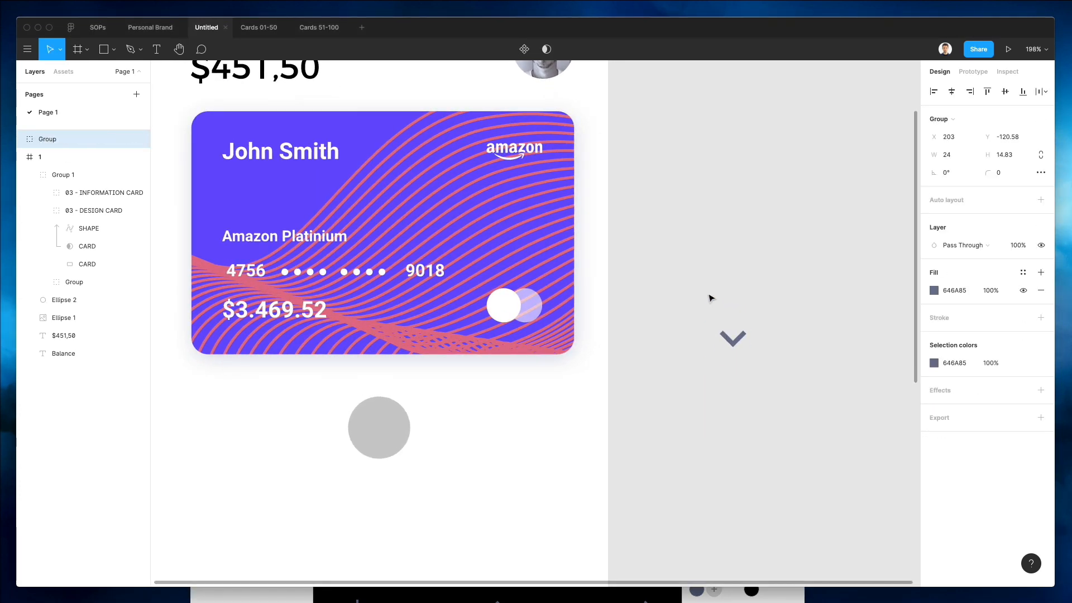
Move the arrow icon into the centre of the circle and shrink it to about 16 × 10 px.
drag(737, 342, 382, 434)
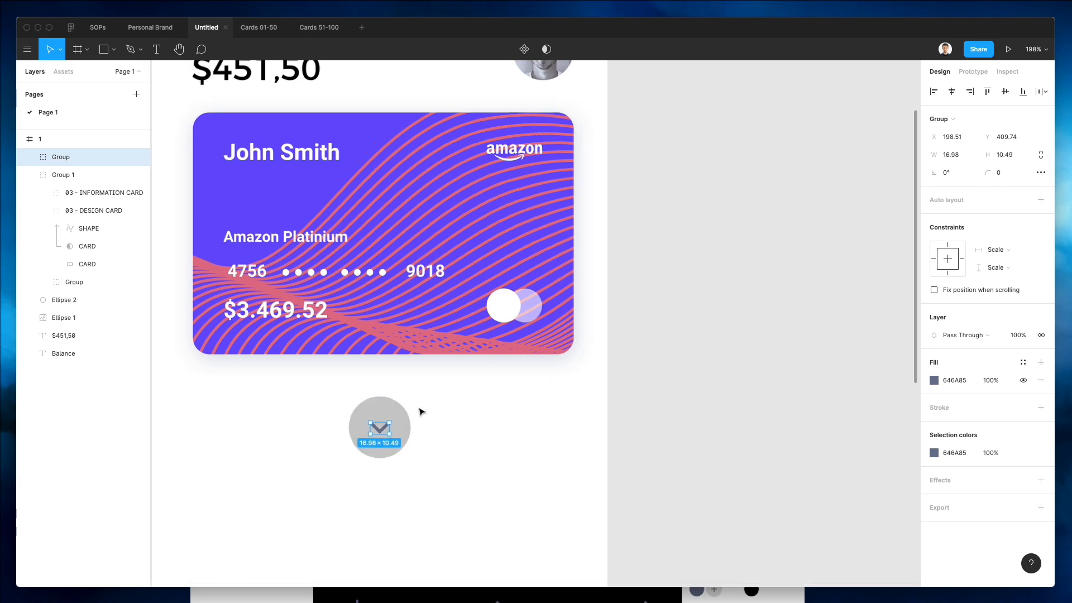
scroll(419, 409, down, 2)
scroll(419, 409, up, 10)
scroll(391, 427, left, 3)
scroll(391, 427, down, 2)
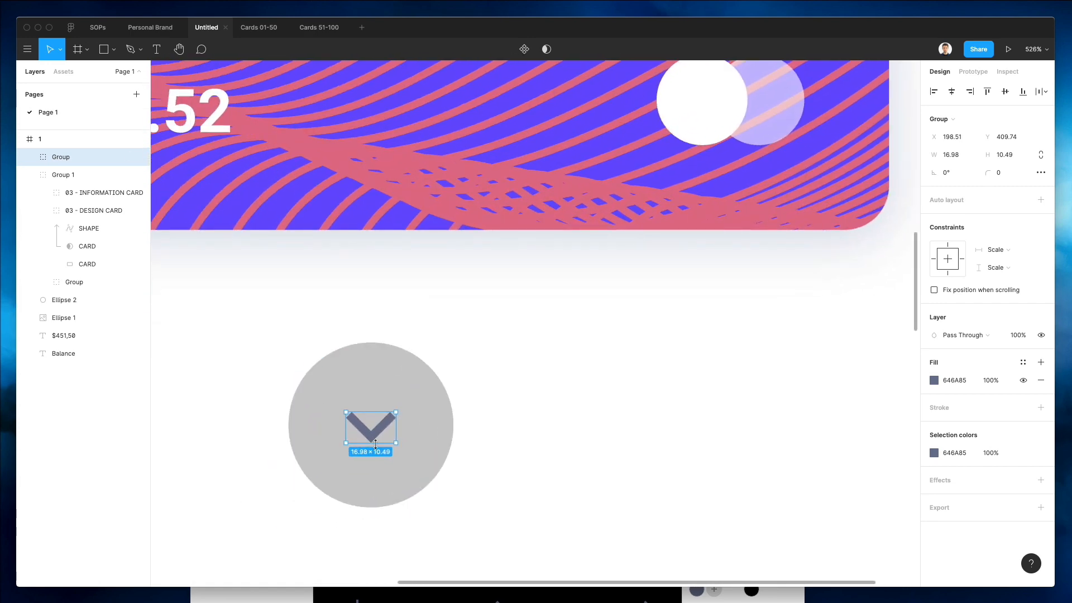
drag(376, 441, 377, 441)
scroll(376, 441, down, 4)
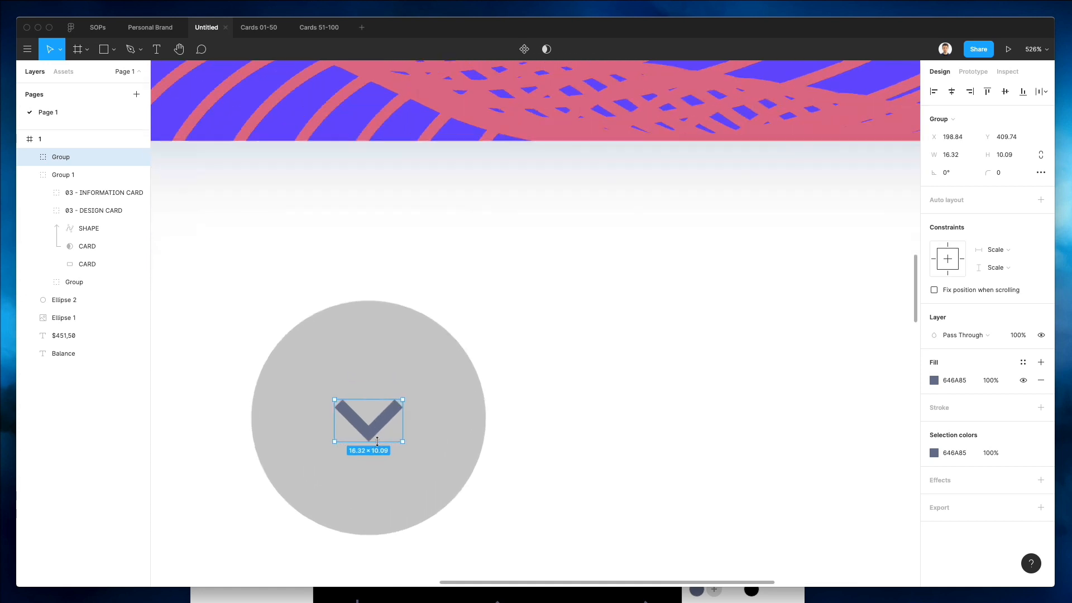
scroll(377, 441, down, 4)
Fill the circle with white sampled from the canvas and add a drop shadow to it.
click(397, 422)
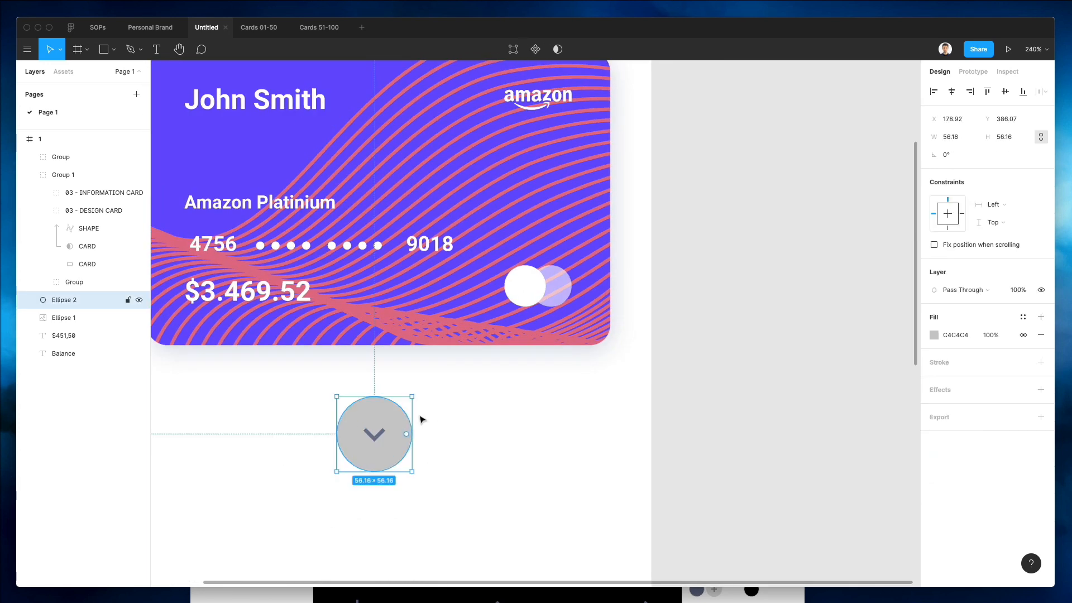
key(i)
click(515, 409)
click(1040, 389)
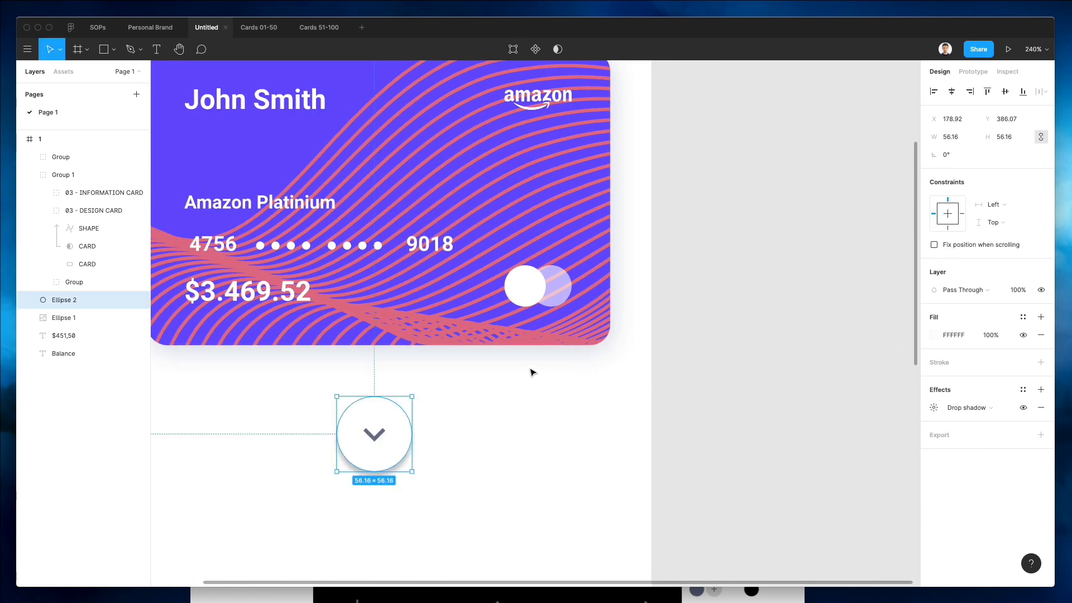
Set the circle's drop shadow blur to 24.
scroll(530, 371, down, 2)
click(933, 407)
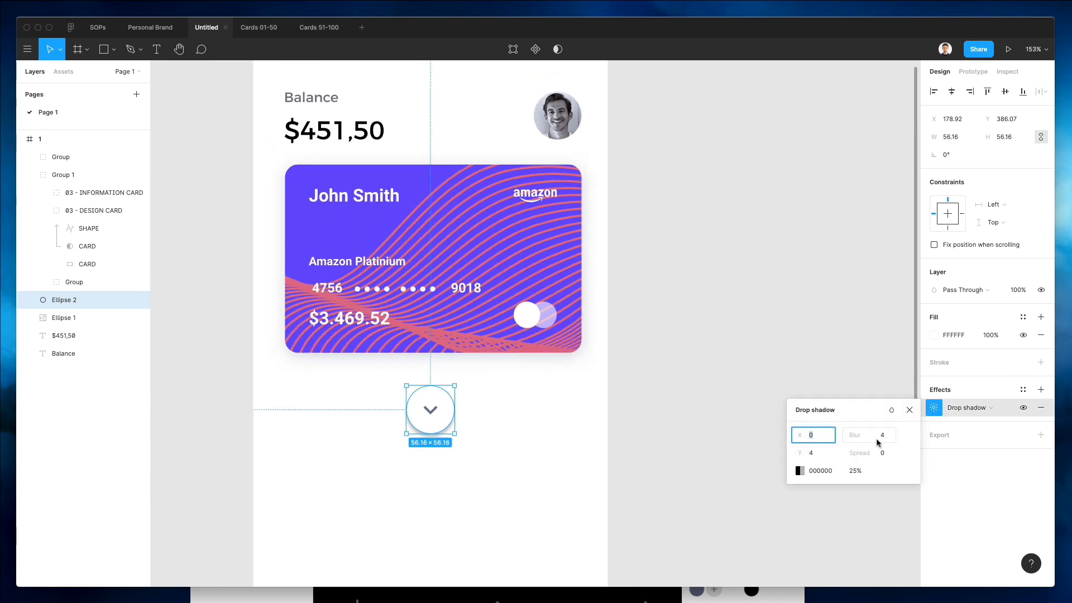
click(877, 441)
text(14)
key(Return)
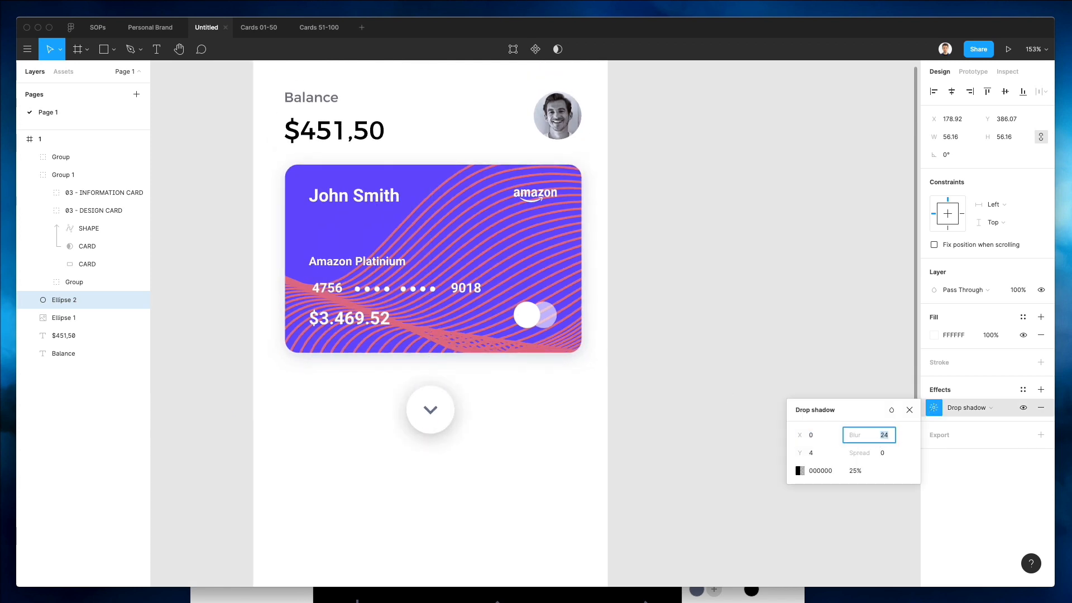
Set the circle's drop shadow opacity to 18%.
click(854, 472)
text(22)
key(Return)
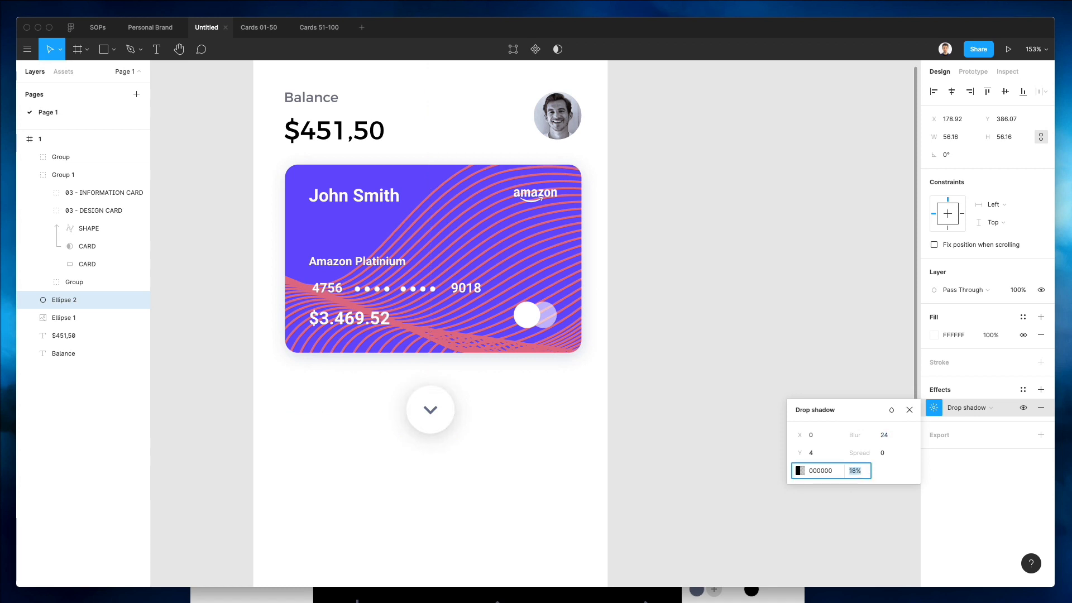
click(569, 459)
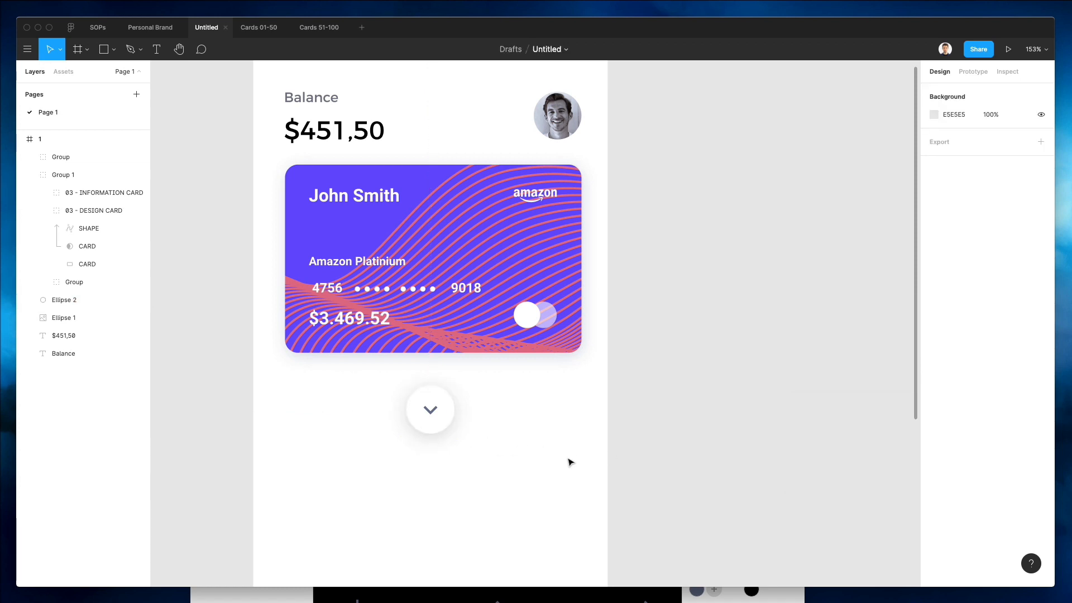
click(433, 415)
key(Down)
click(579, 353)
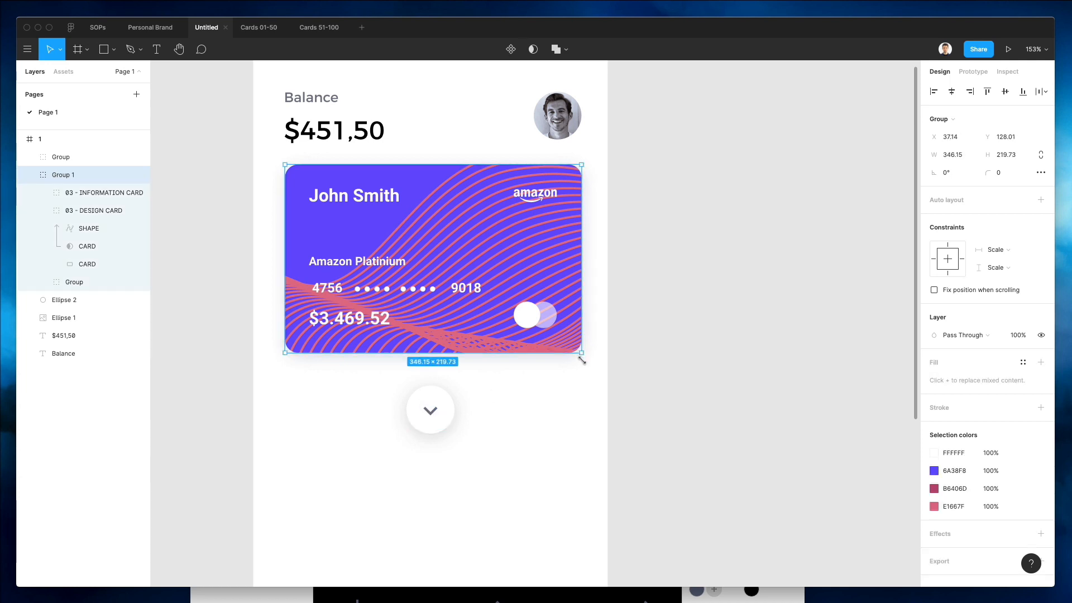
Draw a rectangle about 414 × 168 px behind the card and button, sending it back two levels.
click(575, 406)
key(r)
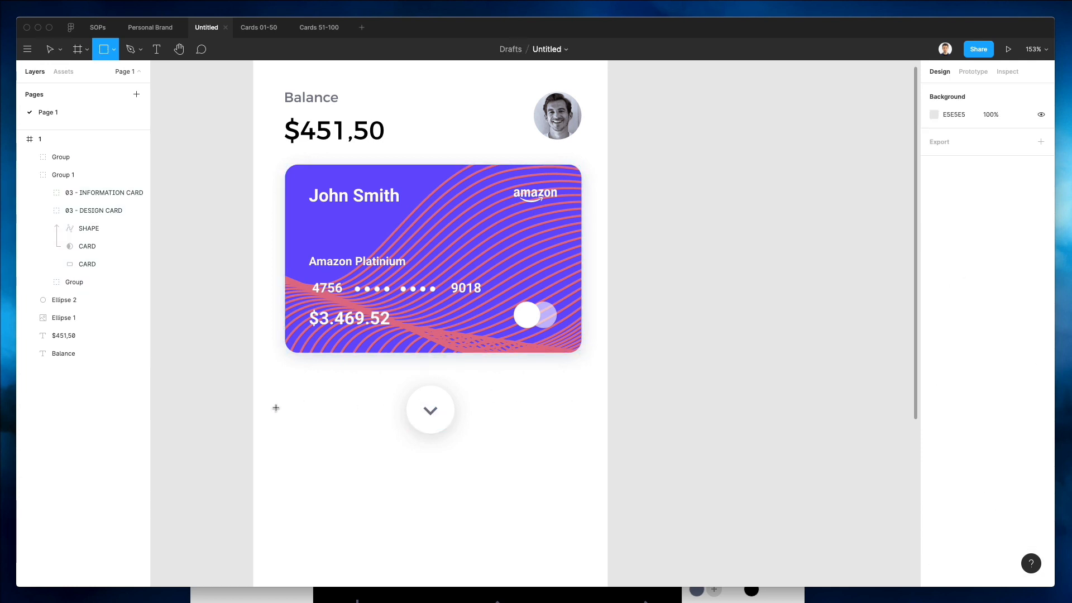
drag(254, 409, 608, 265)
key(super+[)
key(super+[)
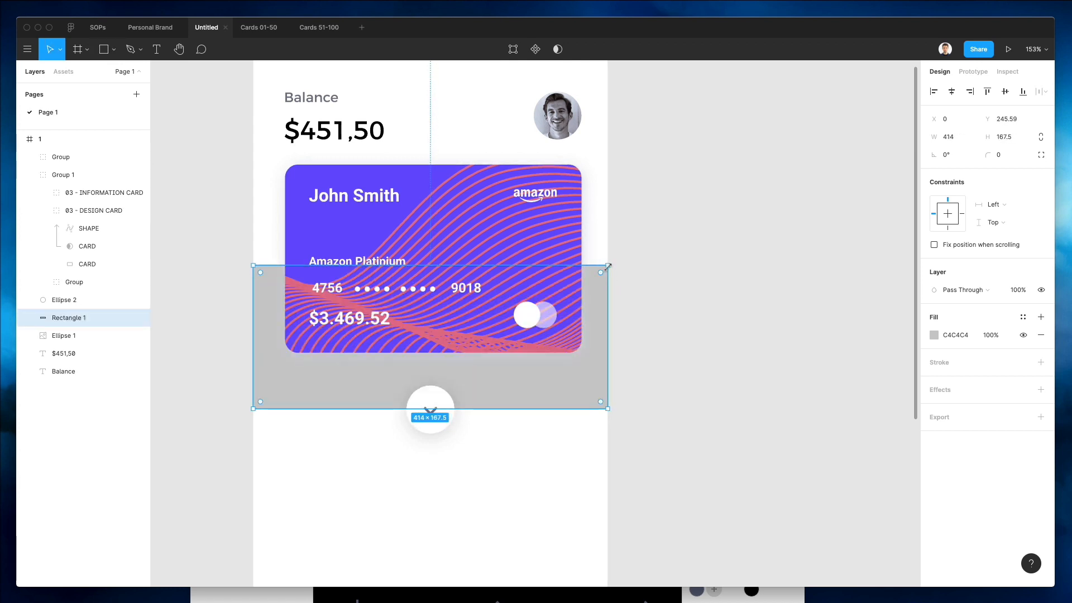
drag(557, 370, 560, 376)
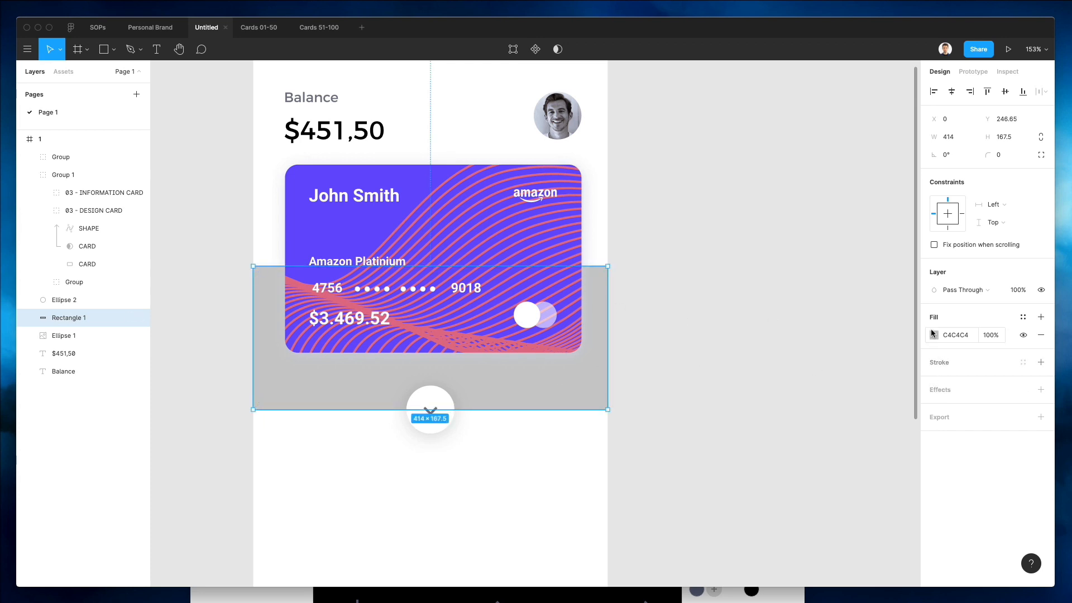
Give the rectangle a radial gradient fill and adjust its gradient stops and handle.
click(933, 336)
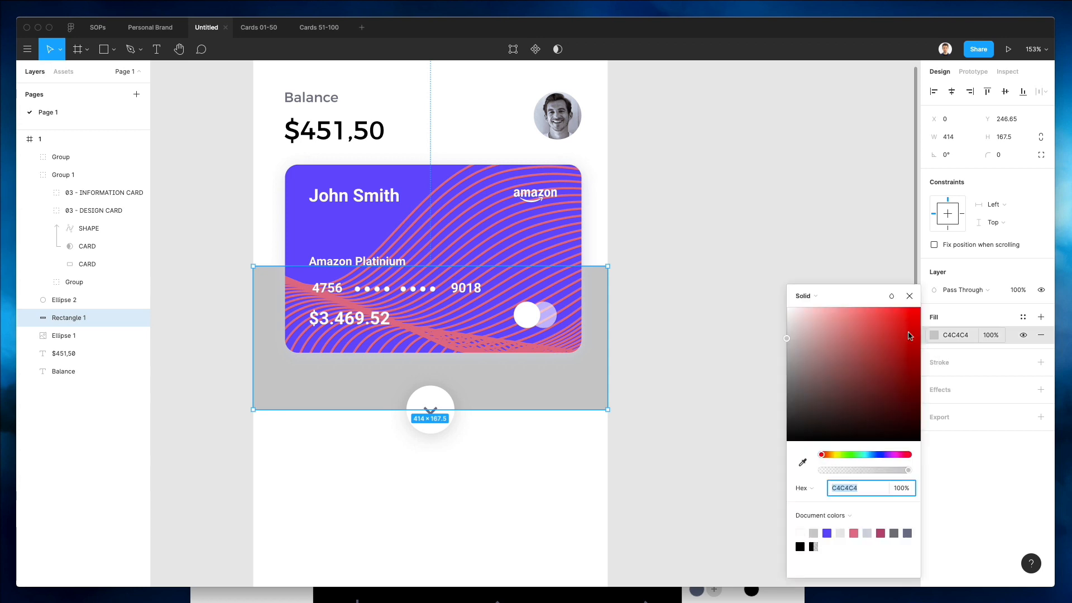
click(816, 301)
click(822, 323)
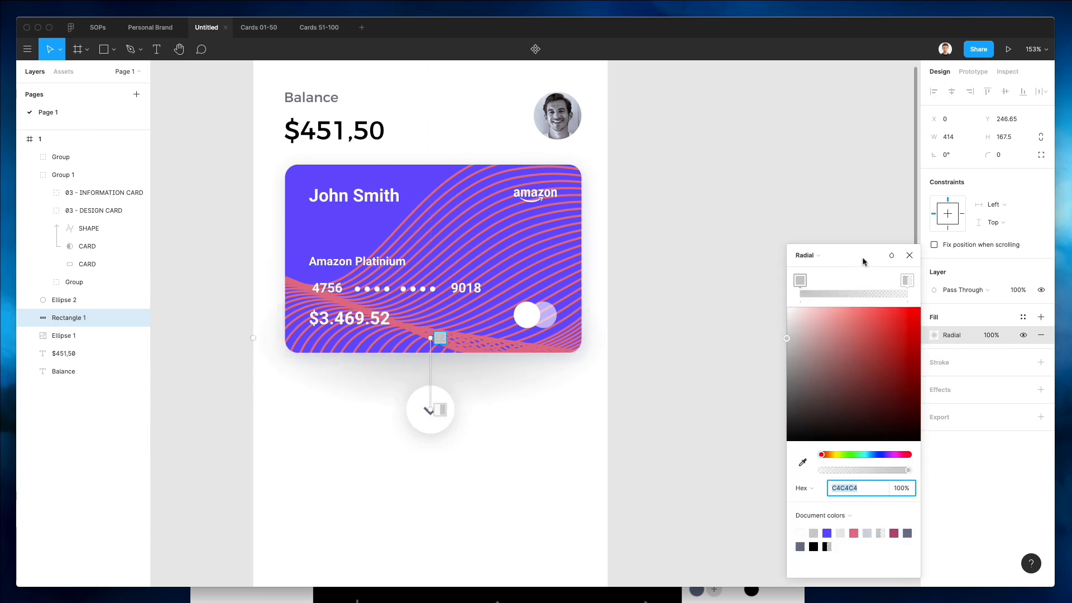
mouse_move(906, 281)
mouse_down()
mouse_move(856, 280)
mouse_move(920, 285)
mouse_up()
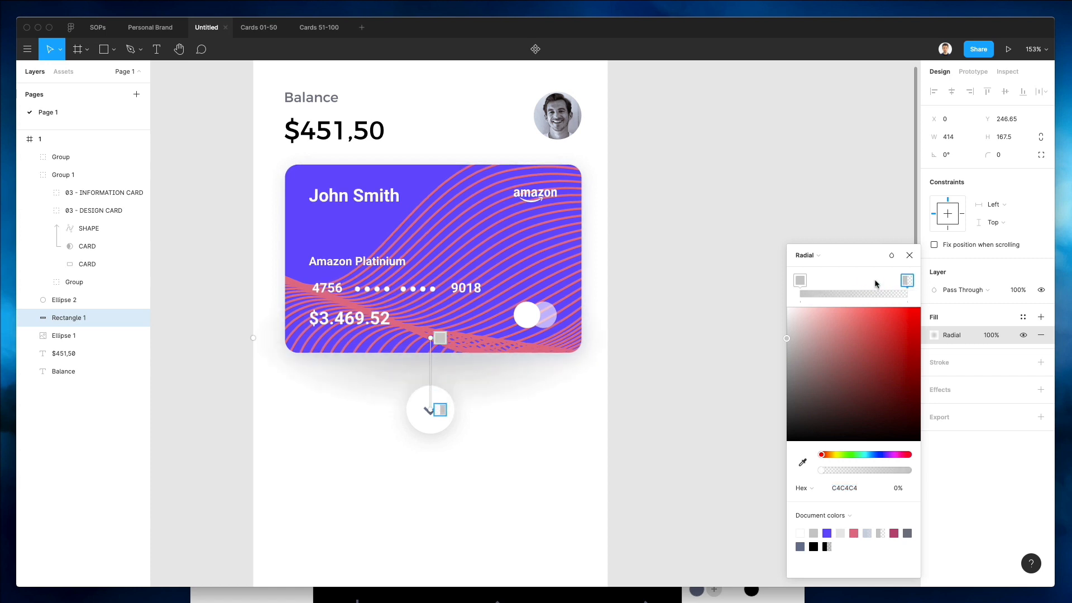
mouse_move(800, 280)
mouse_down()
mouse_move(874, 281)
mouse_move(792, 283)
mouse_up()
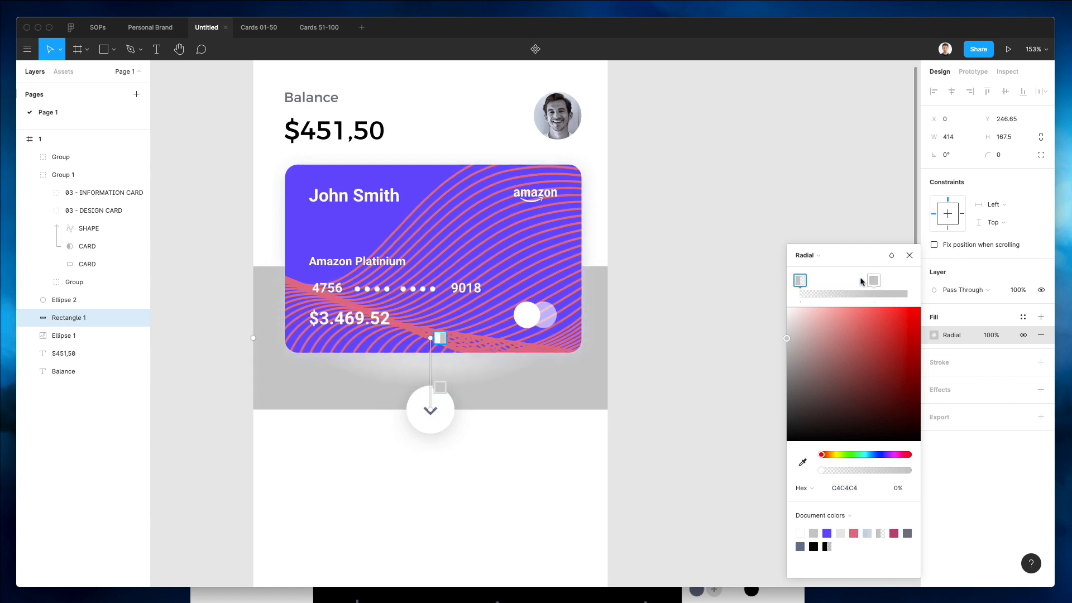
drag(874, 281, 991, 287)
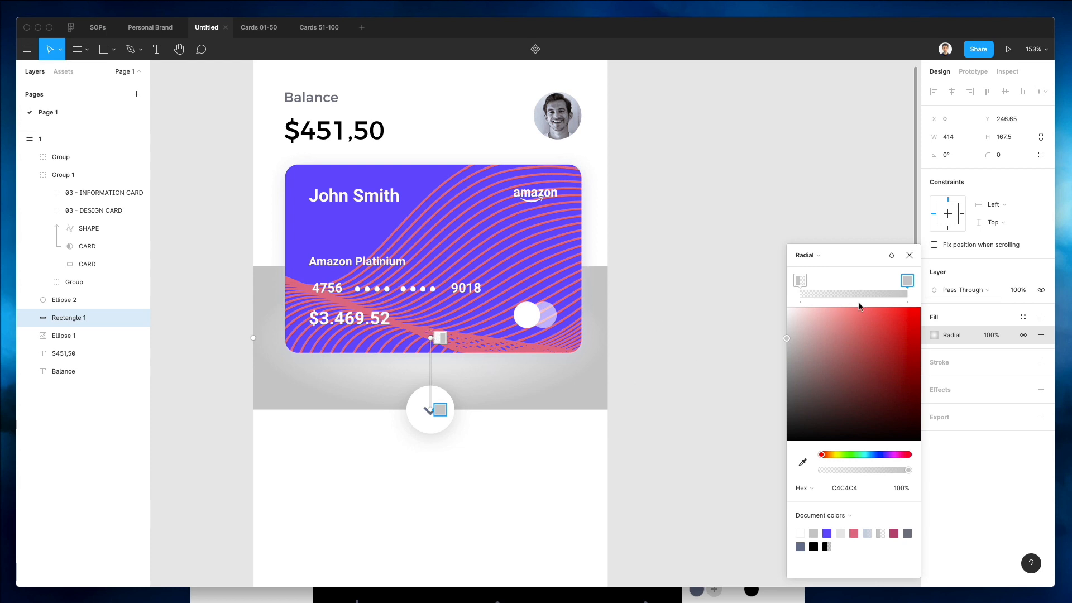
key(super+z)
key(super+z)
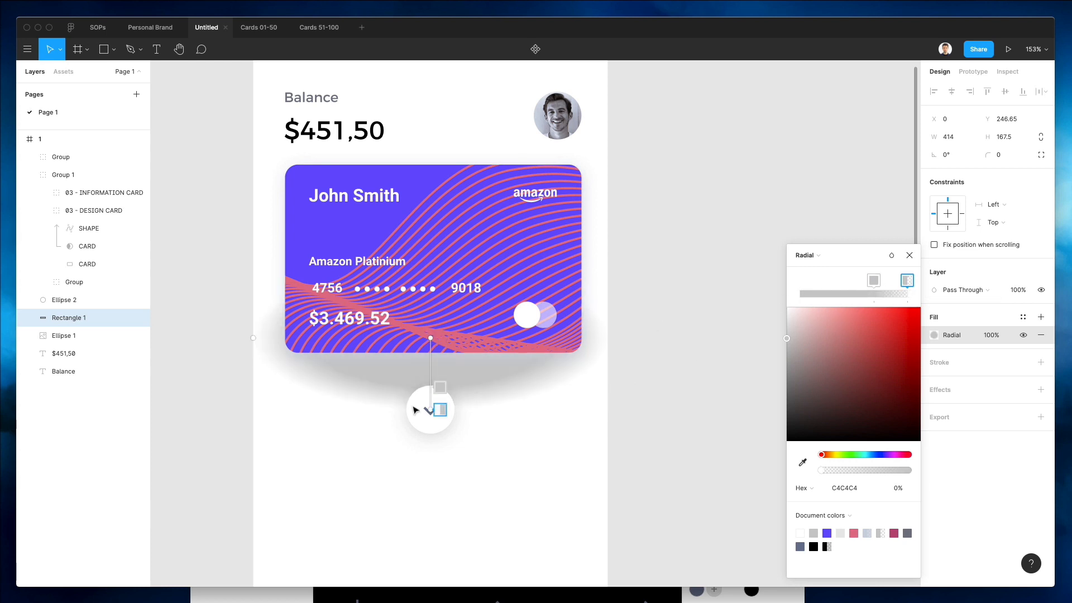
mouse_move(428, 338)
mouse_down()
mouse_move(430, 410)
mouse_move(431, 323)
mouse_up()
click(440, 388)
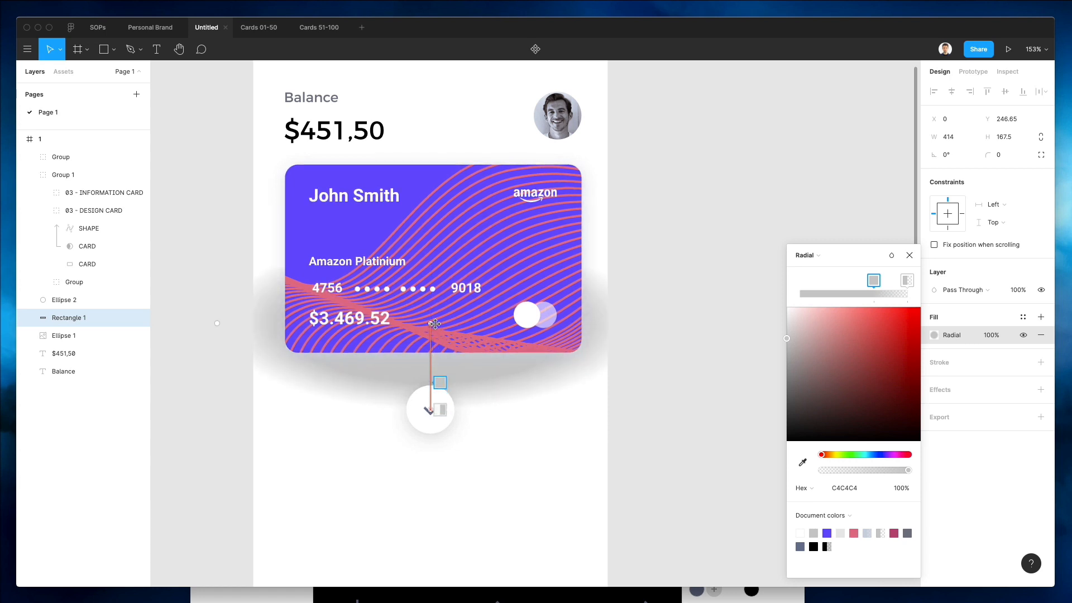
Move and stretch the gradient rectangle, then delete it.
click(575, 408)
drag(553, 425, 535, 459)
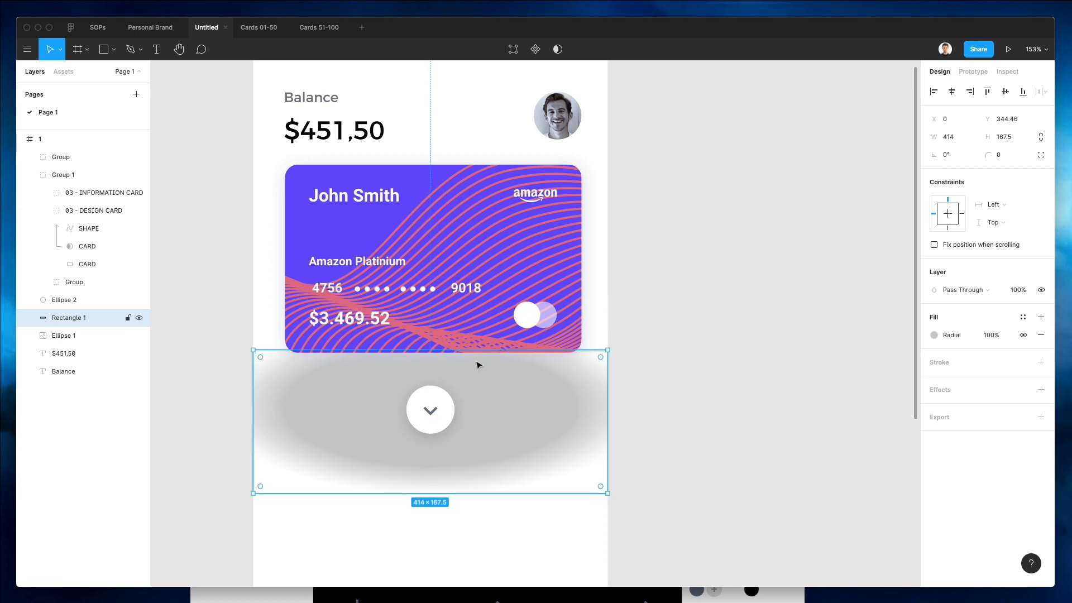
drag(463, 348, 464, 268)
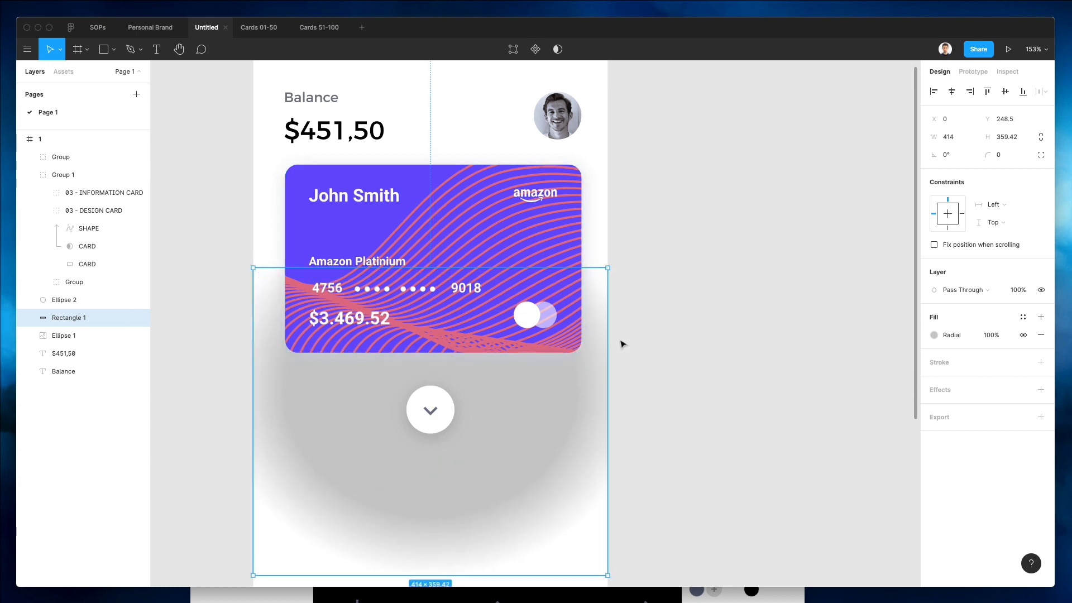
drag(606, 270, 497, 347)
key(Delete)
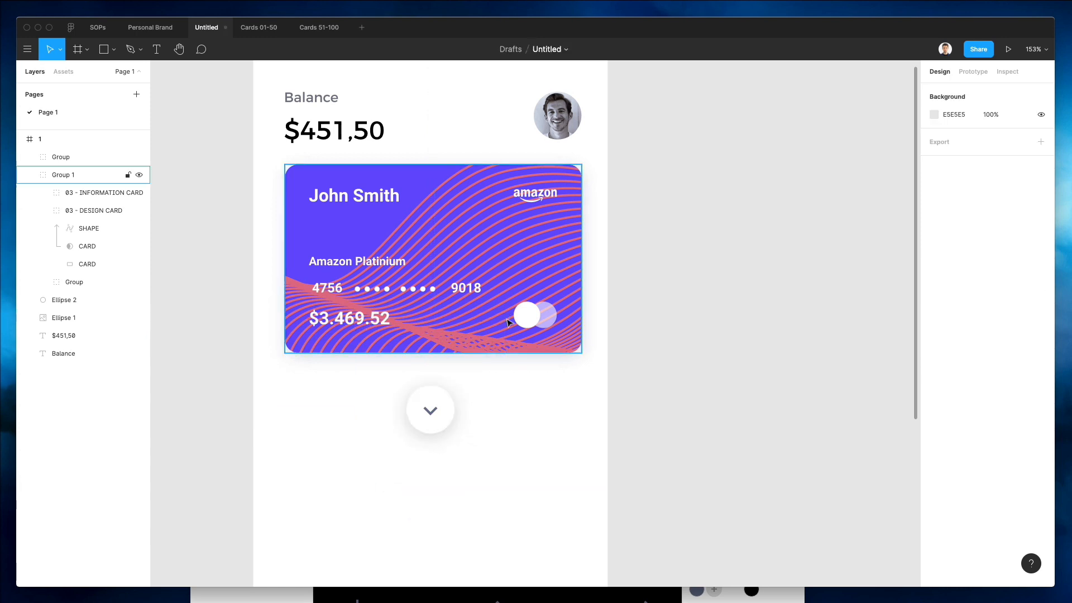
Draw a circle about 244 px across centred on the button and switch its fill to a radial gradient.
key(o)
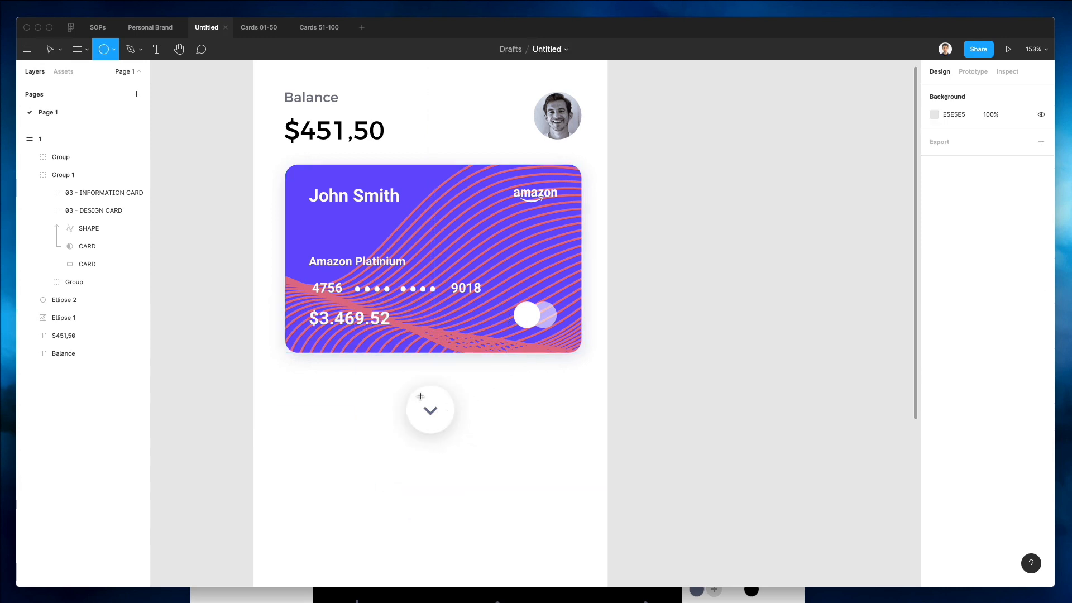
drag(430, 406, 464, 302)
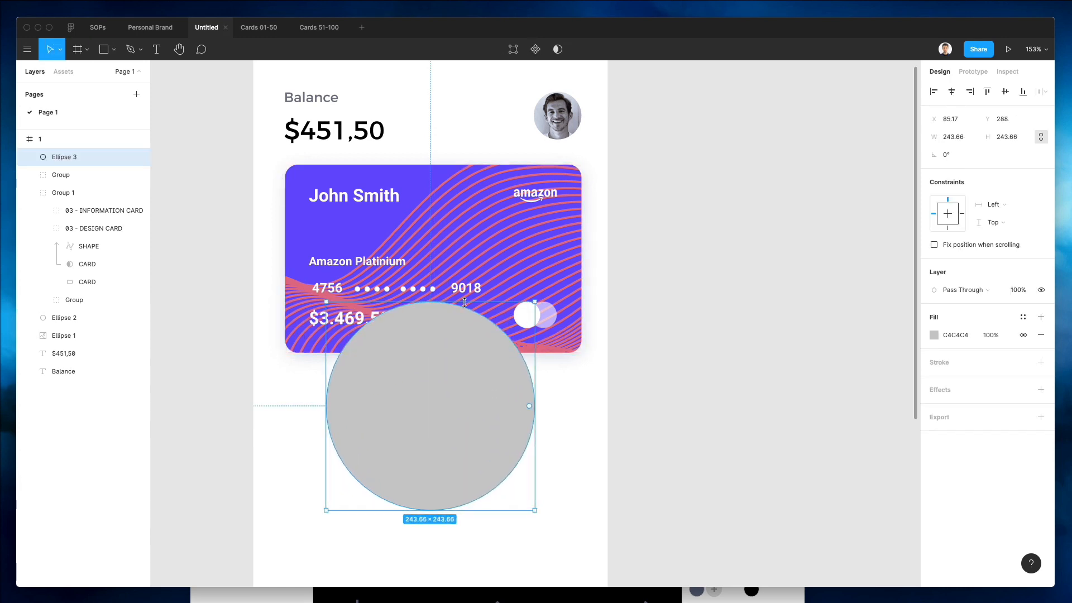
click(934, 334)
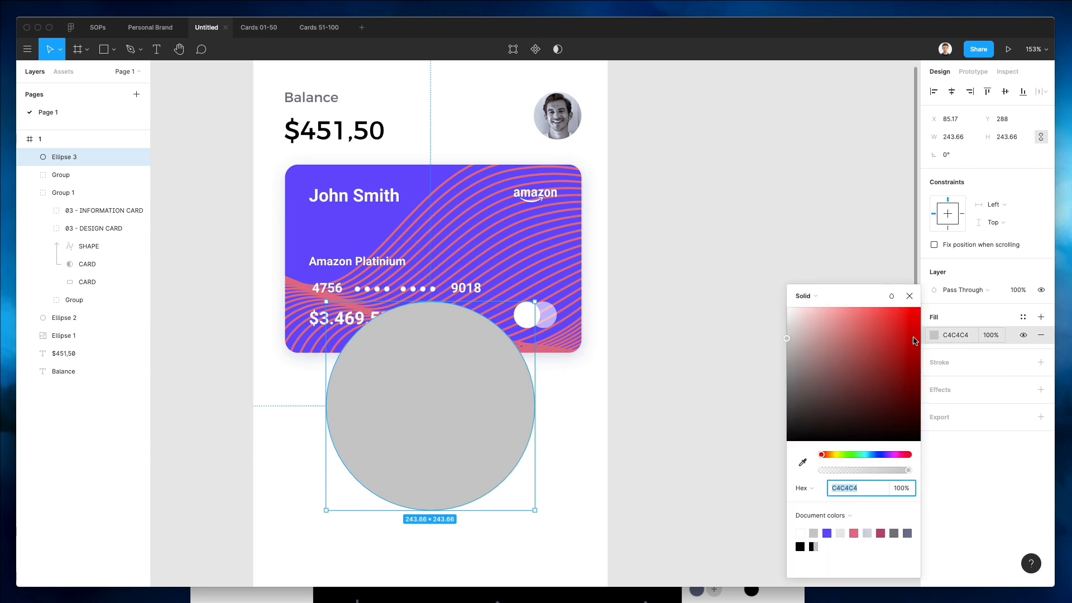
click(824, 295)
click(819, 322)
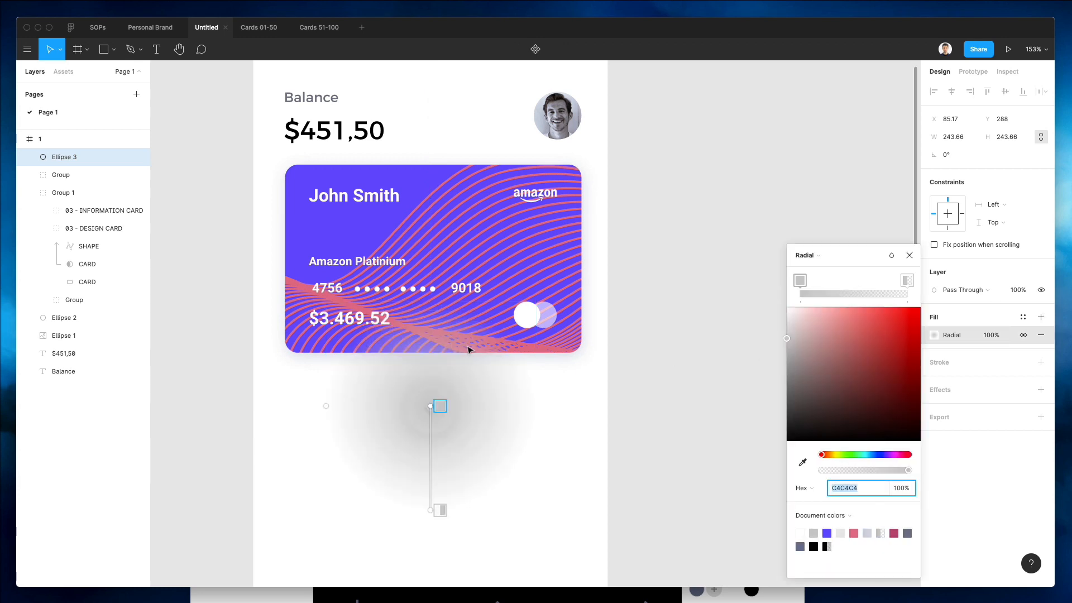
Move the gradient circle down below the button.
key(Escape)
key(Escape)
drag(455, 420, 447, 534)
scroll(454, 513, down, 5)
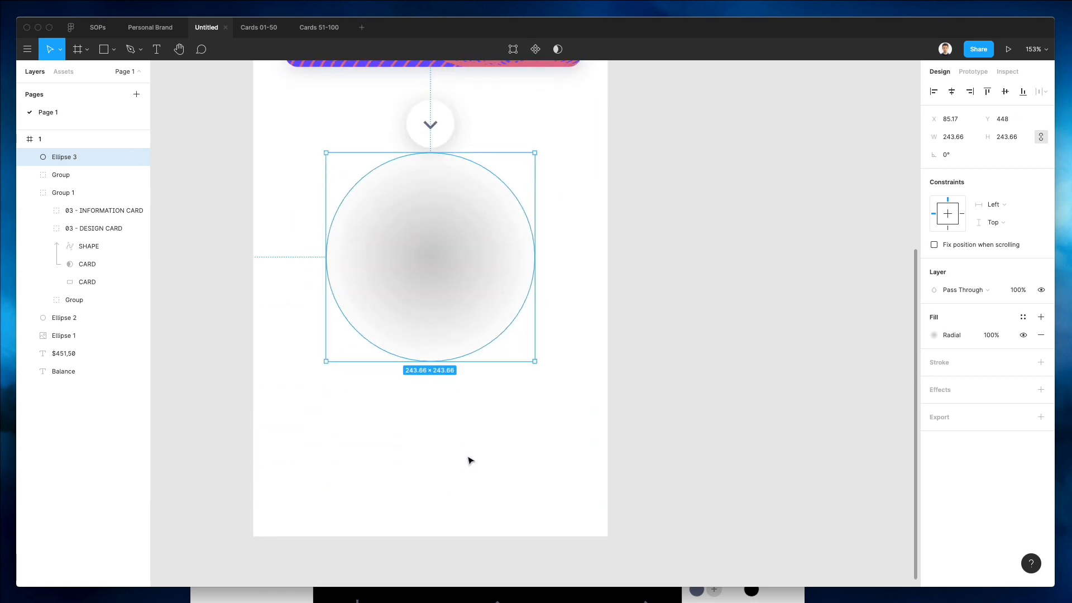
Draw a rectangle about 354 × 197 px over the circle's lower half and combine both into a mask group.
key(r)
mouse_move(299, 257)
mouse_down()
mouse_move(530, 326)
mouse_move(600, 425)
mouse_up()
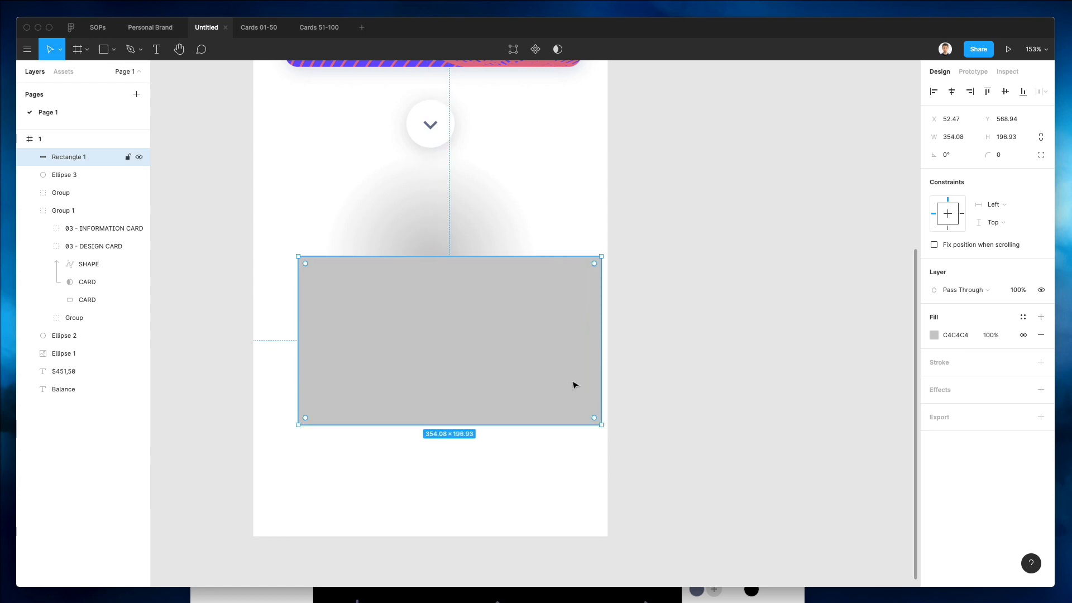
drag(574, 383, 541, 365)
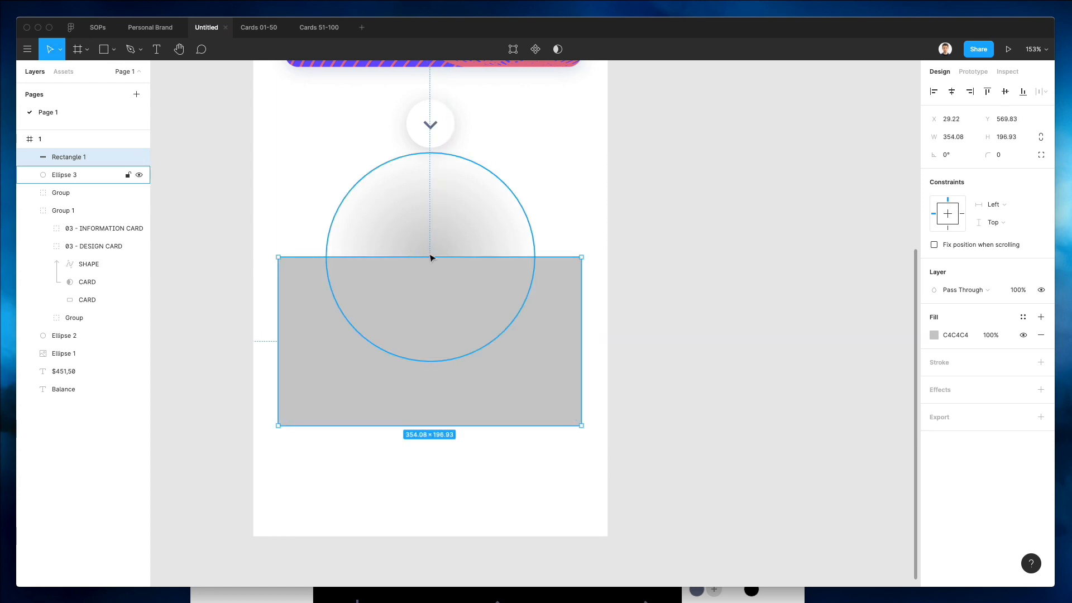
shift+click(452, 252)
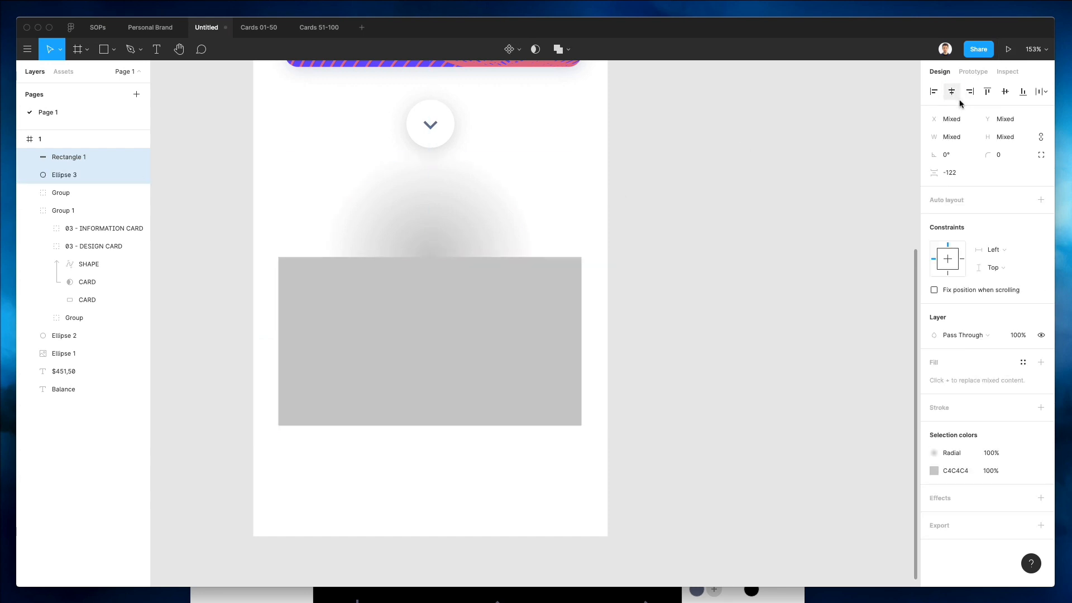
click(536, 49)
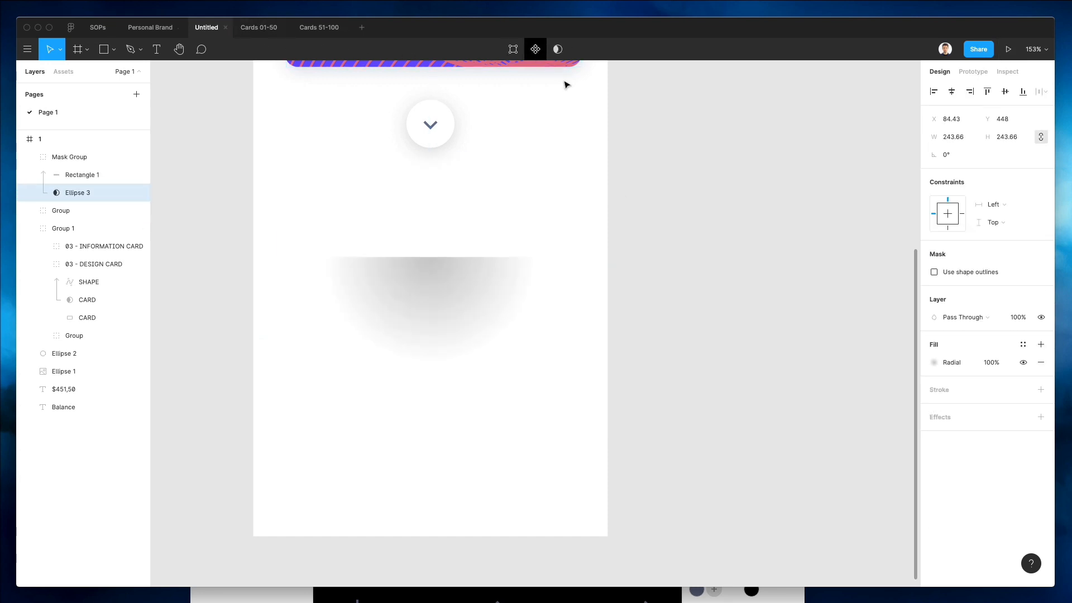
Rotate the mask group 180°.
click(617, 184)
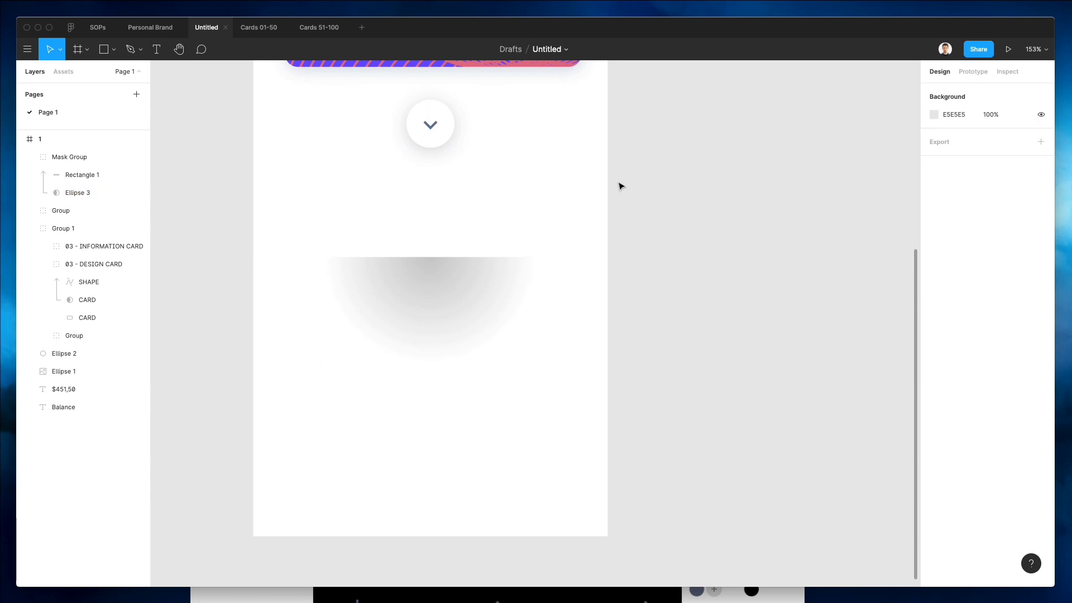
click(496, 181)
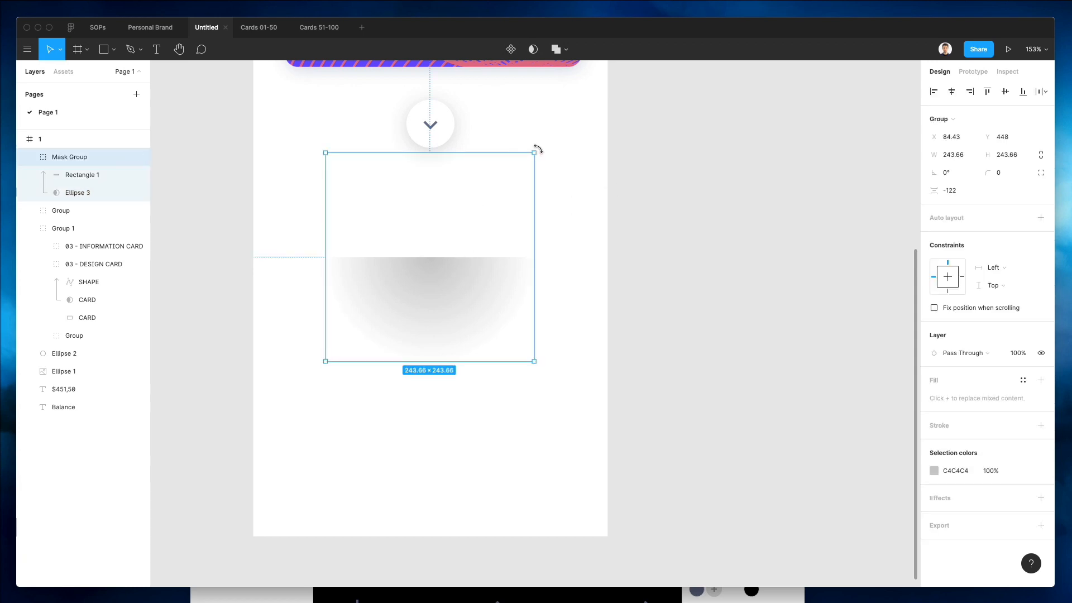
drag(535, 149, 258, 408)
Move the mask group up beneath the card and button and send it back three levels.
scroll(395, 289, up, 10)
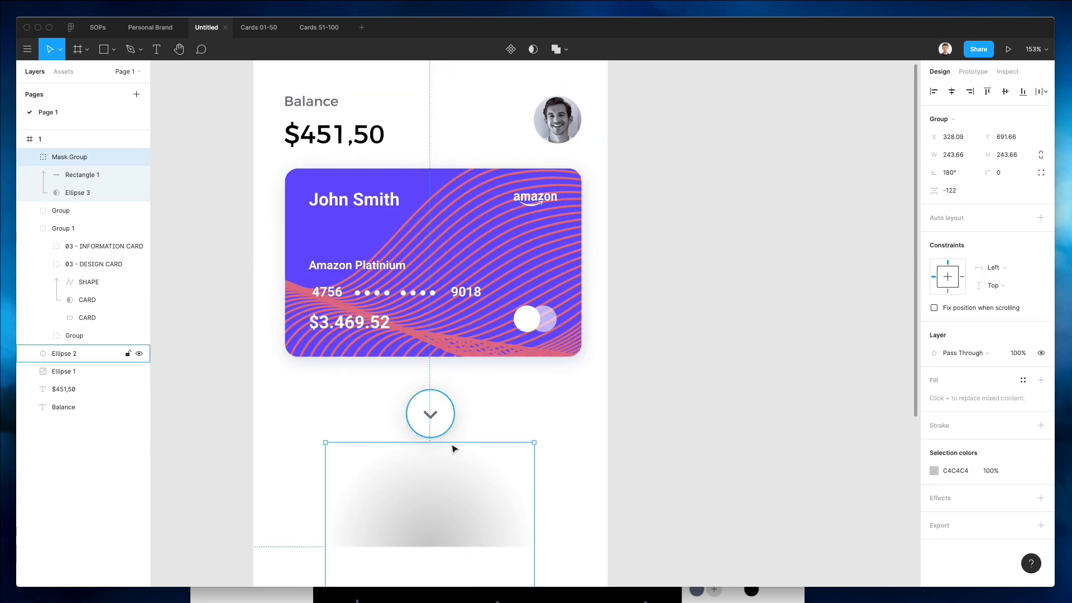
drag(452, 444, 461, 379)
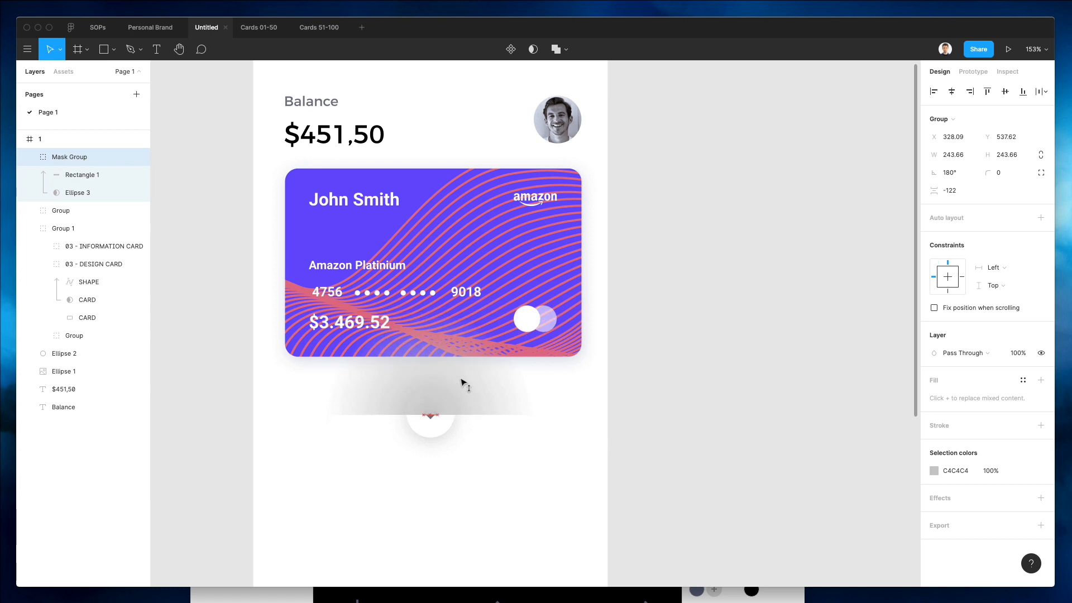
key(super+[)
key(super+[)
key(super+[)
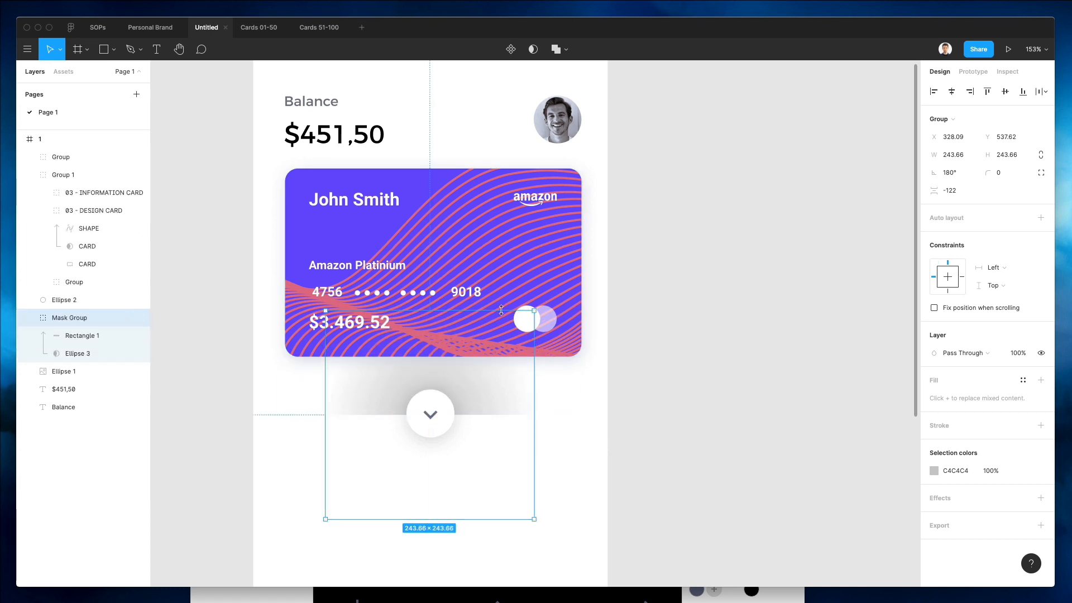
Enlarge the mask group to about 418 × 418 px and nudge it up 2 px.
drag(501, 311, 512, 240)
scroll(486, 392, down, 1)
key(Up)
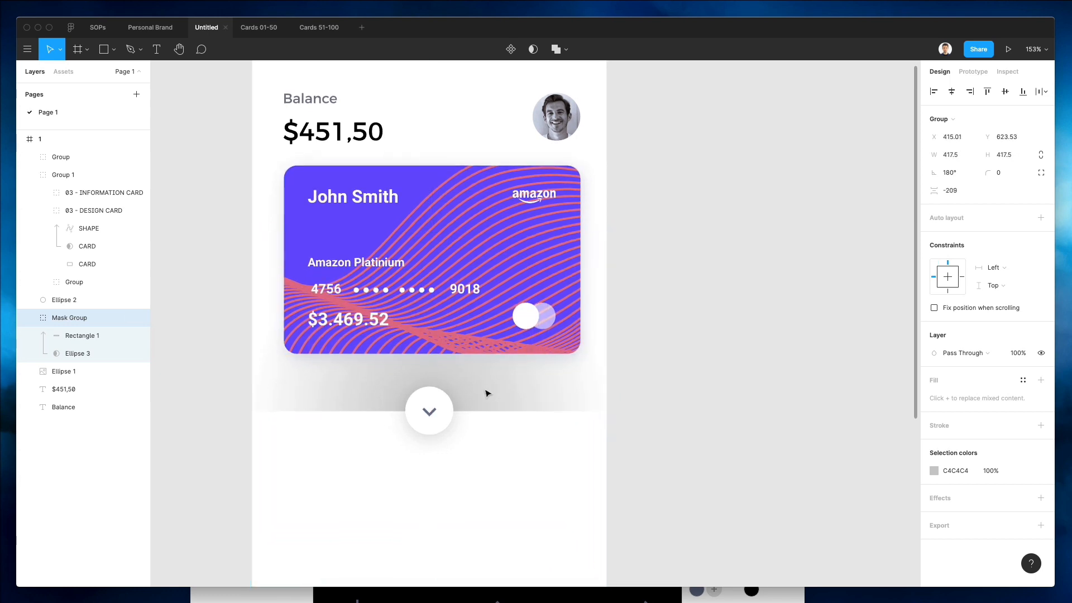
key(Up)
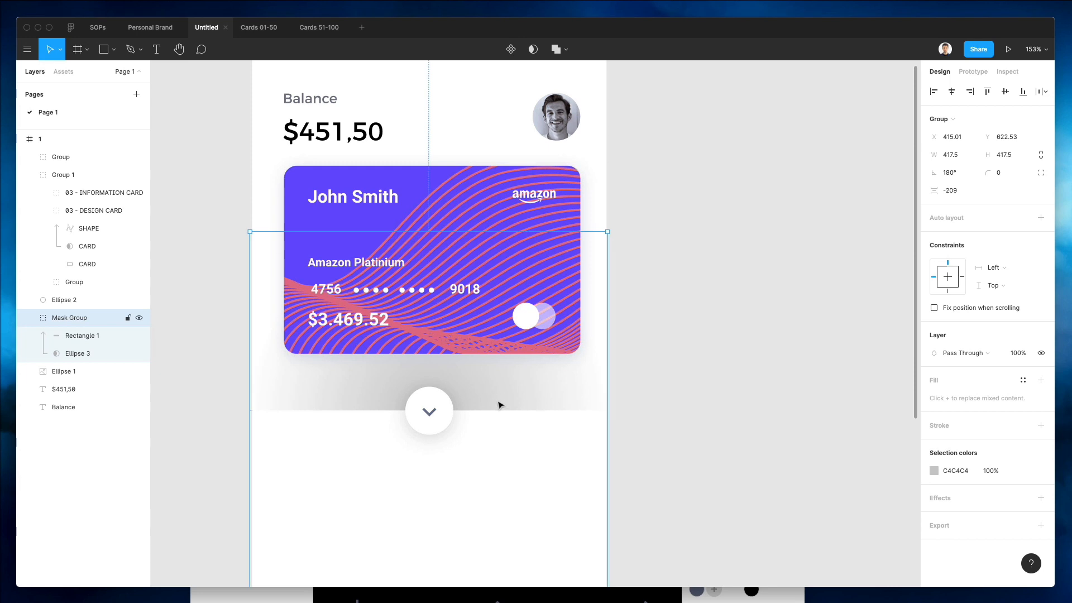
click(541, 397)
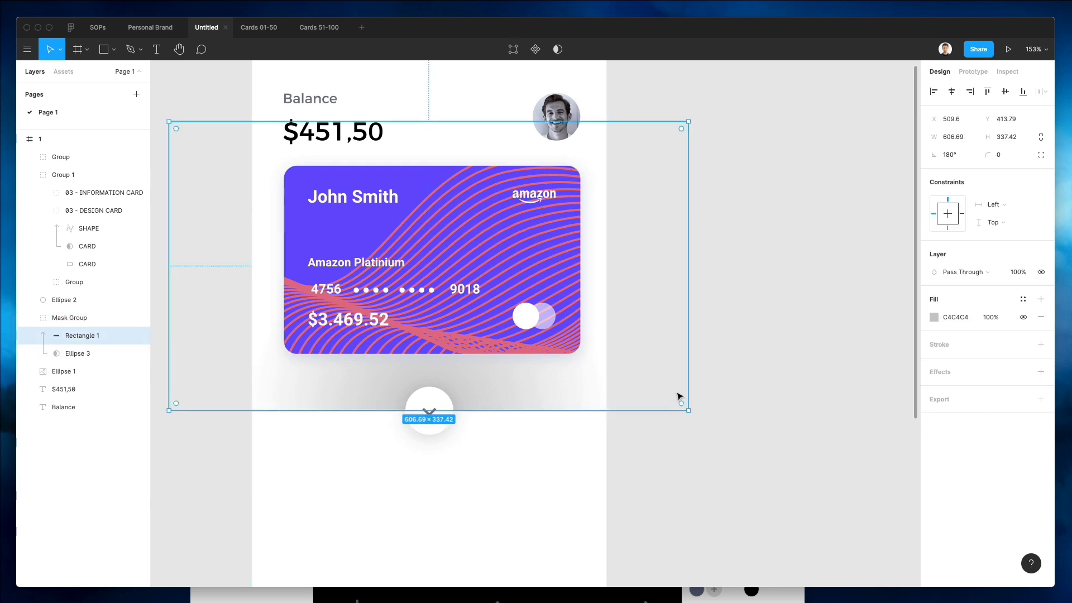
click(932, 317)
click(780, 249)
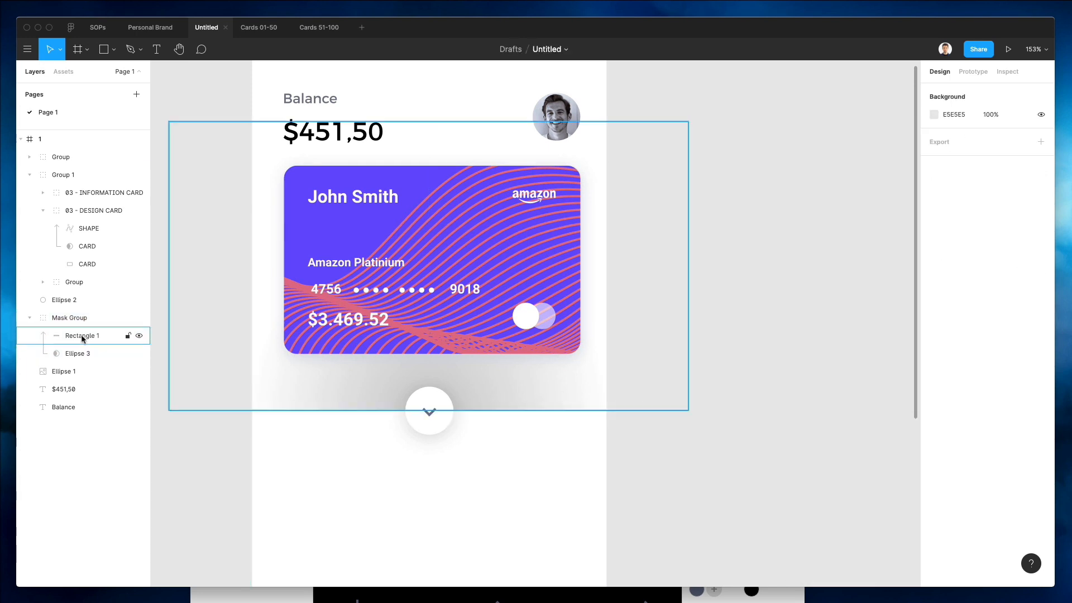
Give the glow ellipse a radial gradient of light blue B7BFE7 fading to 0% opacity at the outer stop.
click(507, 409)
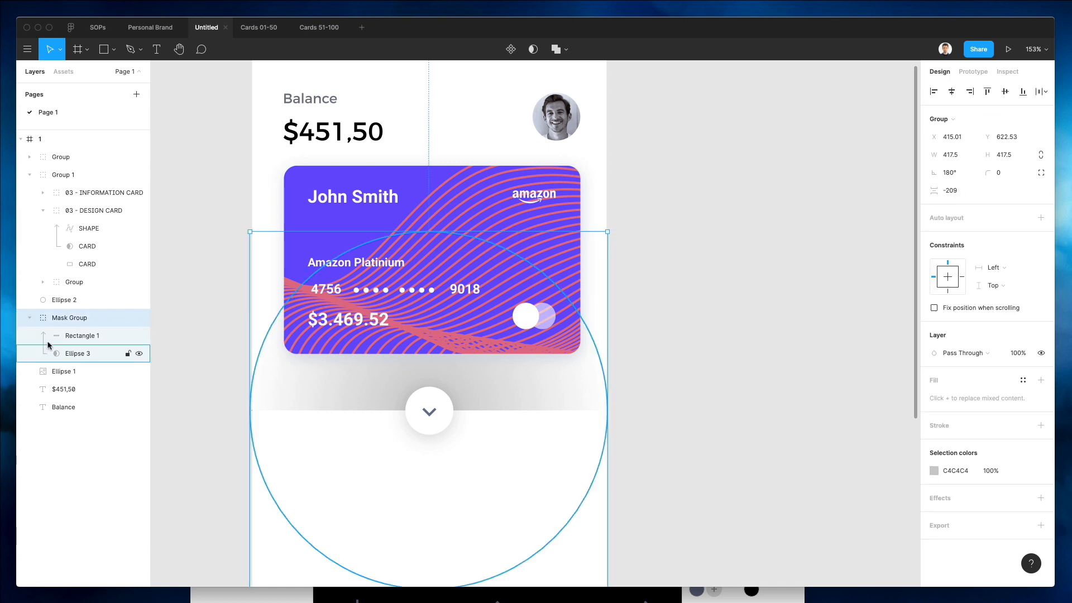
click(72, 353)
click(933, 362)
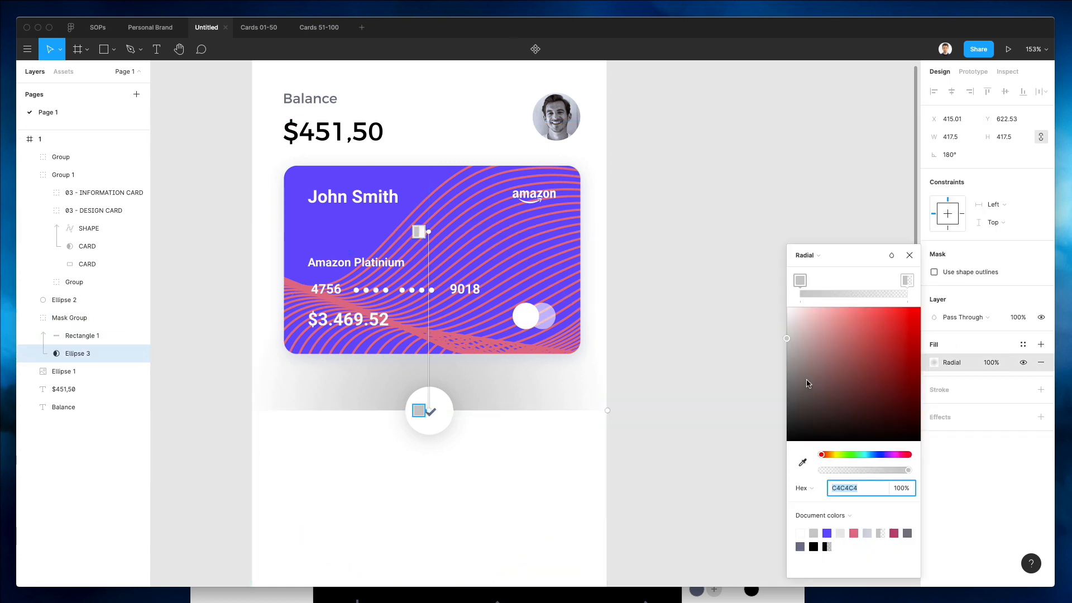
click(800, 281)
drag(871, 455, 875, 455)
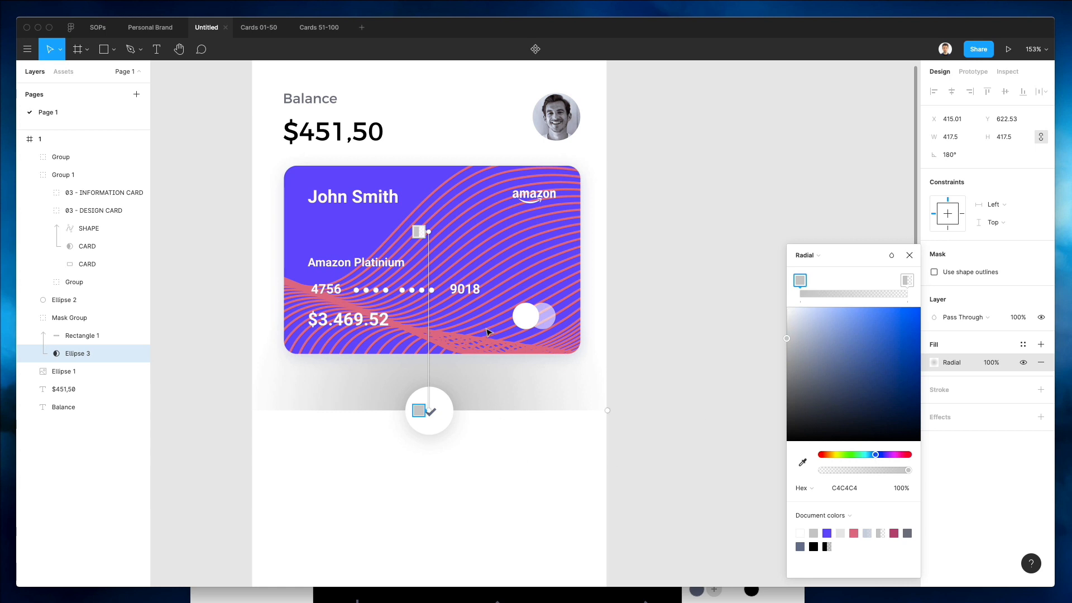
key(i)
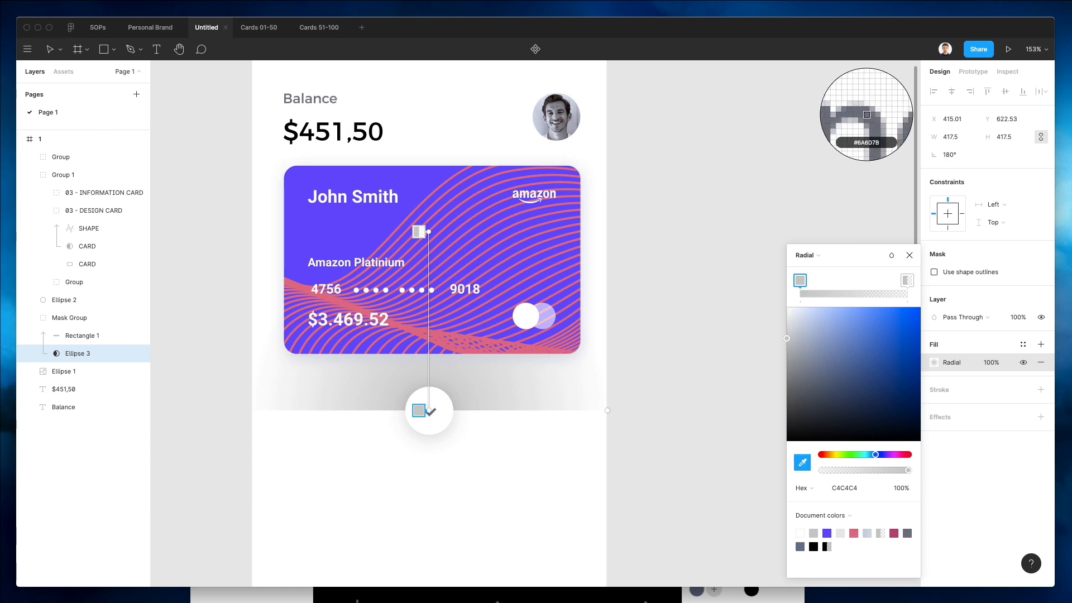
click(323, 99)
drag(808, 346, 813, 320)
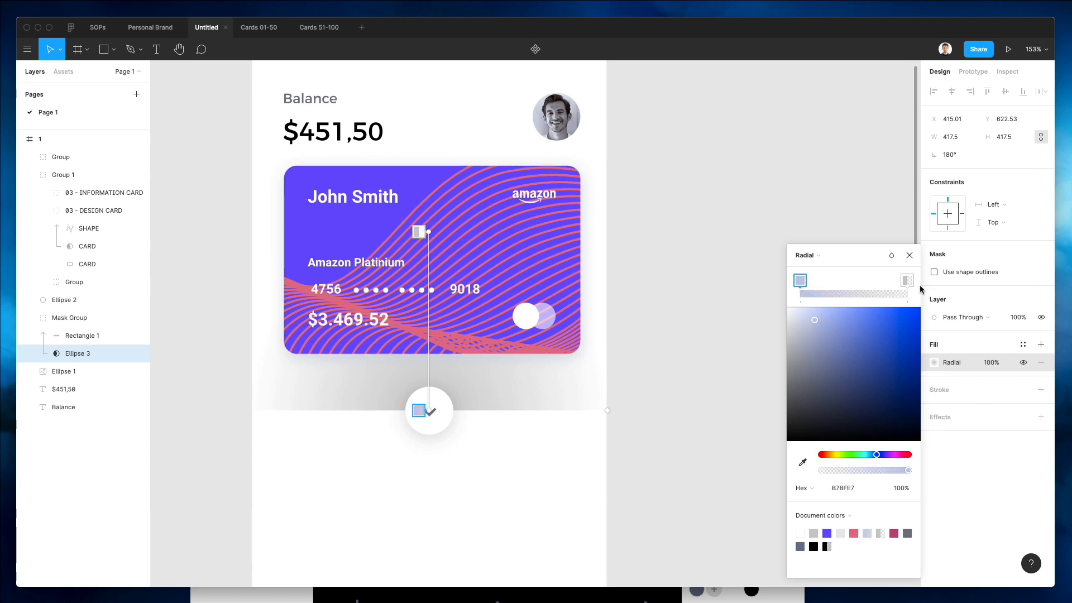
click(849, 488)
key(super+c)
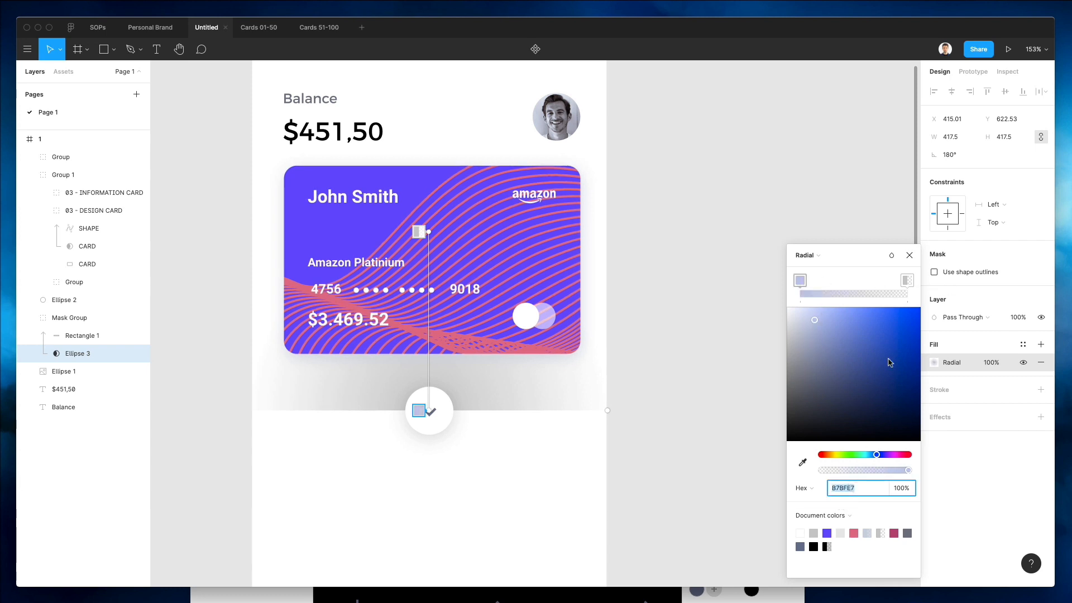
click(905, 282)
click(863, 487)
key(super+v)
key(Return)
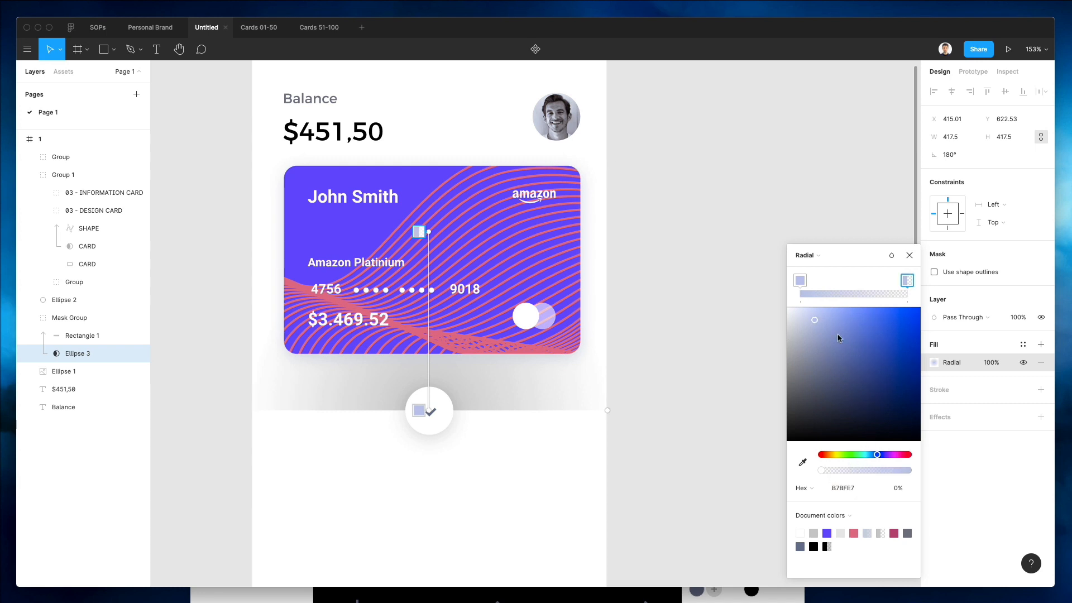
key(Escape)
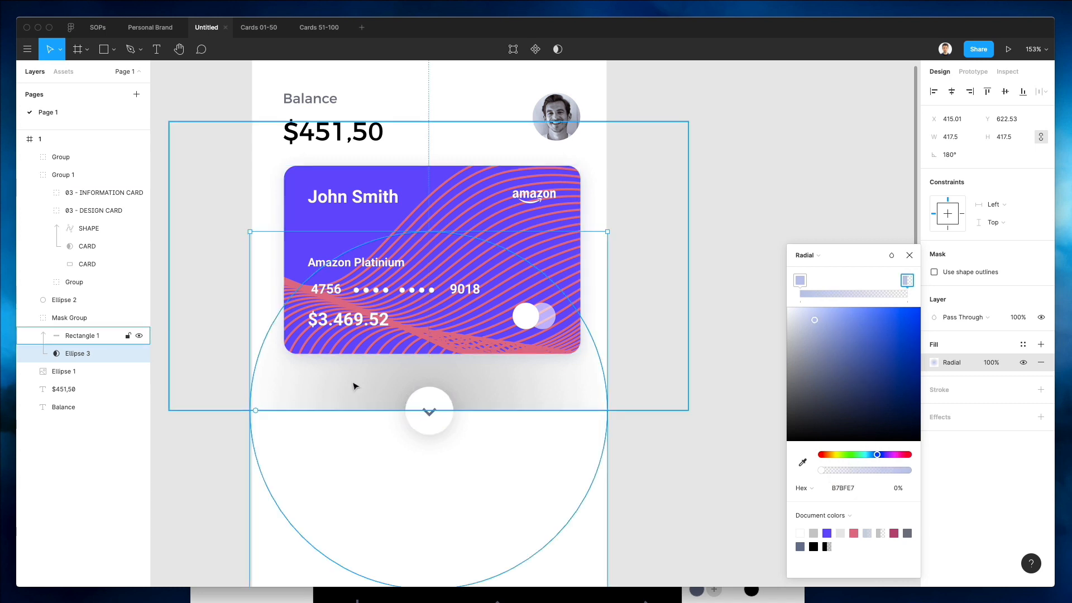
Set the mask rectangle's fill to a very light blue-grey F0F1F5.
click(78, 339)
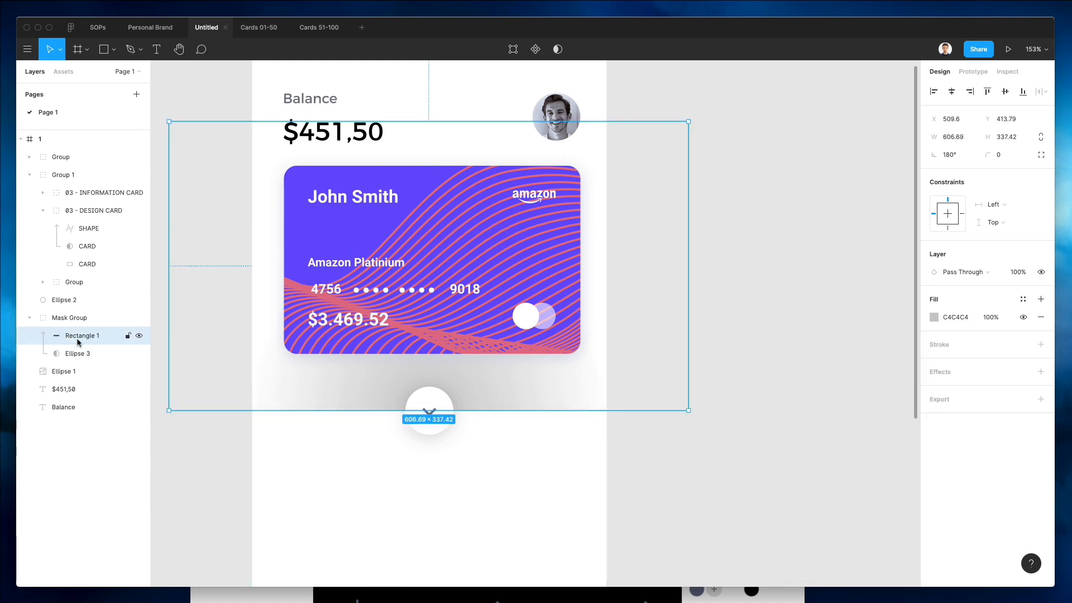
click(933, 317)
key(super+v)
key(Return)
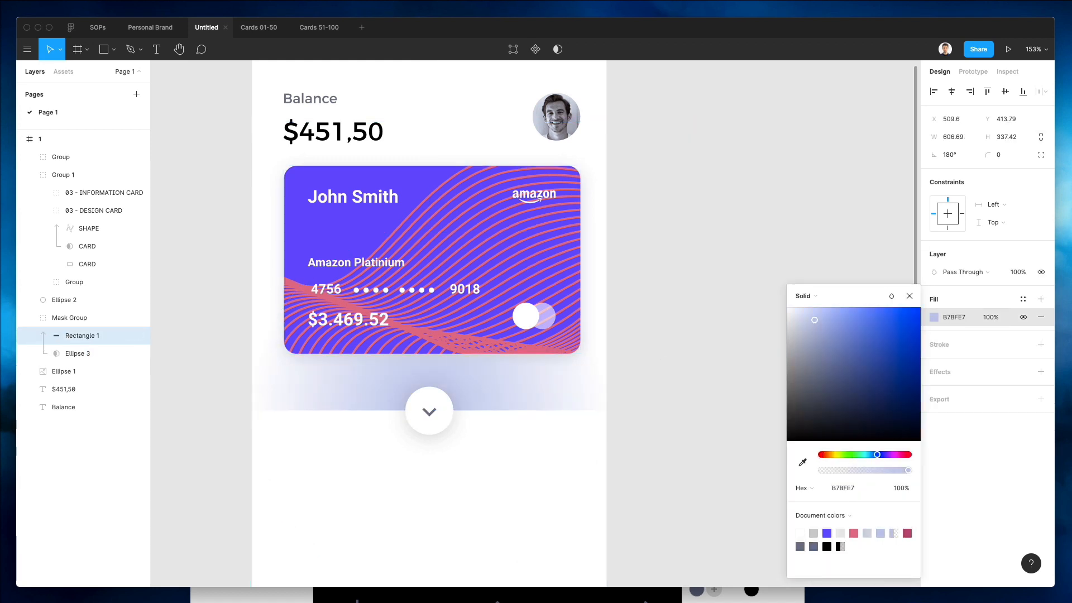
drag(837, 333, 787, 313)
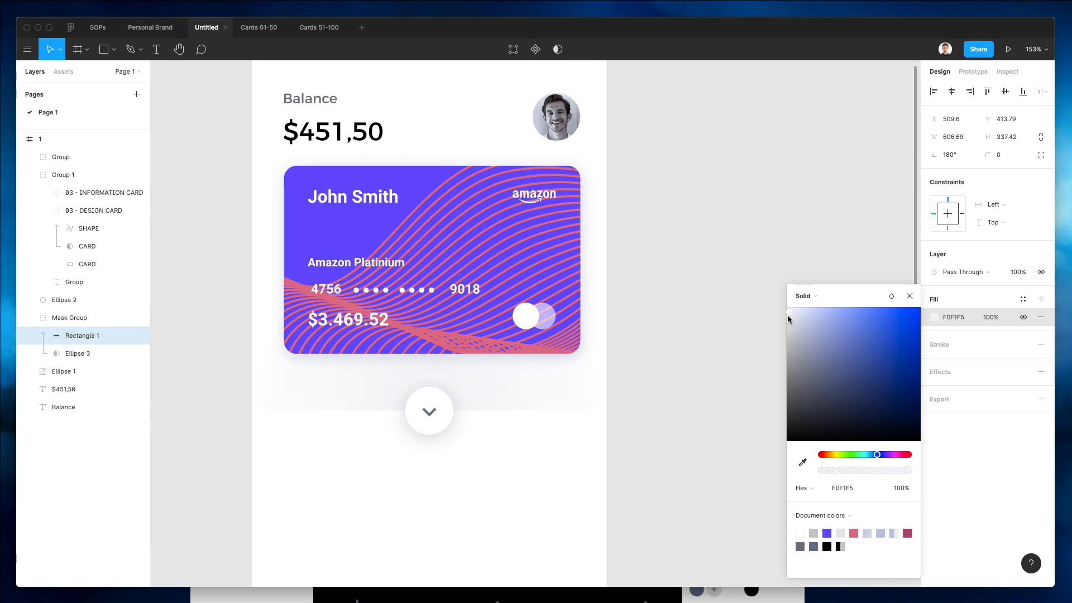
click(665, 420)
Move the card group down 10 px.
scroll(728, 412, down, 3)
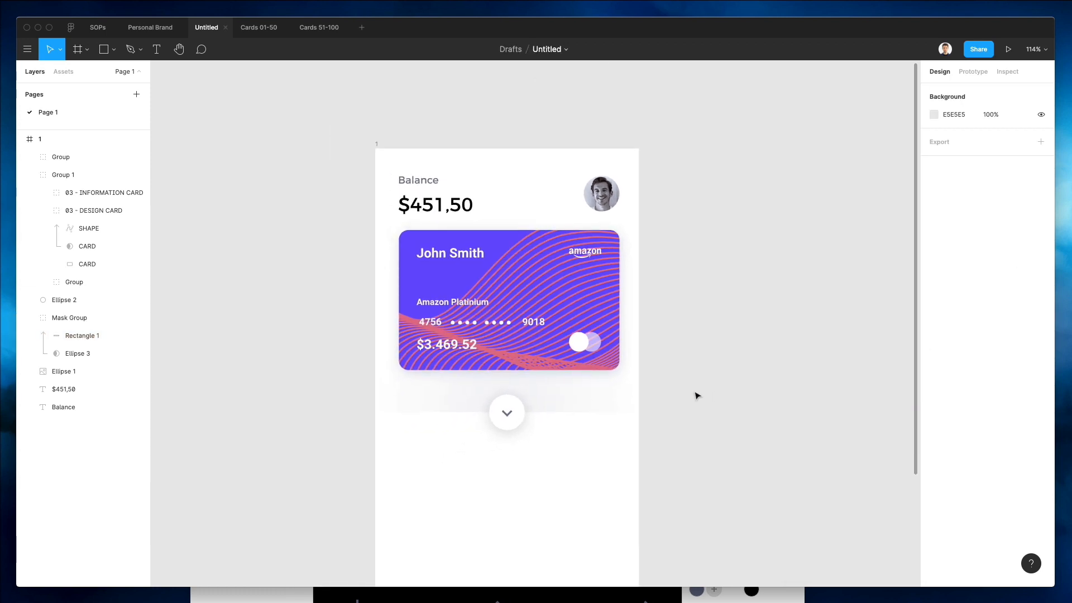
click(576, 388)
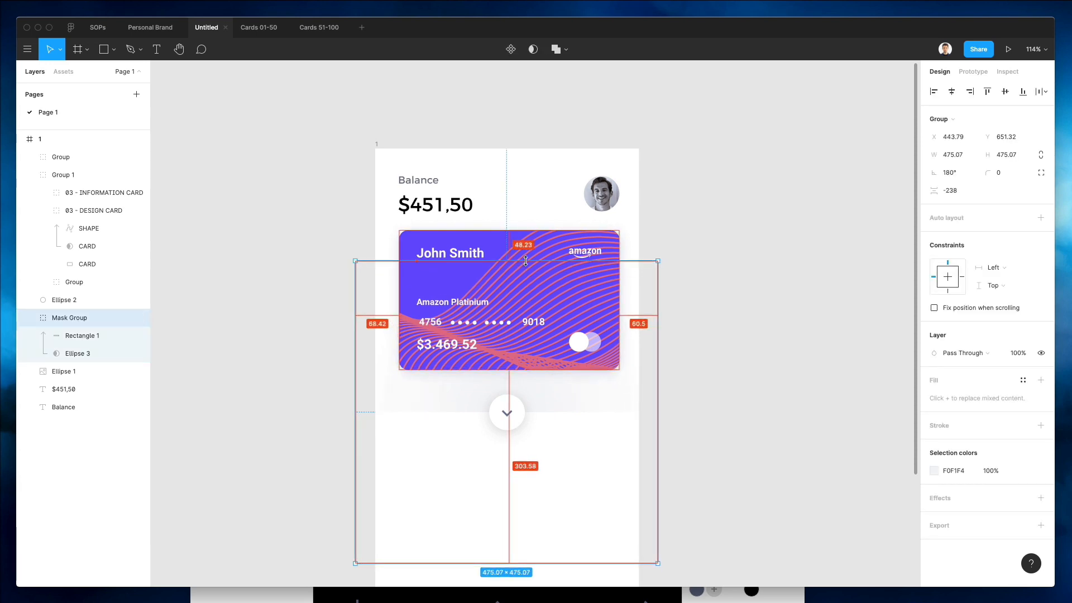
click(879, 356)
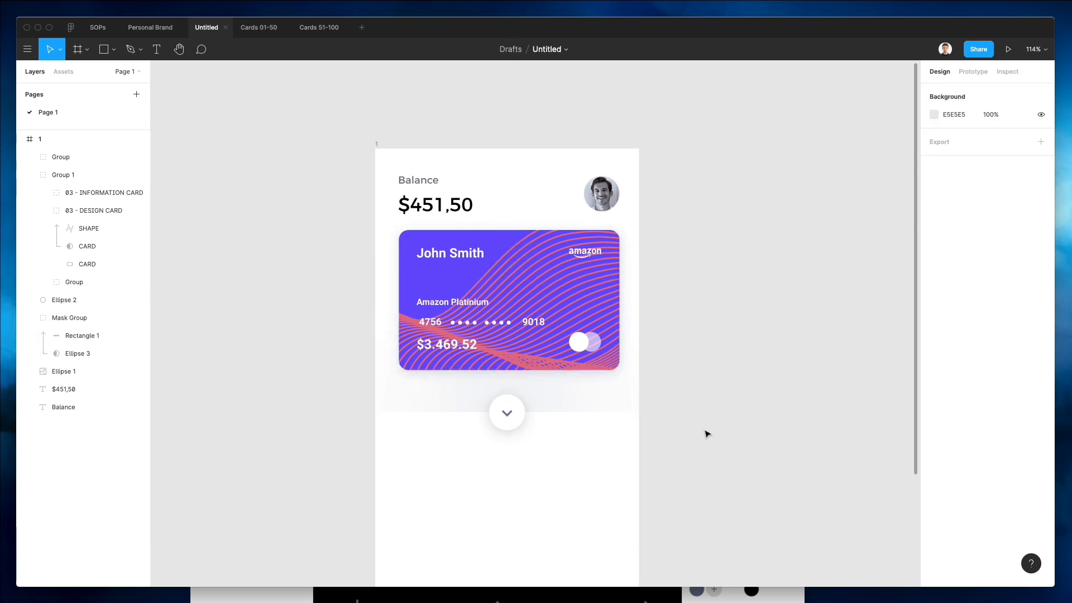
scroll(734, 430, up, 2)
click(537, 316)
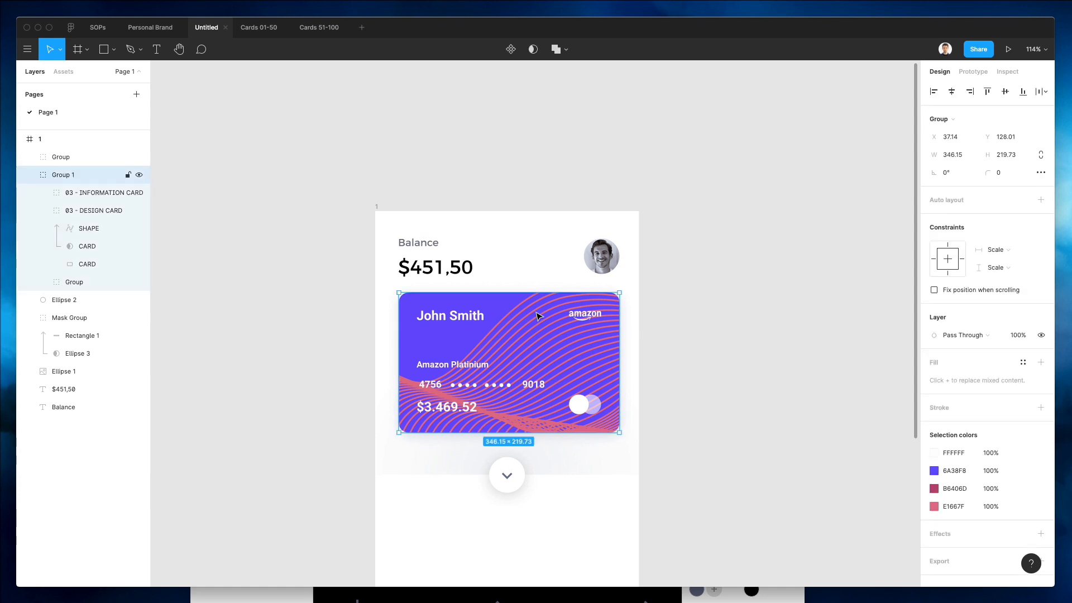
key(shift+Down)
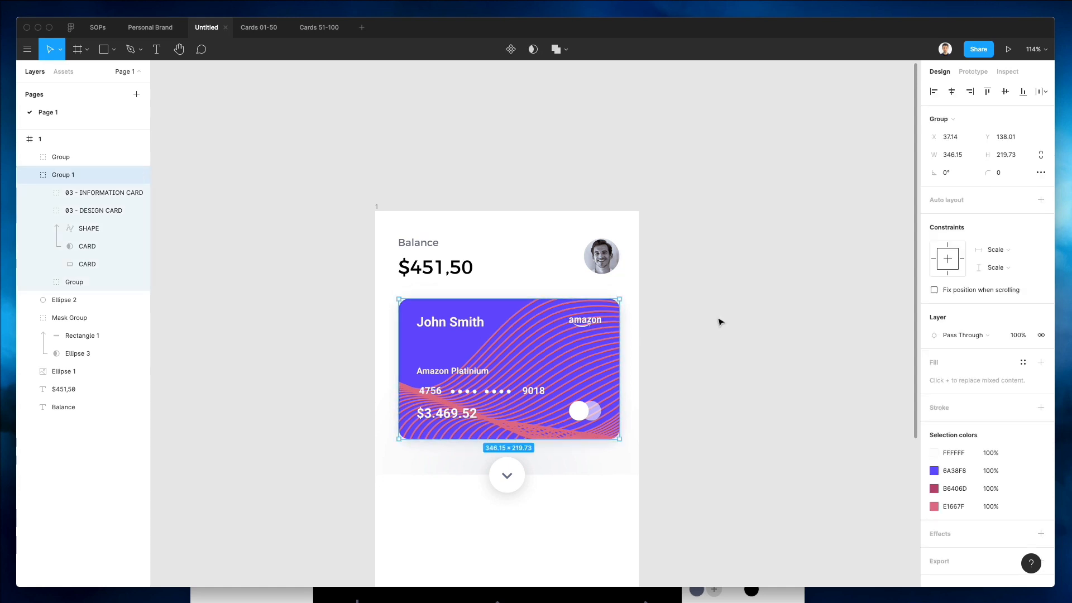
click(720, 321)
Duplicate the balance amount below the arrow button and change its text to Transactions.
scroll(718, 323, down, 3)
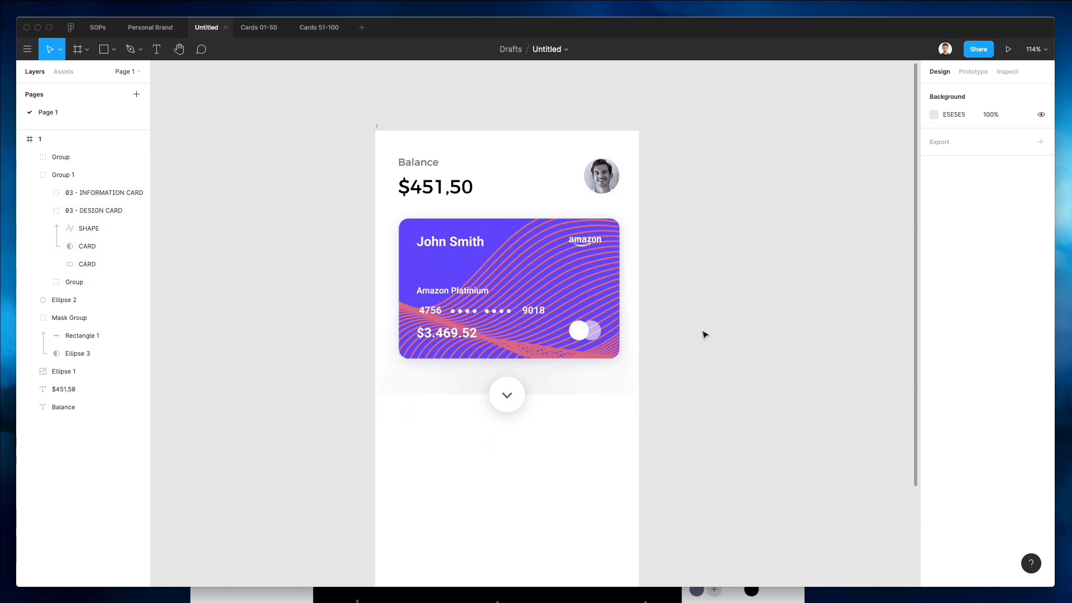
click(611, 334)
click(713, 340)
scroll(659, 338, down, 1)
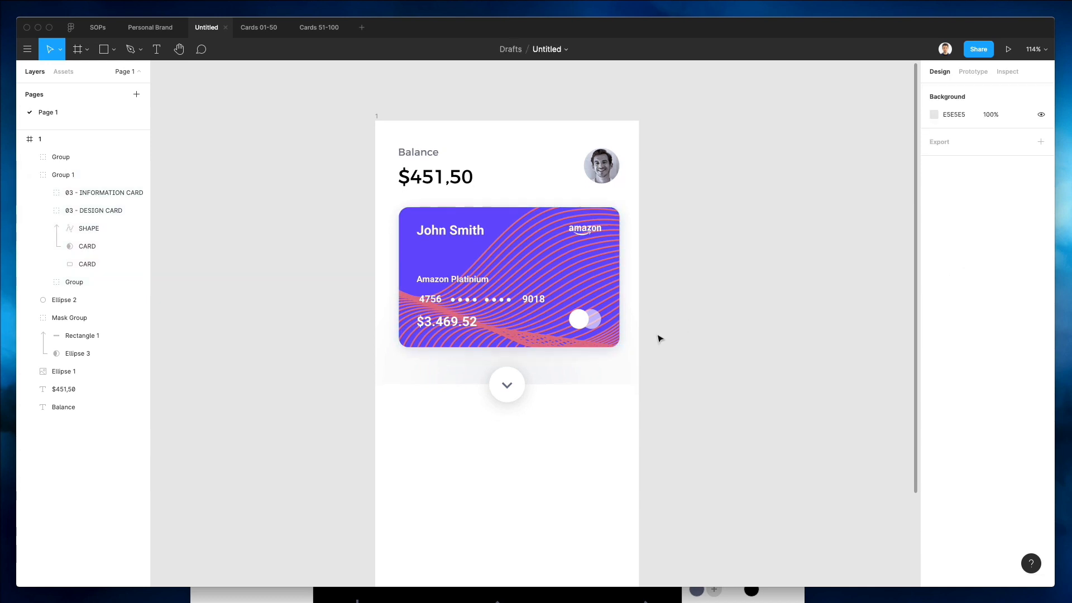
scroll(660, 338, down, 2)
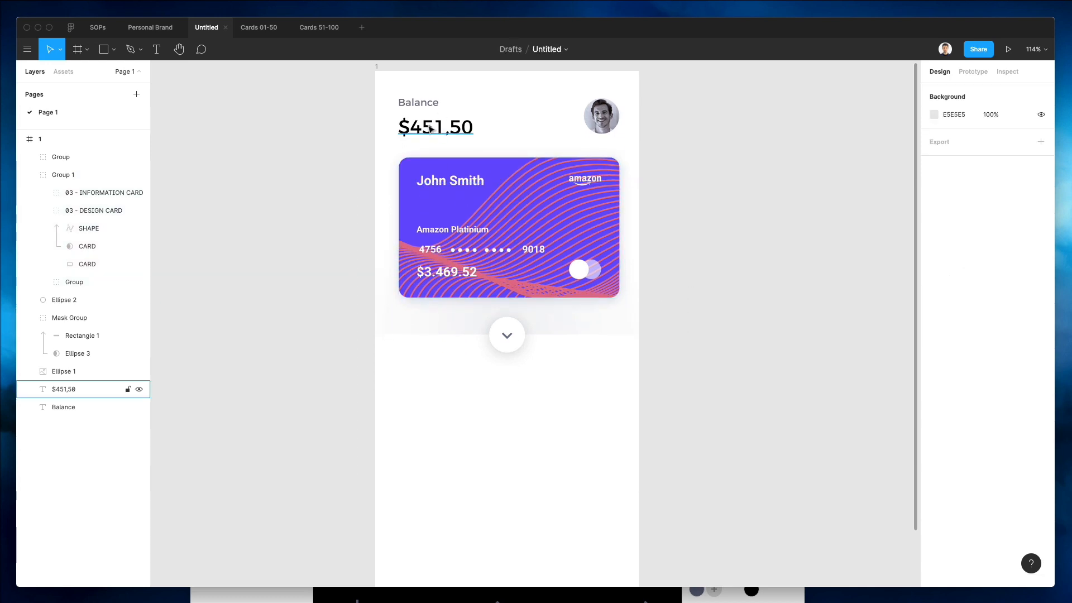
drag(430, 129, 455, 382)
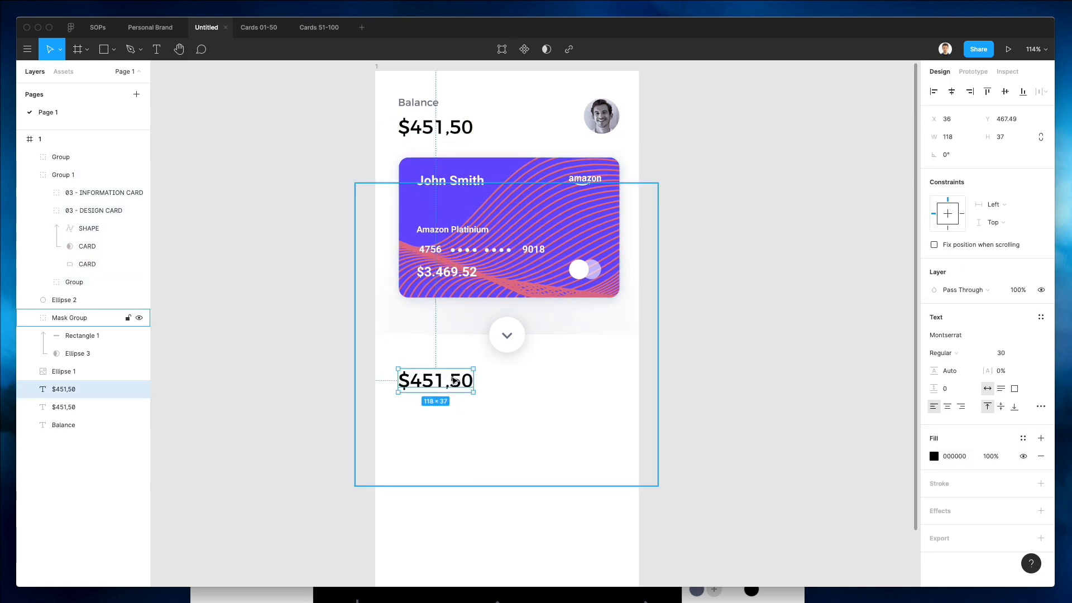
scroll(513, 380, left, 1)
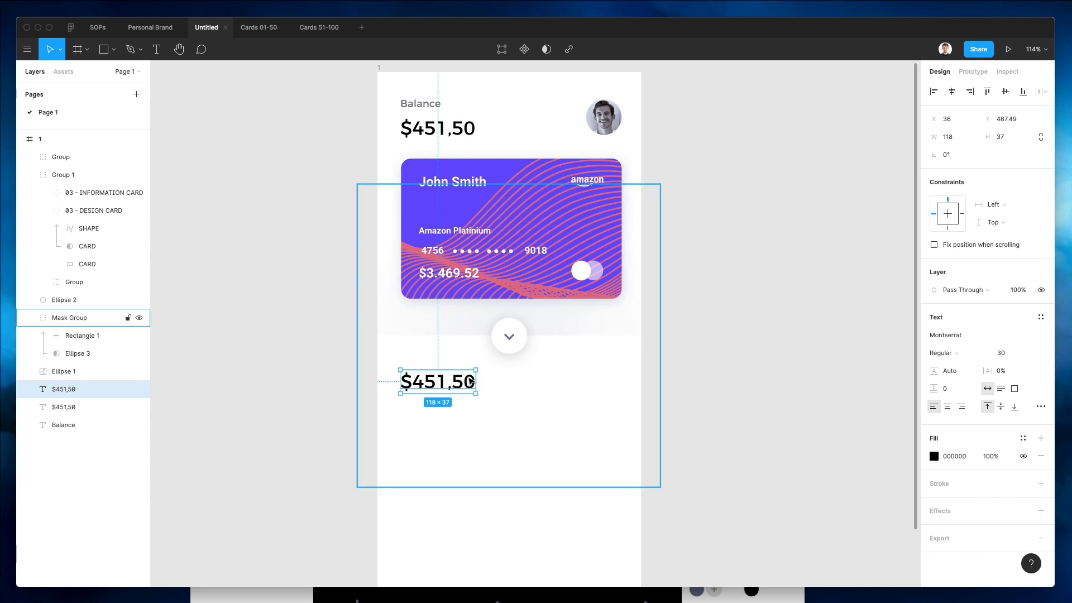
double_click(472, 381)
text(Transa)
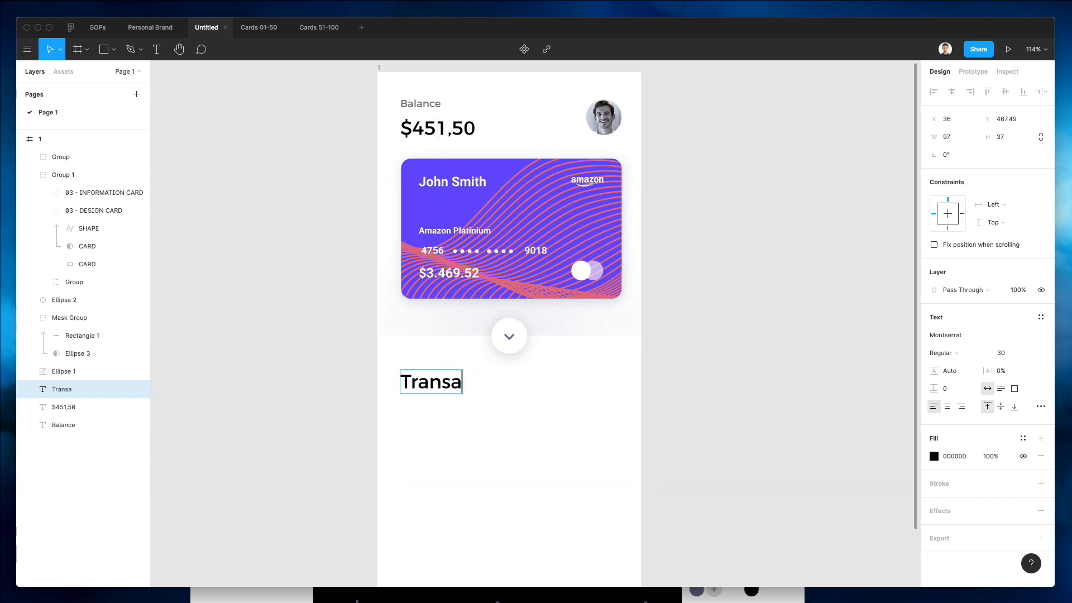
text(v)
key(BackSpace)
text(ctions)
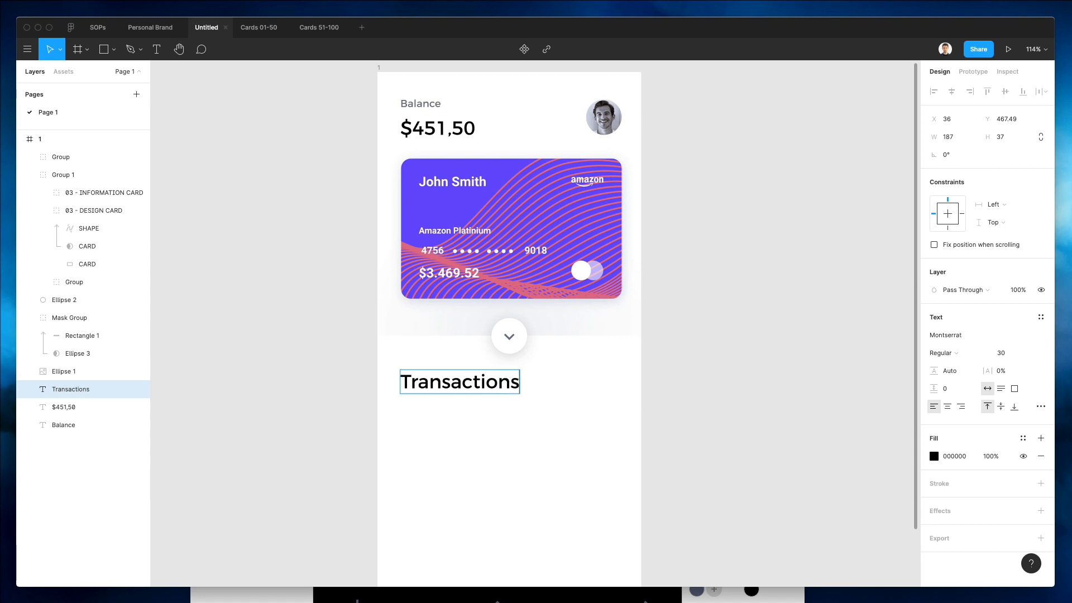
Set the Transactions heading's font size to 21 and nudge it up 3 px.
key(ctrl+a)
click(1000, 352)
text(28)
key(Return)
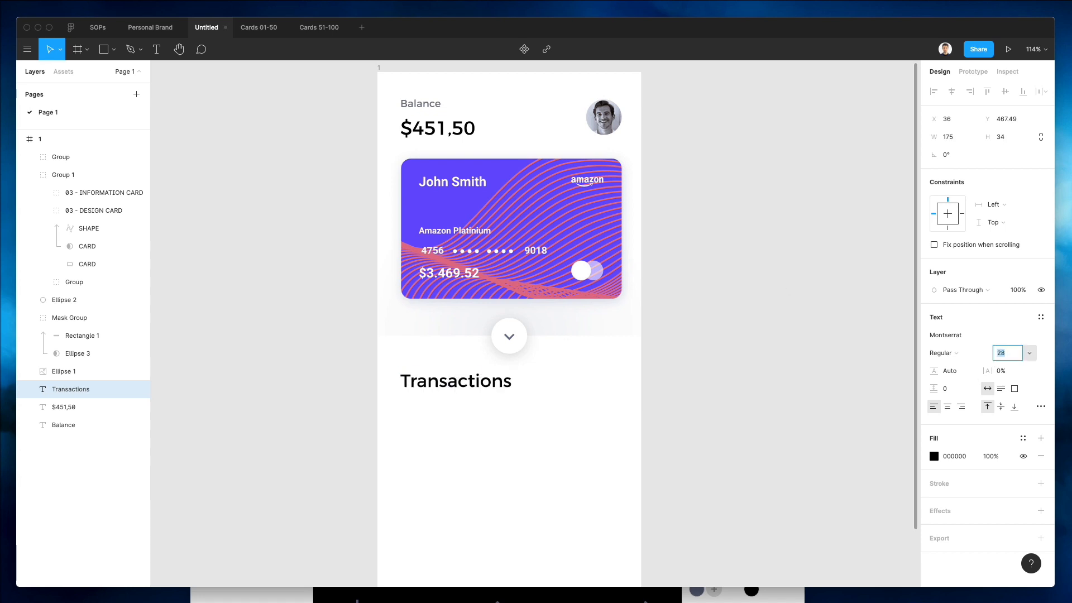
key(Down)
key(Down)
key(Down)
key(Down)
key(Down)
key(Down)
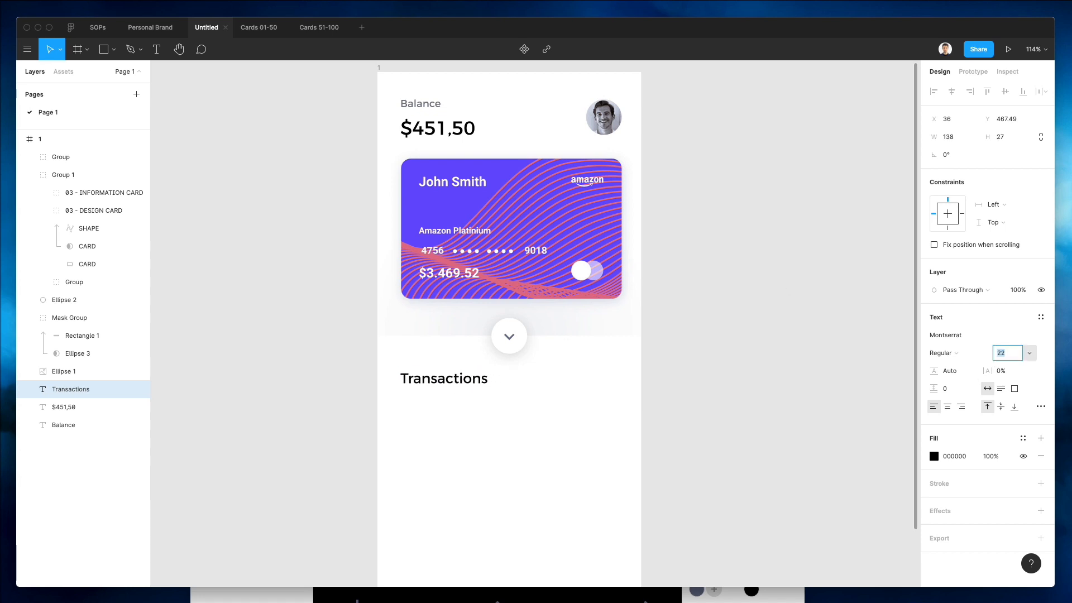
key(Down)
key(Escape)
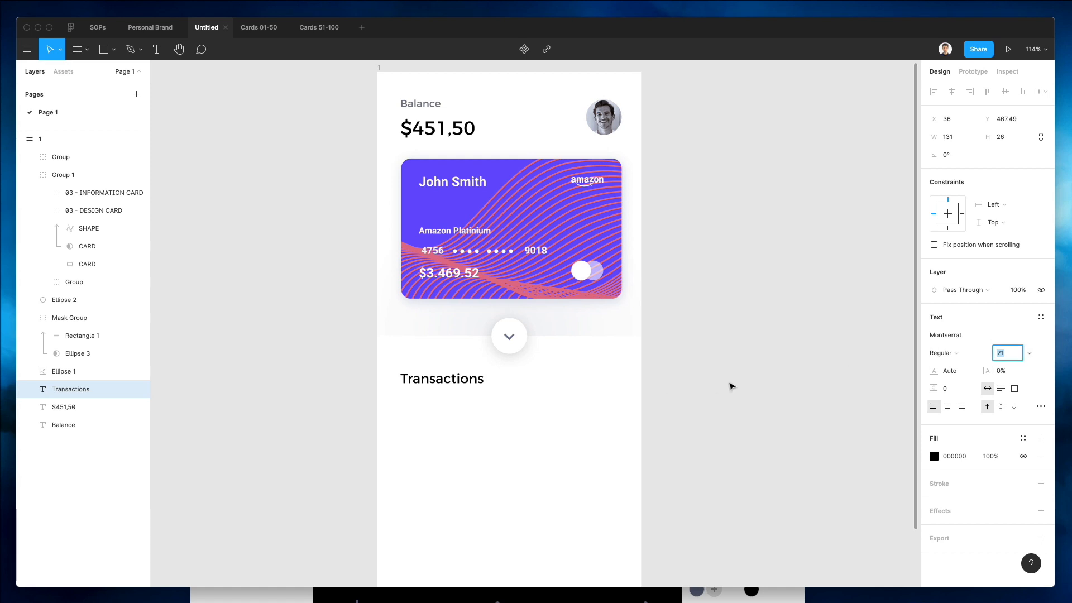
key(Up)
key(Up)
key(Up)
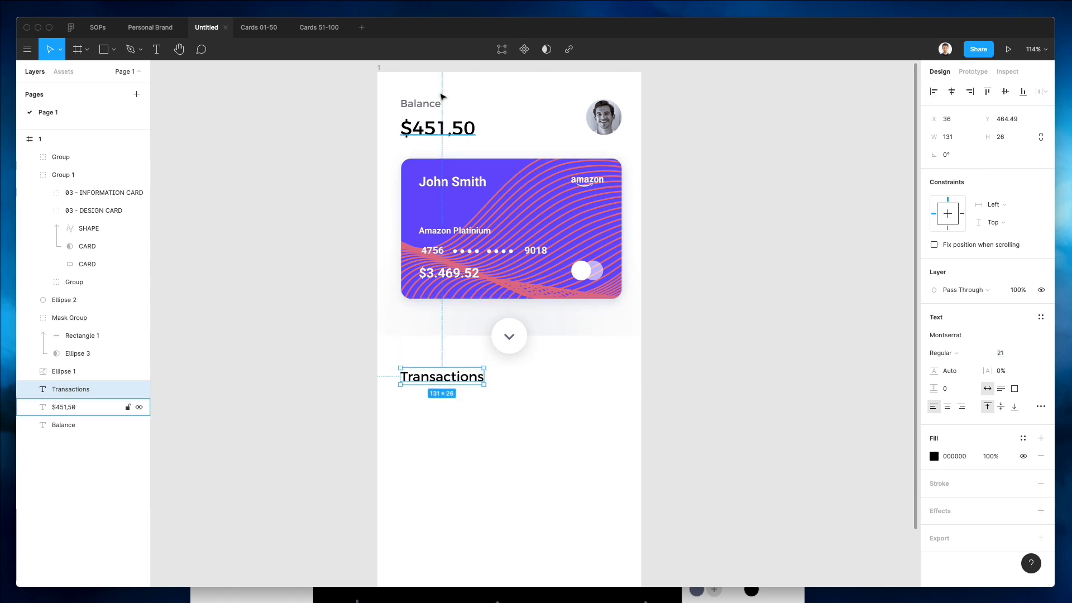
Set the Balance label's font size to 14.
drag(420, 103, 415, 399)
key(super+z)
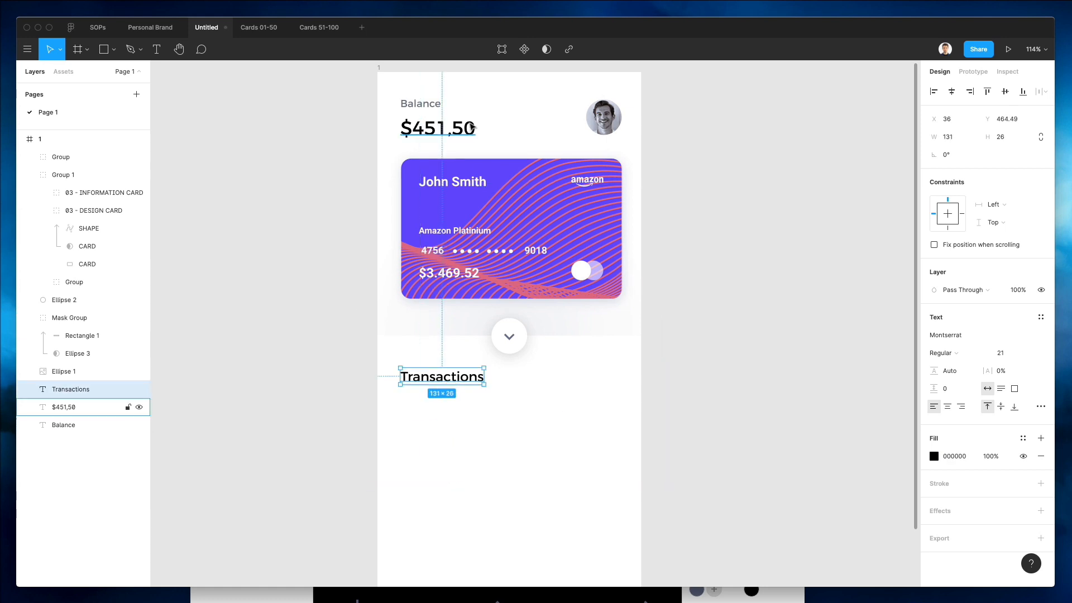
click(423, 106)
click(1000, 353)
text(14)
key(Return)
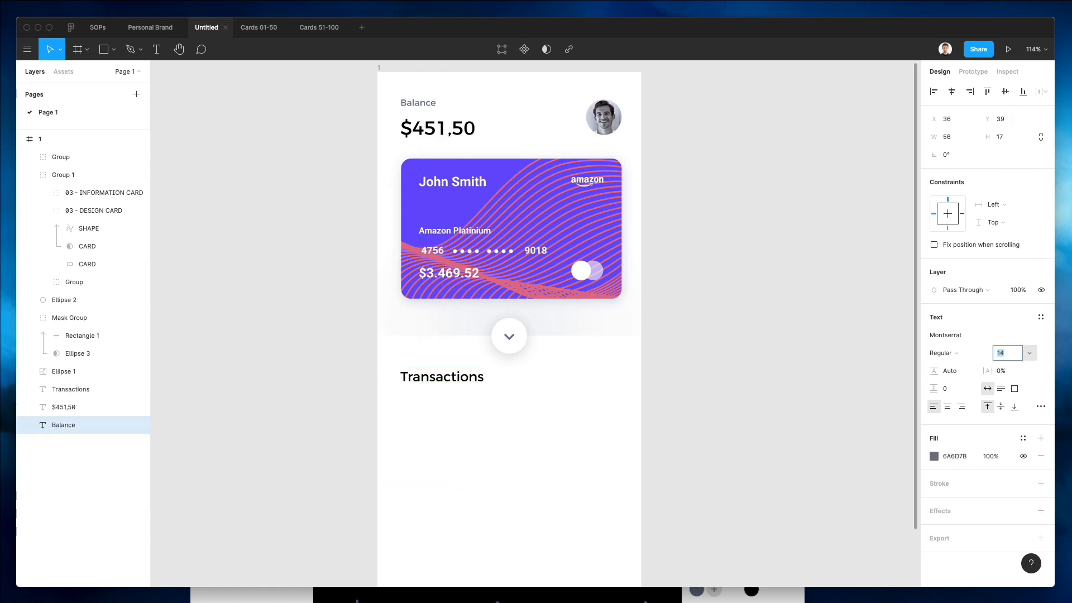
Duplicate the Balance label beneath the Transactions heading and bring the copy forward three levels.
drag(421, 111, 438, 403)
click(419, 402)
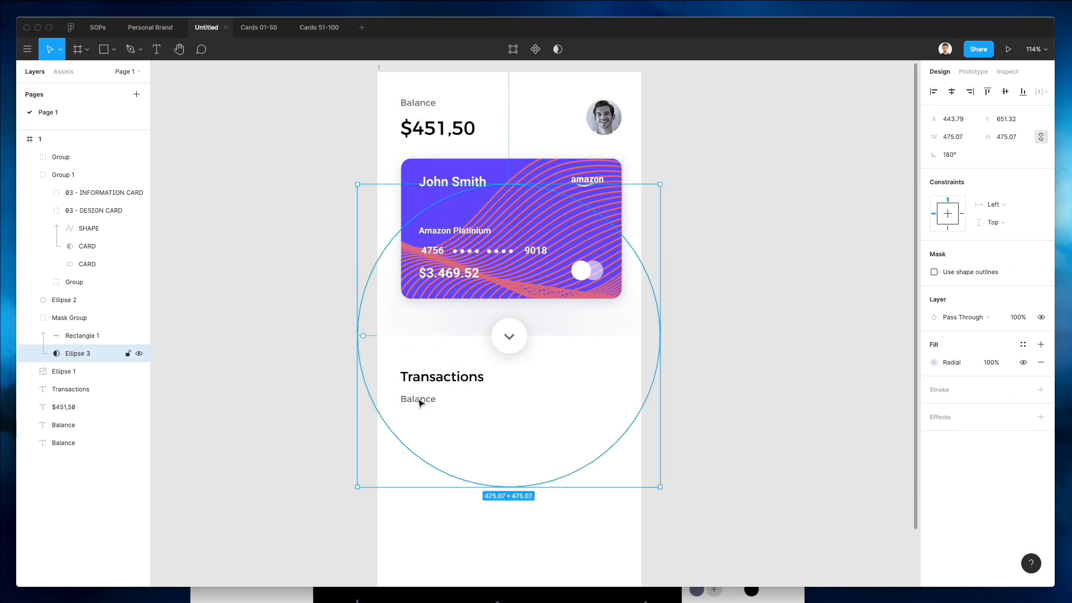
key(Escape)
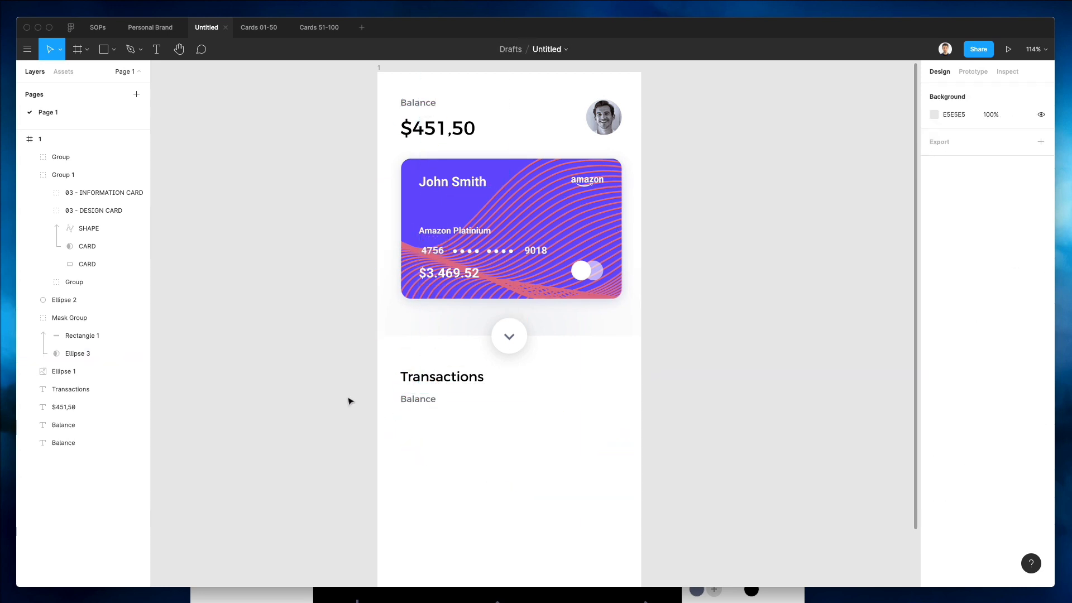
click(76, 424)
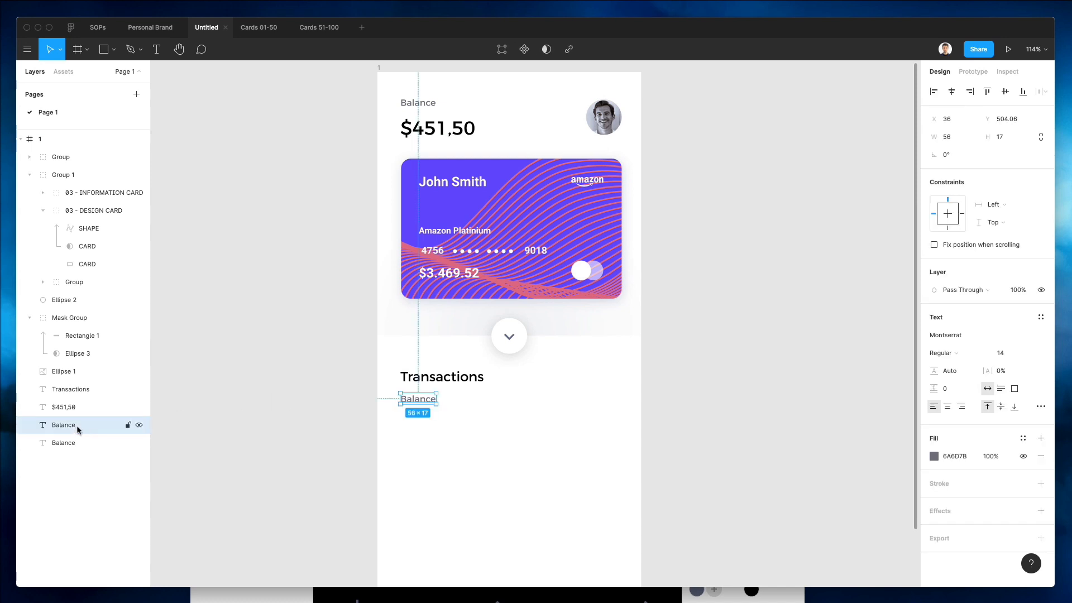
key(super+bracketright)
key(super+bracketright)
key(super+bracketright)
key(super+bracketright)
key(super+bracketright)
key(super+bracketright)
key(super+bracketright)
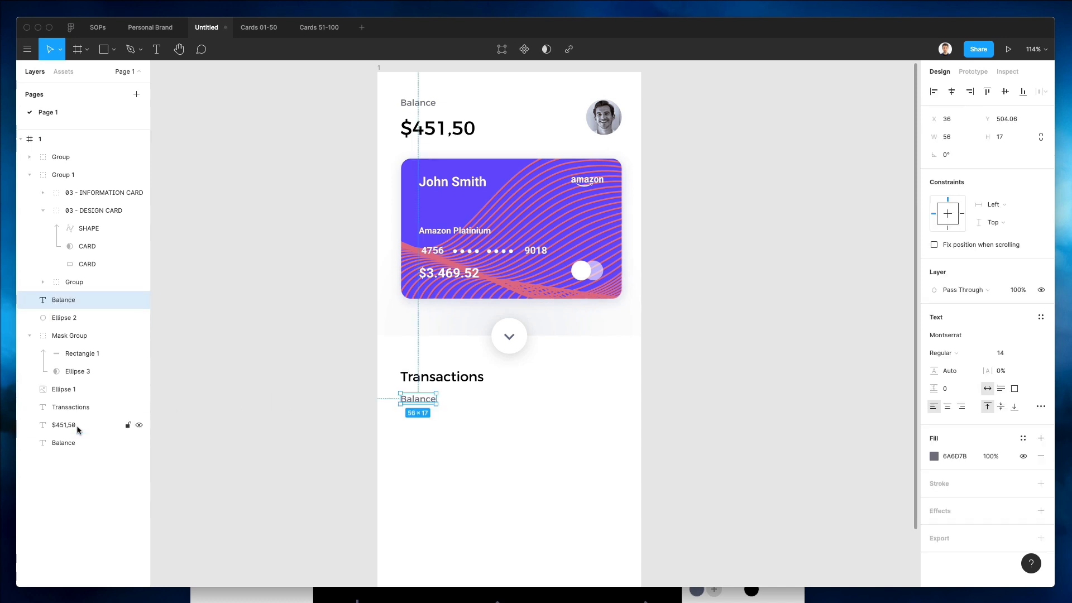
Change the copied label's text to "Here you are going to see all your transactions".
key(Return)
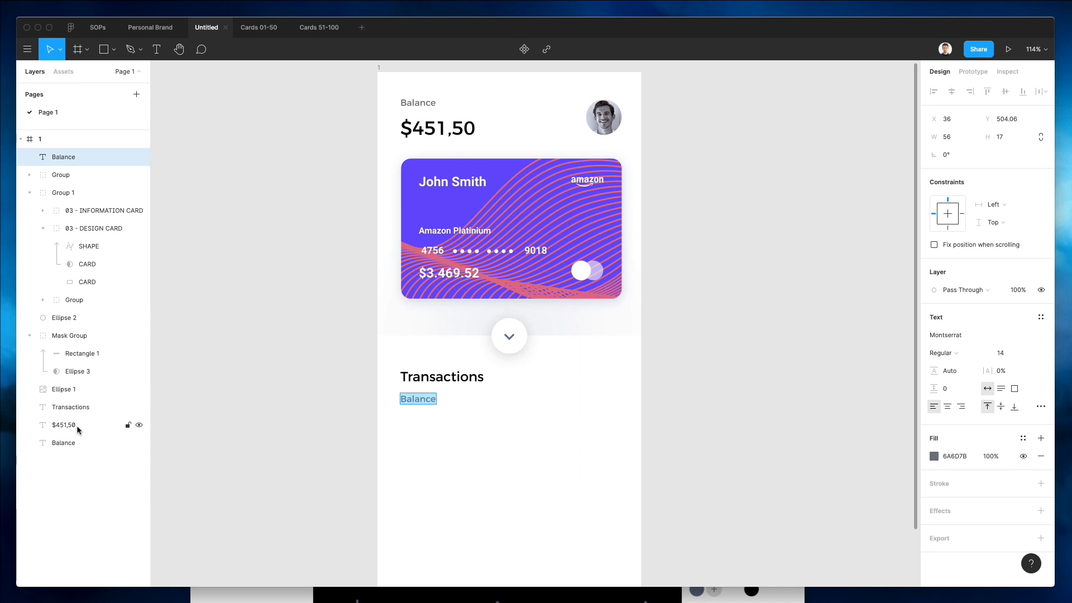
text(Here you are goi)
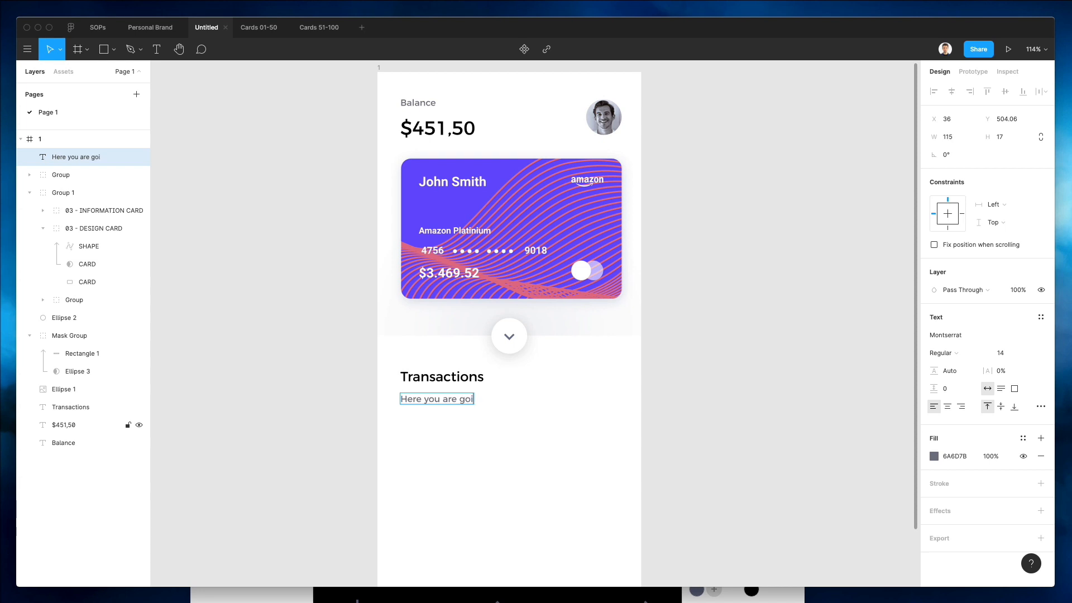
text(ng to see all your tr)
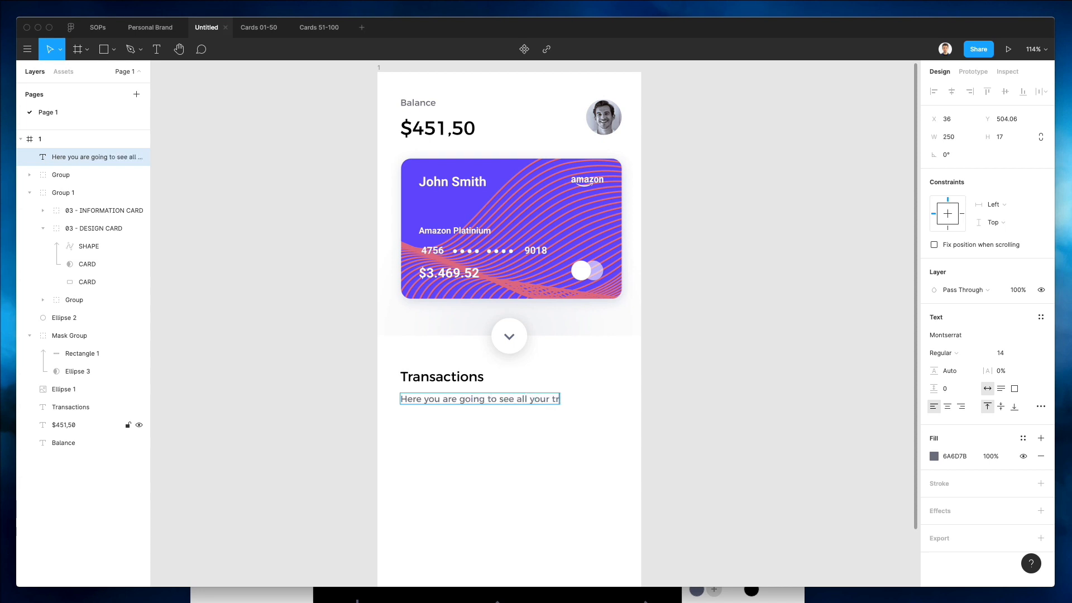
text(ansactions)
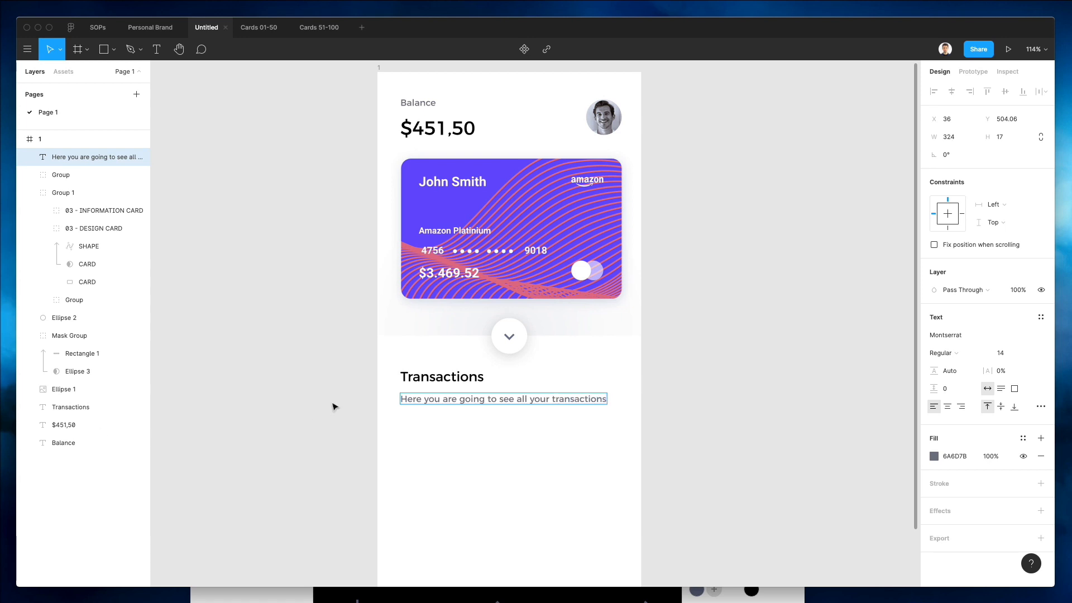
key(Escape)
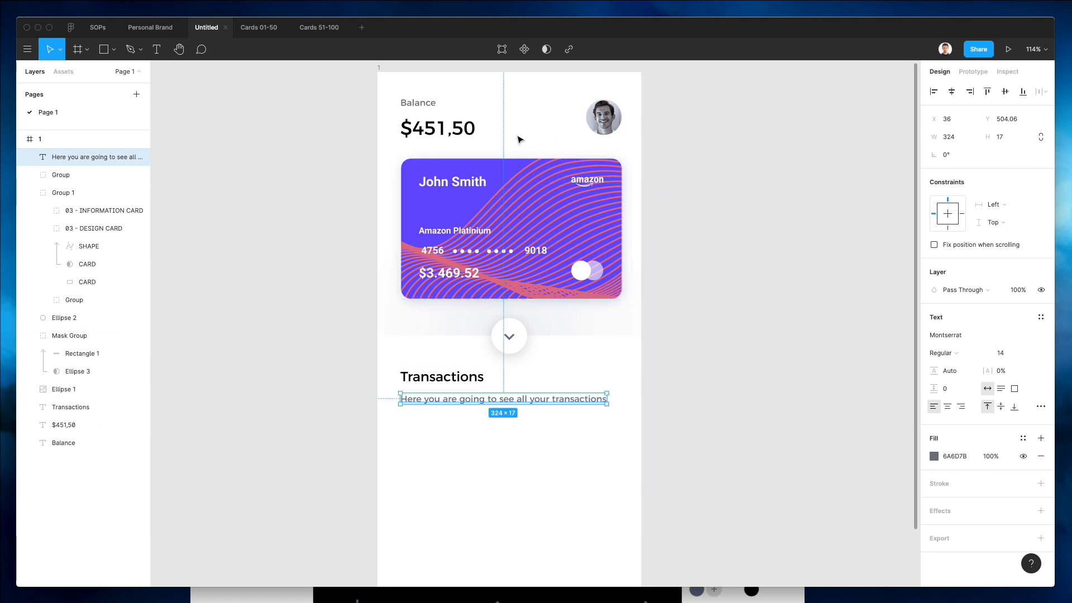
Set the font size of the top Balance label and the transactions subtitle to 13.
shift+click(426, 106)
click(1014, 398)
text(13)
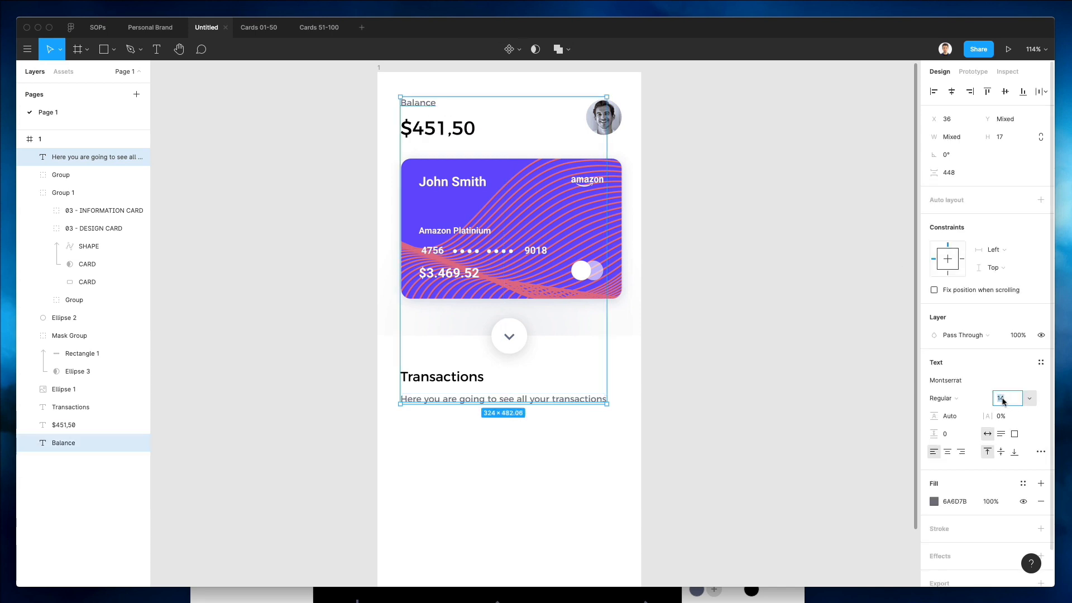
key(Return)
click(737, 376)
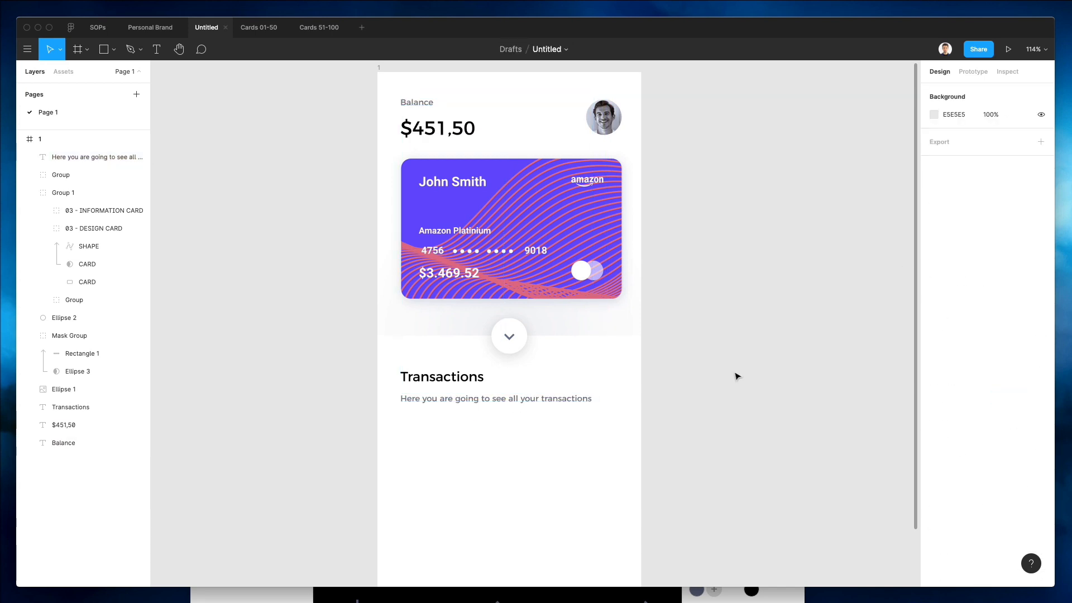
Set the fill colour of the subtitle and the top Balance label to 868998.
click(535, 399)
shift+click(417, 102)
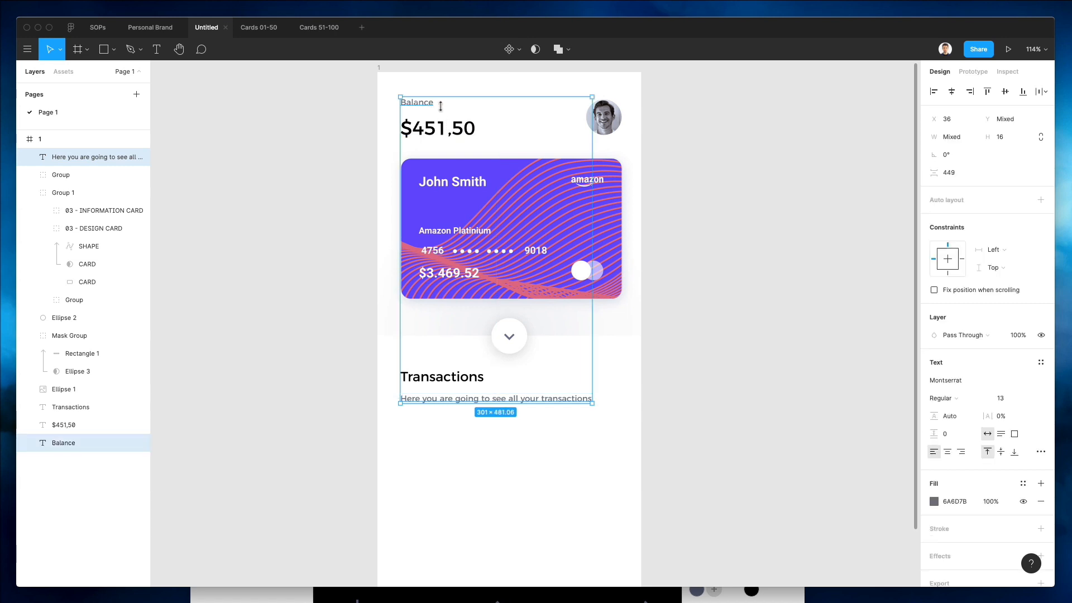
click(933, 500)
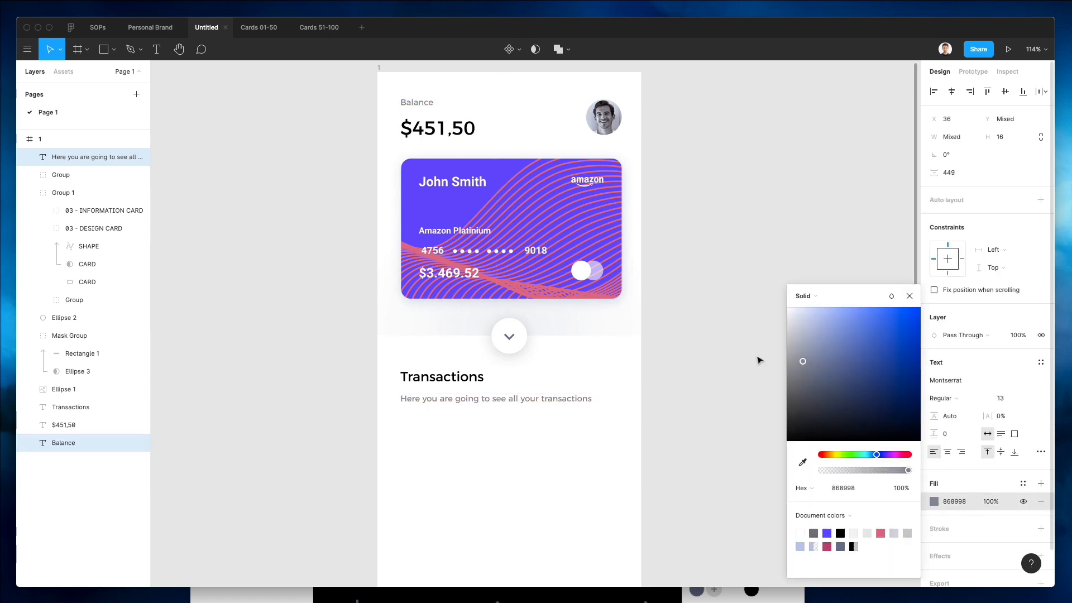
click(726, 352)
Switch to Nucleo, search all icons for "filter", and place a small filter icon beside the Transactions heading.
scroll(655, 386, up, 2)
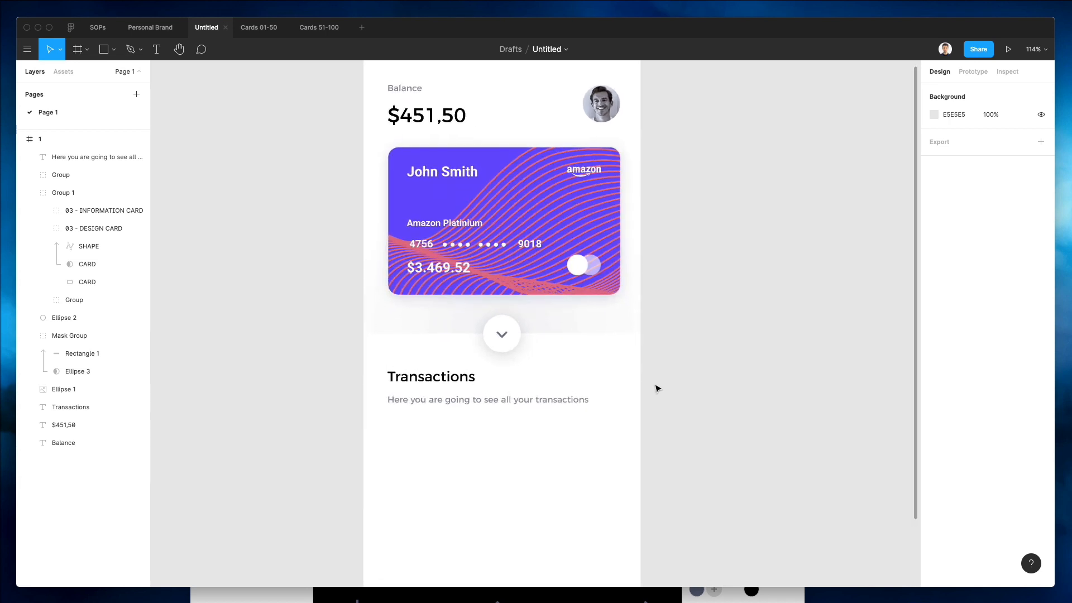
key(super+Tab)
double_click(230, 429)
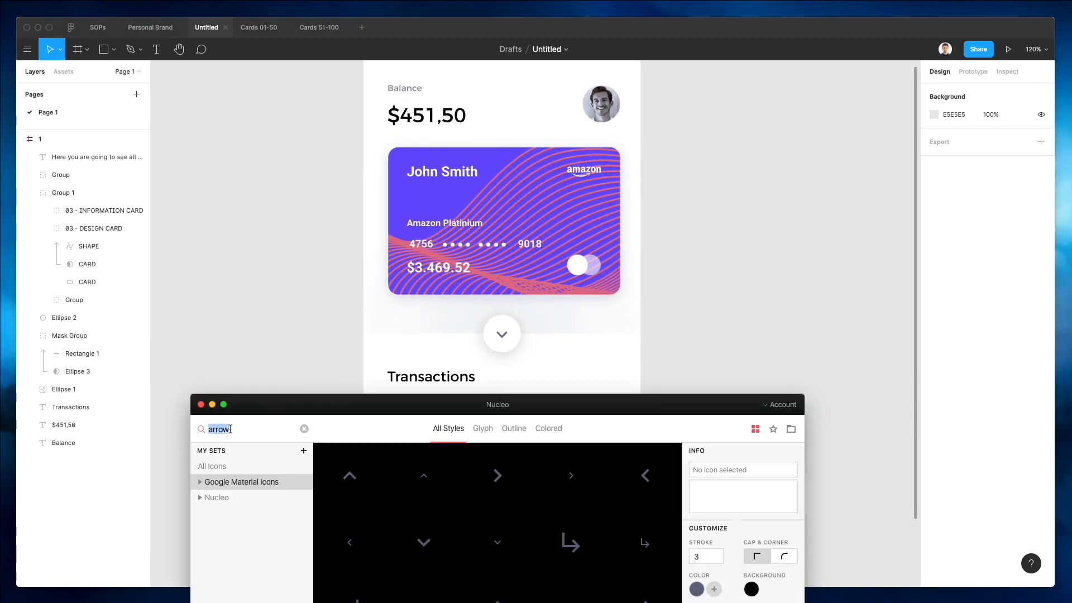
text(filter)
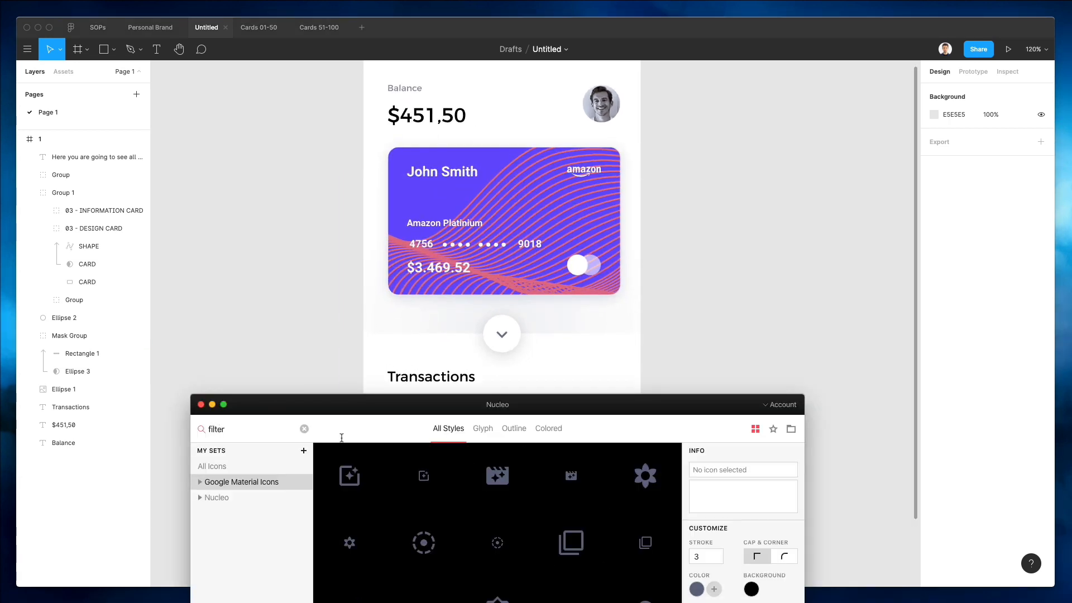
click(234, 466)
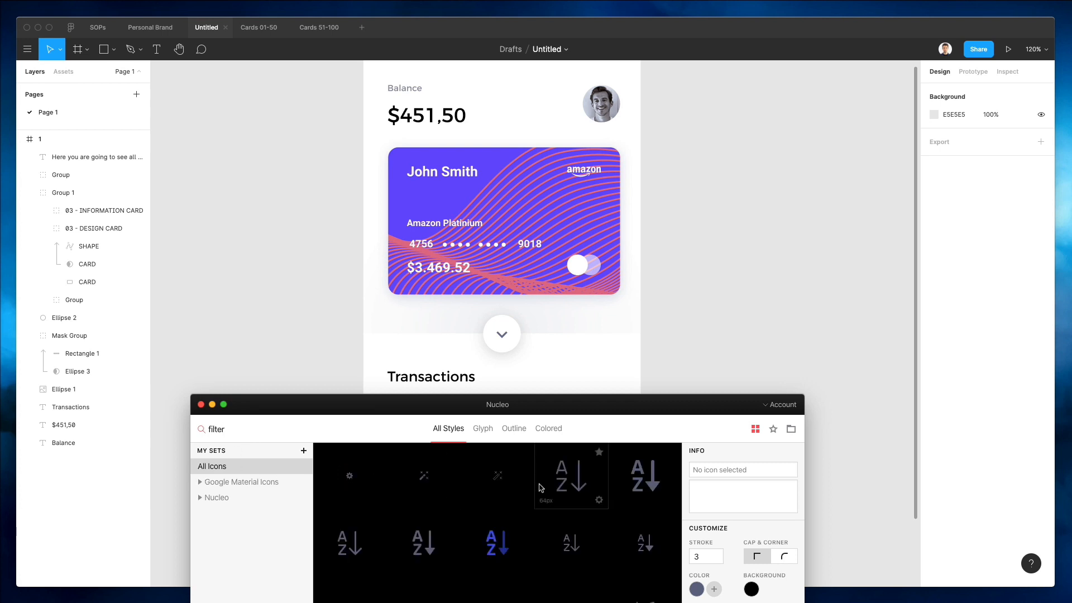
scroll(528, 482, down, 5)
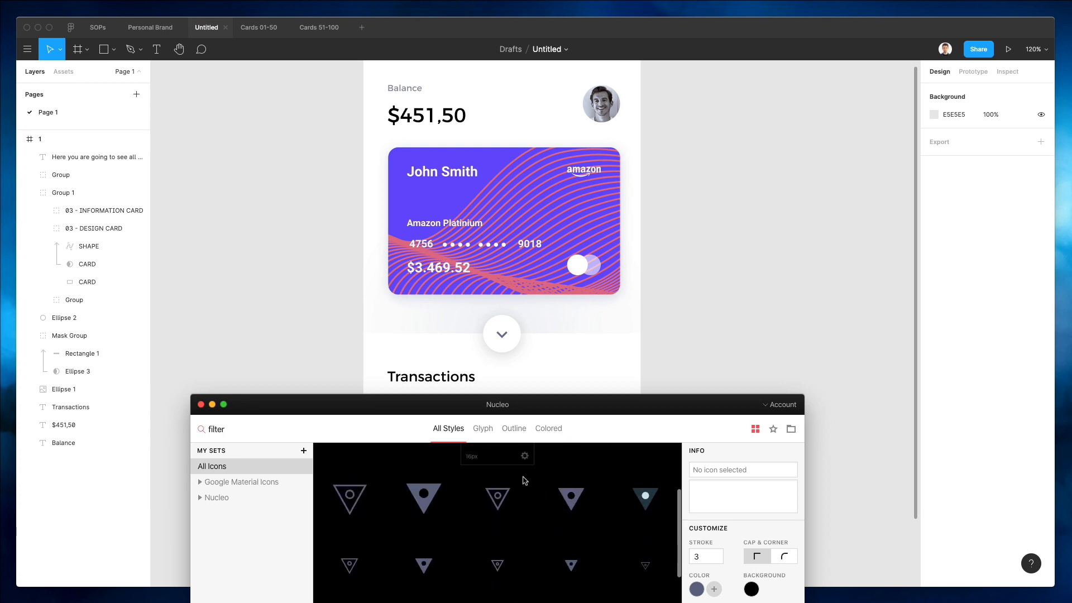
scroll(524, 480, down, 2)
scroll(632, 523, up, 1)
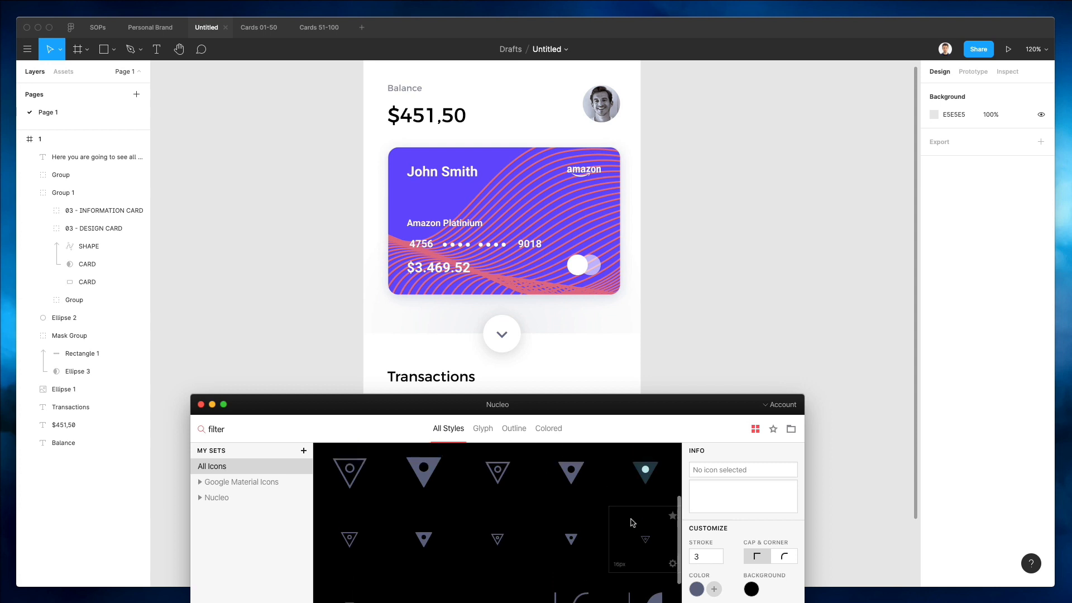
scroll(633, 523, down, 5)
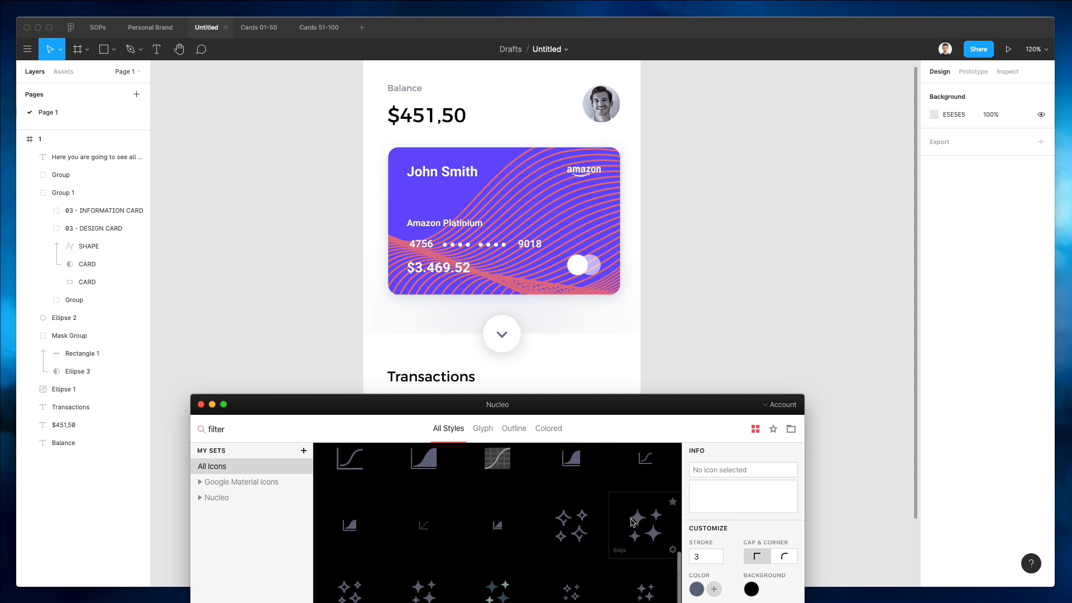
drag(651, 411, 774, 243)
scroll(762, 427, down, 3)
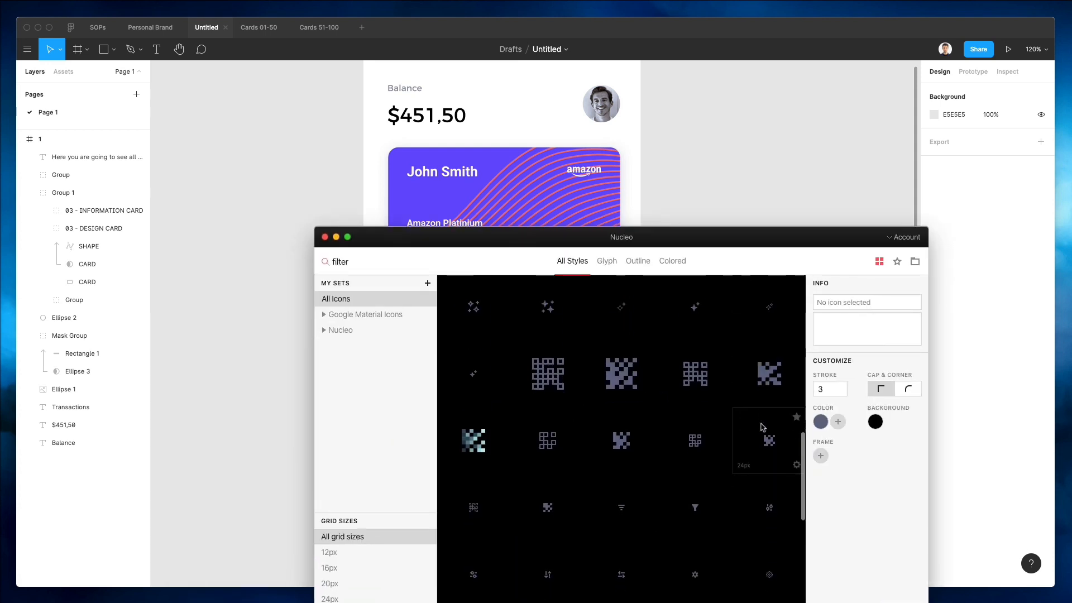
scroll(762, 427, down, 1)
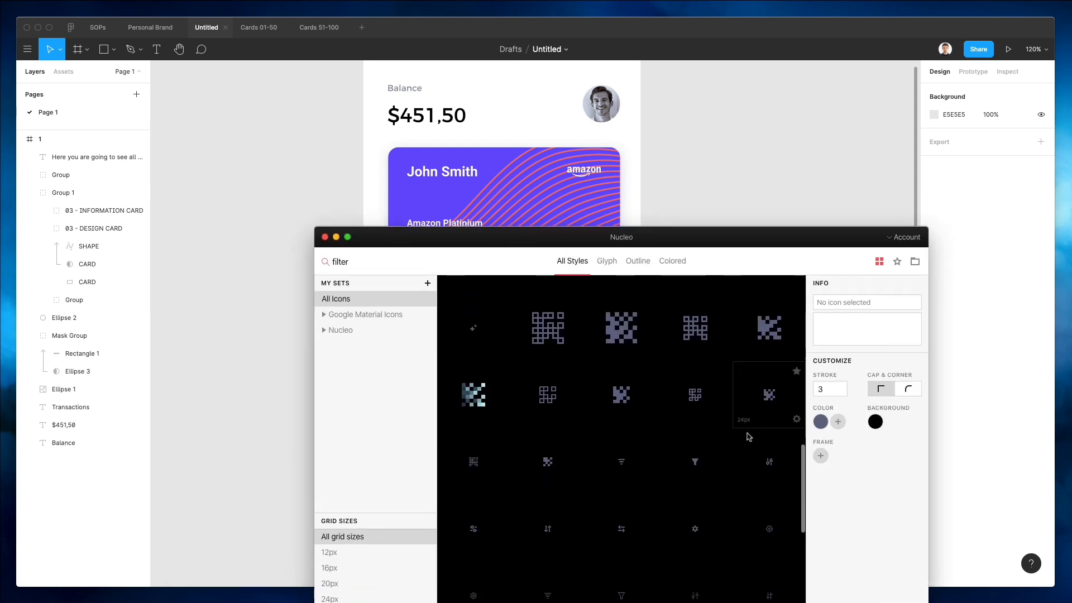
click(622, 462)
drag(768, 463, 611, 383)
Ungroup the filter icon's wrapping frame and start sampling a new icon colour with the eyedropper.
key(k)
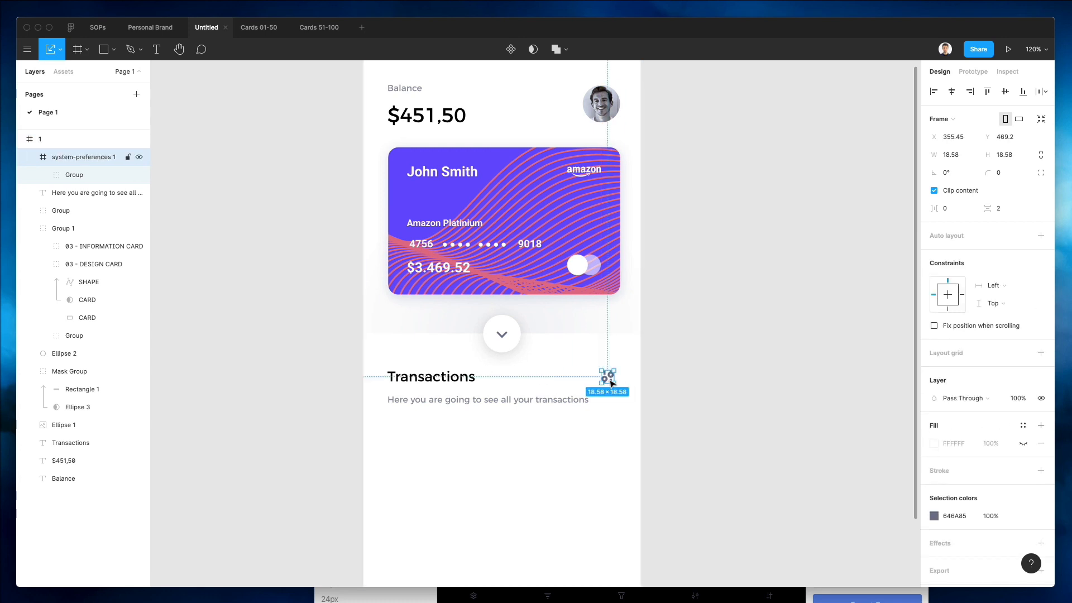
key(super+shift+g)
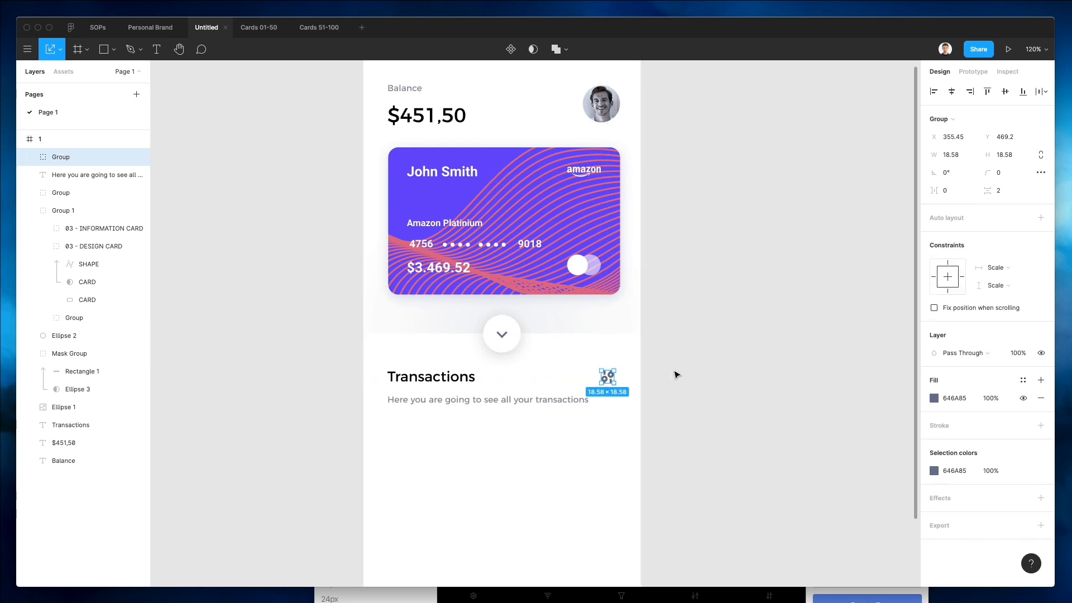
key(i)
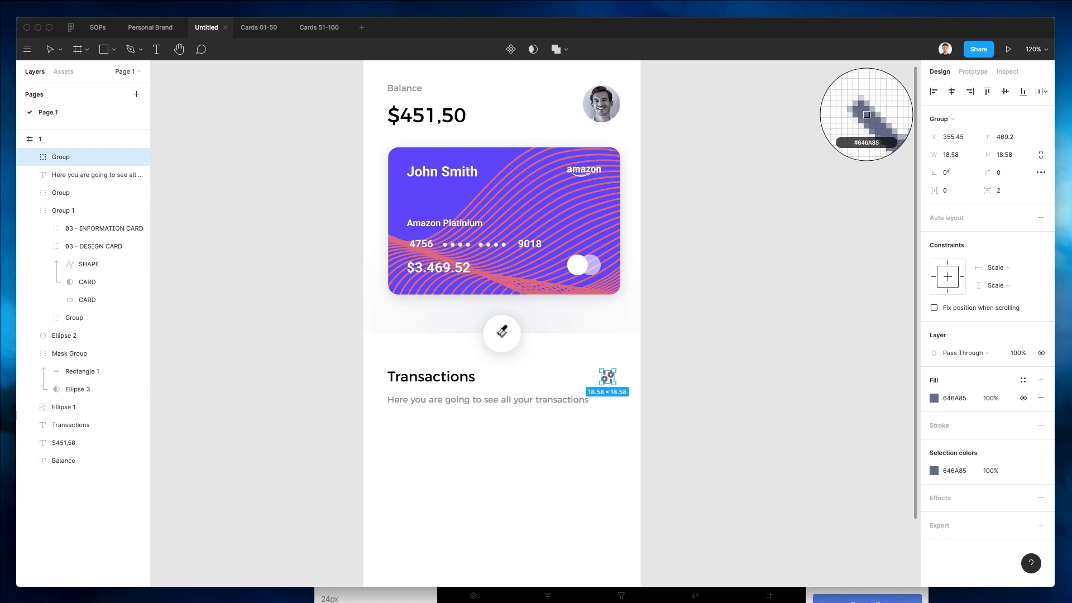
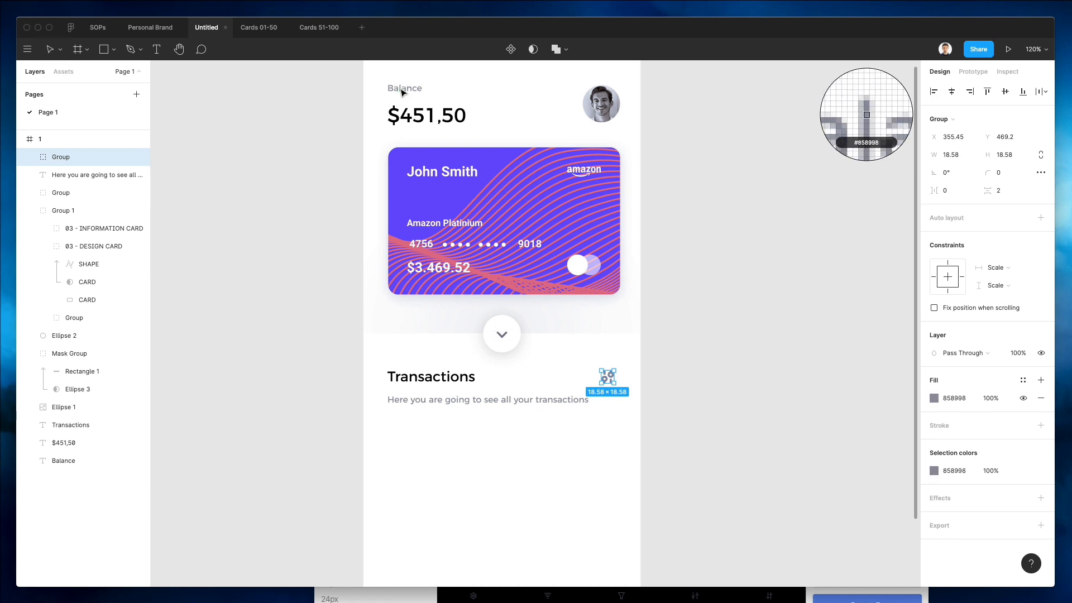
key(Escape)
click(402, 88)
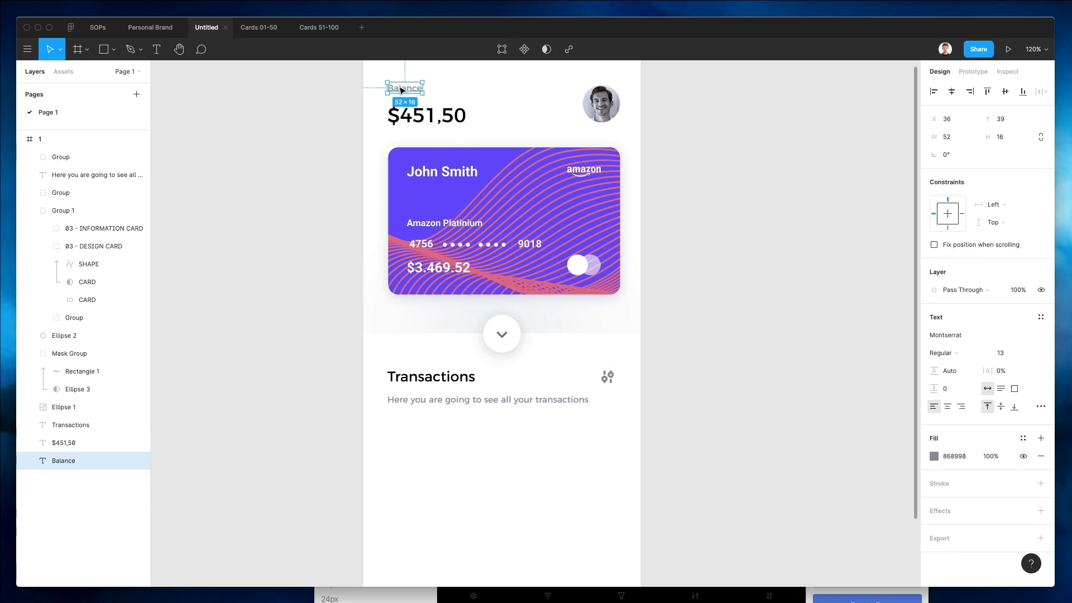
click(506, 402)
click(663, 378)
click(614, 380)
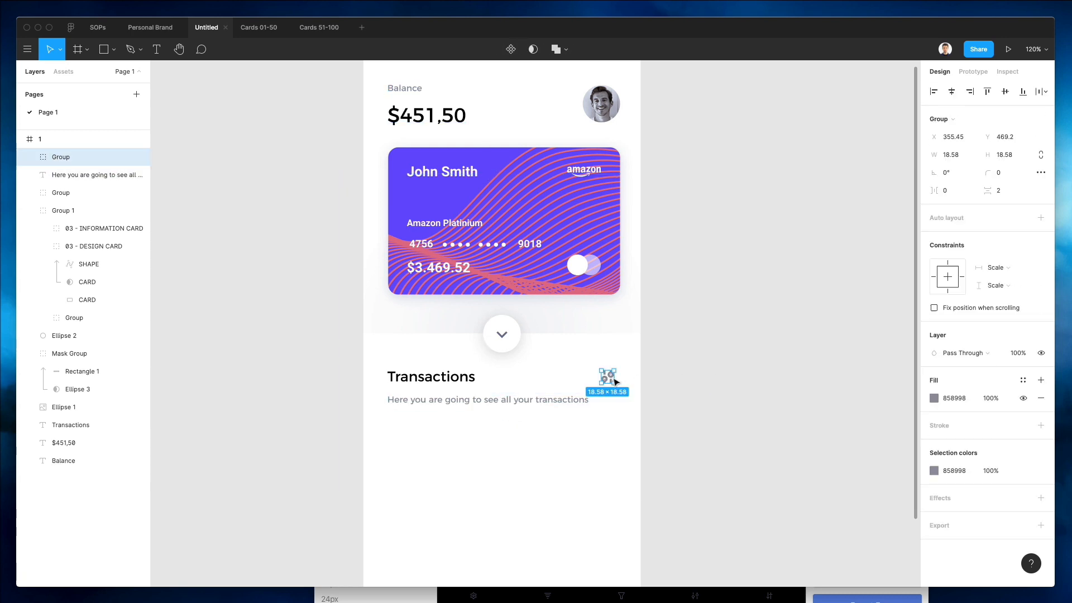
click(804, 389)
click(610, 379)
click(686, 394)
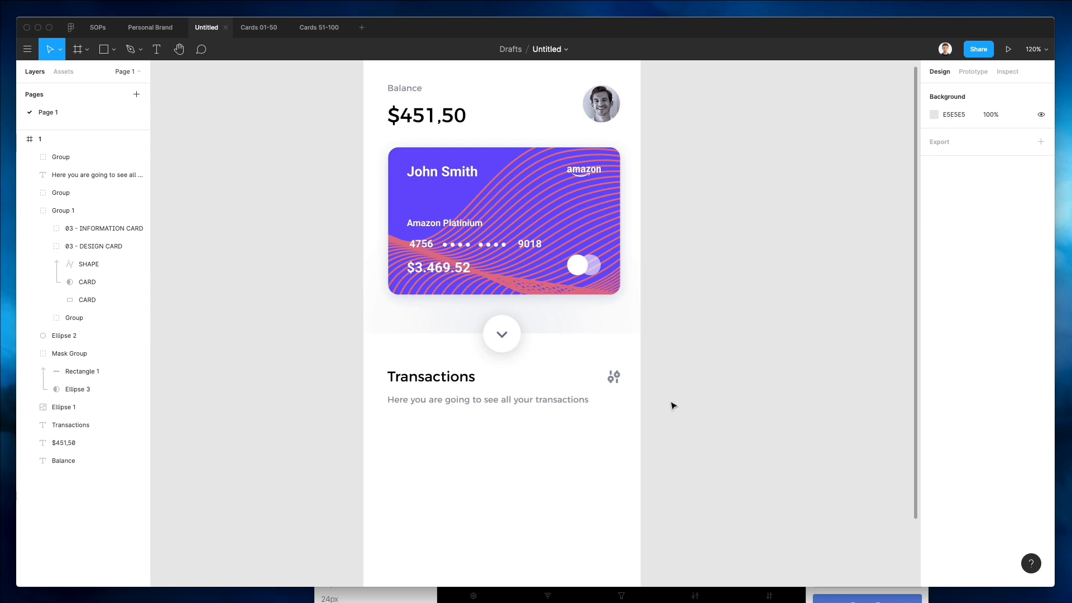
Duplicate the transactions subtitle below itself, change the copy's text to Barclays Bank, and shift it right.
scroll(672, 406, down, 2)
drag(442, 376, 435, 404)
double_click(436, 403)
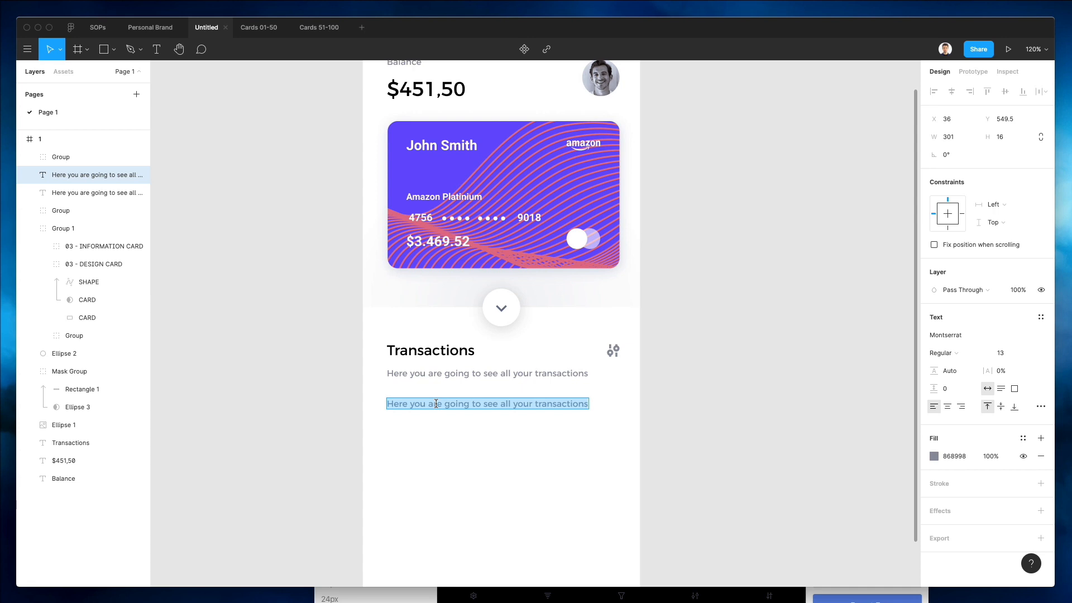
text(B)
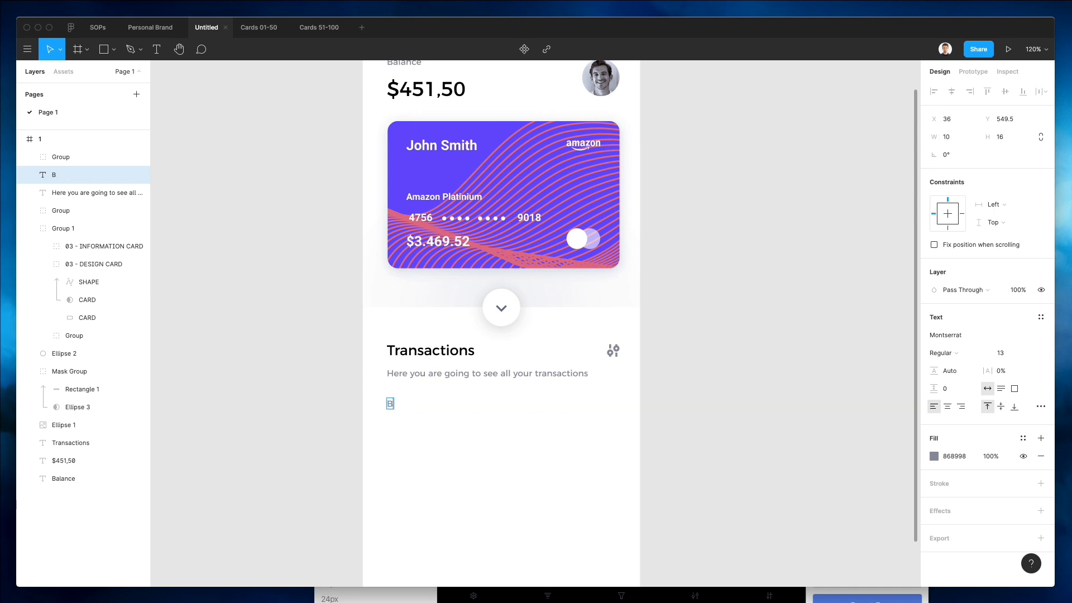
text(arclays Bank)
key(Escape)
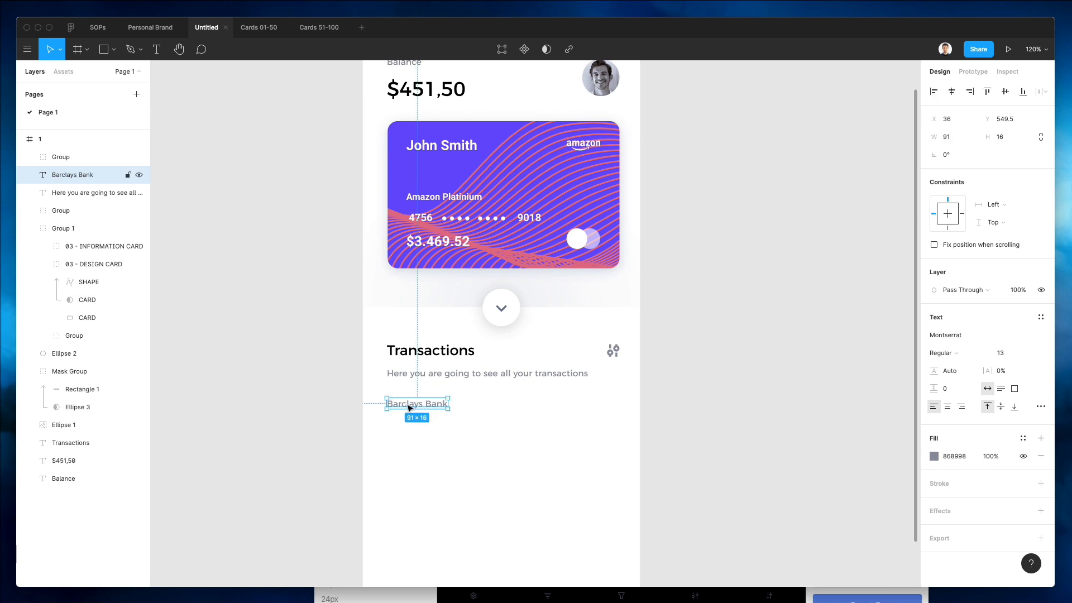
drag(412, 404, 443, 419)
scroll(442, 417, down, 4)
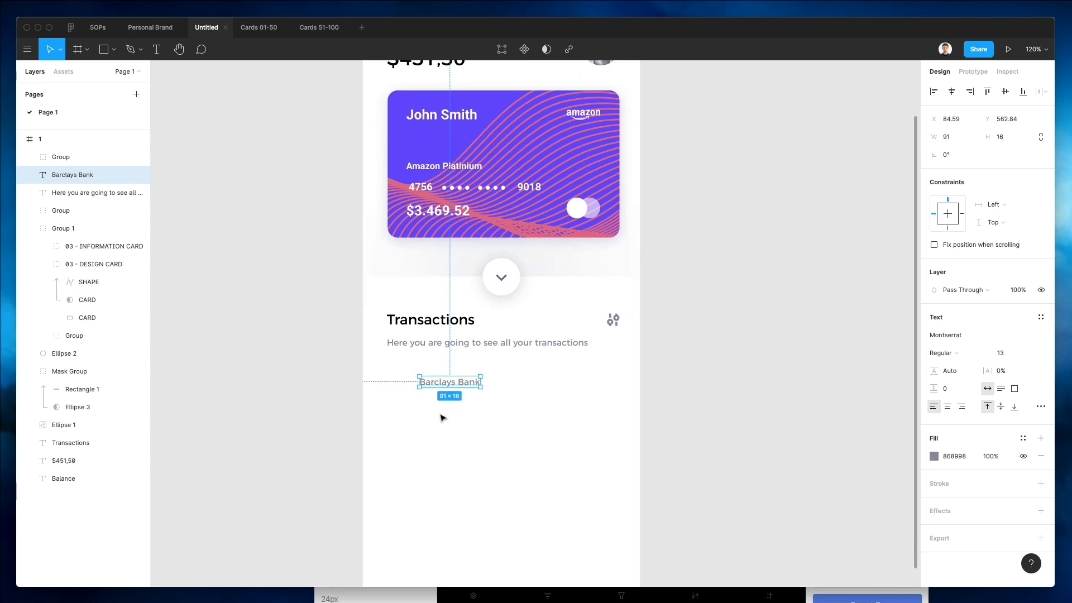
Duplicate the Barclays Bank label below itself and change the copy's text to 23rs November 2022.
drag(442, 358, 441, 369)
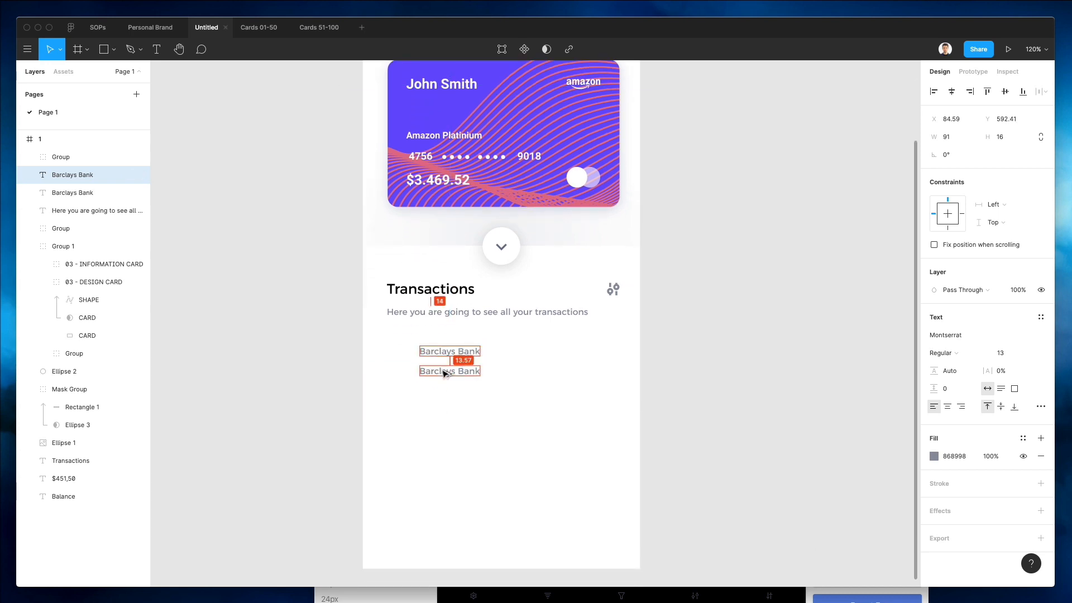
double_click(441, 370)
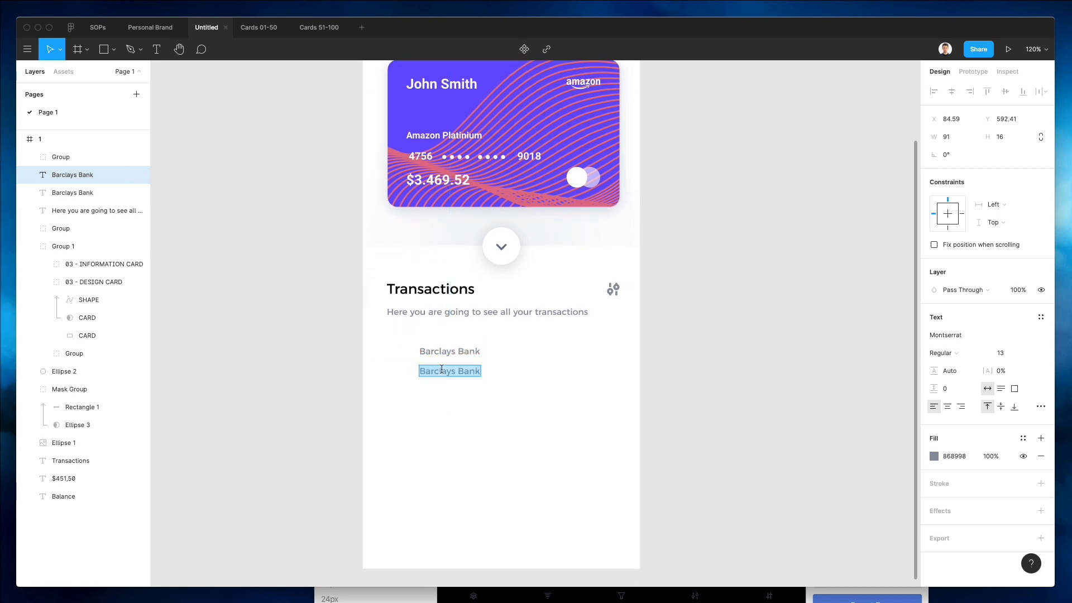
text(23rs)
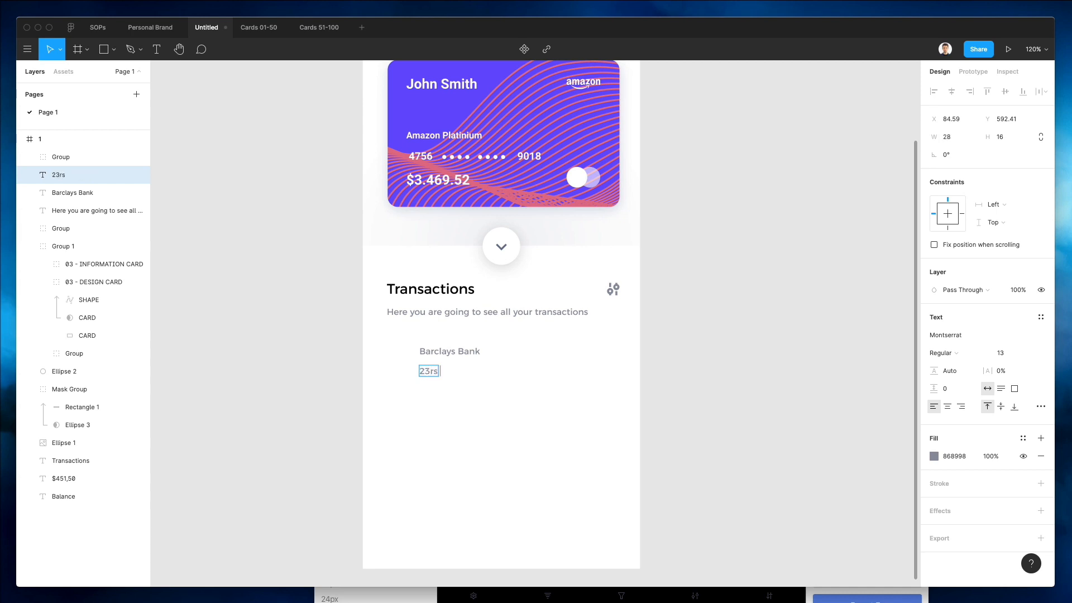
text( November 2)
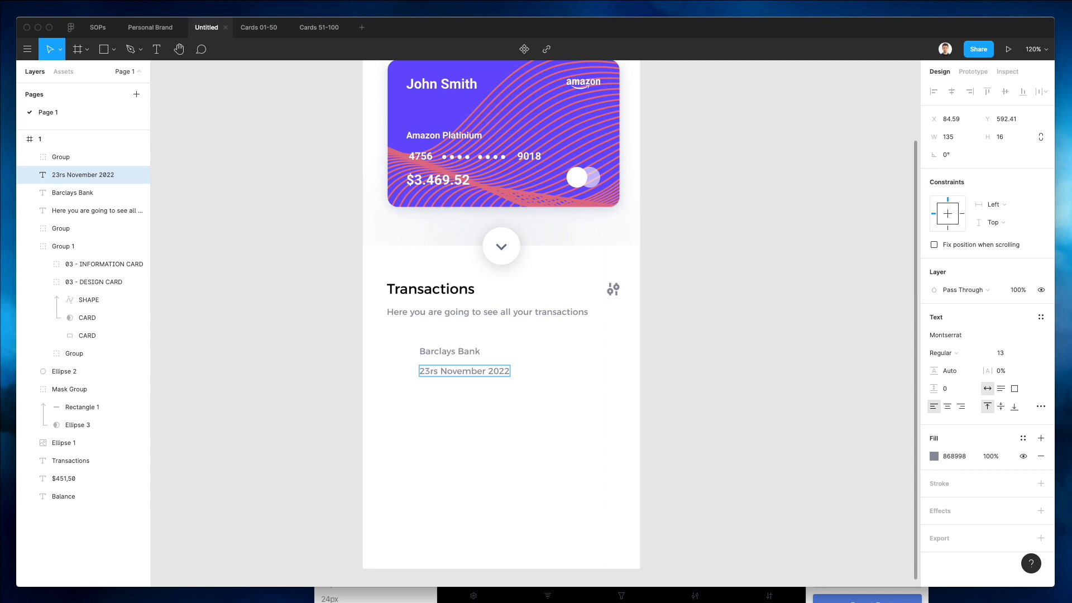
text(022)
key(Escape)
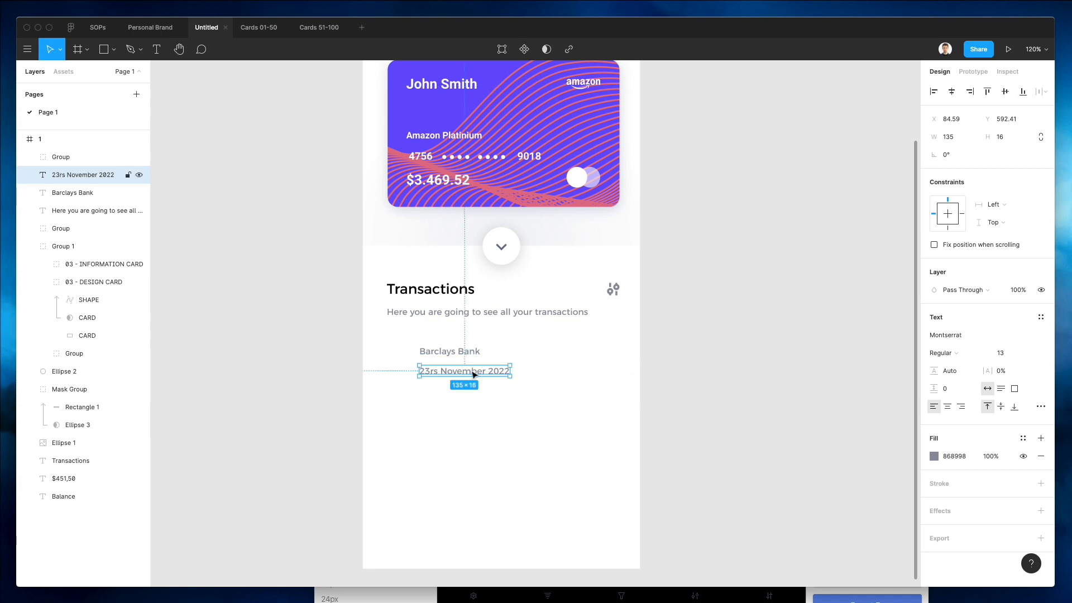
Duplicate the date label below itself and change the copy's text to + $ 9,890.00.
drag(474, 374, 474, 394)
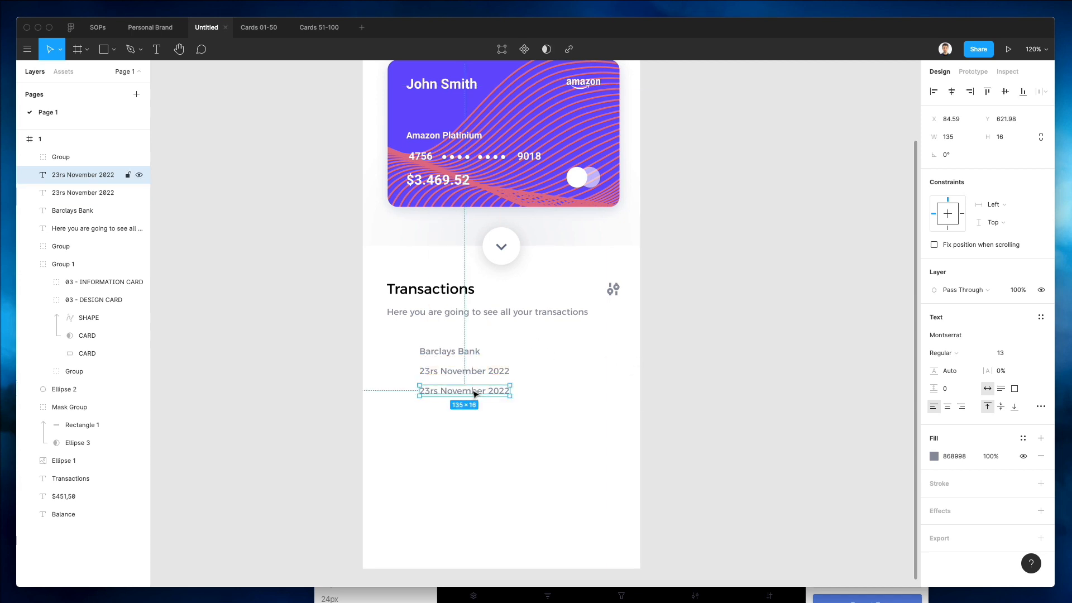
double_click(473, 390)
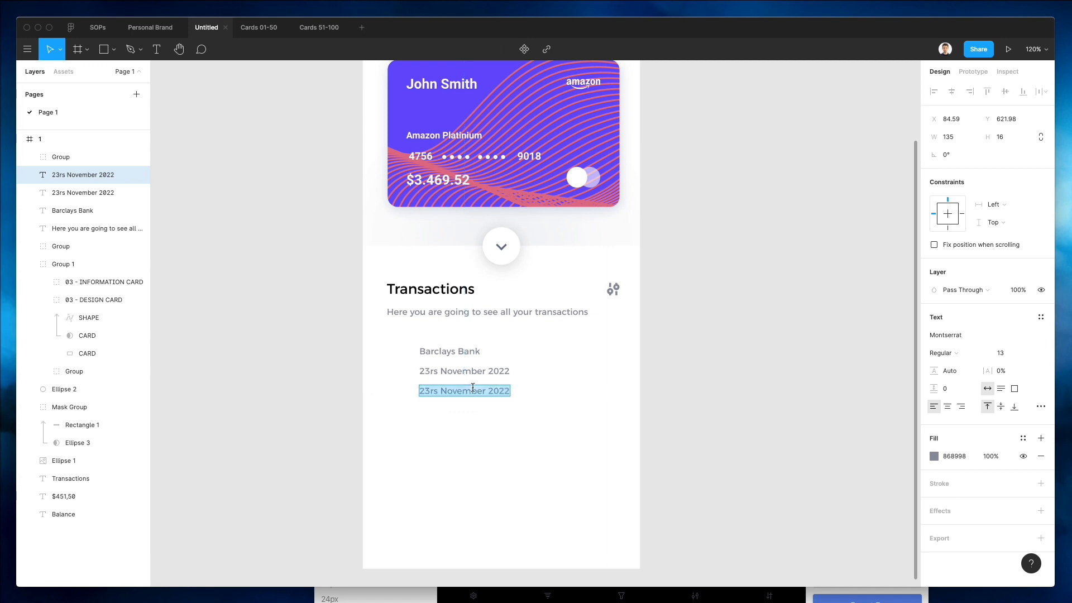
text(+ $)
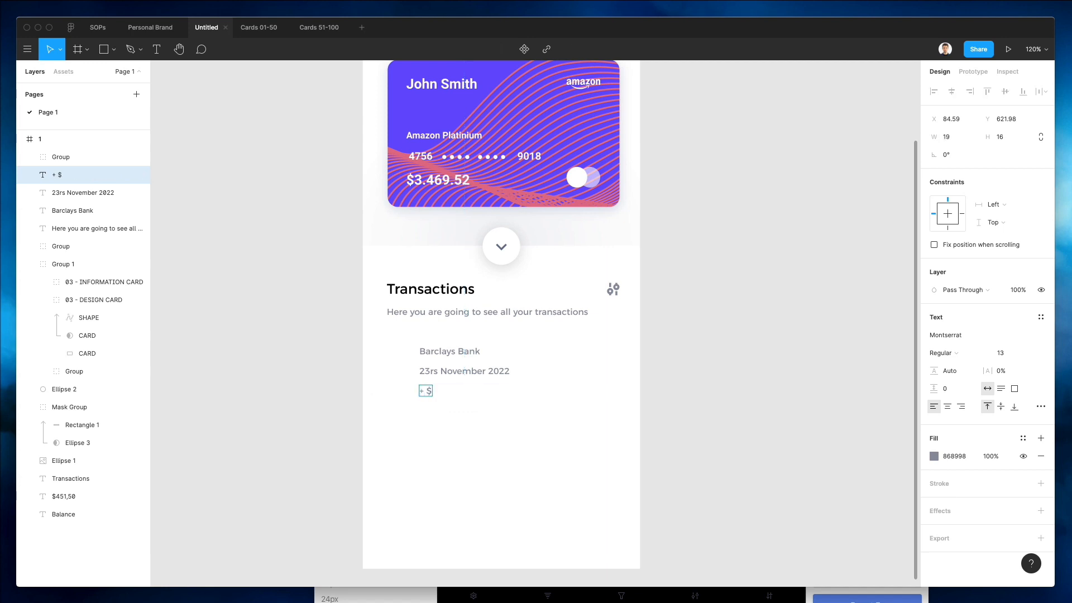
text(5)
key(BackSpace)
text(9,890)
Colour the amount text green 00DE73 and set its font weight to SemiBold.
key(ctrl+a)
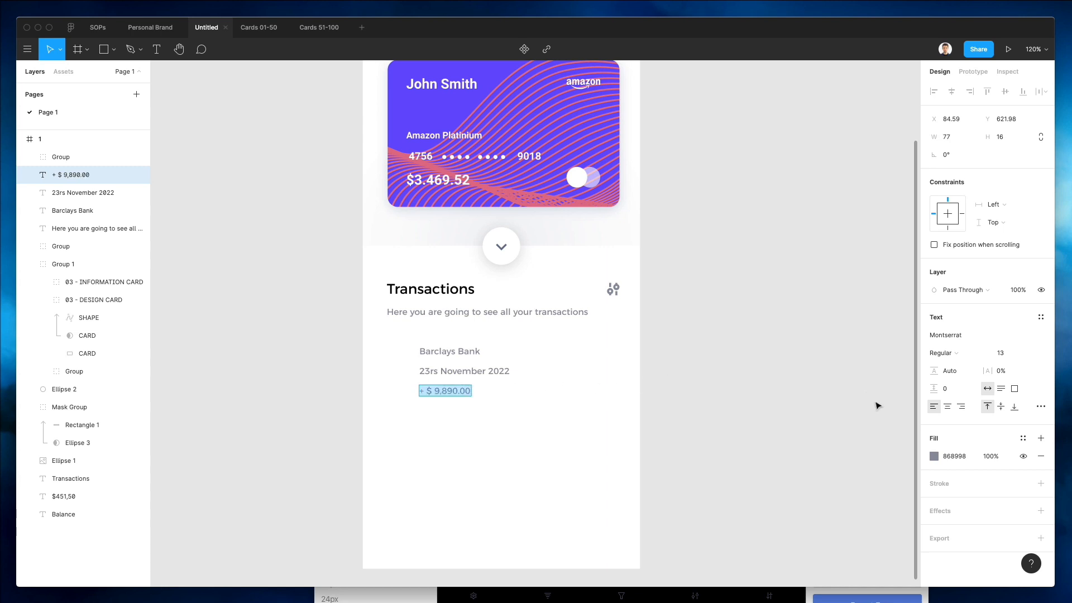
click(933, 456)
drag(862, 456, 853, 455)
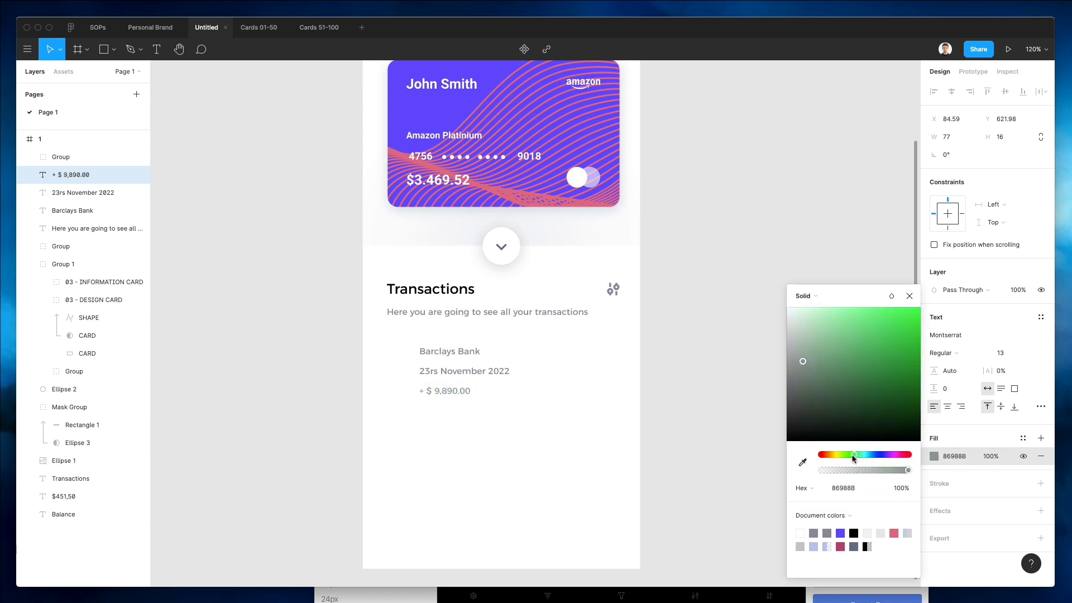
drag(910, 325, 938, 328)
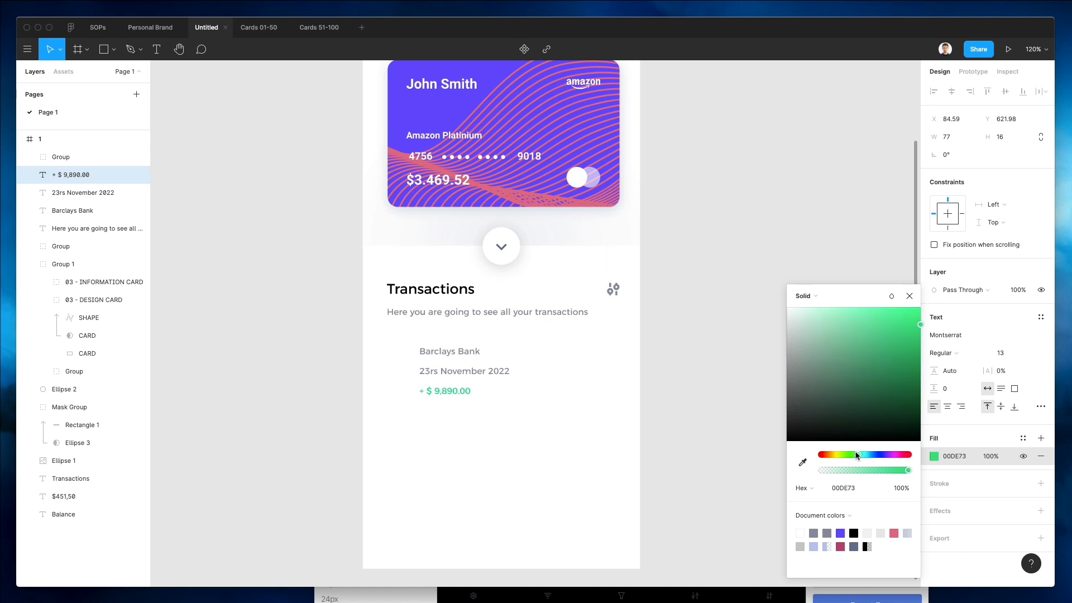
click(943, 352)
click(936, 378)
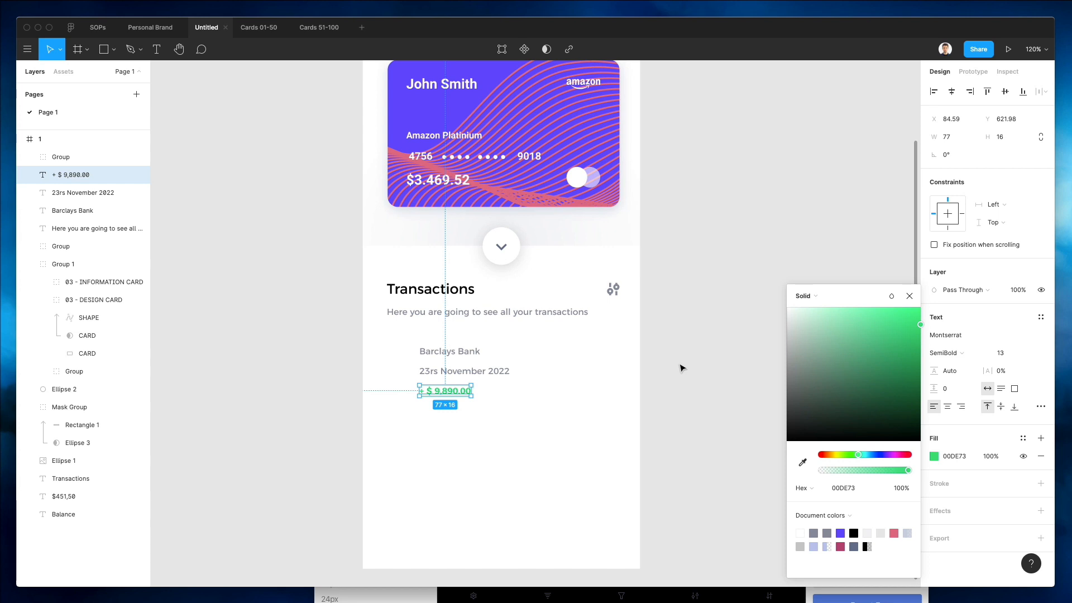
click(943, 353)
click(943, 337)
click(702, 362)
Style the Barclays Bank label with the heading's black 000000 colour, font size 16 and Medium weight.
click(447, 352)
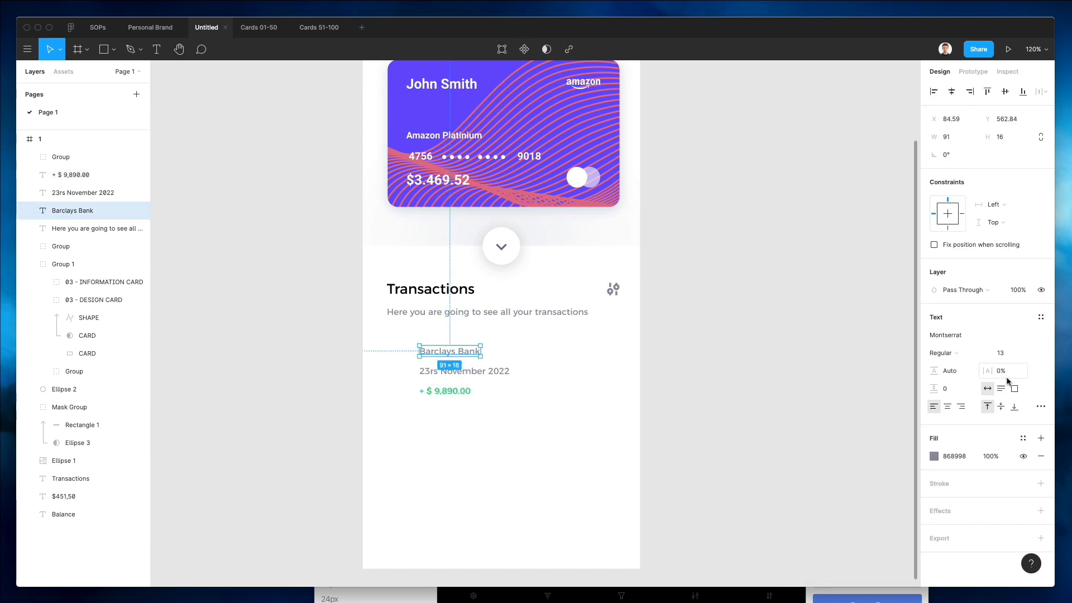
click(933, 456)
key(i)
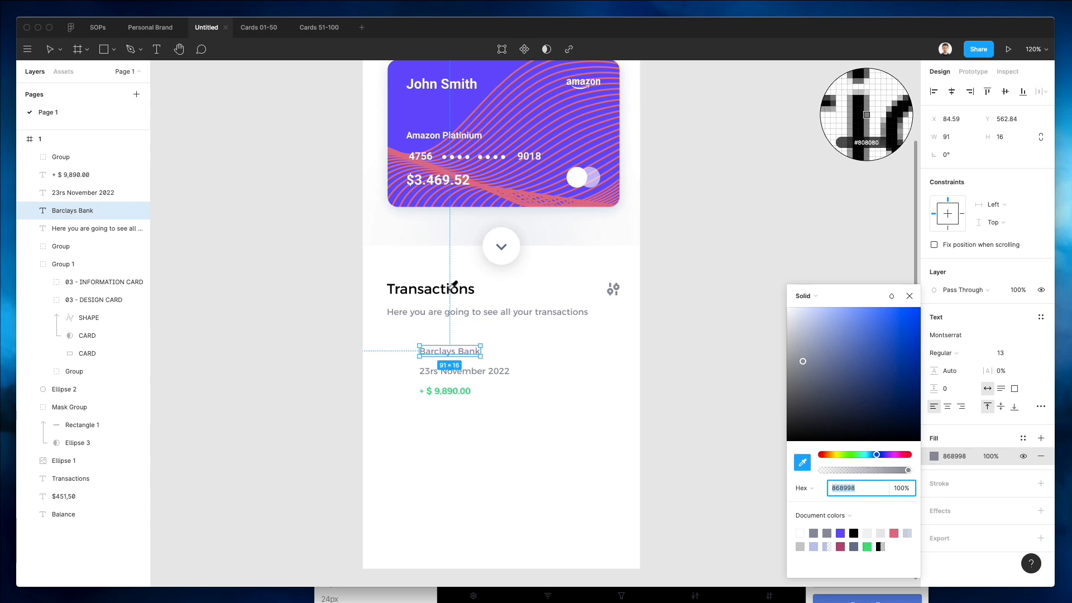
click(454, 286)
click(1003, 354)
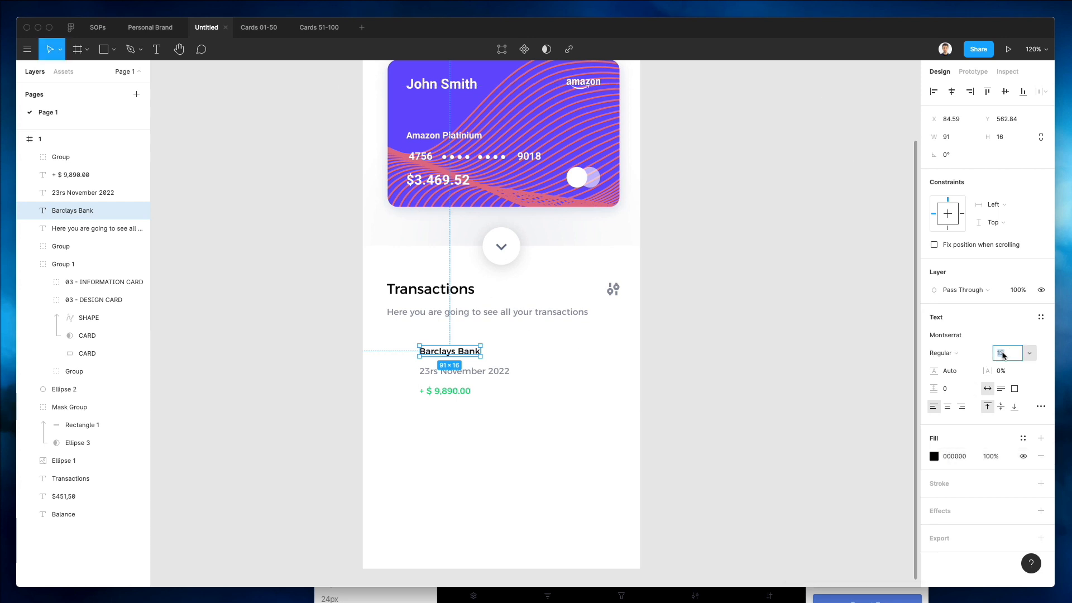
text(16)
key(Return)
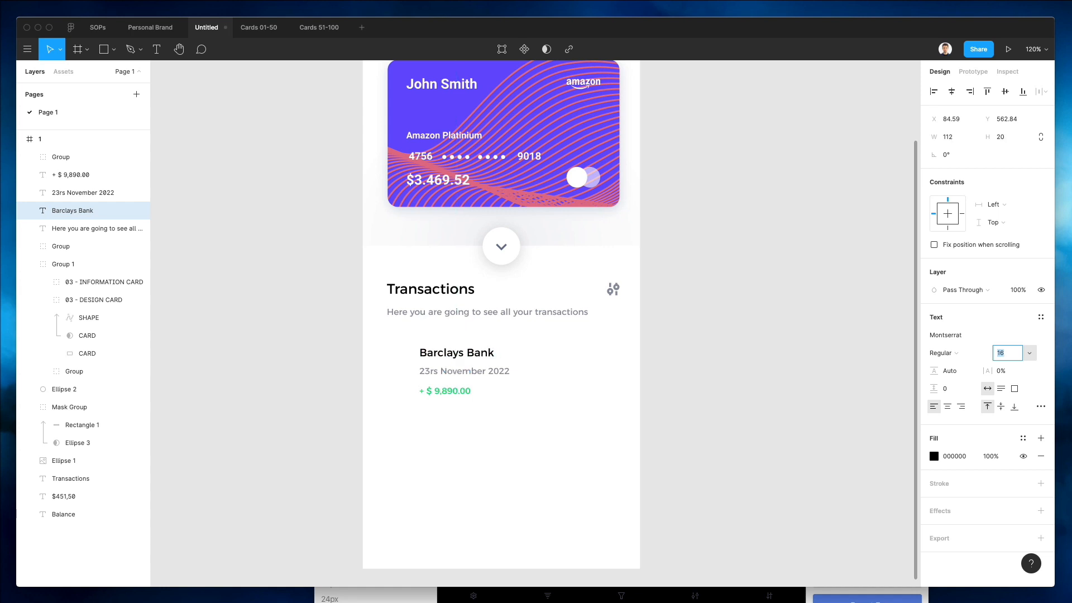
click(955, 354)
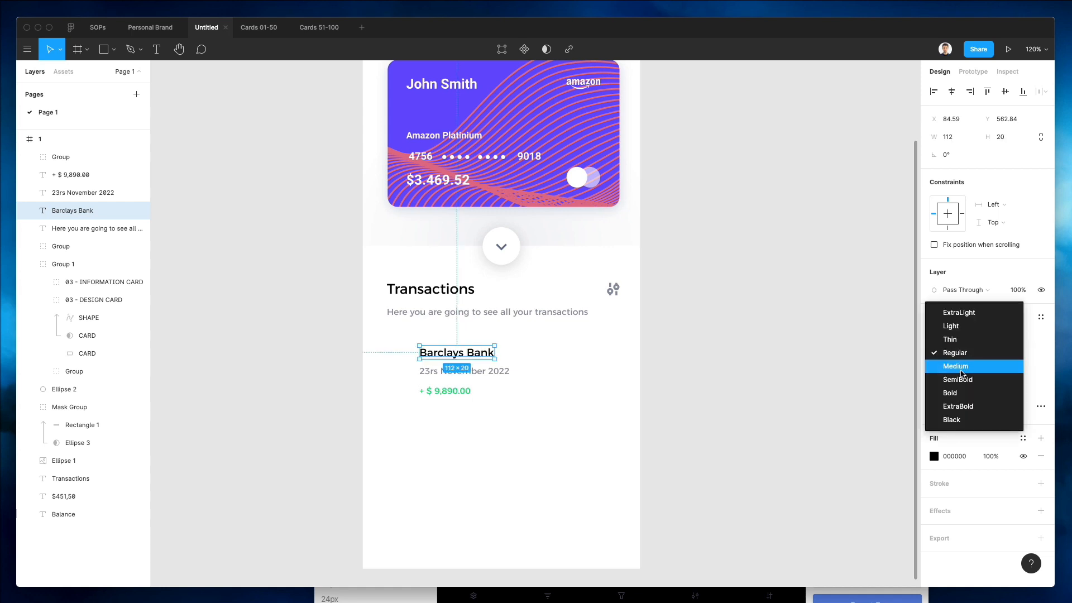
click(961, 373)
click(672, 345)
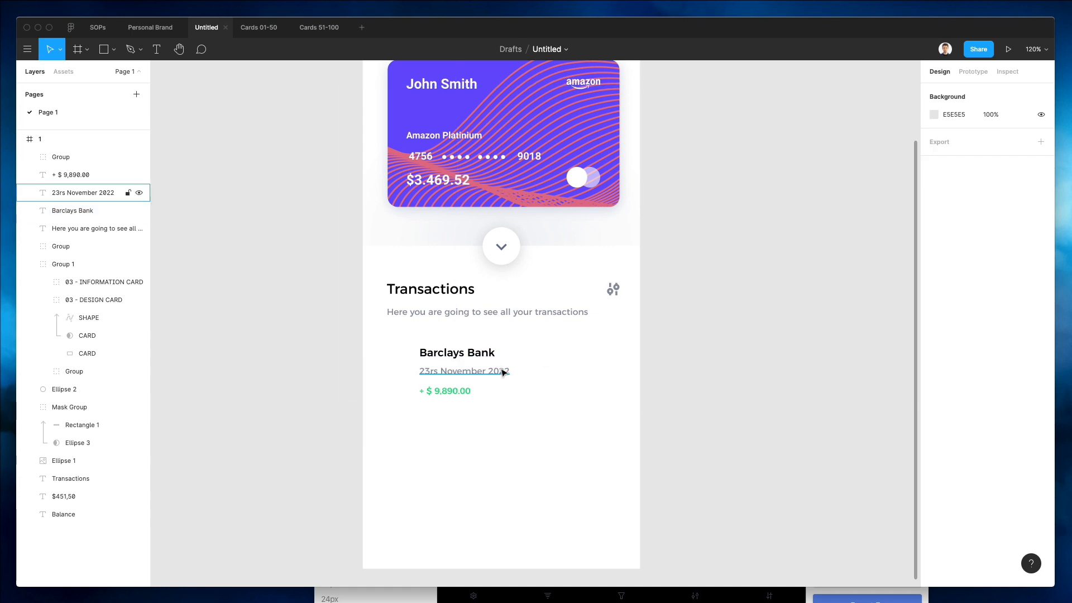
click(503, 372)
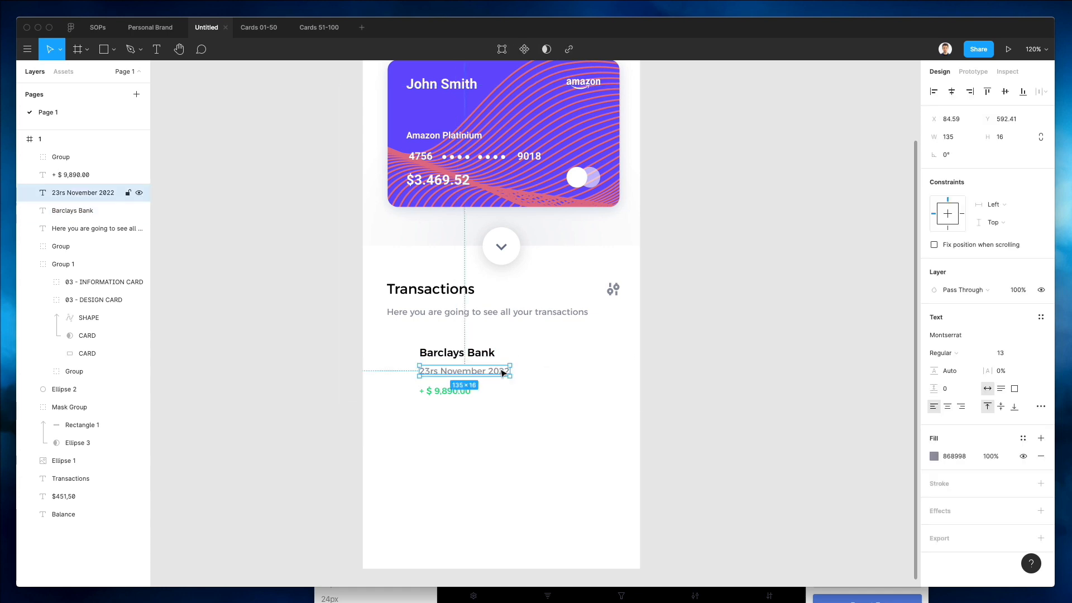
click(462, 352)
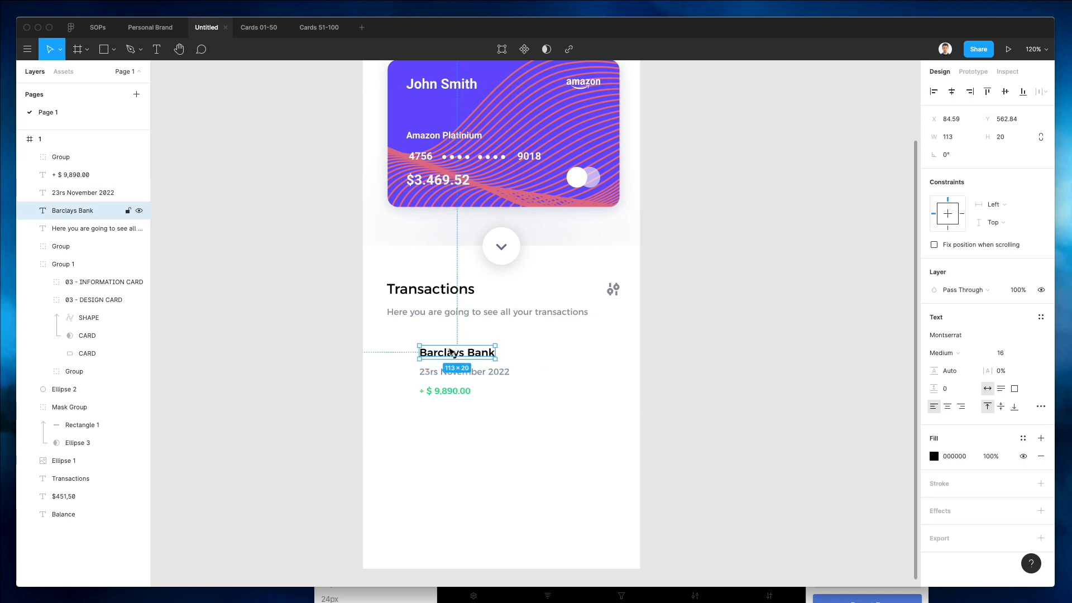
click(734, 371)
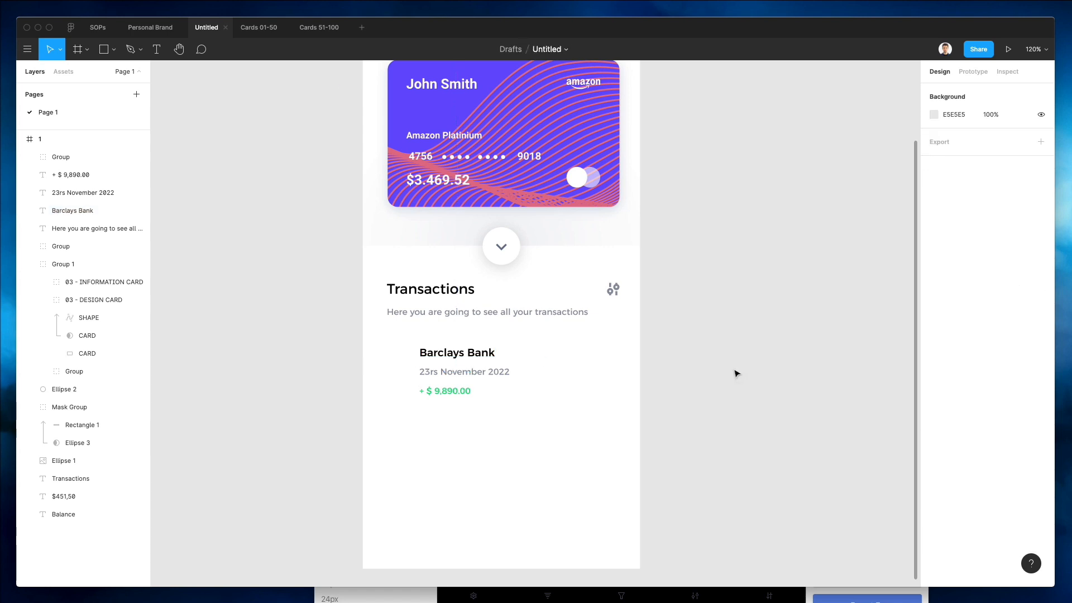
Copy the arrow button's chevron into the Barclays Bank row as a right-pointing arrow and nudge it right.
scroll(734, 370, up, 3)
scroll(736, 371, down, 2)
scroll(736, 371, down, 1)
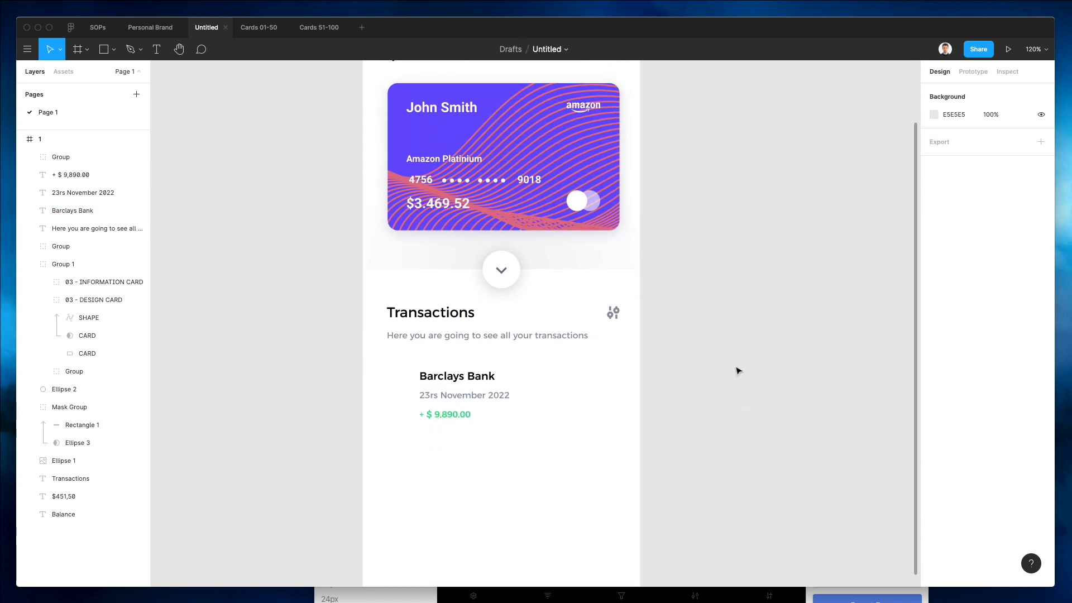
key(l)
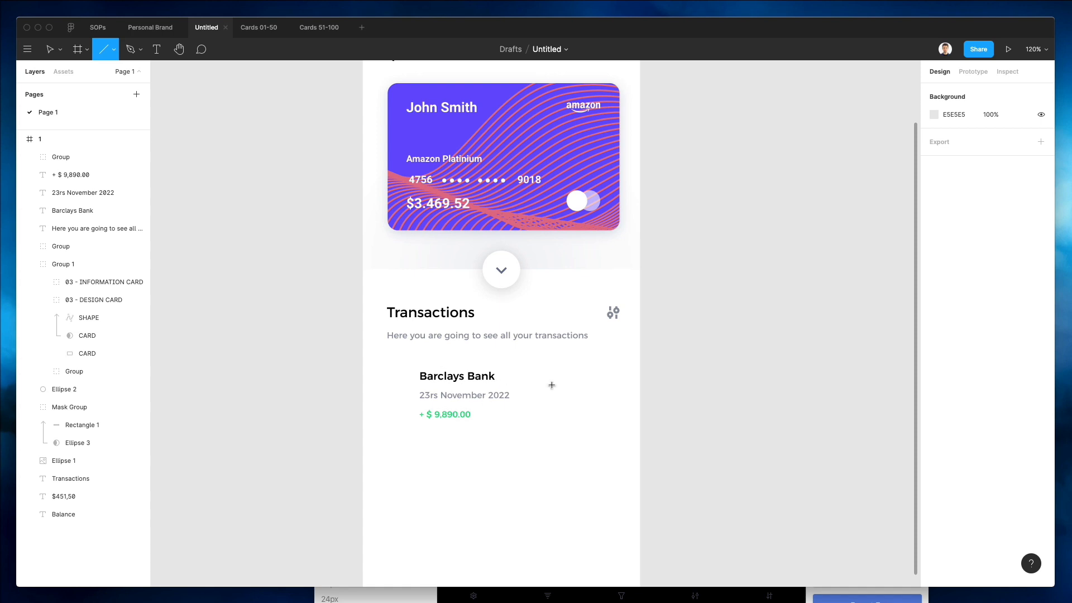
key(v)
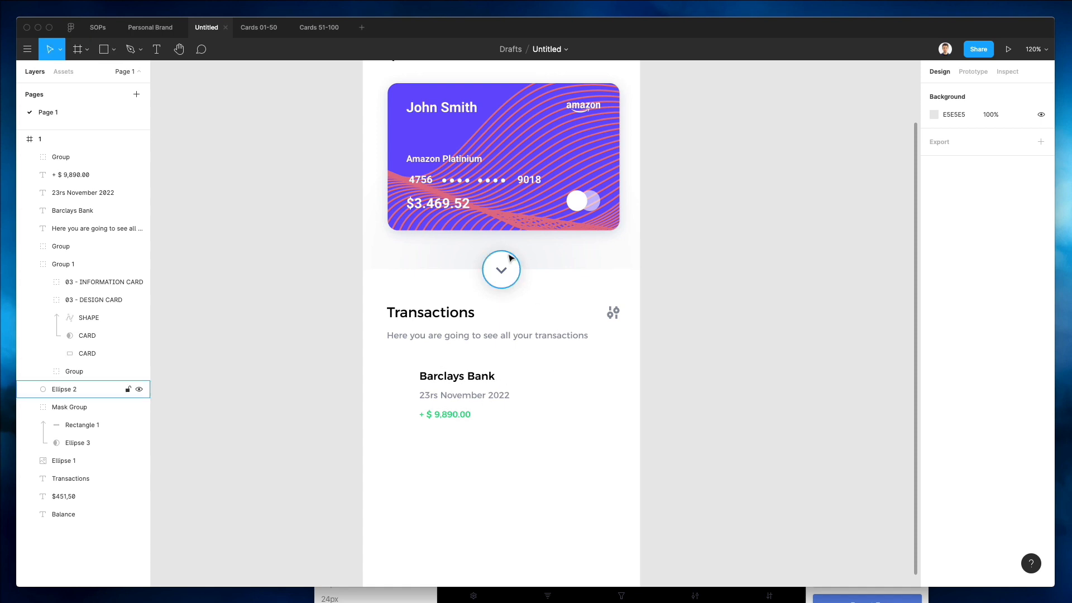
click(501, 271)
drag(501, 270, 557, 381)
key(super+z)
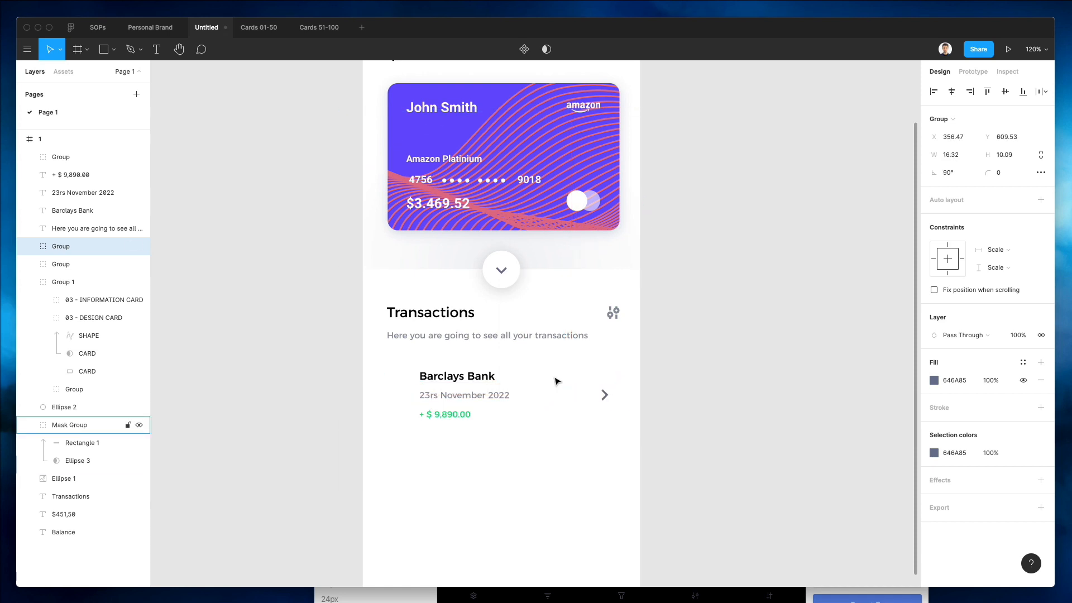
key(Right)
key(Right)
key(Right)
Draw a rectangle about 347 × 85 px, place it behind the Barclays Bank row's texts, and stretch it to about 116 px tall.
click(739, 407)
key(r)
scroll(641, 411, down, 1)
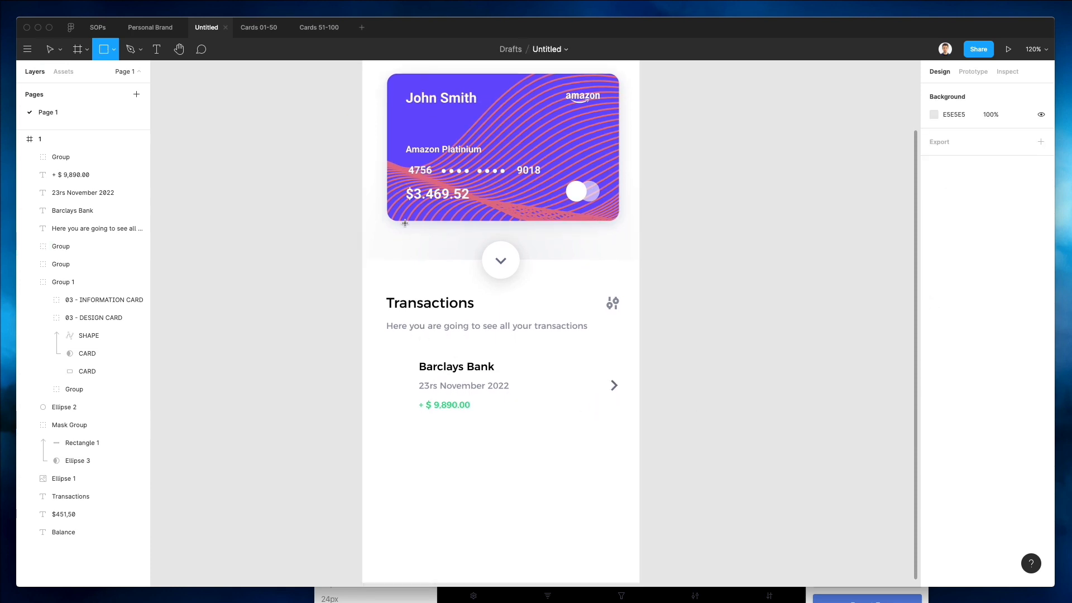
drag(386, 202, 619, 257)
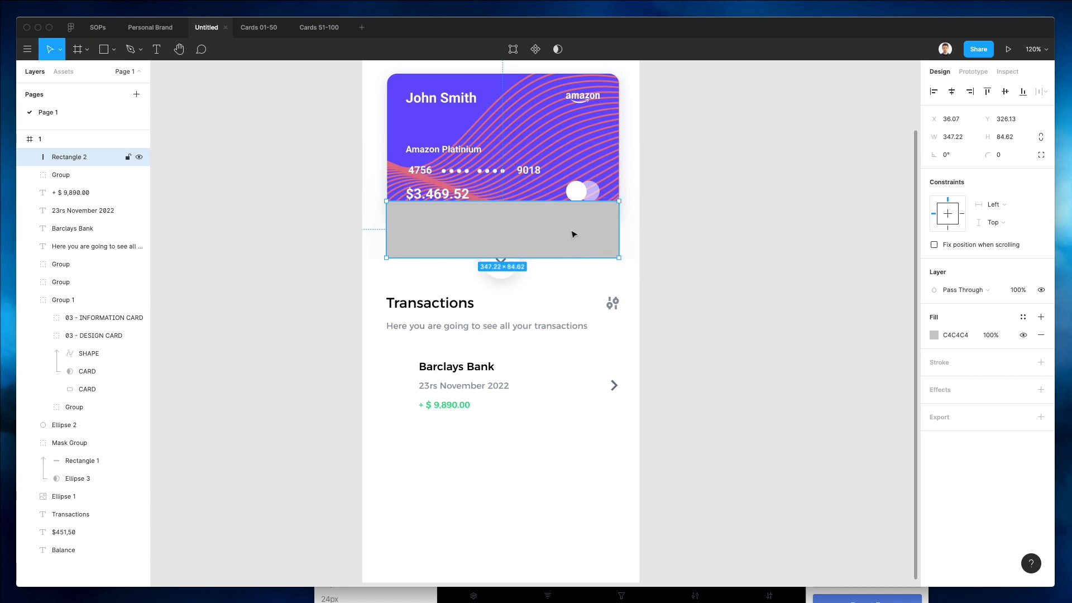
drag(571, 232, 571, 390)
key(super+bracketleft)
key(super+bracketleft)
key(super+bracketleft)
key(super+bracketleft)
key(super+bracketleft)
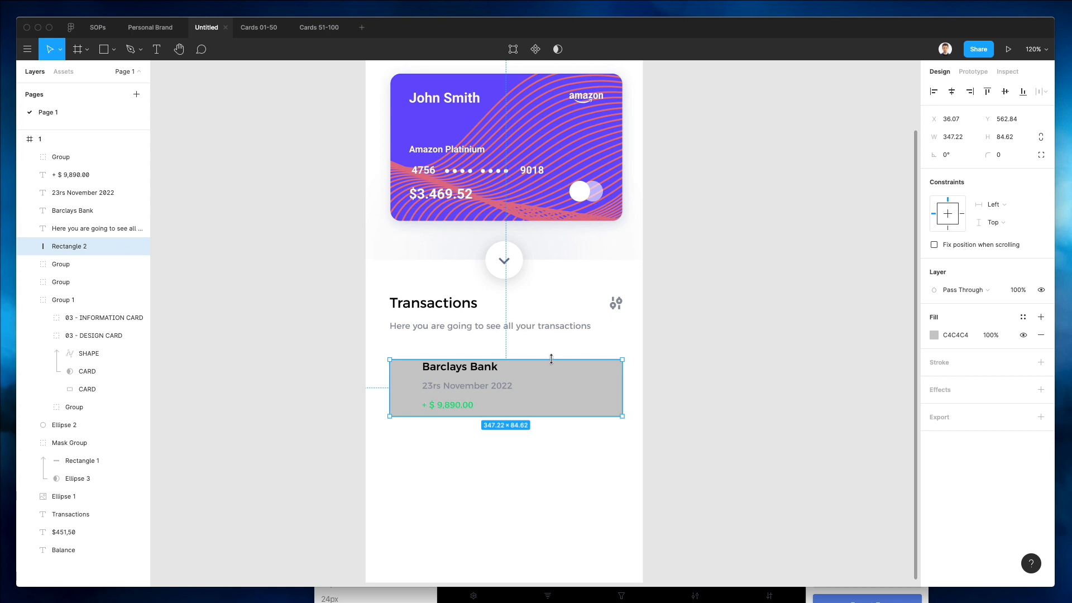
drag(551, 359, 555, 348)
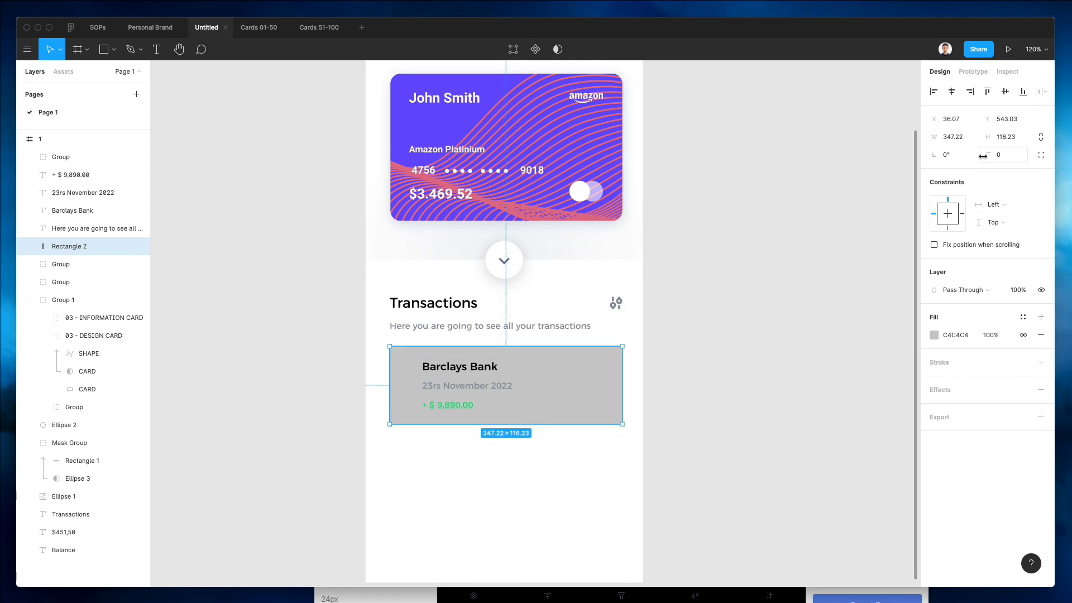
Fill the Barclays Bank row rectangle with white FFFFFF.
drag(987, 154, 32, 154)
click(930, 338)
drag(837, 335, 659, 221)
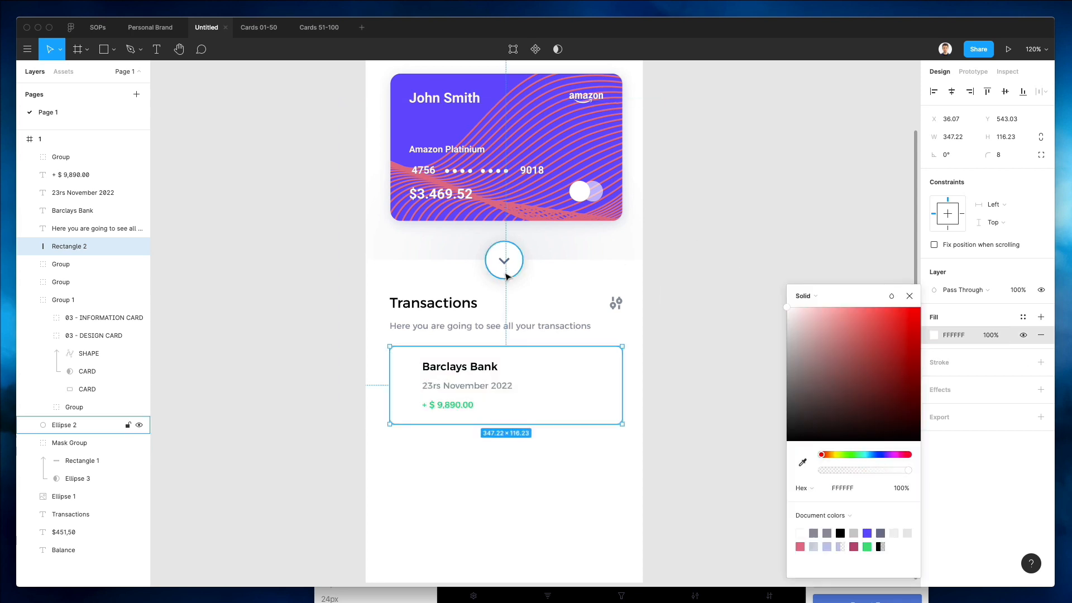
Copy the arrow button's drop shadow onto the row rectangle and round its corners to 9.
click(502, 278)
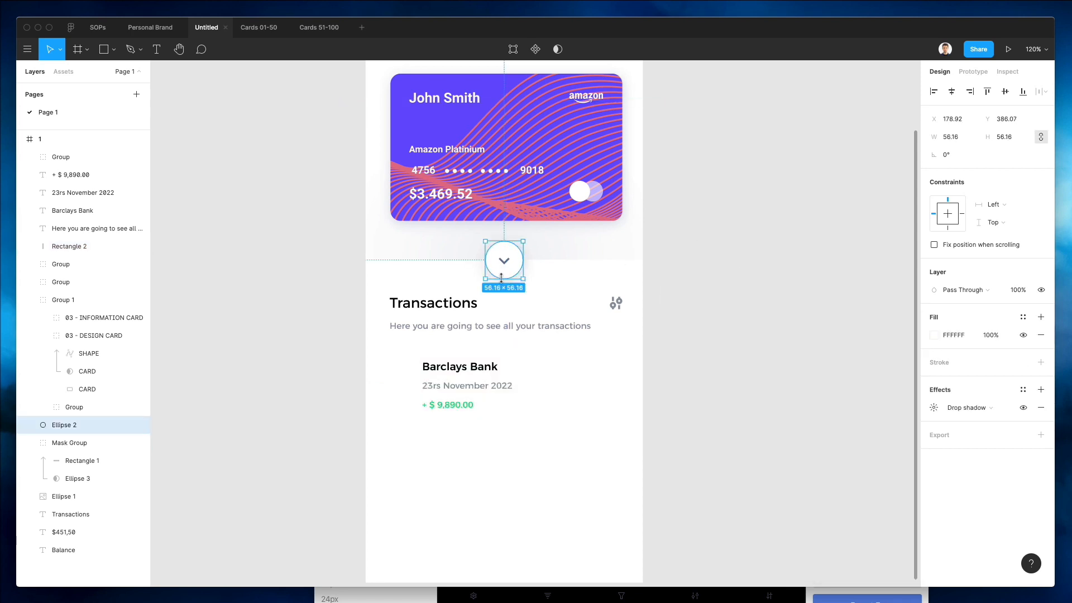
click(517, 362)
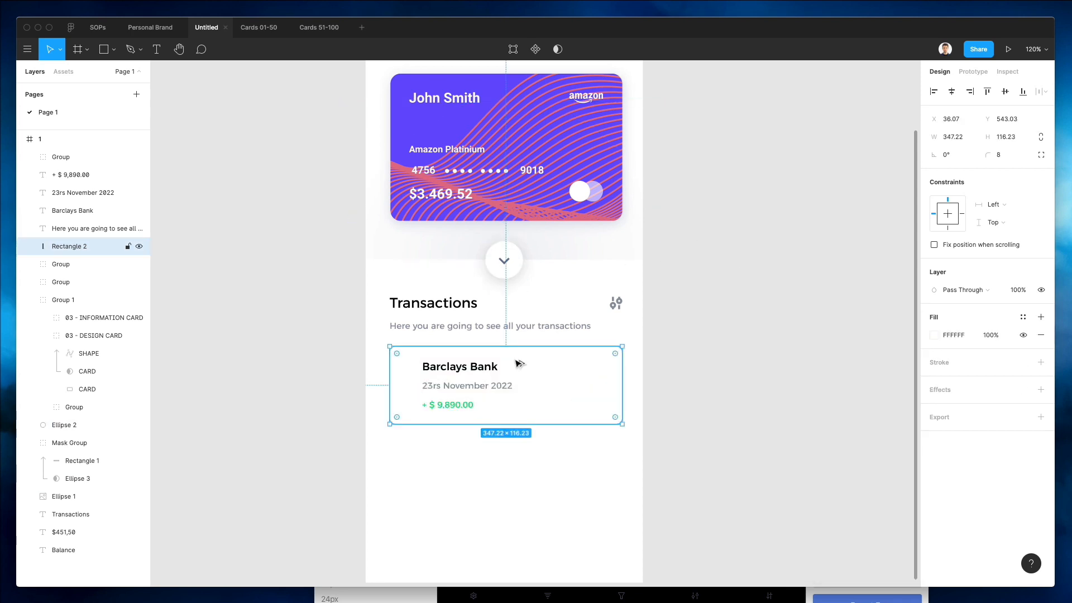
click(697, 371)
click(604, 364)
drag(977, 162, 59, 155)
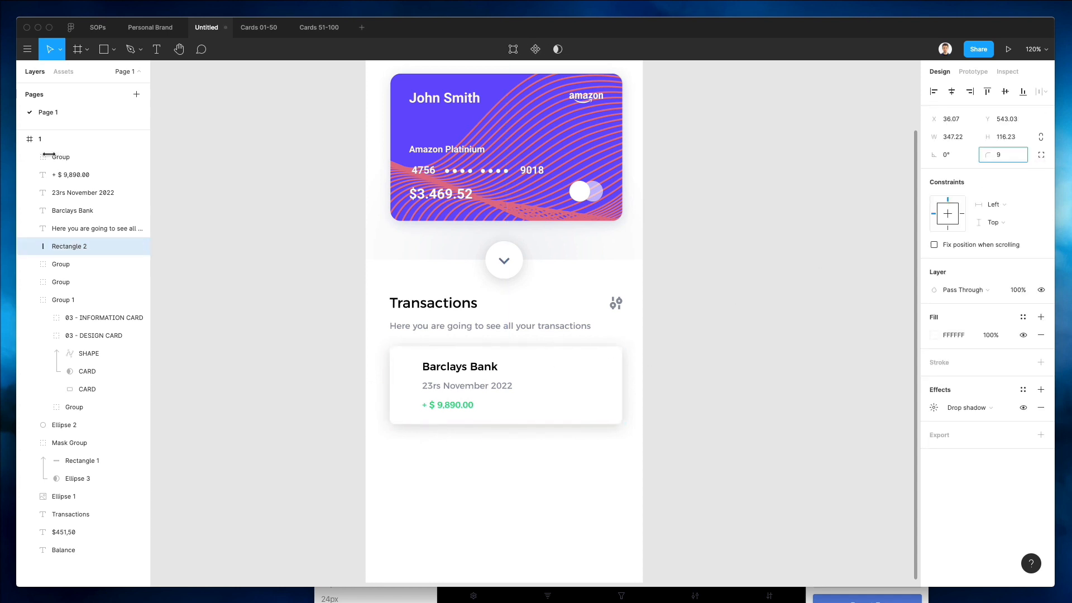
Change the drop shadow colour of both the row rectangle and the arrow button to 8991A6.
scroll(721, 346, down, 5)
click(722, 346)
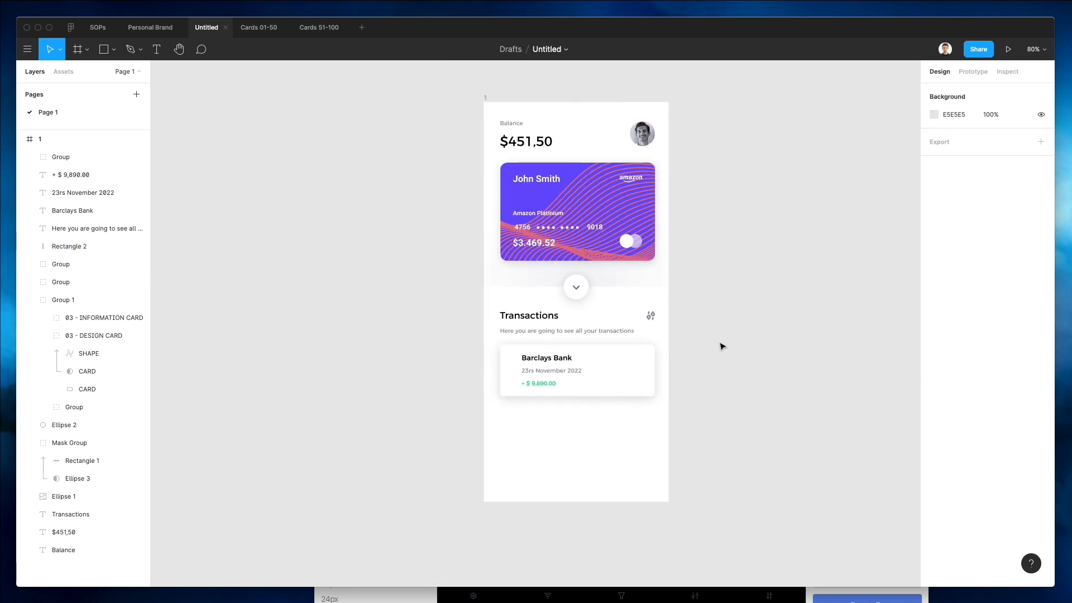
scroll(722, 346, up, 1)
click(649, 393)
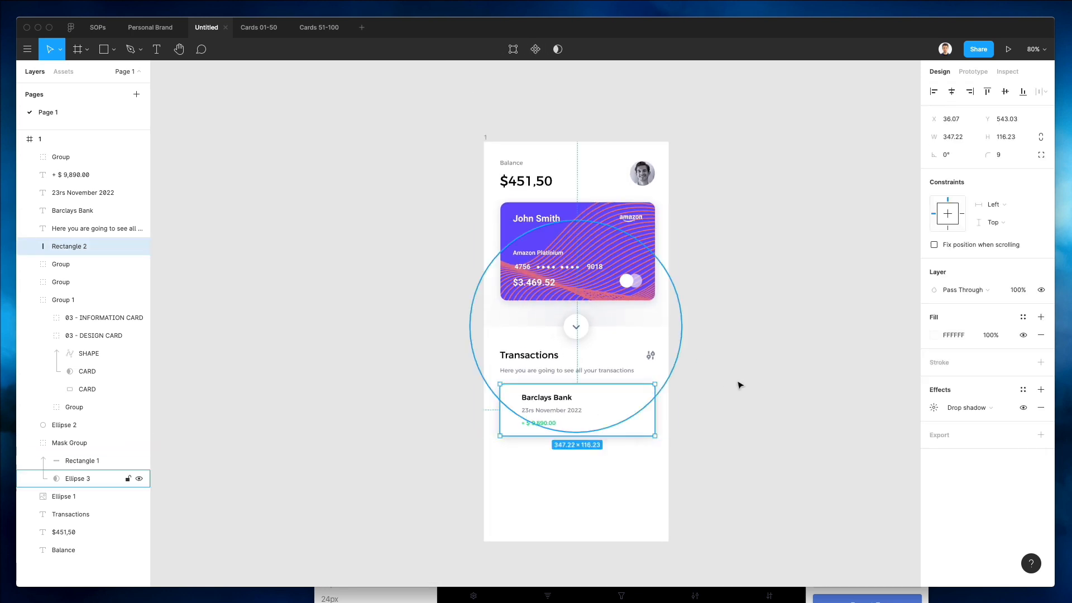
shift+click(575, 326)
click(933, 453)
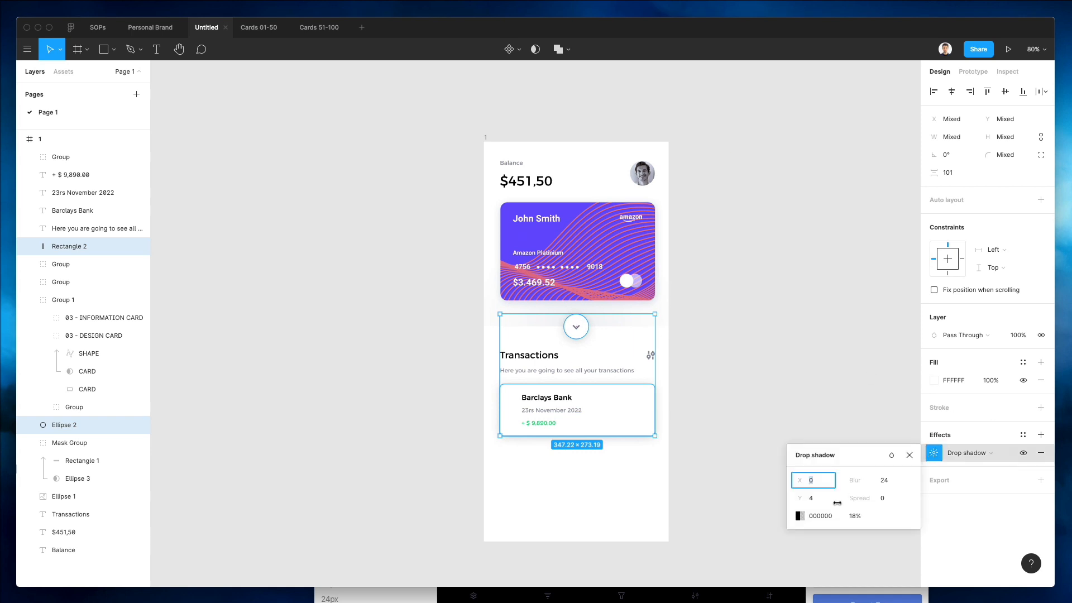
click(799, 516)
drag(738, 455, 738, 456)
drag(663, 370, 661, 374)
mouse_move(660, 362)
mouse_down()
mouse_move(671, 342)
mouse_move(677, 362)
mouse_up()
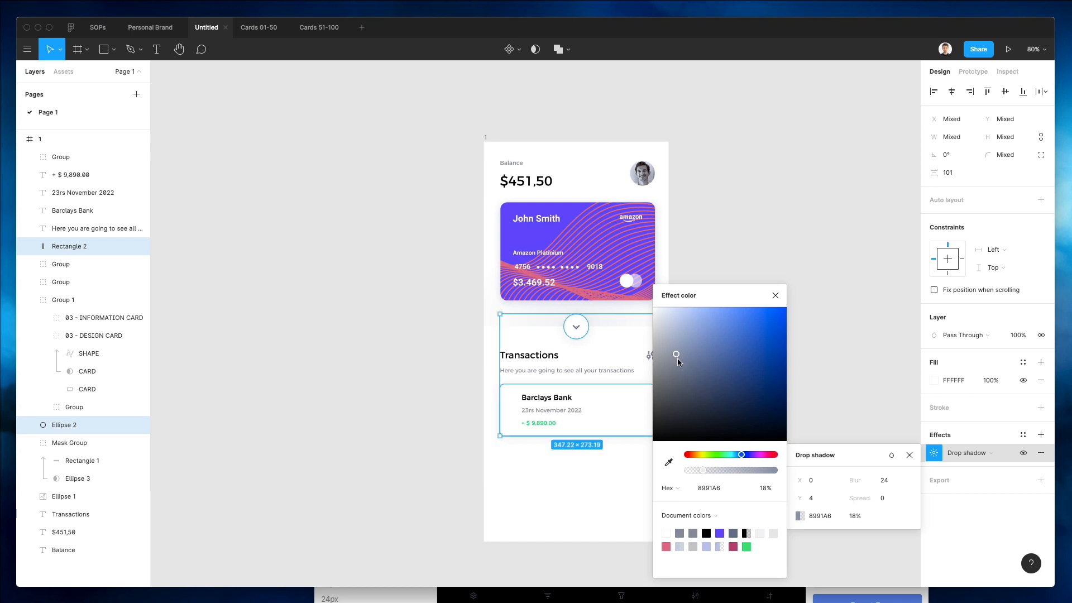
click(468, 411)
scroll(583, 407, up, 5)
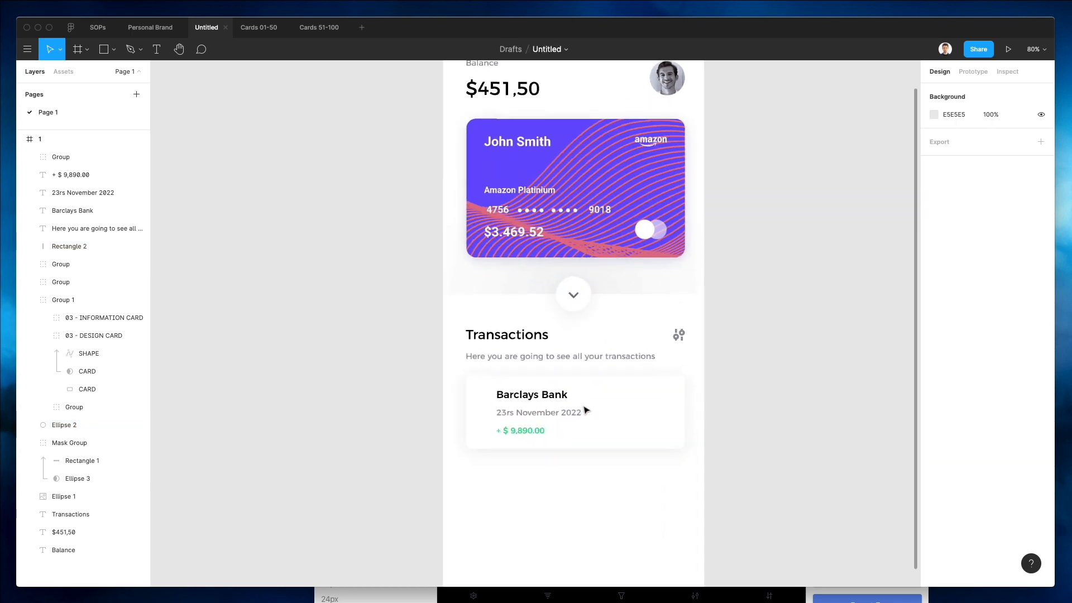
Send the row rectangle three levels backward in the layer order.
click(671, 395)
key(super+bracketleft)
key(super+bracketleft)
key(super+bracketleft)
key(super+bracketleft)
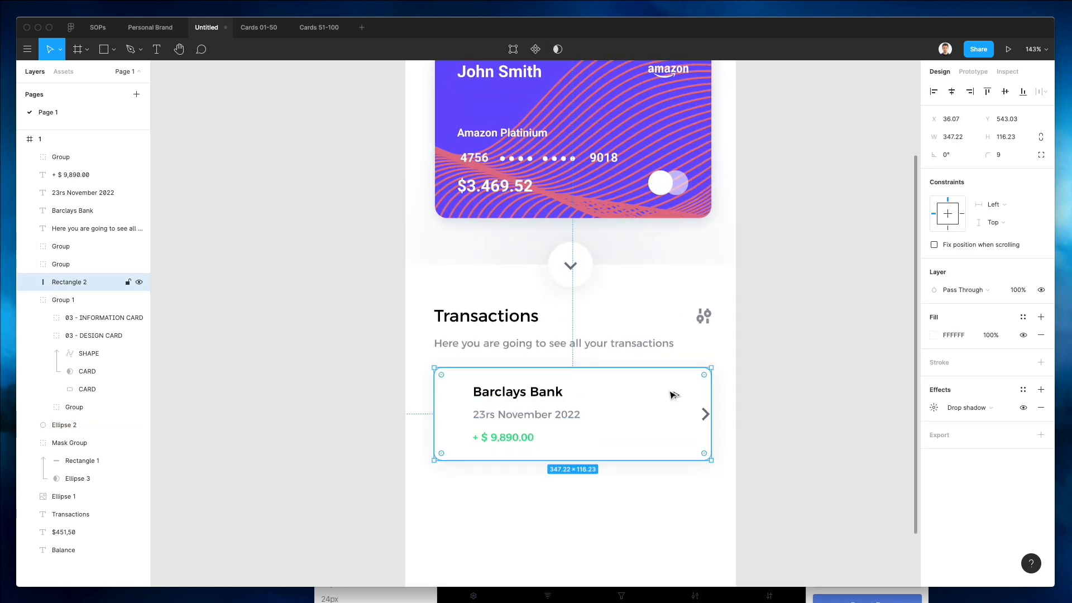
Move the row's chevron arrow about 22 px left and set its opacity to 50%.
click(706, 414)
key(shift+Left)
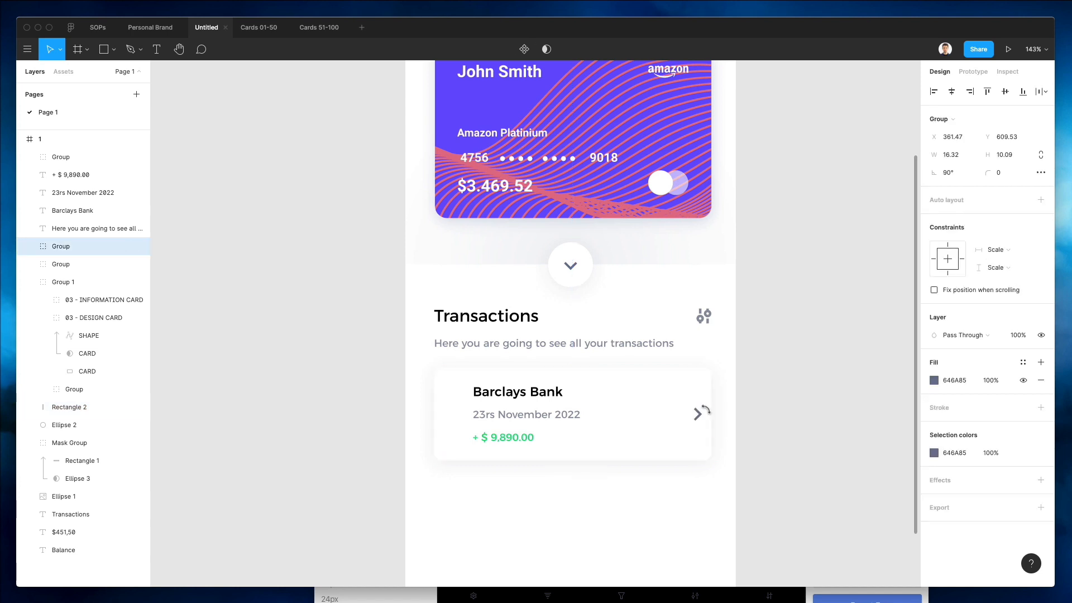
key(shift+Left)
key(5)
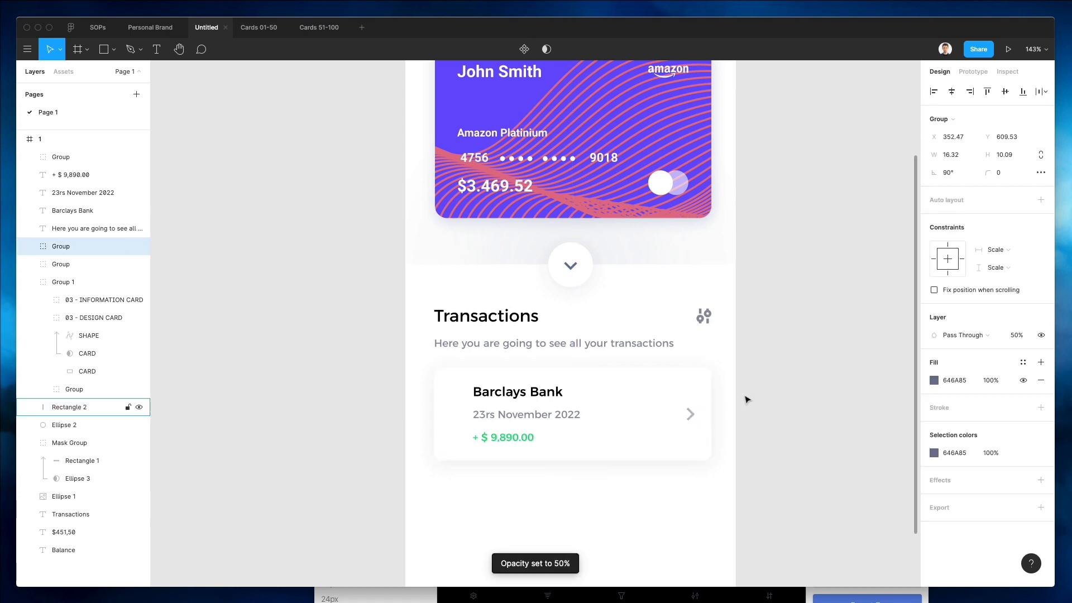
key(Left)
key(Left)
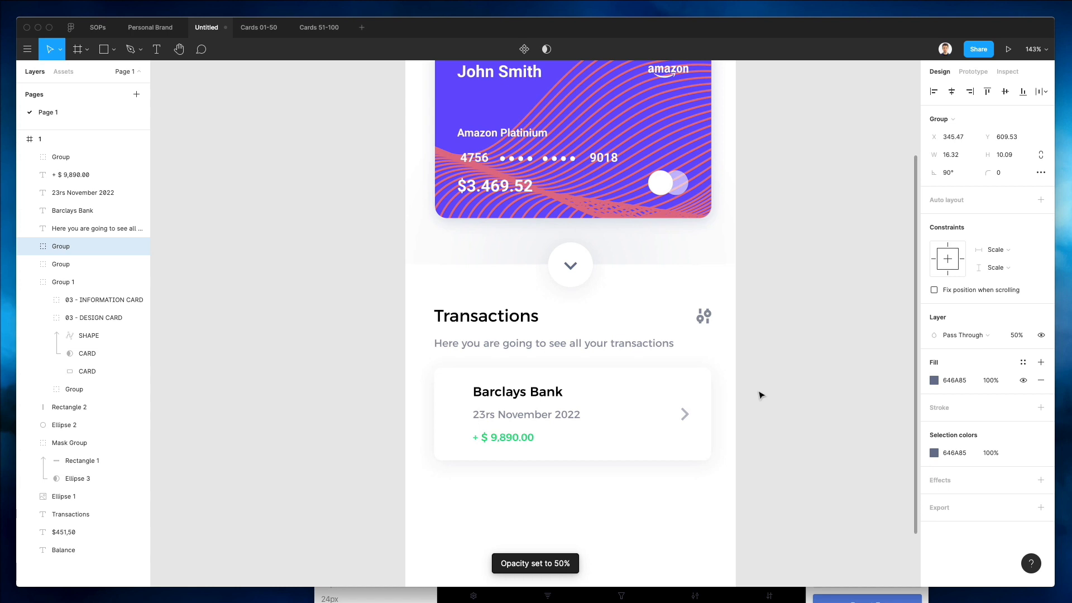
click(759, 395)
Shift the Barclays Bank name, date and amount texts together 30 px to the right.
click(517, 391)
shift+click(525, 415)
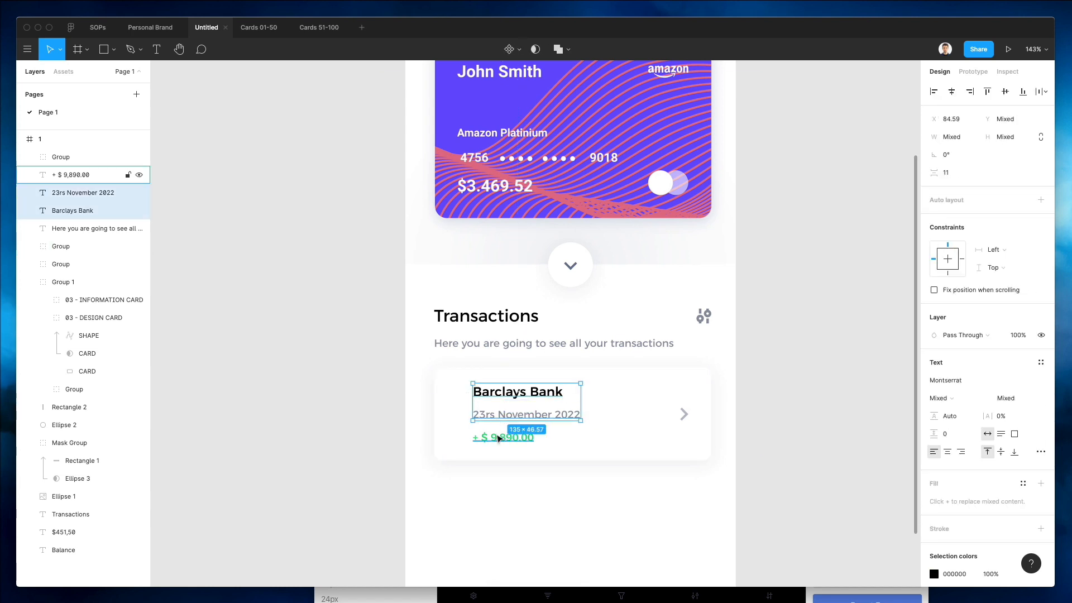
shift+click(498, 438)
key(shift+Right)
key(shift+Right)
key(shift+Right)
key(shift+Right)
key(shift+Right)
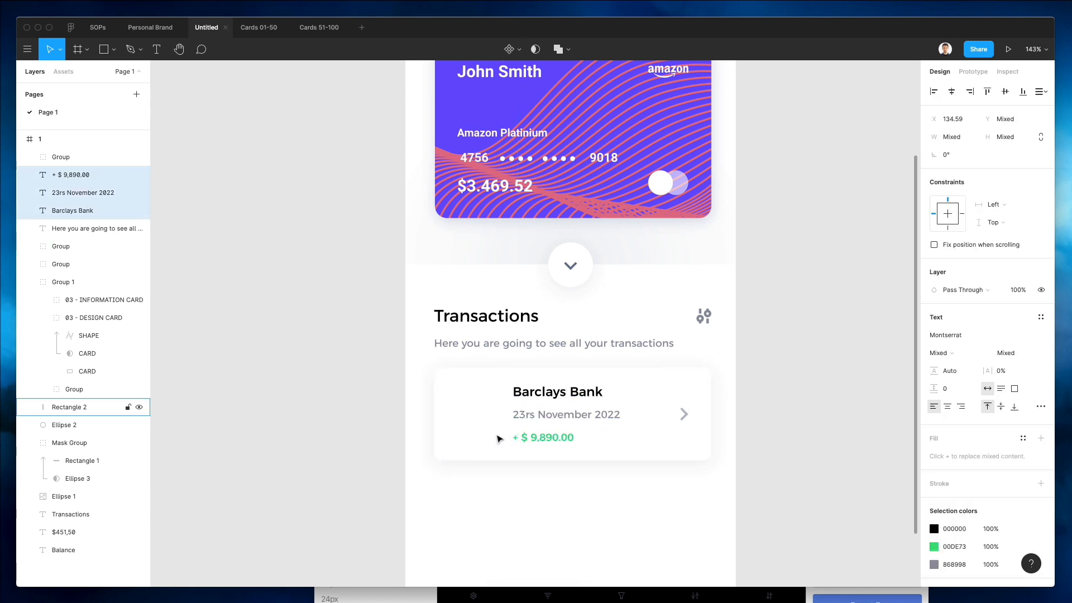
Duplicate the row rectangle into a 60 × 60 px square tile at the row's left side.
click(471, 395)
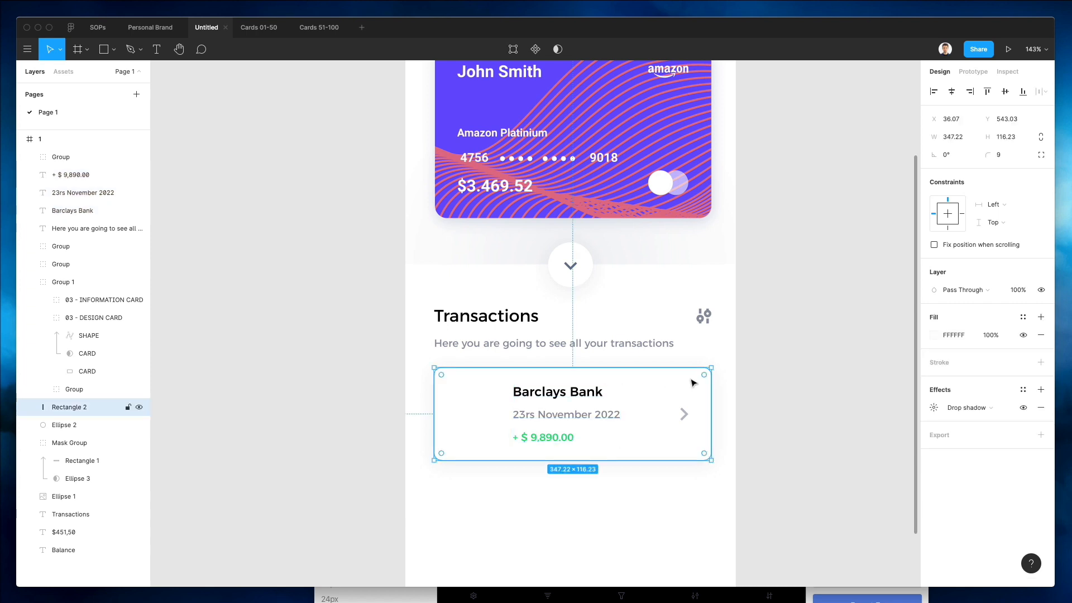
key(ctrl+c)
key(ctrl+v)
drag(711, 367, 490, 403)
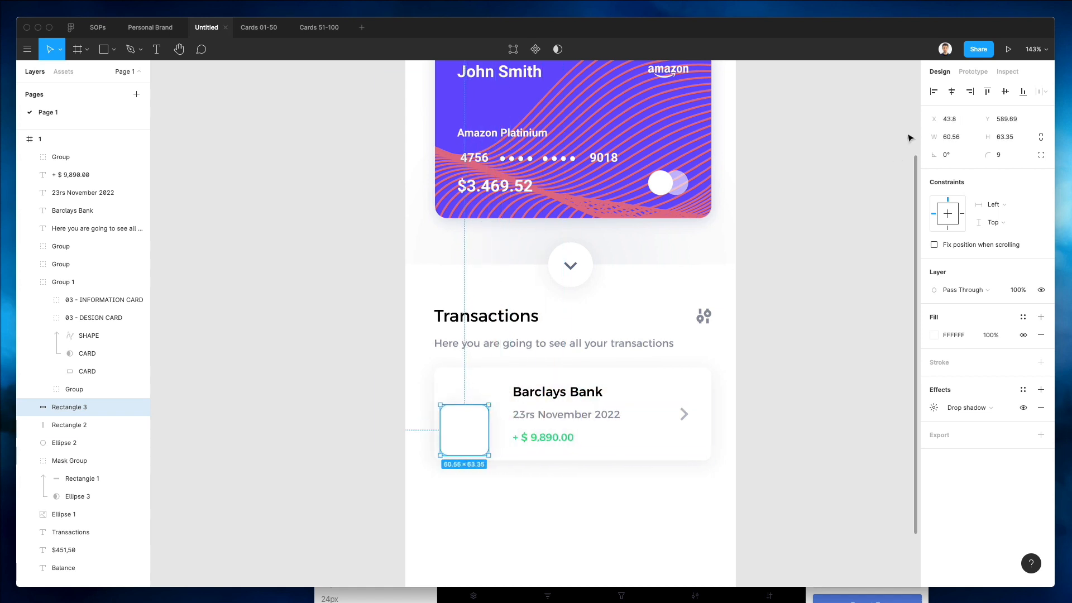
click(954, 141)
key(Tab)
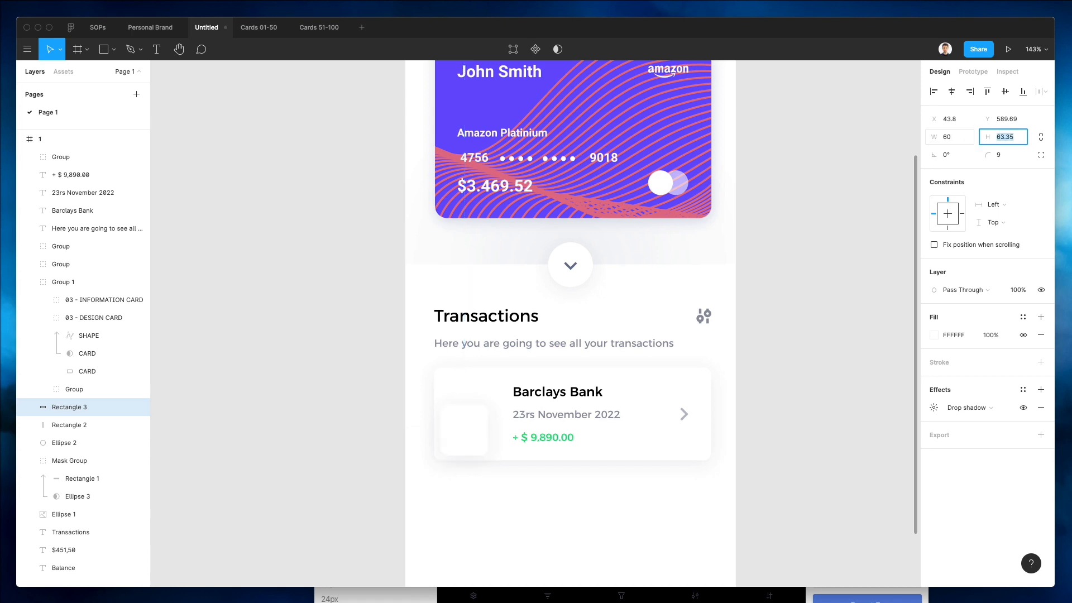
text(60)
key(Return)
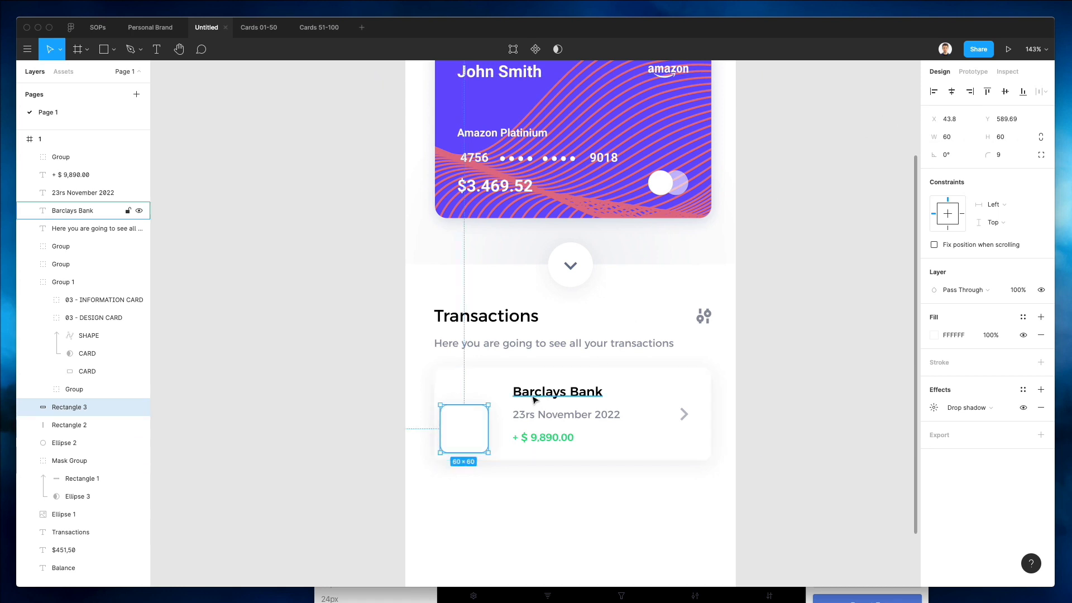
drag(461, 426, 471, 409)
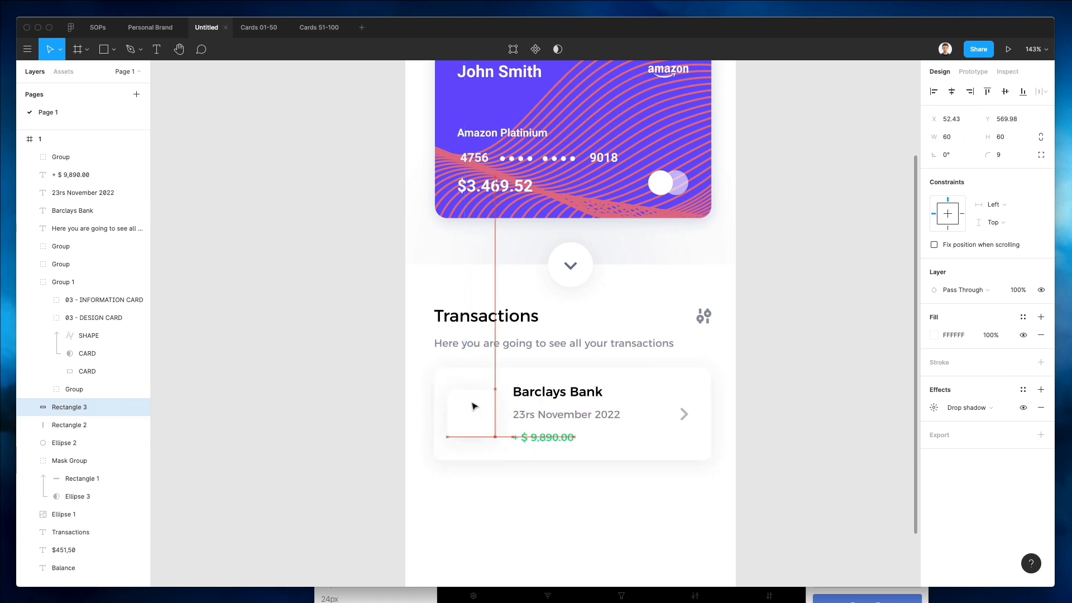
drag(472, 404, 474, 408)
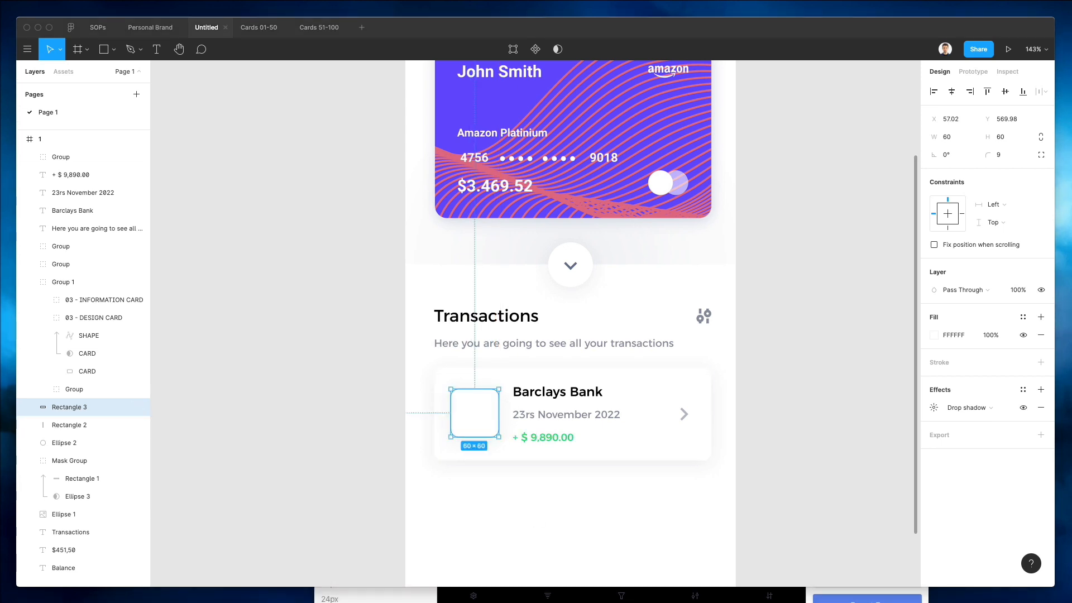
Switch to the browser, search Google Images for "barclays logo" and copy the Barclays eagle logo image.
drag(262, 472, 301, 115)
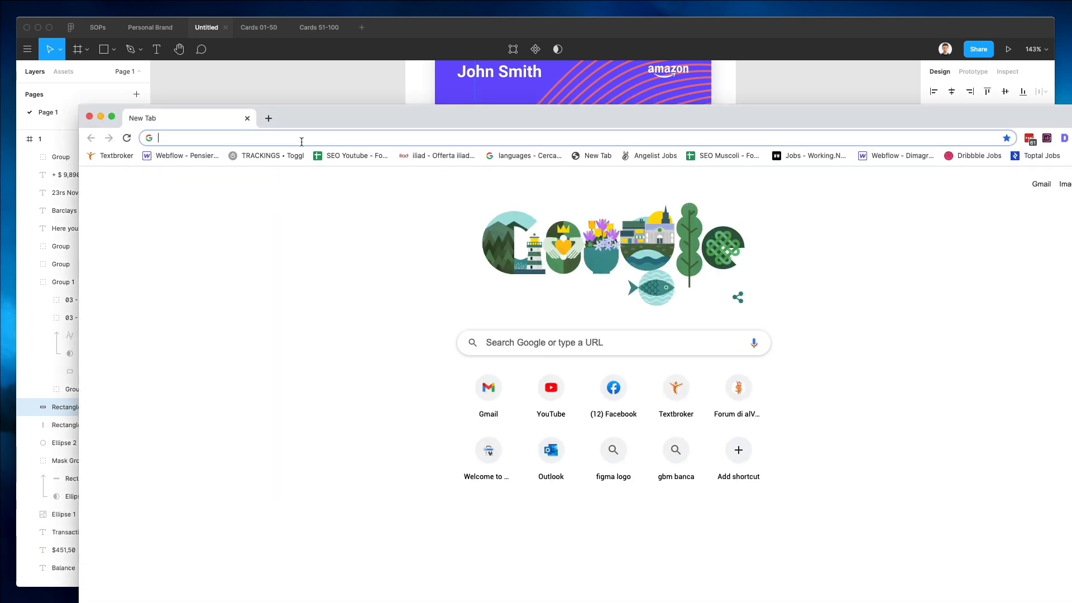
click(301, 142)
text(barclay)
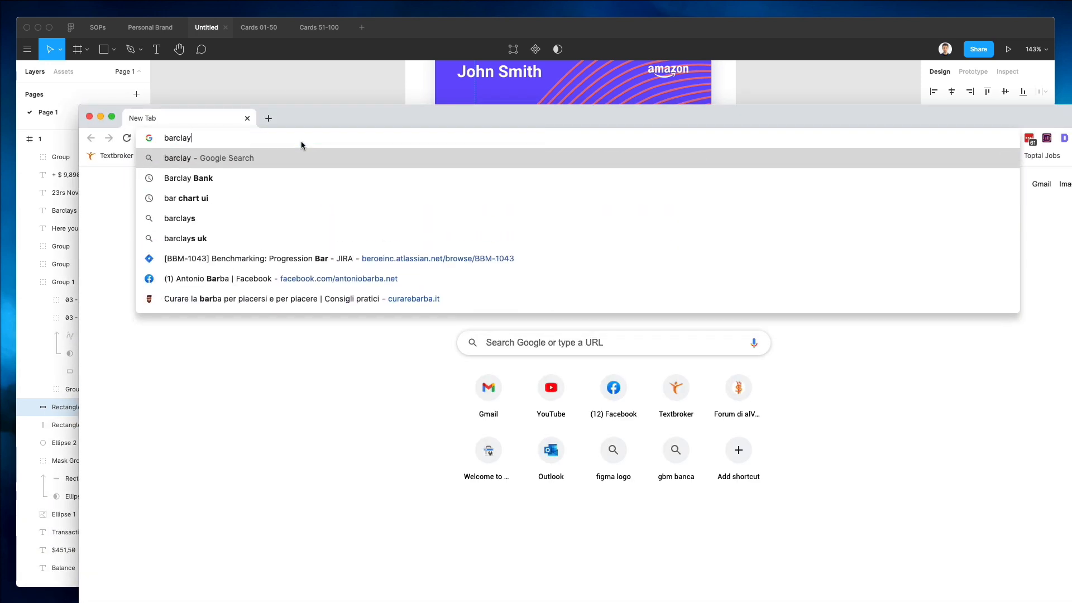
text(s logo)
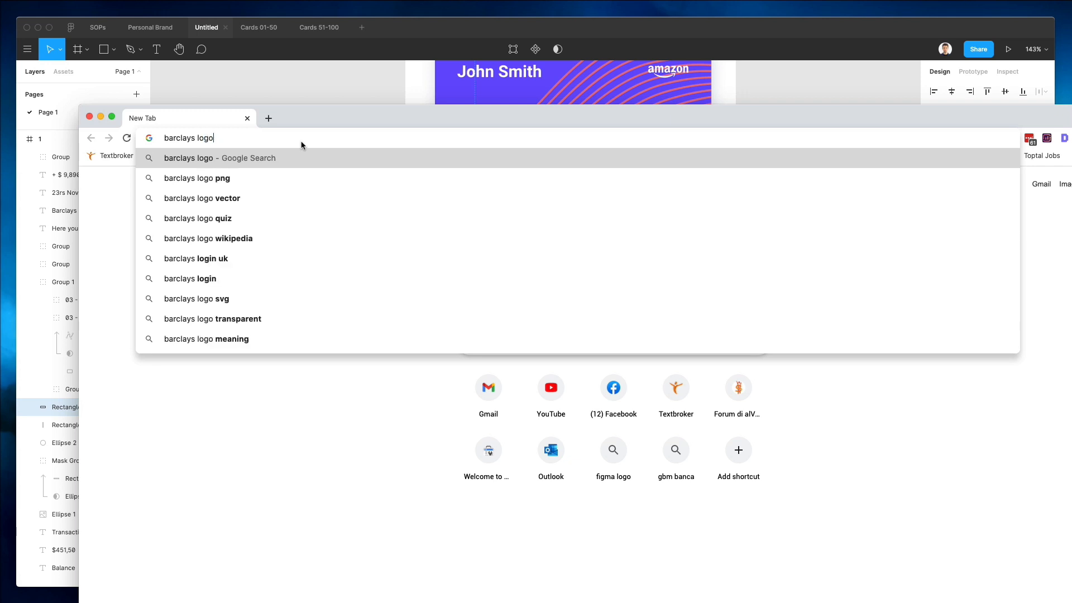
key(Return)
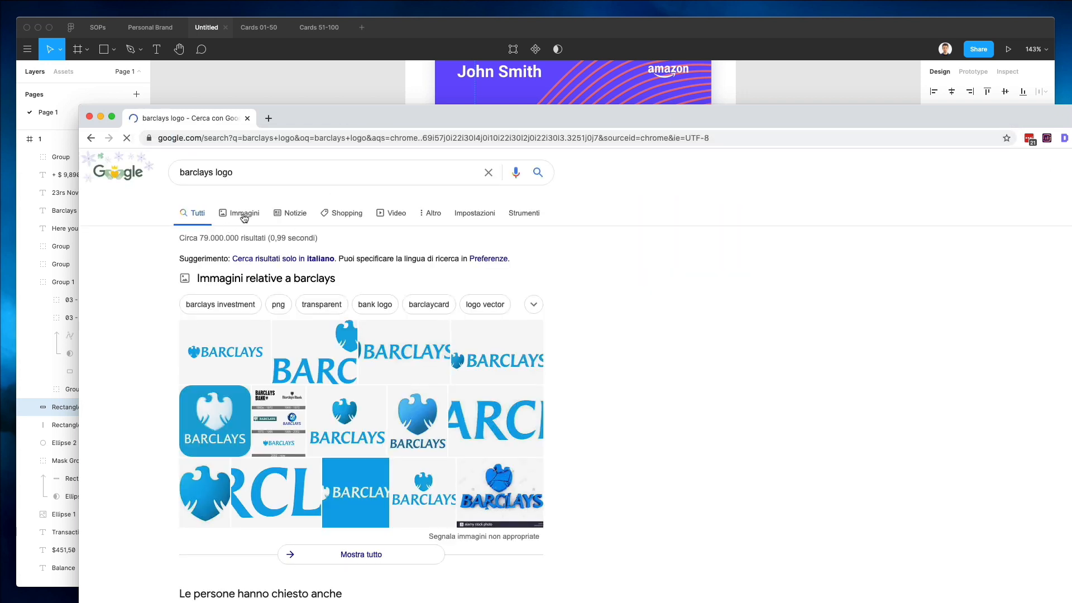
click(244, 214)
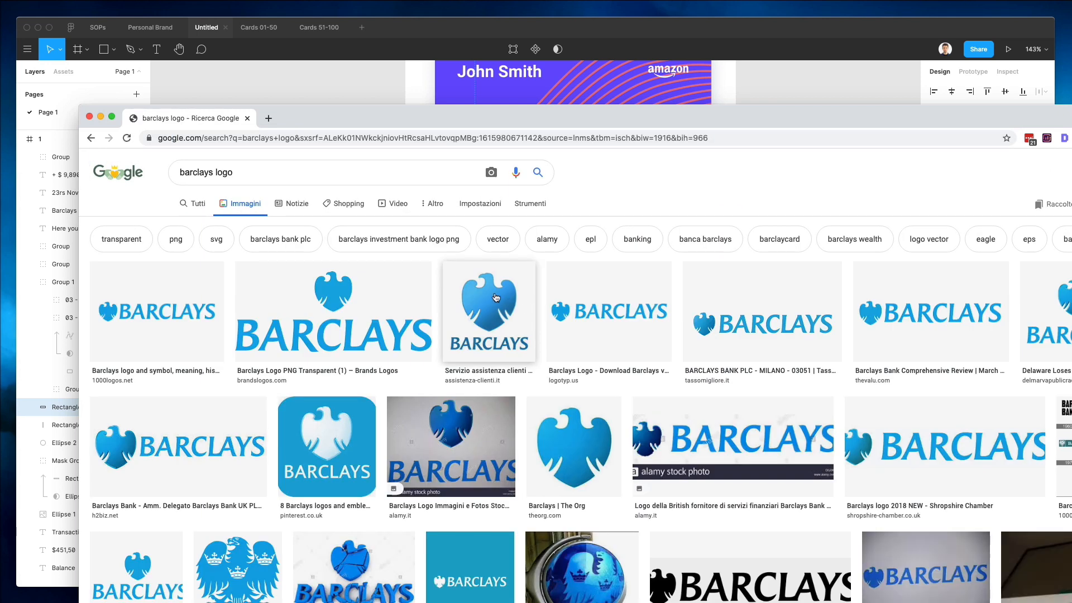
click(573, 446)
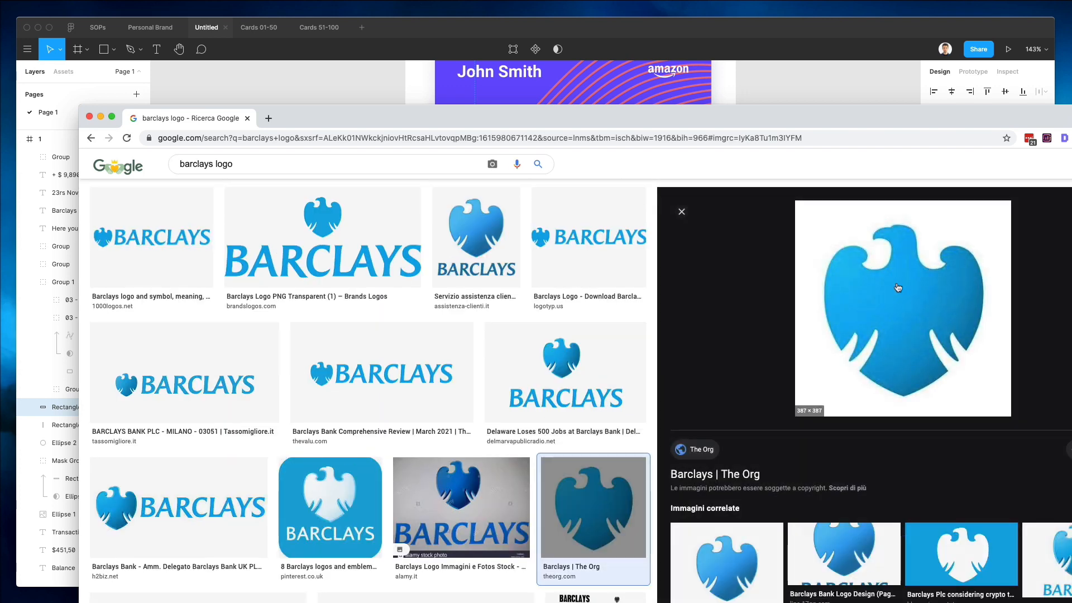
right_click(894, 292)
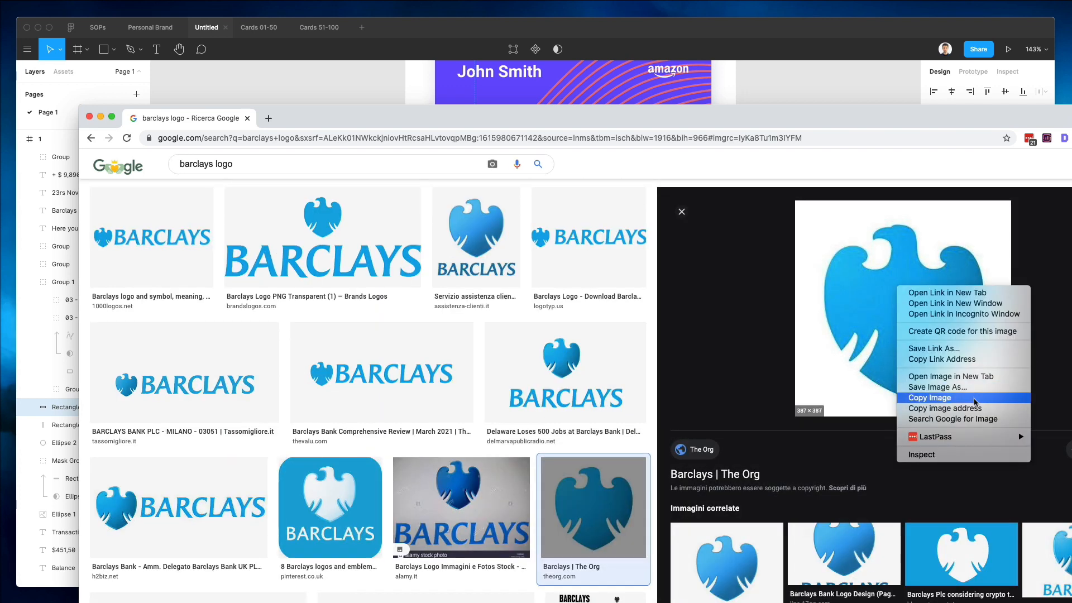
click(975, 399)
Return to the design, paste the logo image and scale it down to about 48 px square.
drag(792, 118, 743, 258)
click(811, 145)
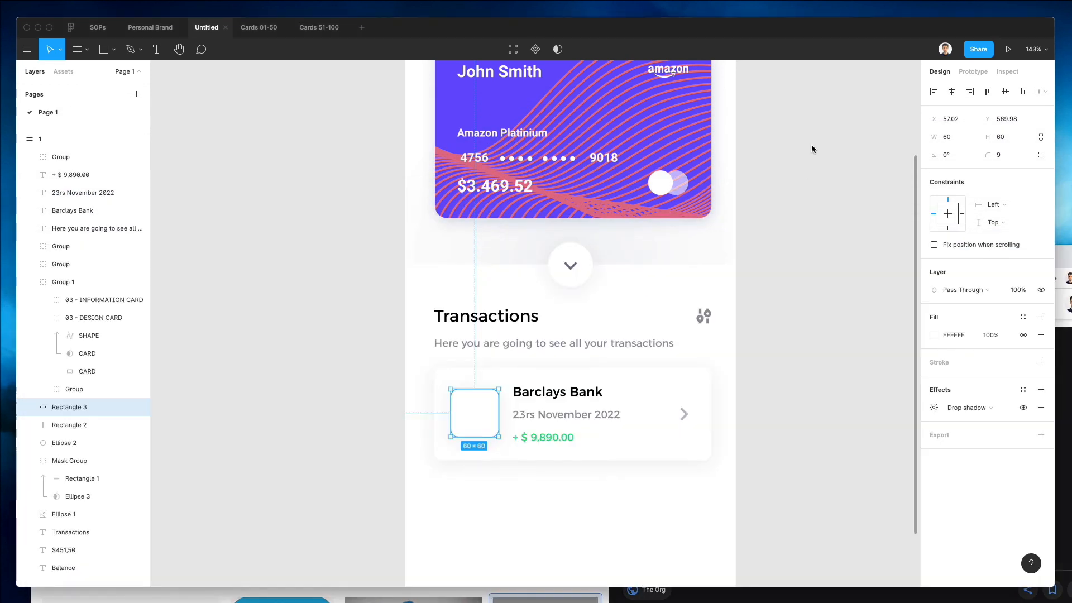
click(359, 347)
key(ctrl+v)
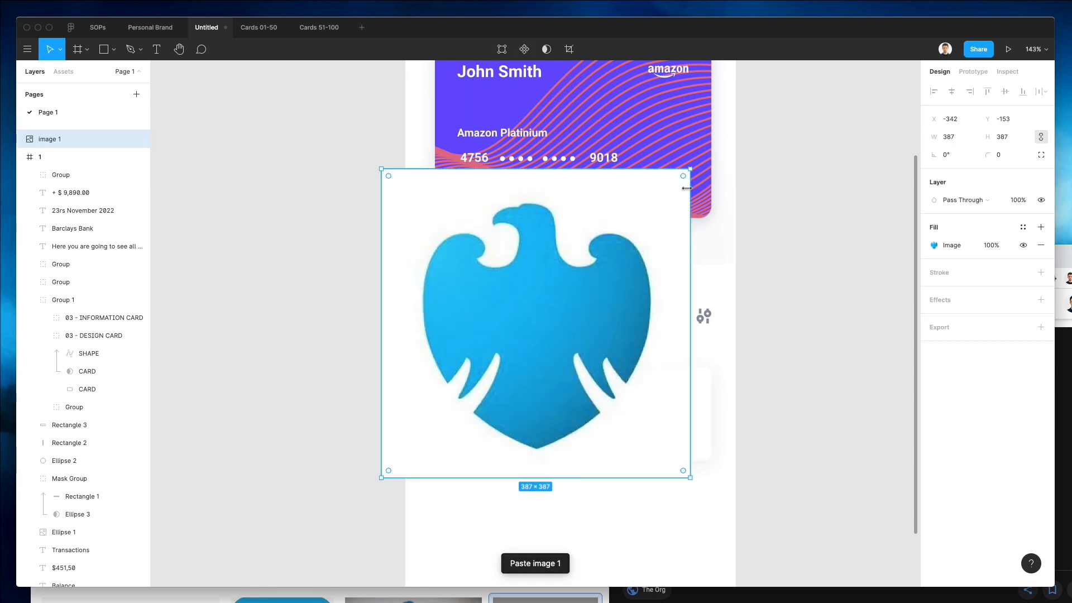
drag(690, 170, 425, 434)
Position the logo at the left of the Barclays Bank row, nudging it slightly left.
drag(427, 452, 485, 408)
key(Left)
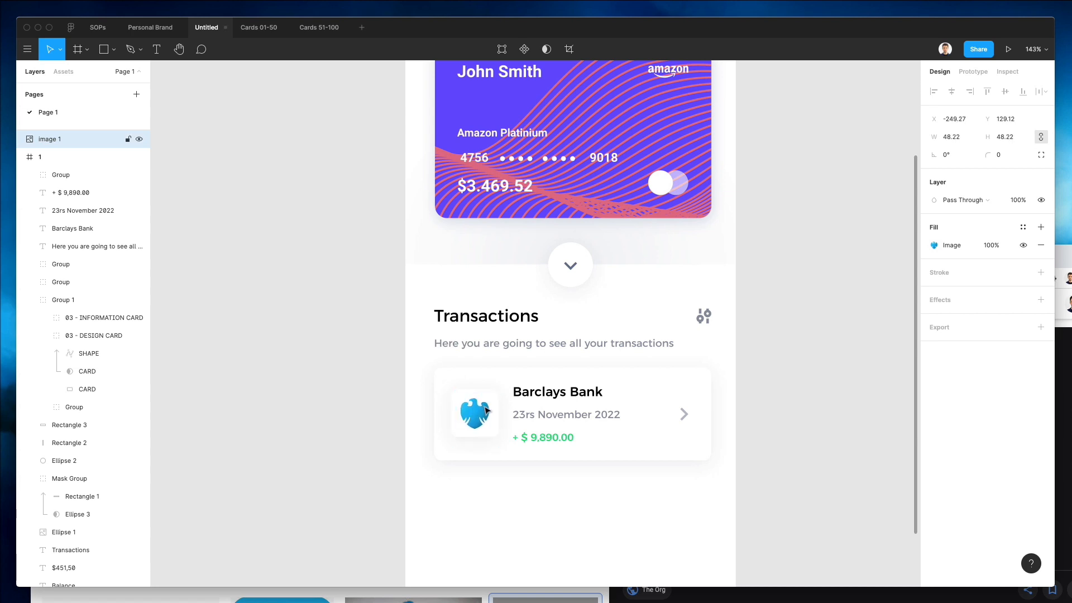
key(Left)
Delete the white square tile behind the logo.
scroll(489, 407, down, 2)
scroll(490, 405, down, 1)
key(Escape)
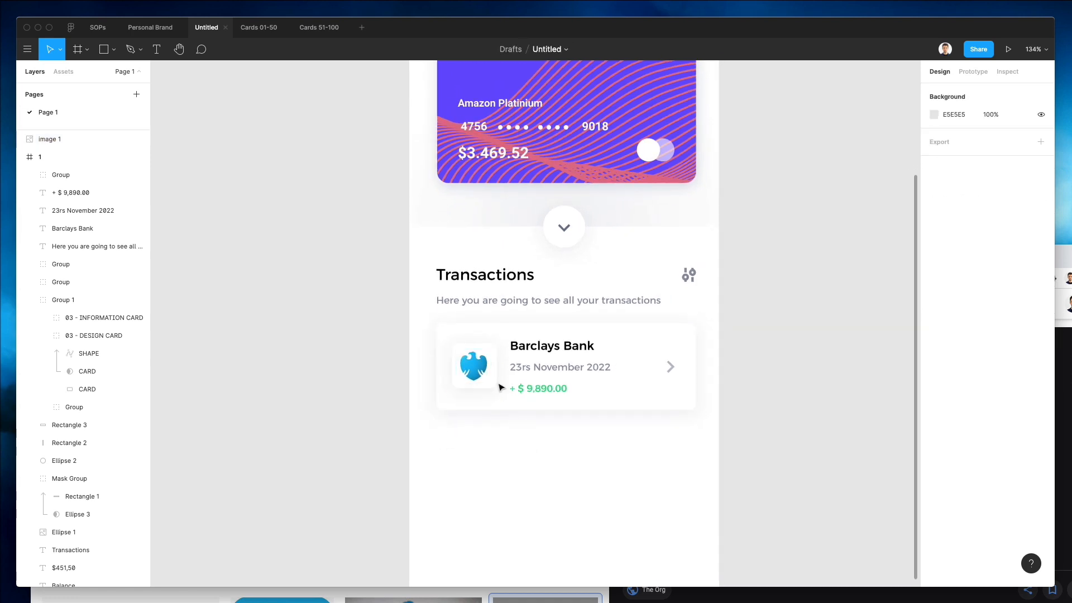
click(494, 349)
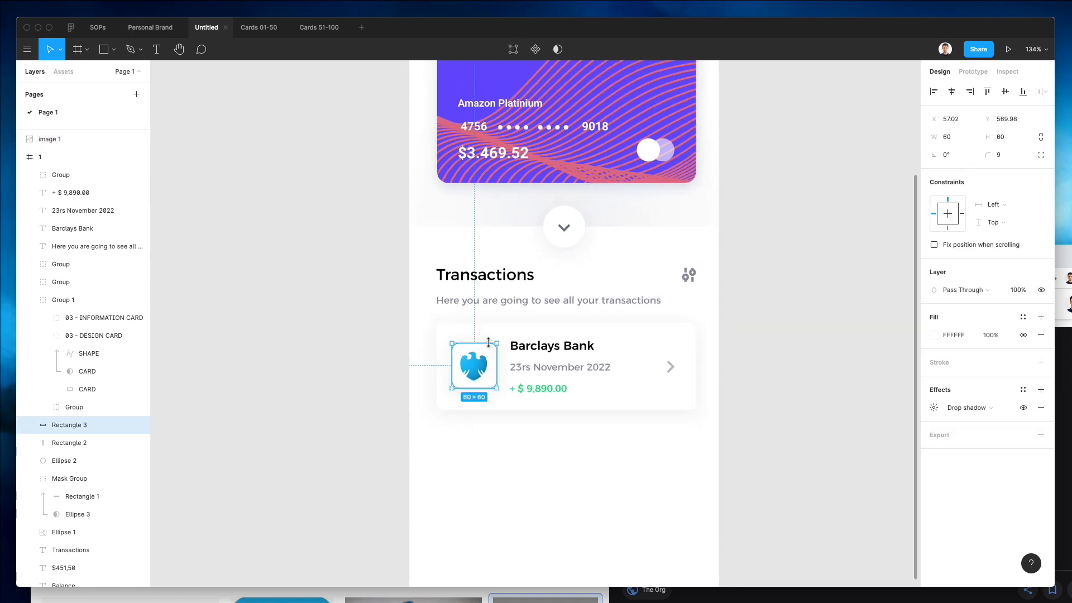
key(Delete)
Enlarge the Barclays logo to about 56 px square.
scroll(572, 309, down, 3)
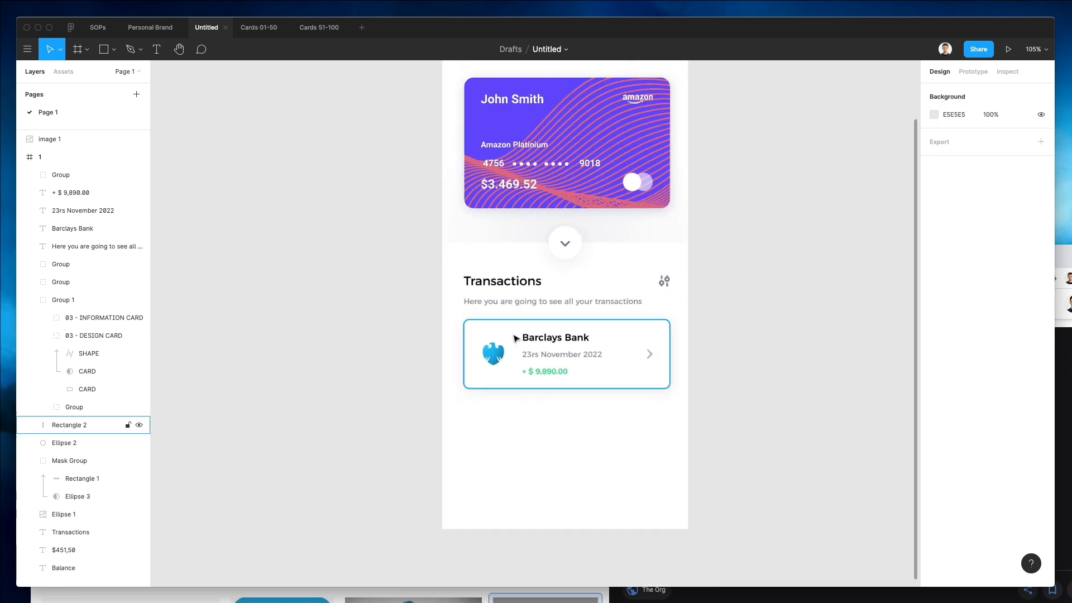
click(505, 347)
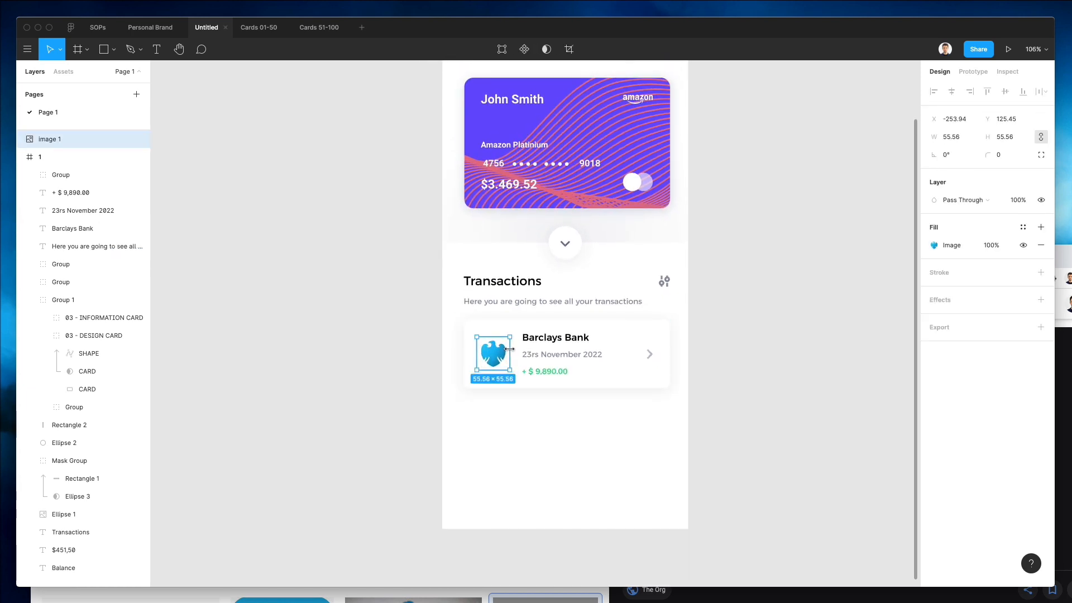
Enlarge the Barclays logo to about 57 px square and nudge it into place within the row.
drag(509, 349, 510, 349)
key(Up)
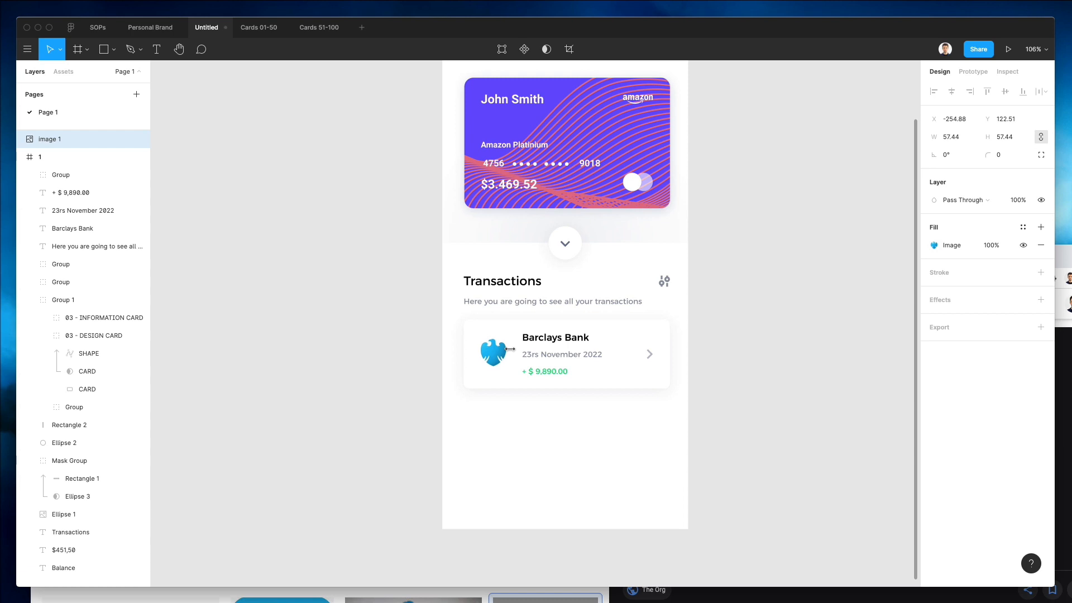
click(434, 385)
scroll(463, 362, right, 2)
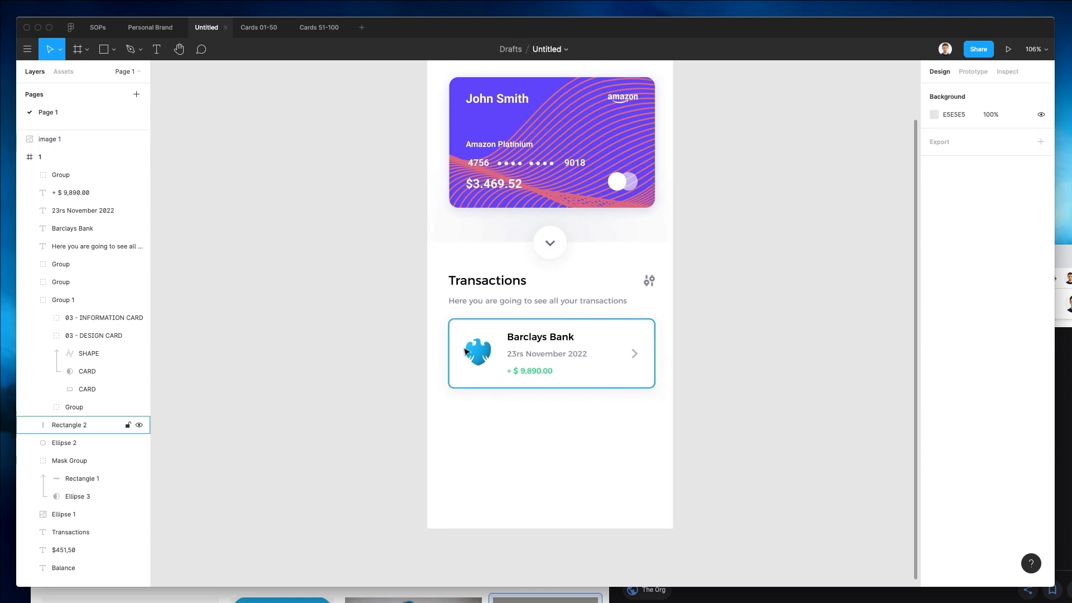
click(473, 353)
scroll(472, 353, down, 2)
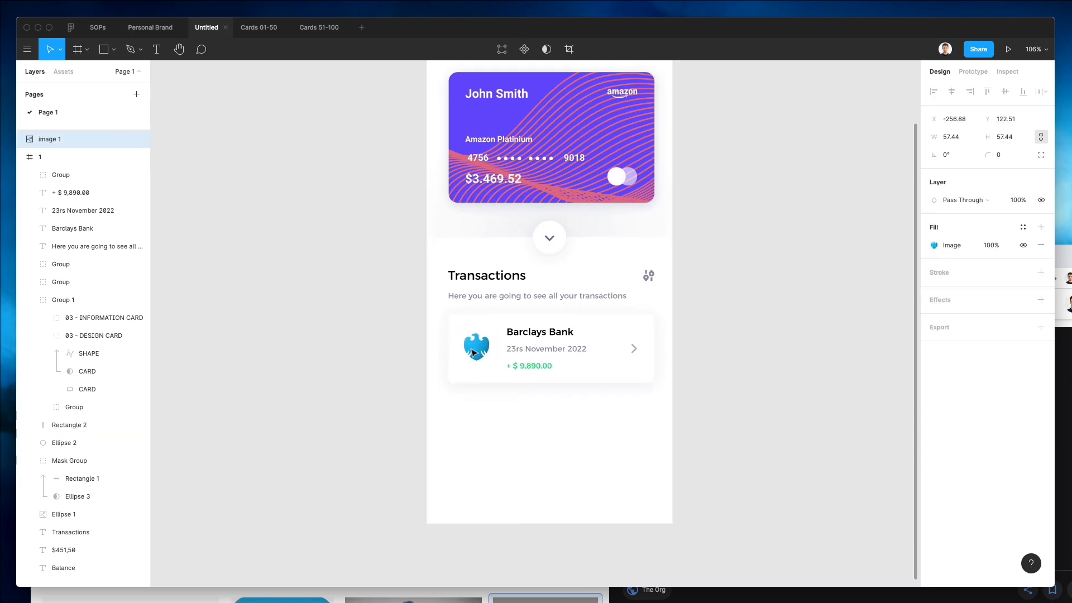
key(Right)
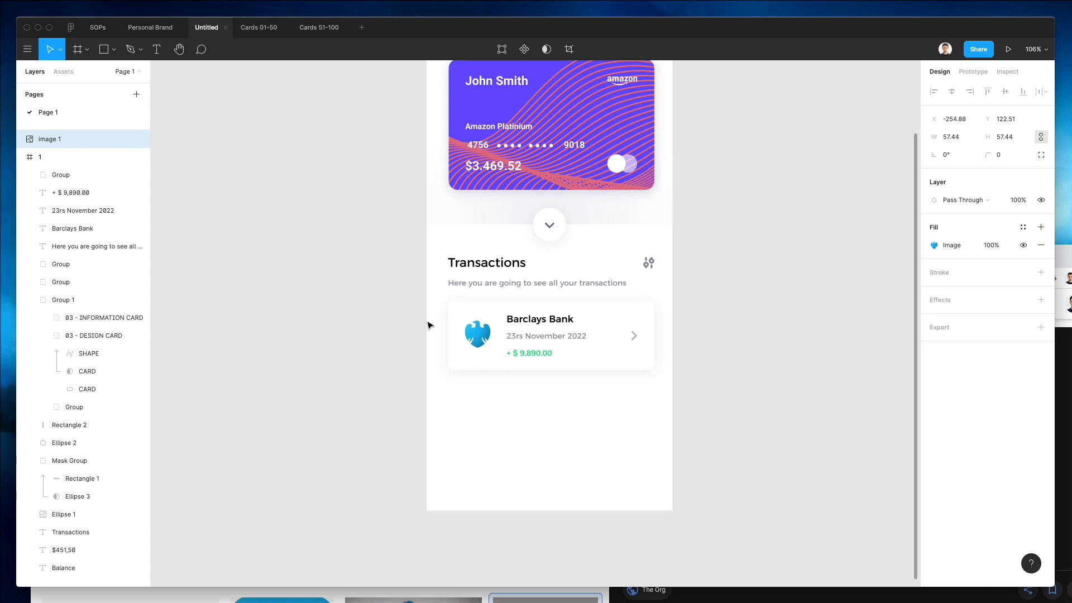
Group the Barclays transaction row and duplicate the group directly below it.
scroll(427, 323, up, 3)
drag(407, 339, 689, 448)
key(ctrl+g)
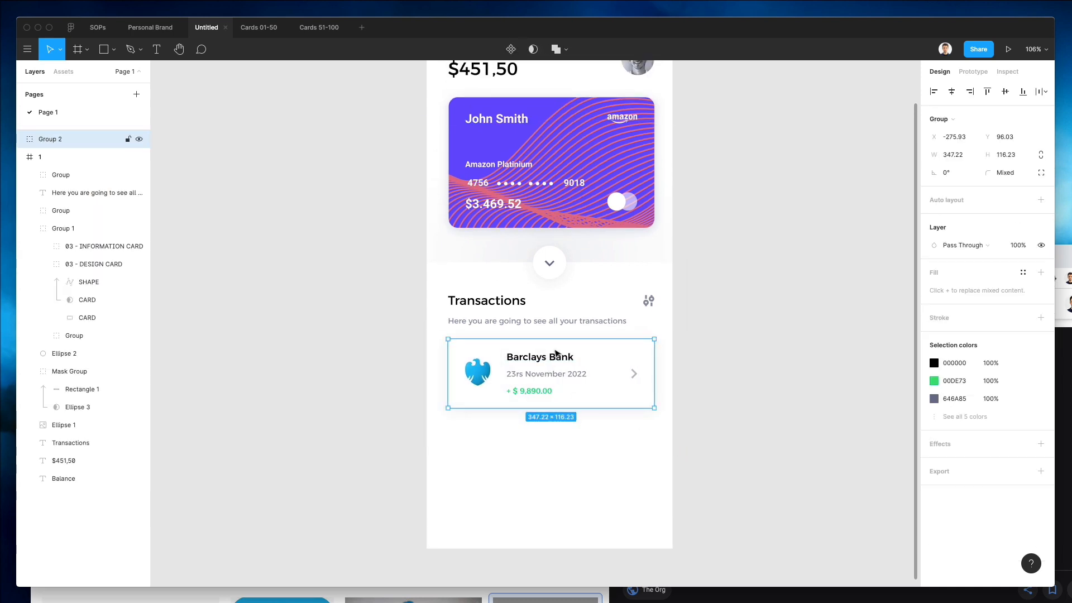
drag(547, 373, 549, 437)
click(742, 463)
Begin retitling the copied row's bank name, replacing Barclays with H&.
double_click(549, 436)
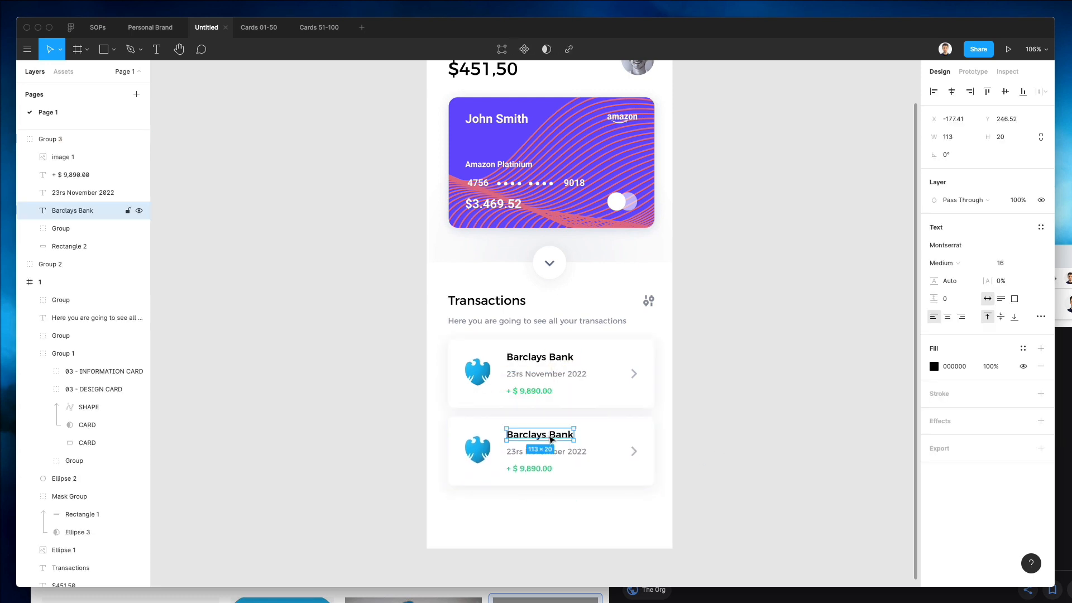
double_click(549, 436)
double_click(549, 435)
text(H)
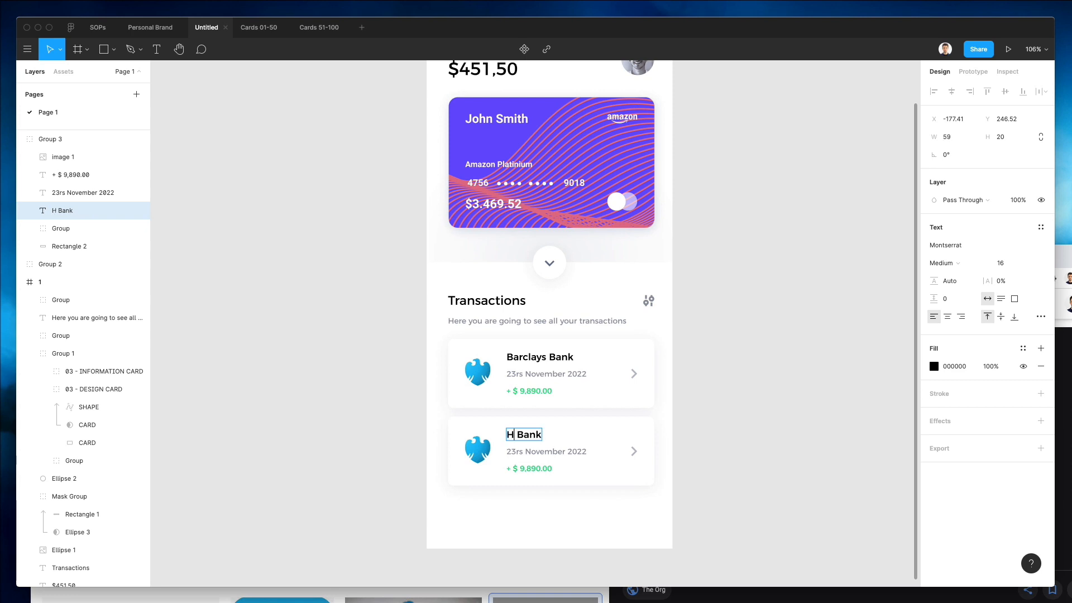
text(&)
Switch to the browser and search Google Images for Hsbc logo.
click(616, 594)
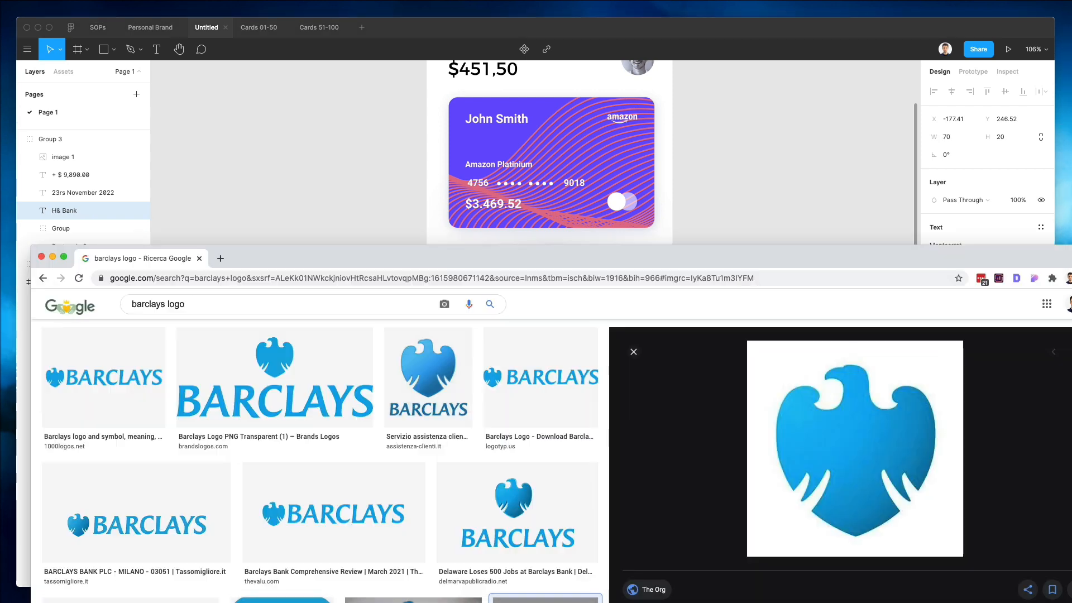
click(163, 306)
double_click(154, 304)
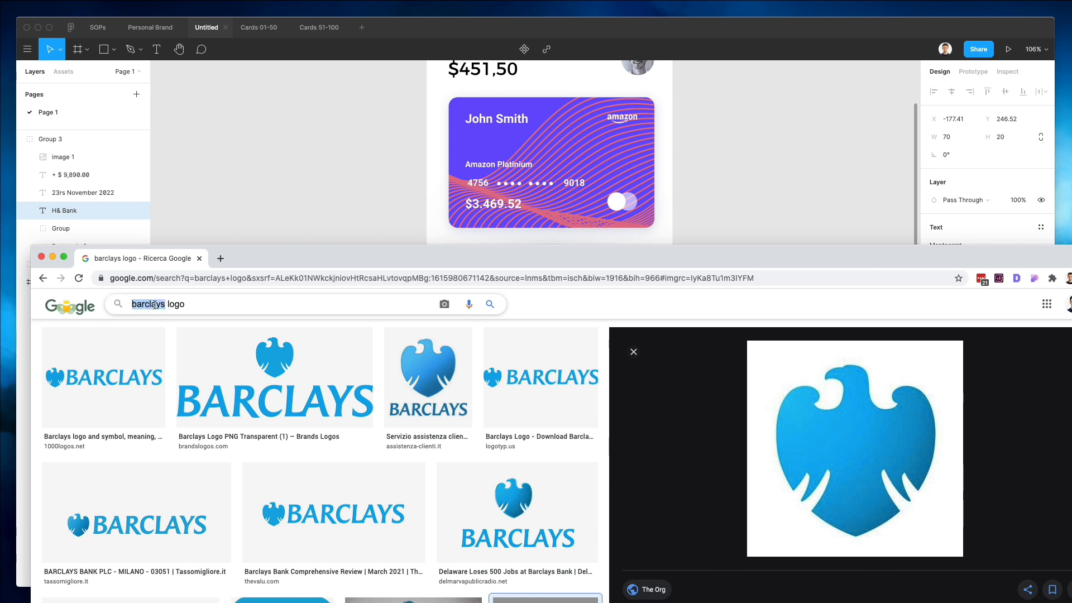
text(H)
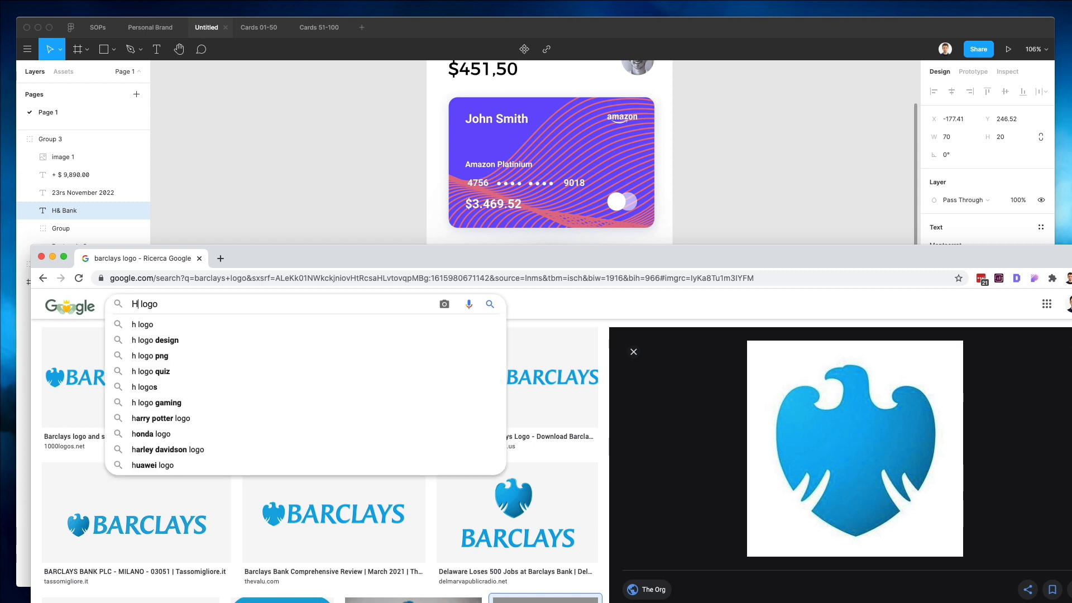
text(sbc)
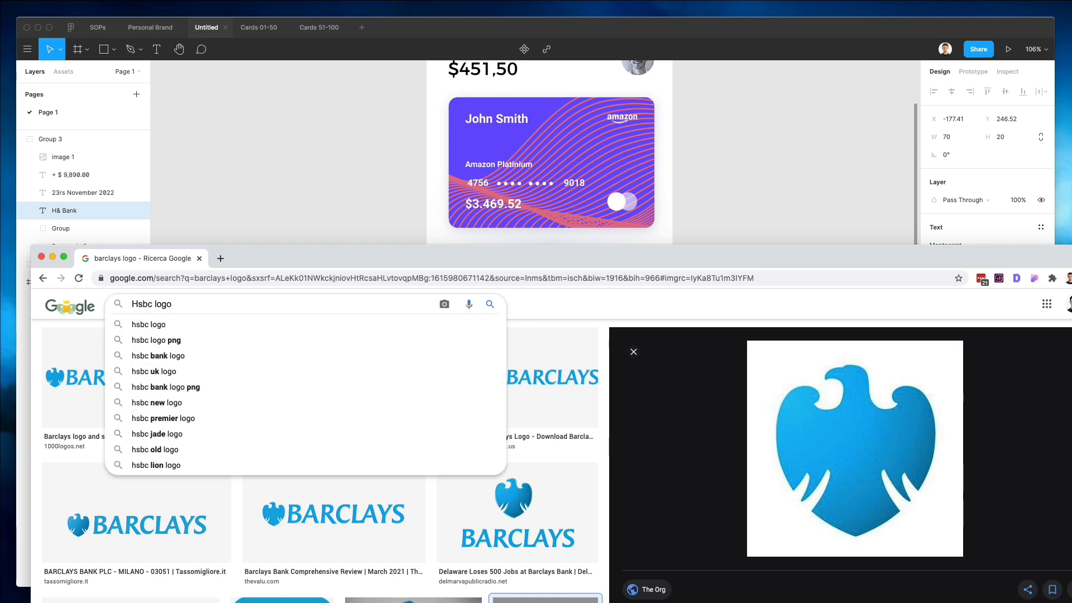
key(Return)
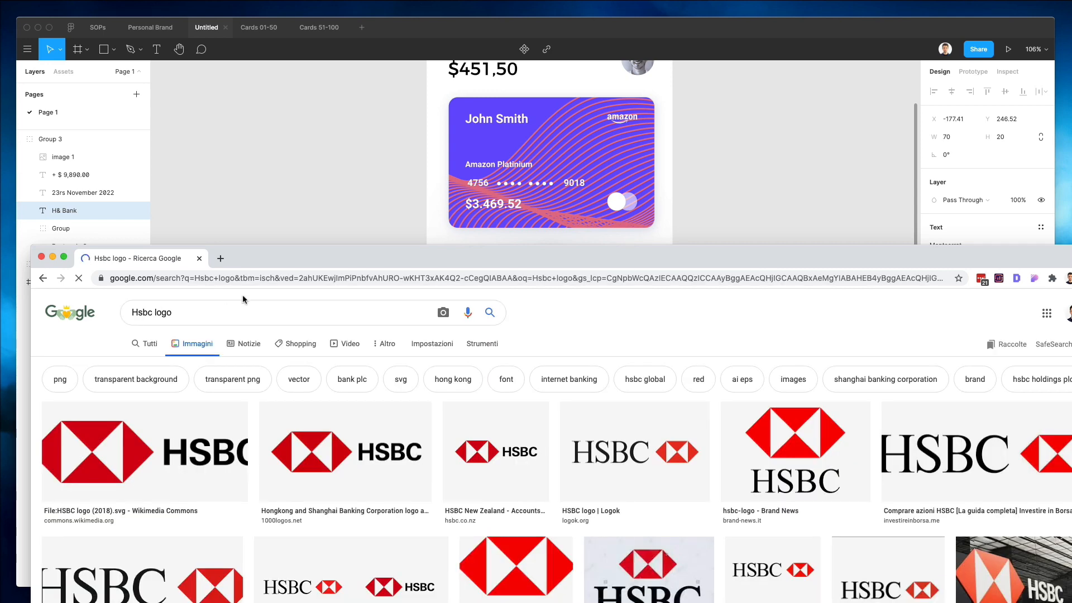
Open an HSBC logo image from the results and copy it.
scroll(792, 400, down, 2)
scroll(793, 401, down, 3)
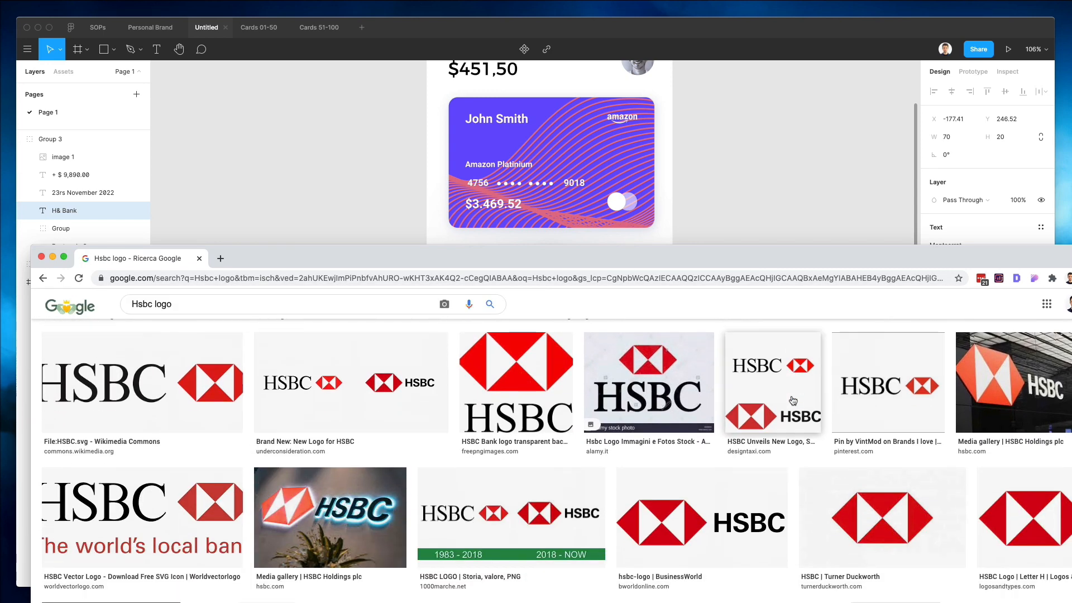
scroll(793, 400, down, 10)
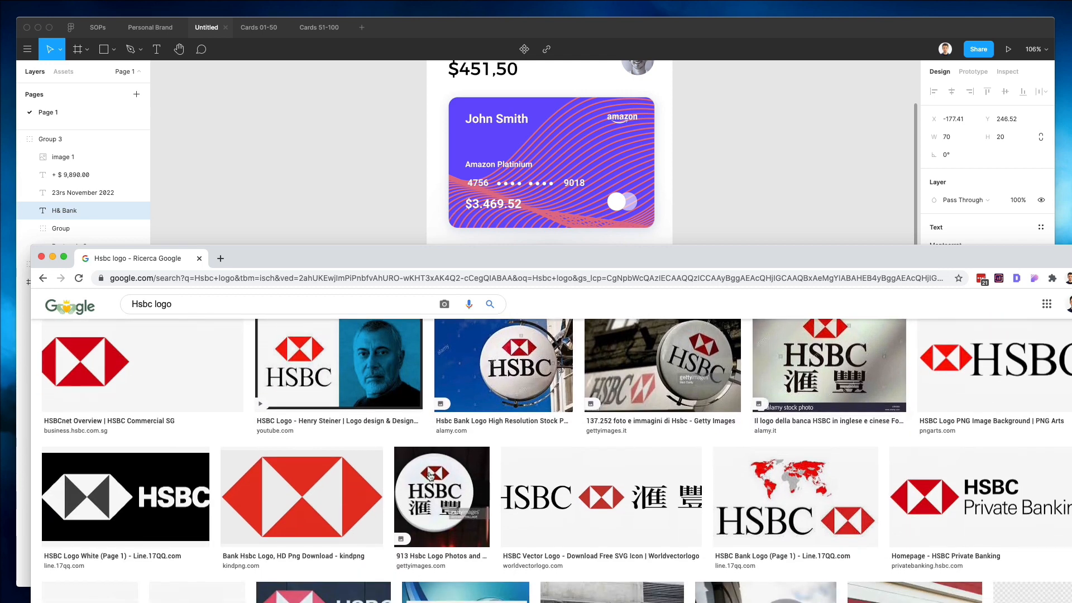
click(301, 497)
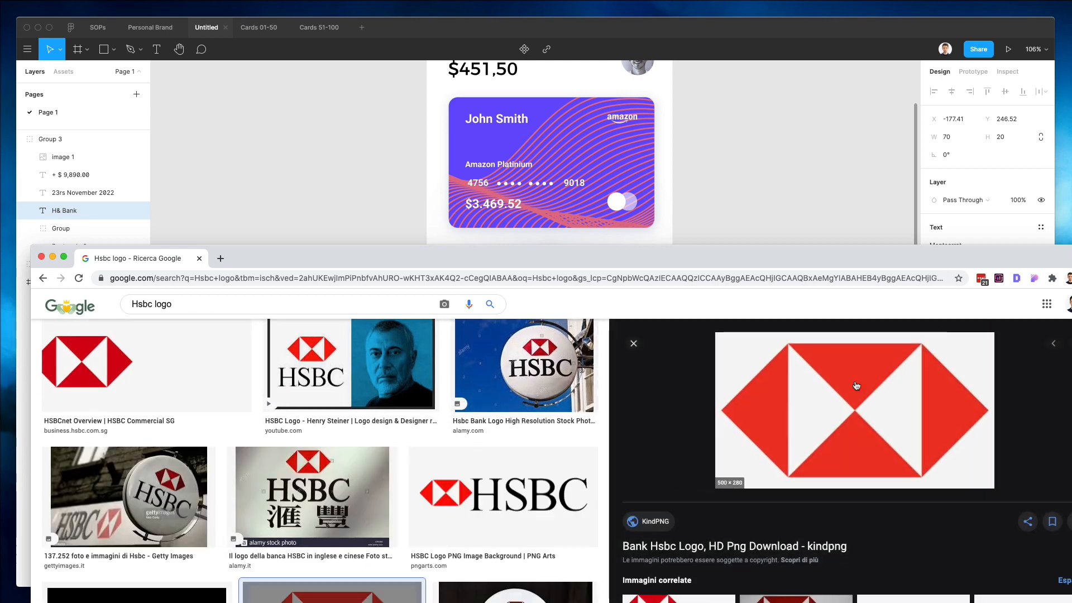
right_click(873, 381)
click(887, 456)
Paste the HSBC logo over the copied row's logo and resize it to about 57 × 31 px.
click(777, 173)
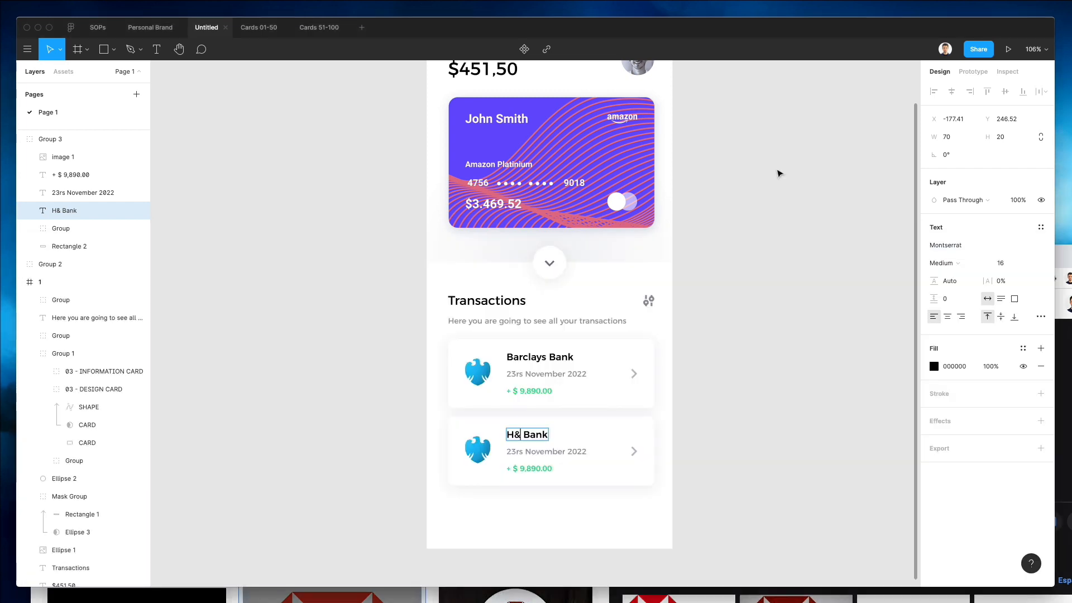
click(483, 445)
key(ctrl+v)
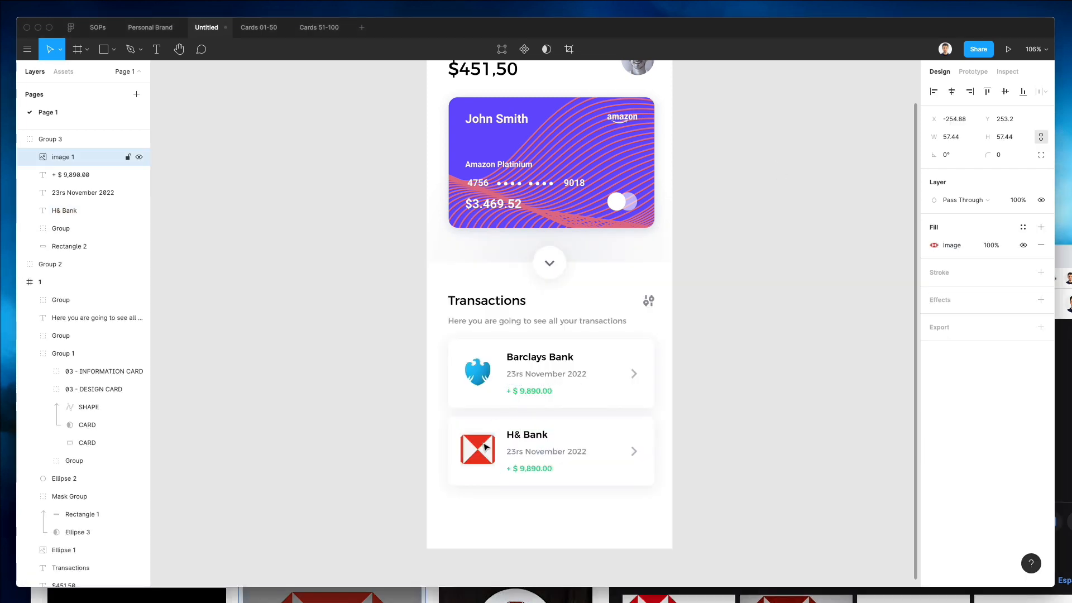
drag(486, 431, 486, 438)
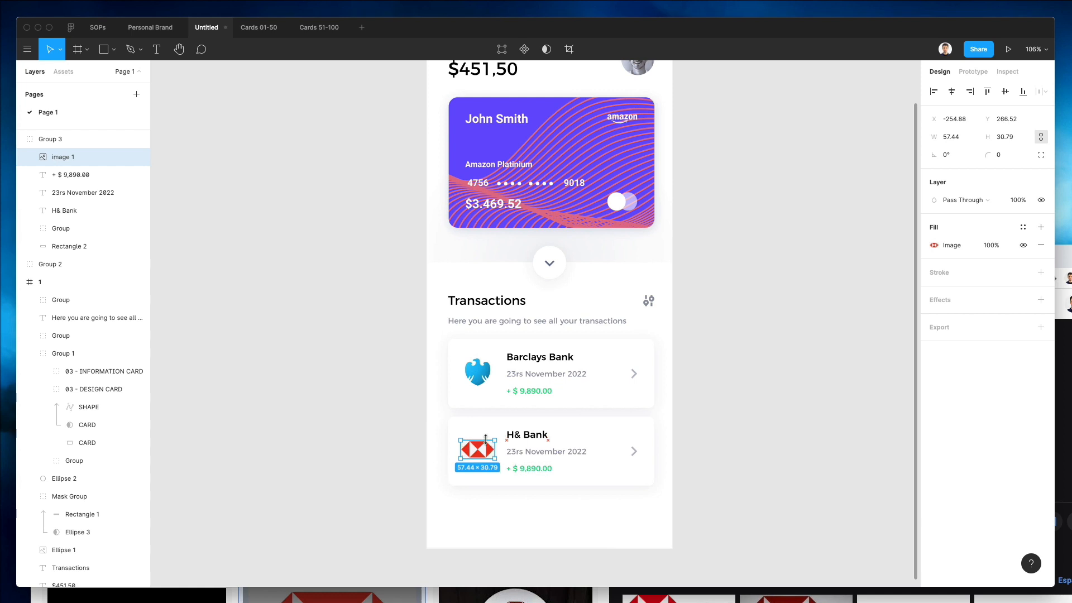
Rename the second row's bank title to HSBC Bank.
click(538, 434)
double_click(538, 434)
click(514, 433)
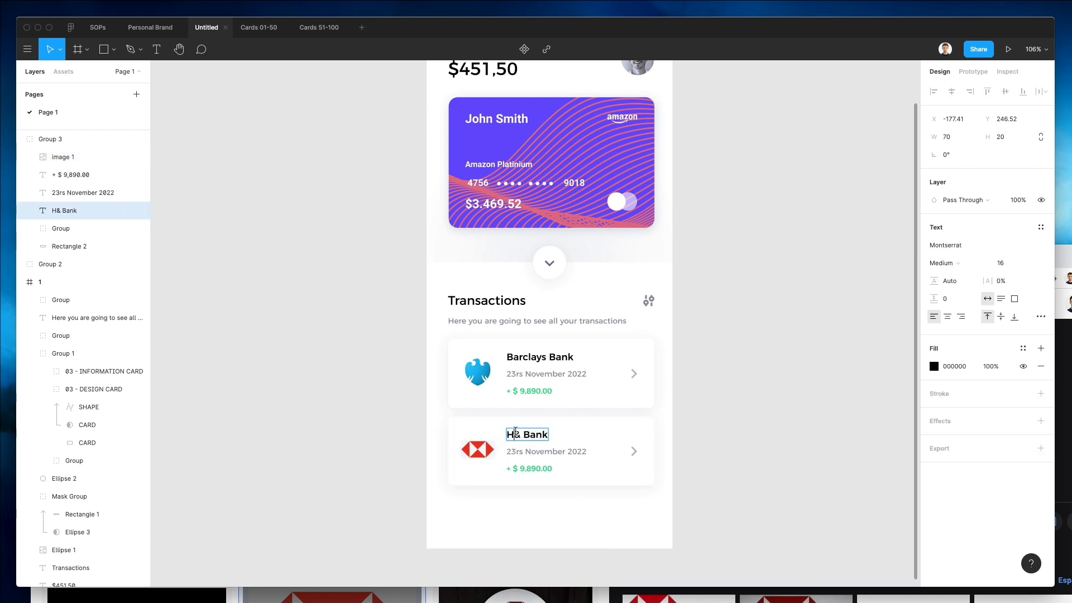
text(SBC)
Change the second row's date to 27th November 2022.
click(532, 447)
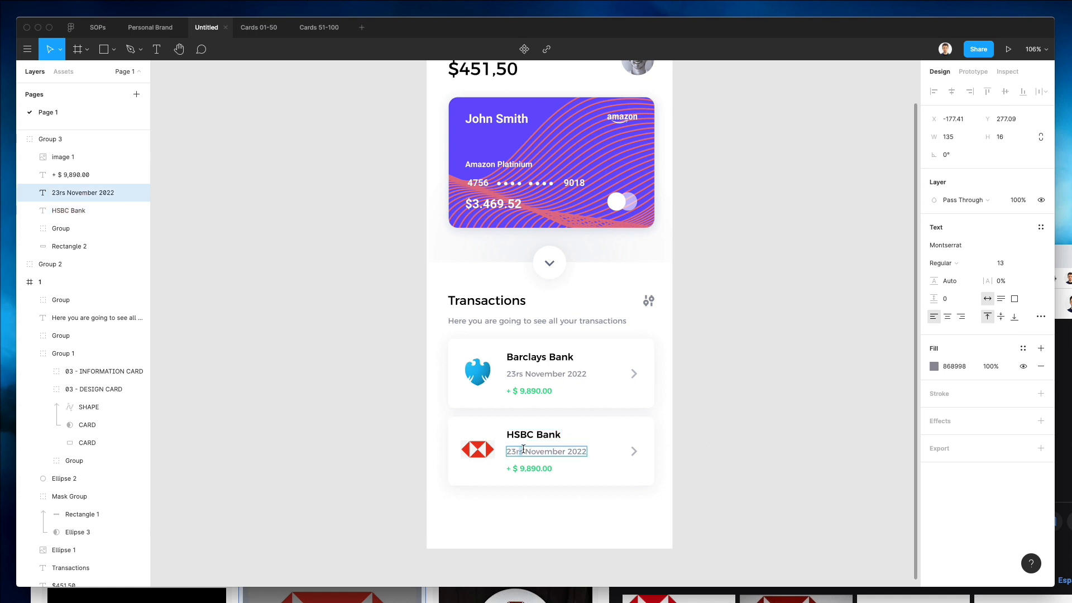
key(BackSpace)
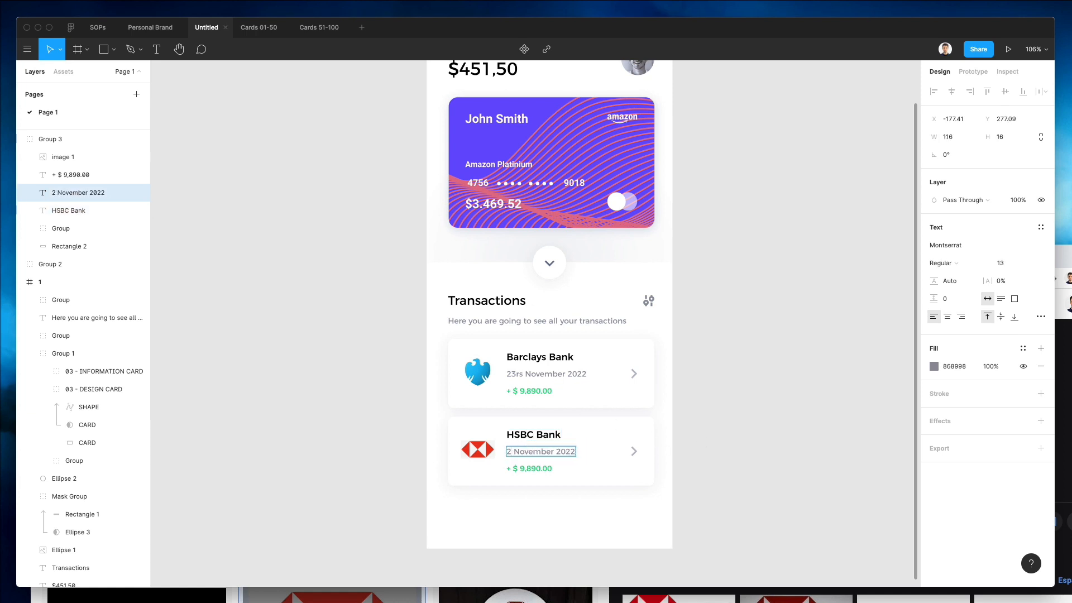
text(7th)
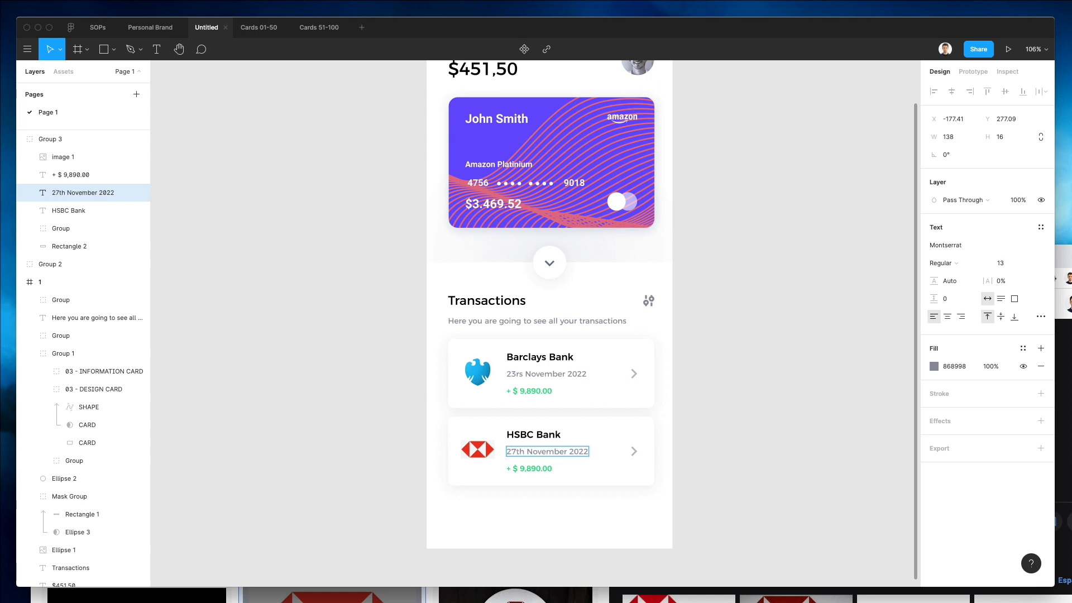
Make the second row's amount negative, - $ 5,890.00, and colour it red EE2152.
click(534, 467)
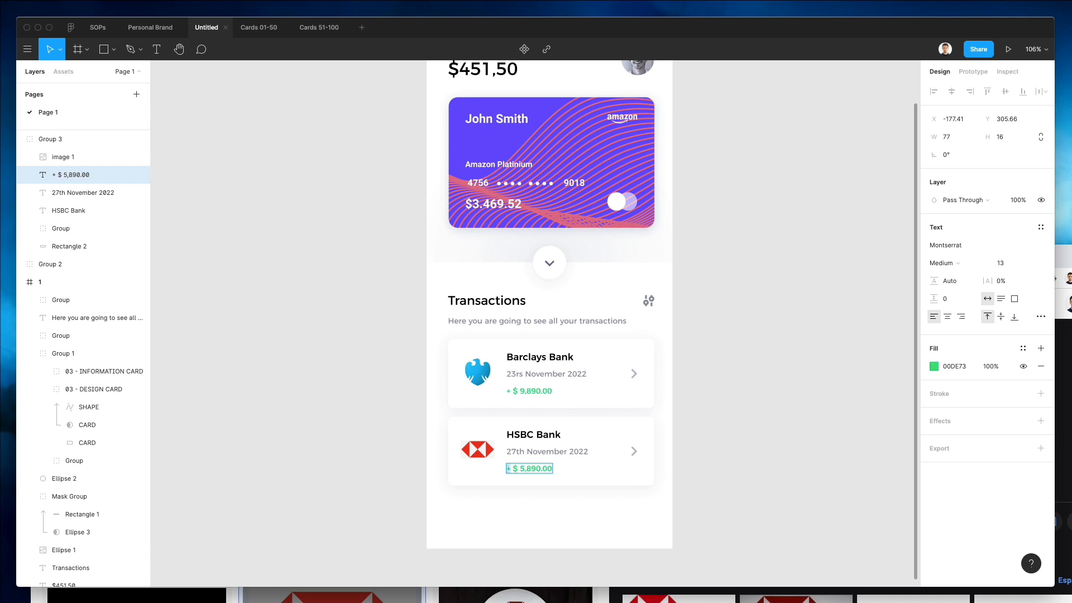
text(-)
key(ctrl+a)
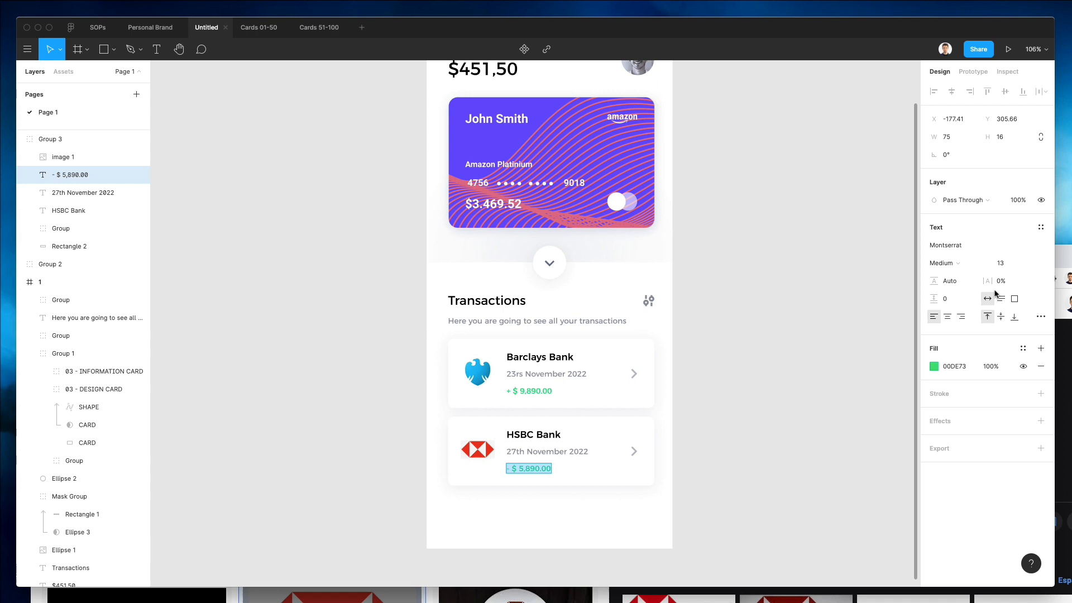
click(930, 367)
click(902, 455)
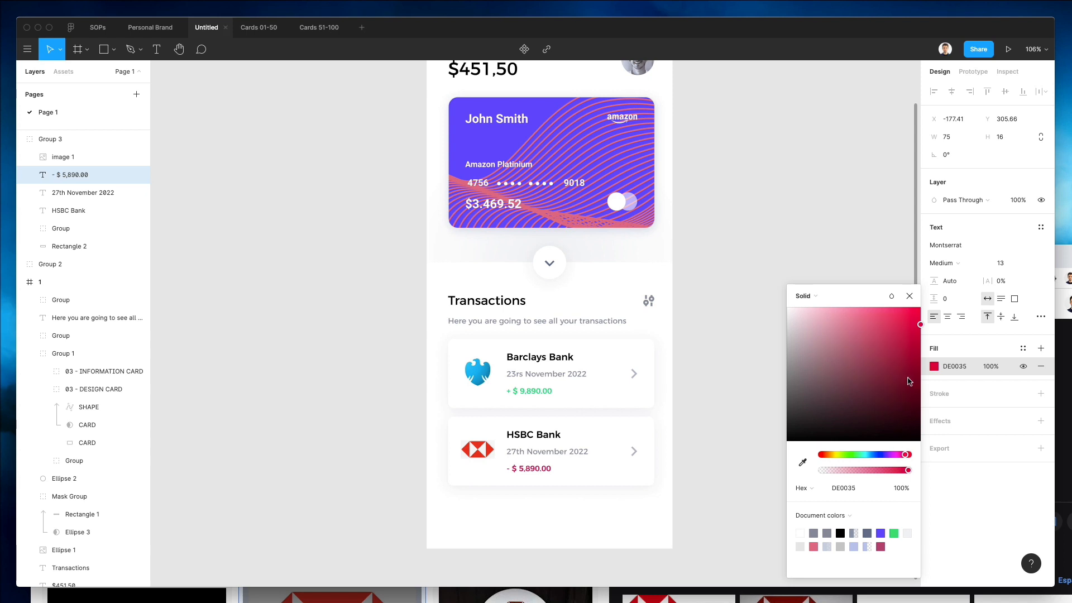
mouse_move(916, 313)
mouse_down()
mouse_move(887, 321)
mouse_move(900, 323)
mouse_up()
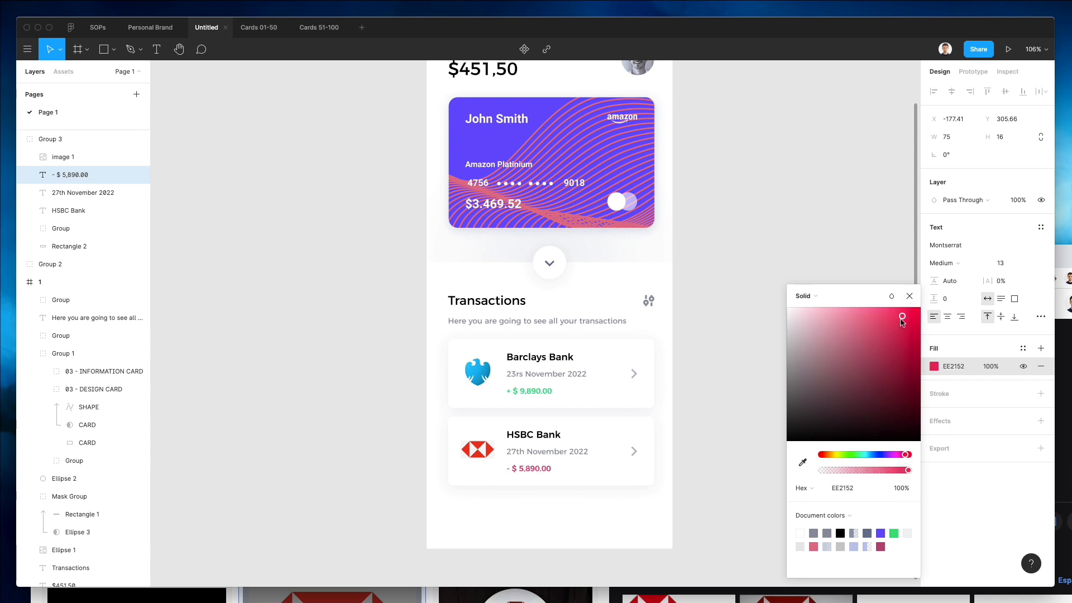
click(665, 354)
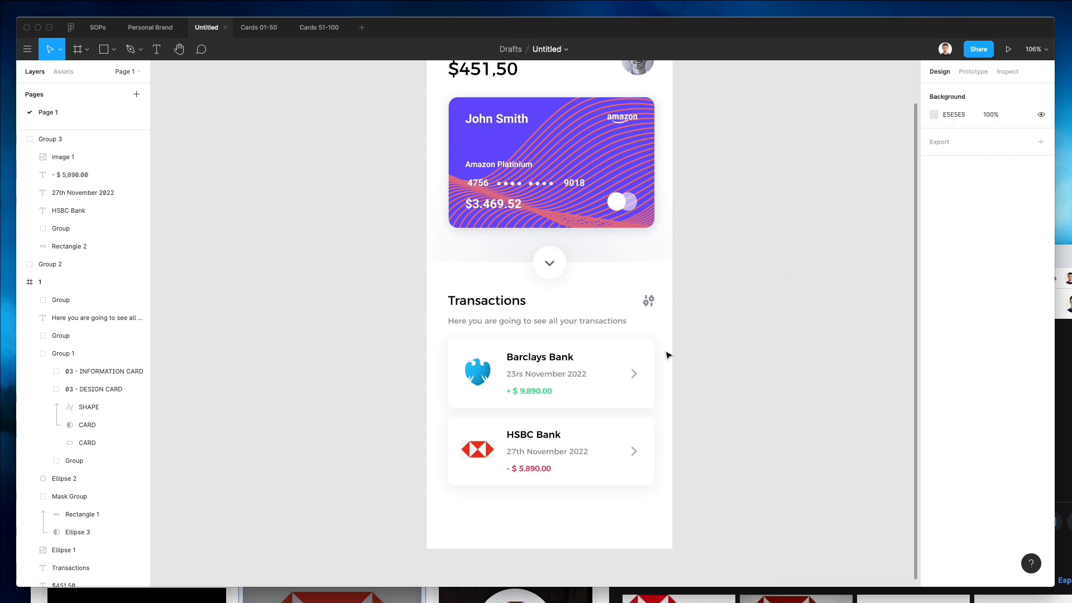
Enlarge the HSBC logo to about 63 × 34 px.
click(479, 455)
scroll(480, 455, down, 3)
scroll(480, 455, up, 15)
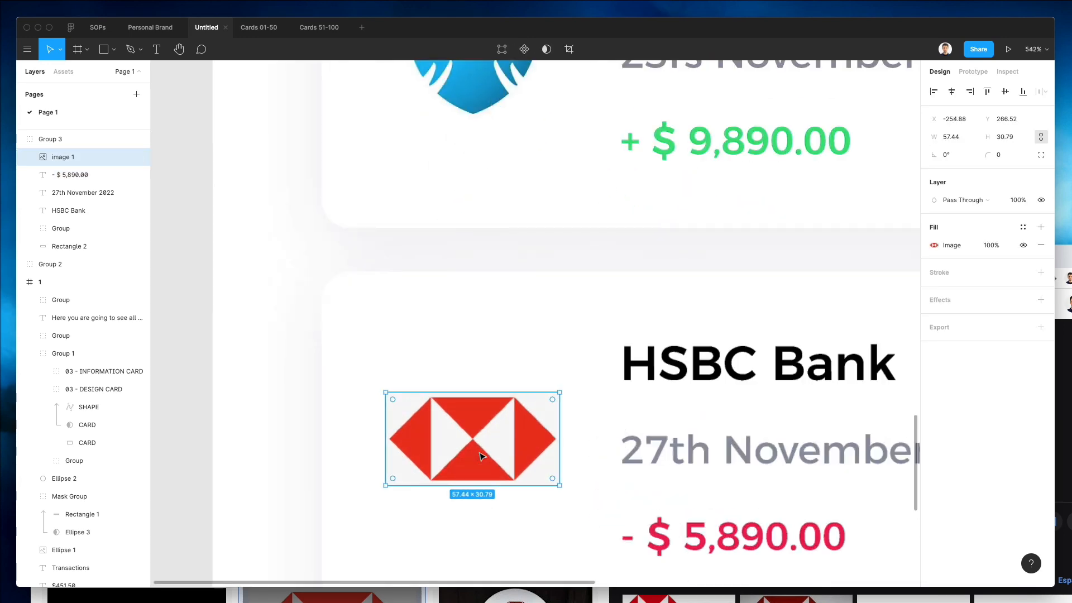
drag(585, 427, 597, 424)
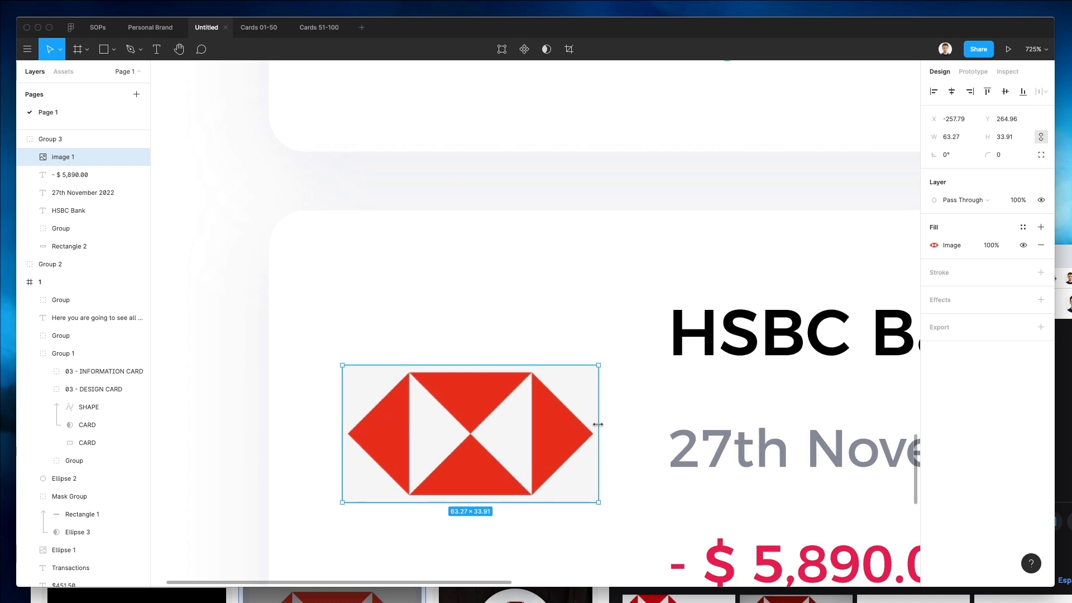
Adjust the HSBC logo image's contrast and highlights in its image fill settings.
scroll(598, 424, down, 3)
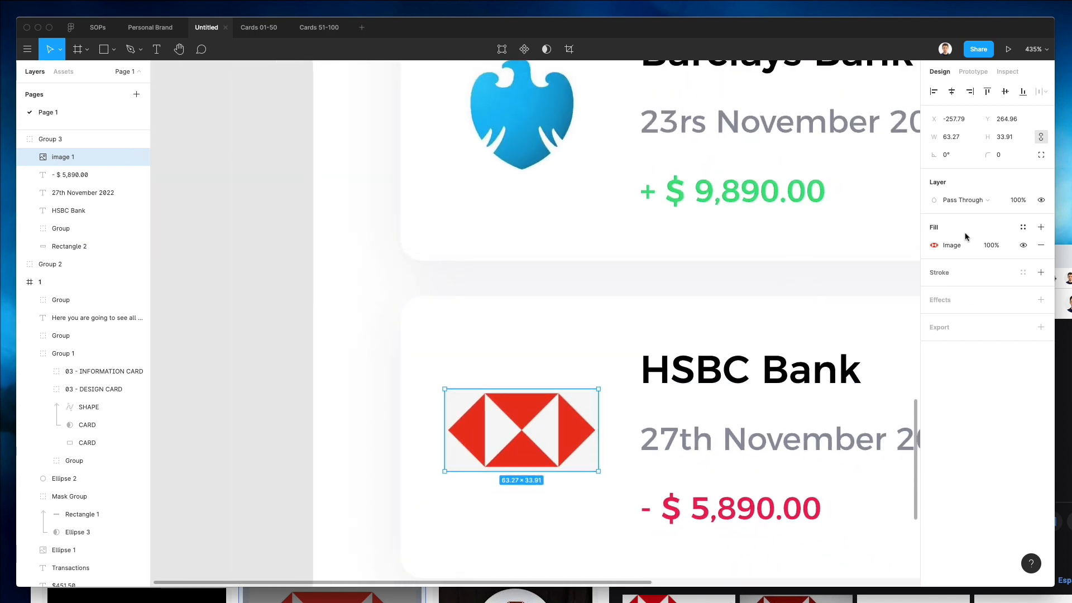
click(933, 246)
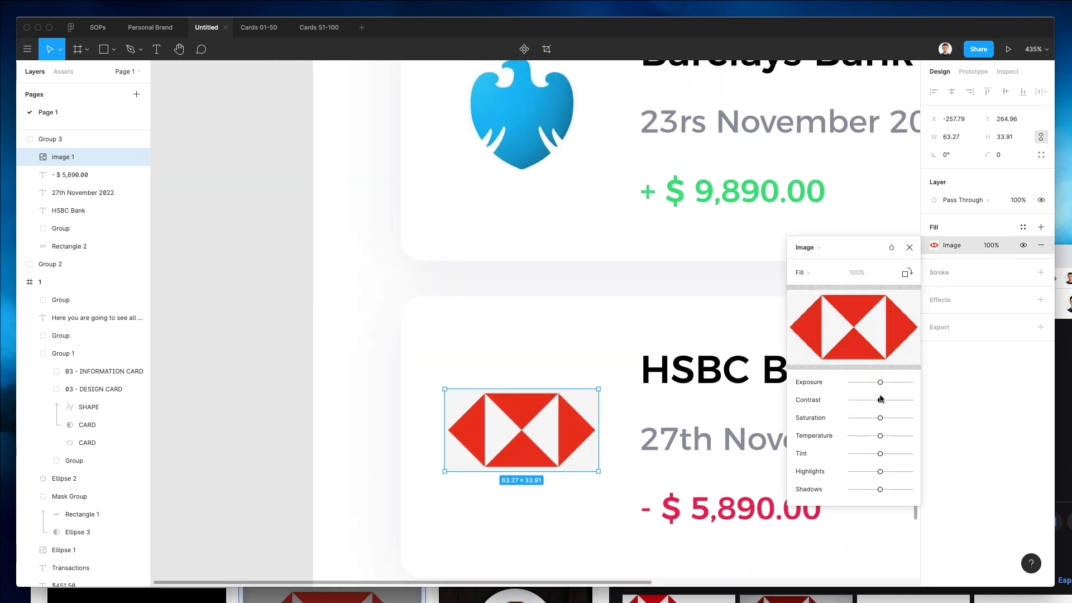
drag(919, 400, 879, 400)
drag(880, 471, 949, 475)
click(359, 362)
click(359, 361)
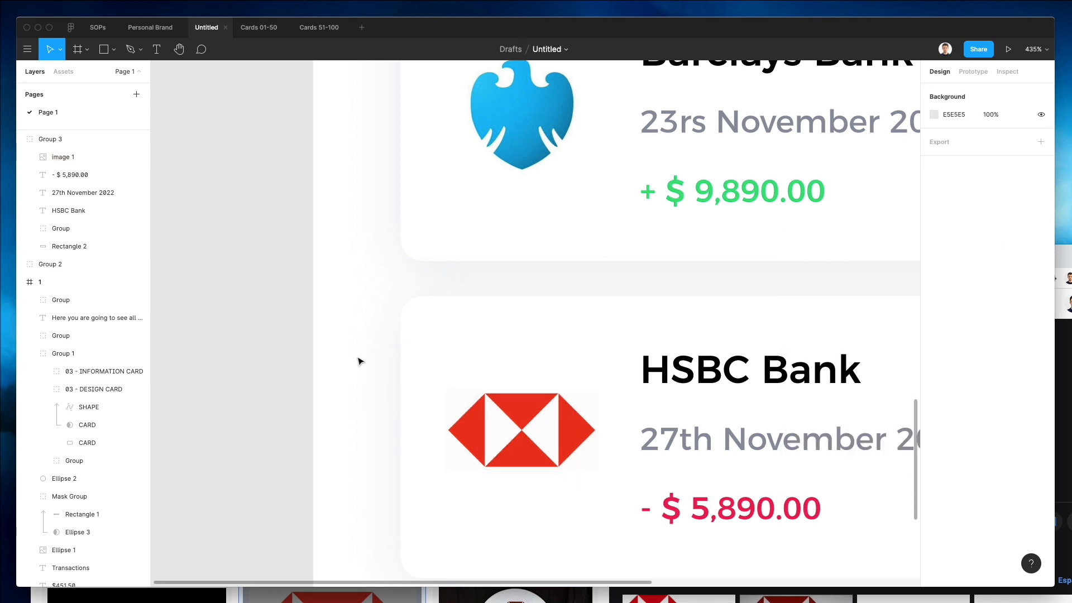
Nudge the HSBC logo image slightly upward within its transaction row.
scroll(359, 361, down, 6)
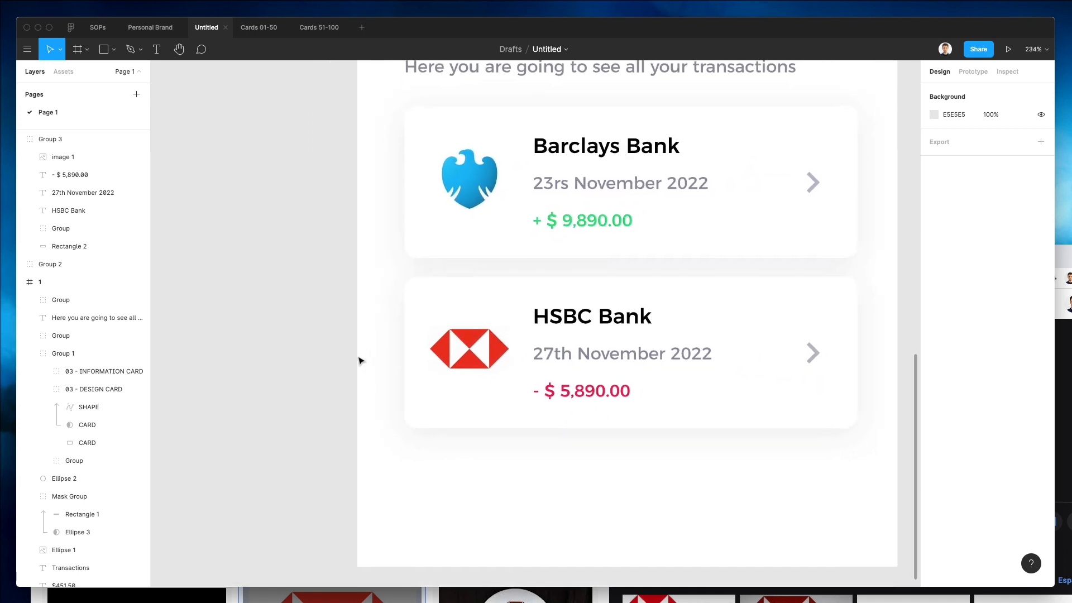
scroll(359, 361, up, 3)
click(475, 471)
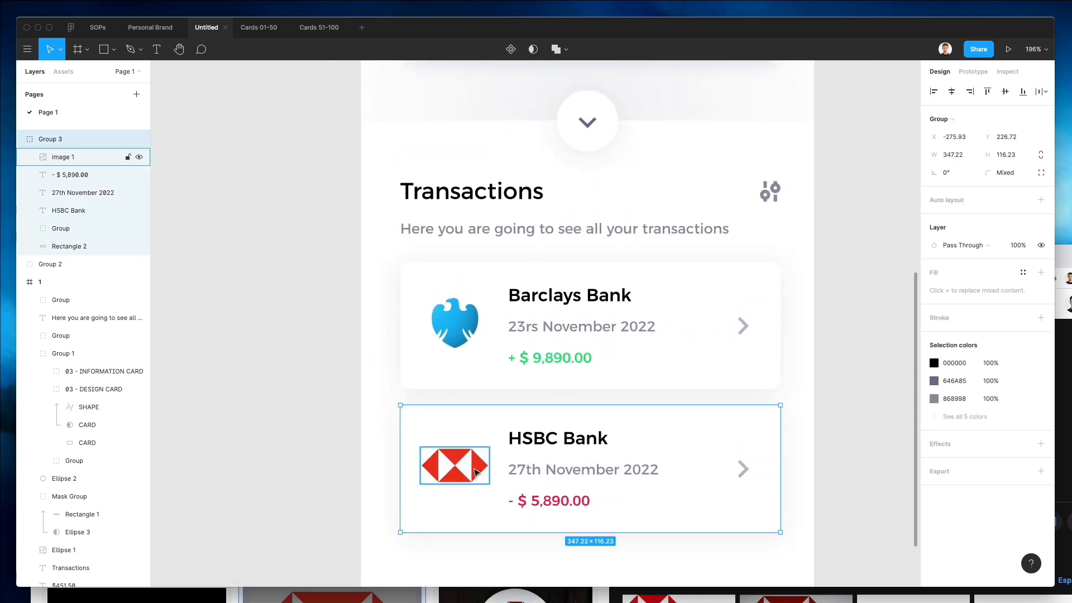
double_click(475, 472)
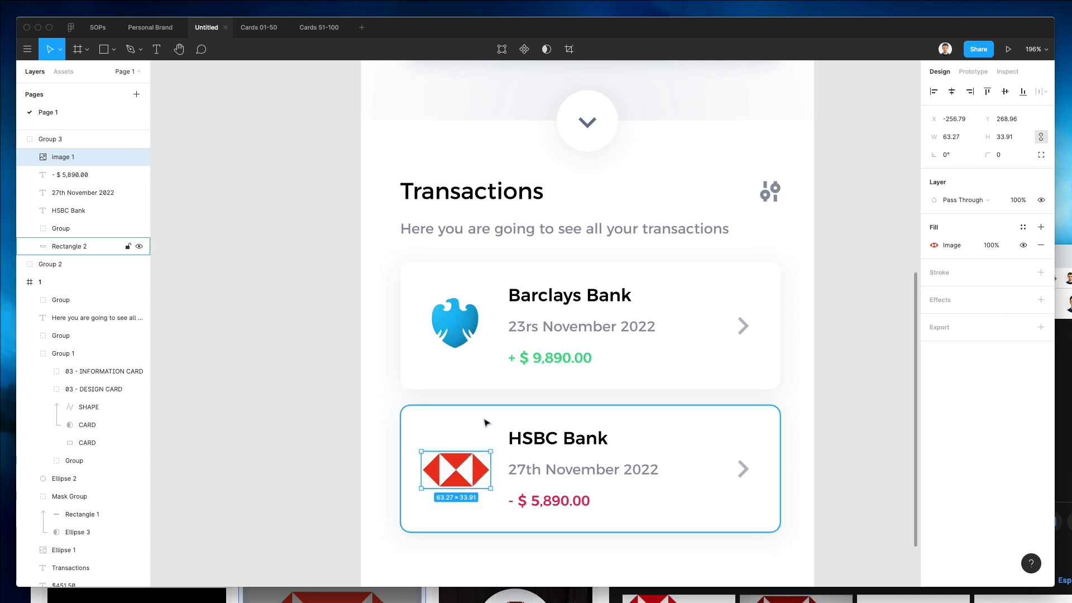
scroll(484, 420, down, 1)
key(Down)
key(Up)
key(Up)
scroll(484, 423, down, 3)
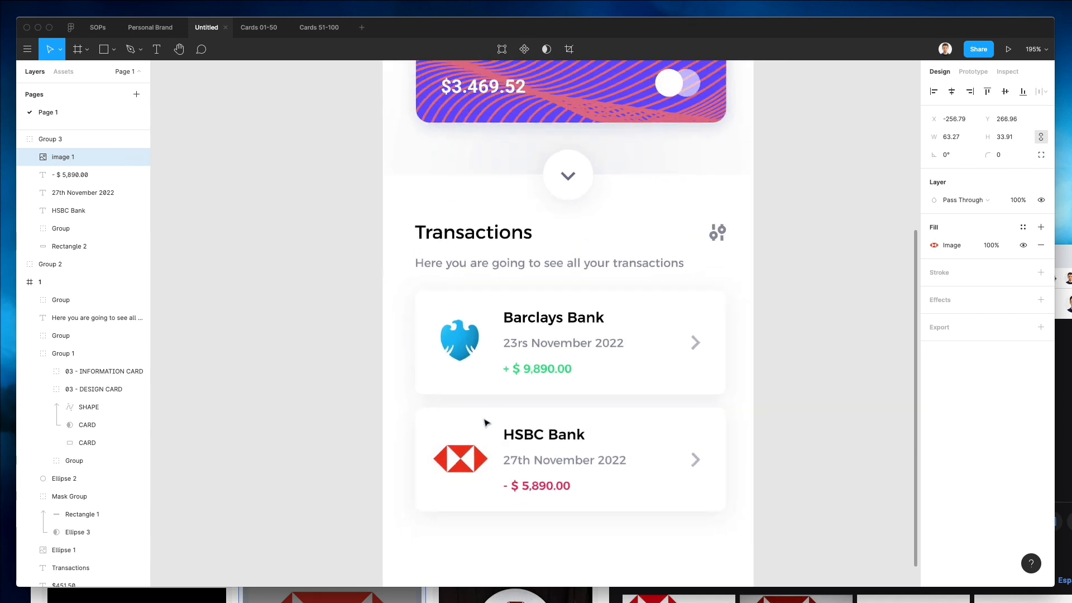
scroll(486, 418, up, 3)
click(809, 409)
Select both transaction rows and move them down by 6 px.
scroll(809, 408, down, 3)
scroll(809, 407, down, 2)
scroll(809, 408, right, 1)
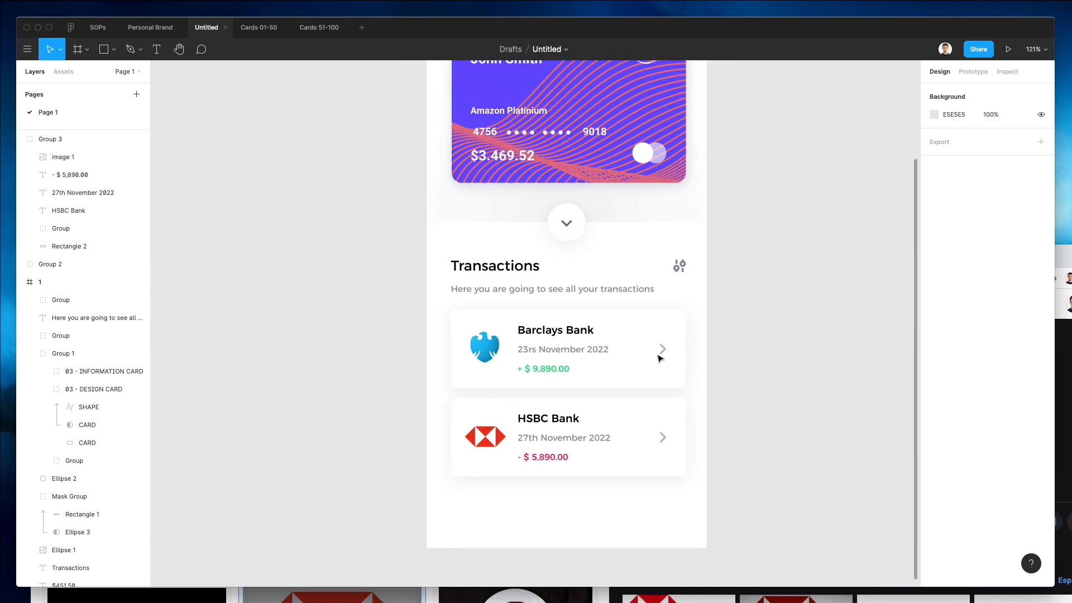
drag(410, 311, 748, 517)
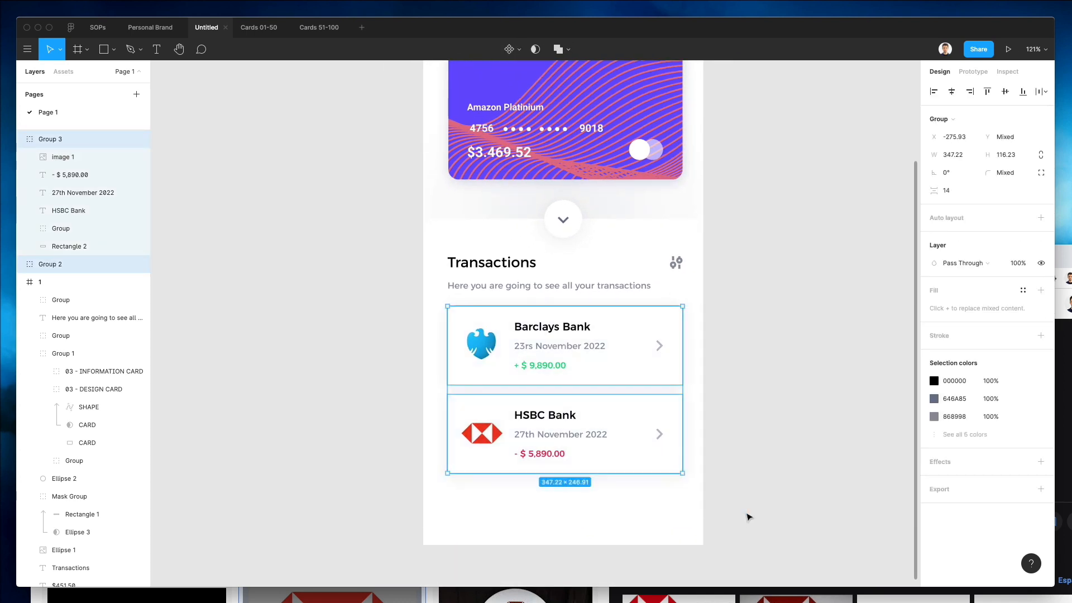
key(Down)
key(Down)
key(Down)
key(Down)
key(Down)
key(Down)
key(Down)
key(Down)
key(Down)
key(Down)
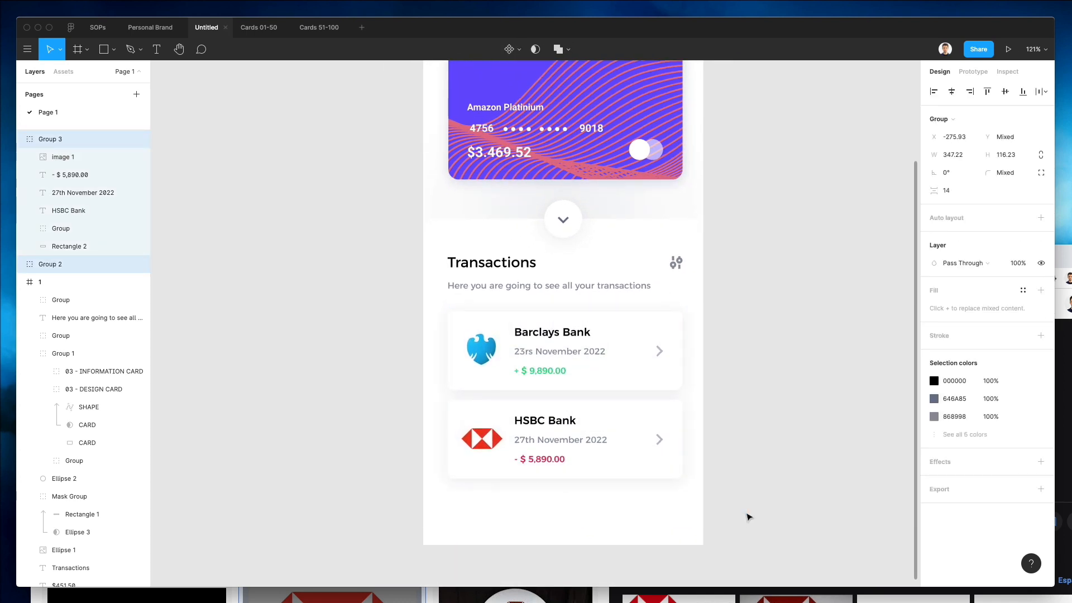
click(748, 418)
Switch to the Nucleo icon app and place a home icon with a trend arrow on the canvas beside the frame.
scroll(748, 418, up, 5)
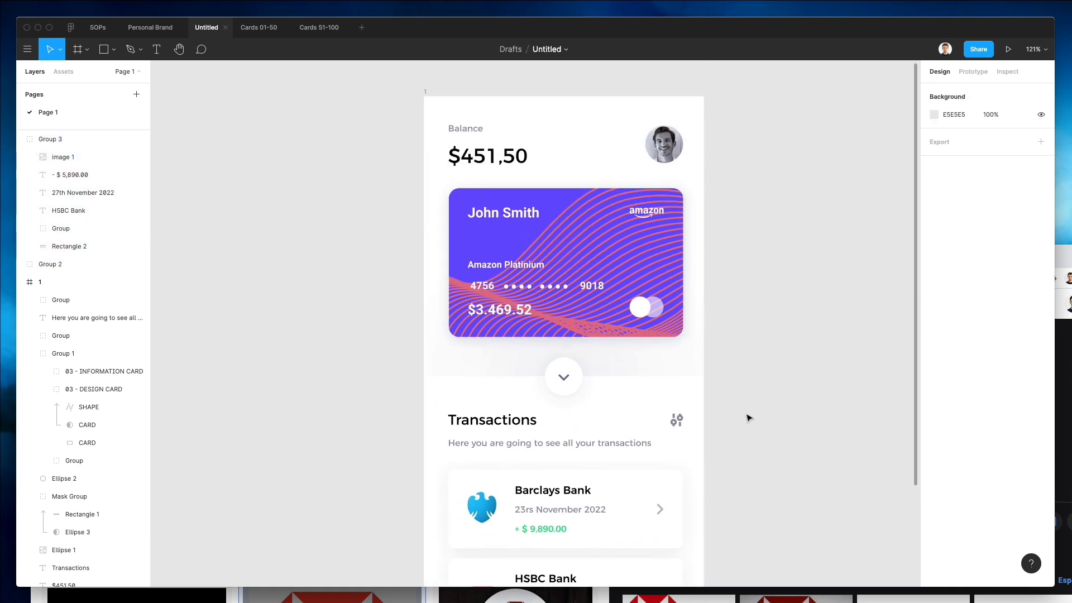
scroll(748, 418, down, 2)
scroll(749, 418, down, 3)
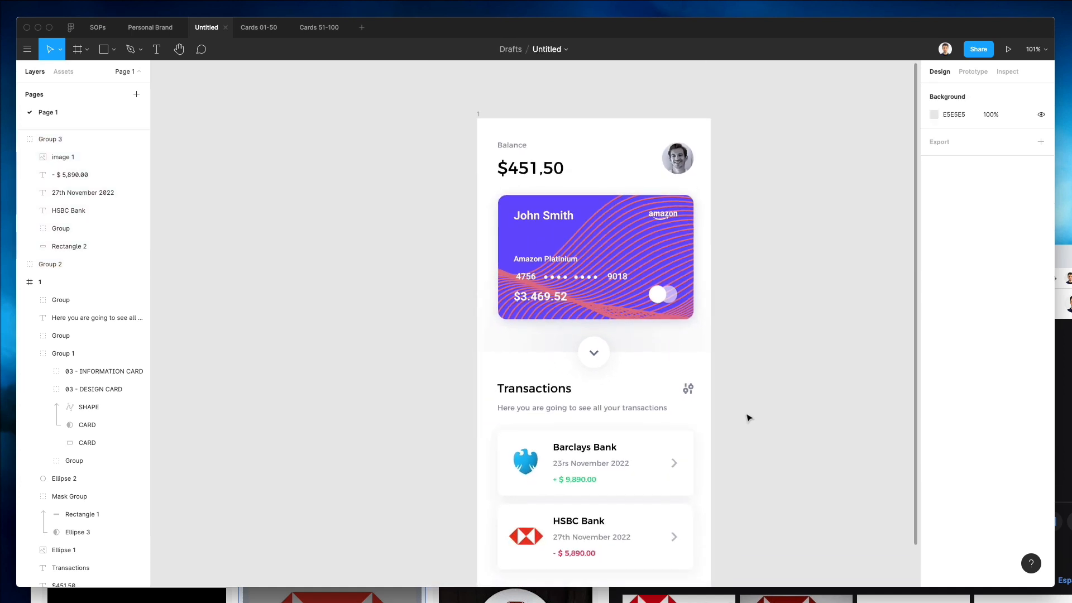
scroll(749, 418, right, 2)
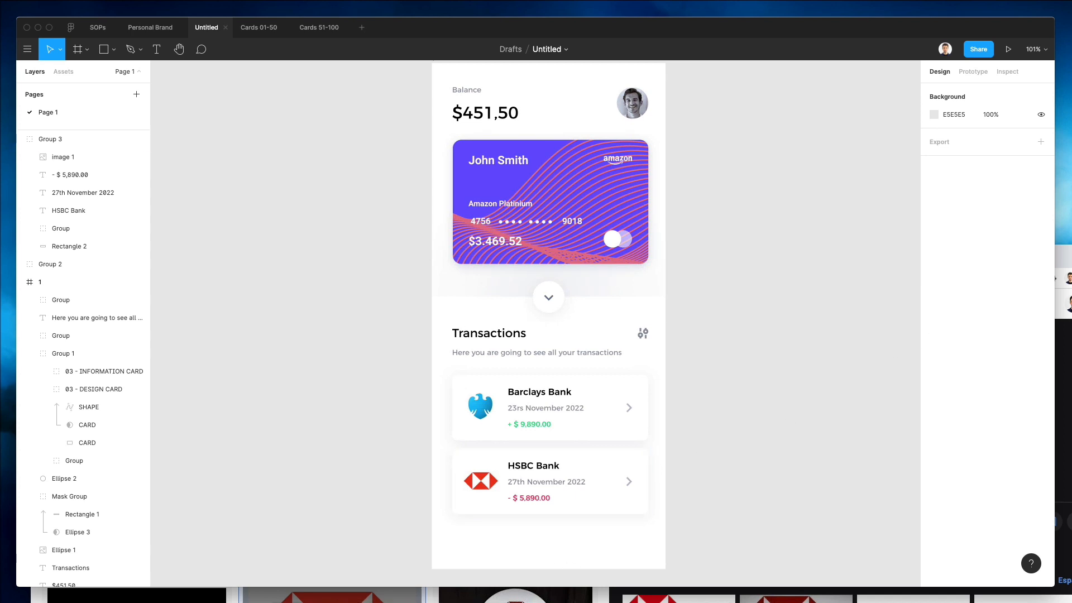
key(super+Tab)
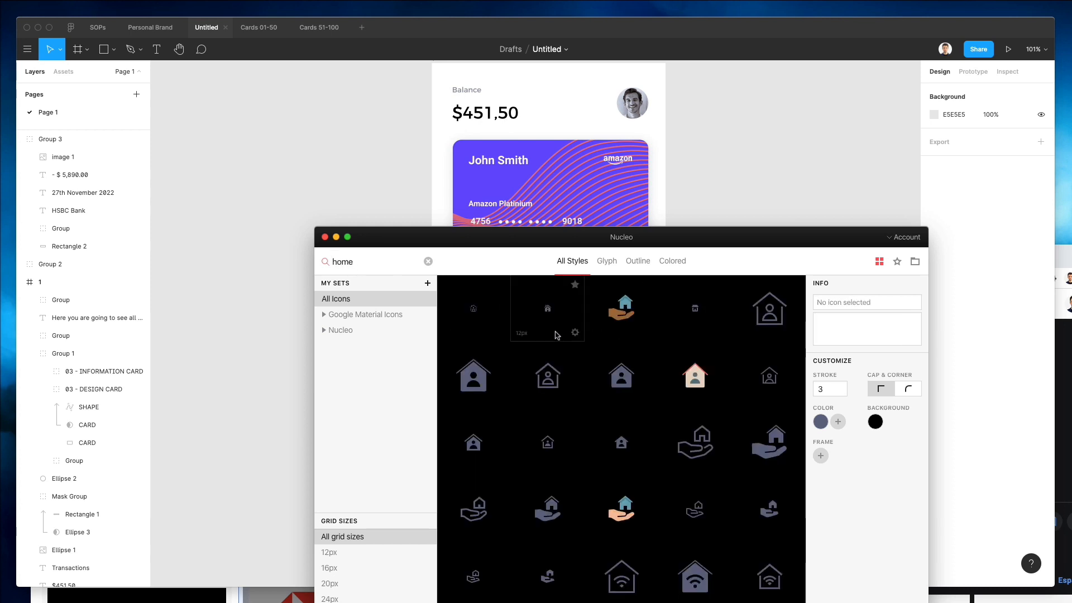
scroll(631, 343, down, 5)
scroll(633, 353, down, 5)
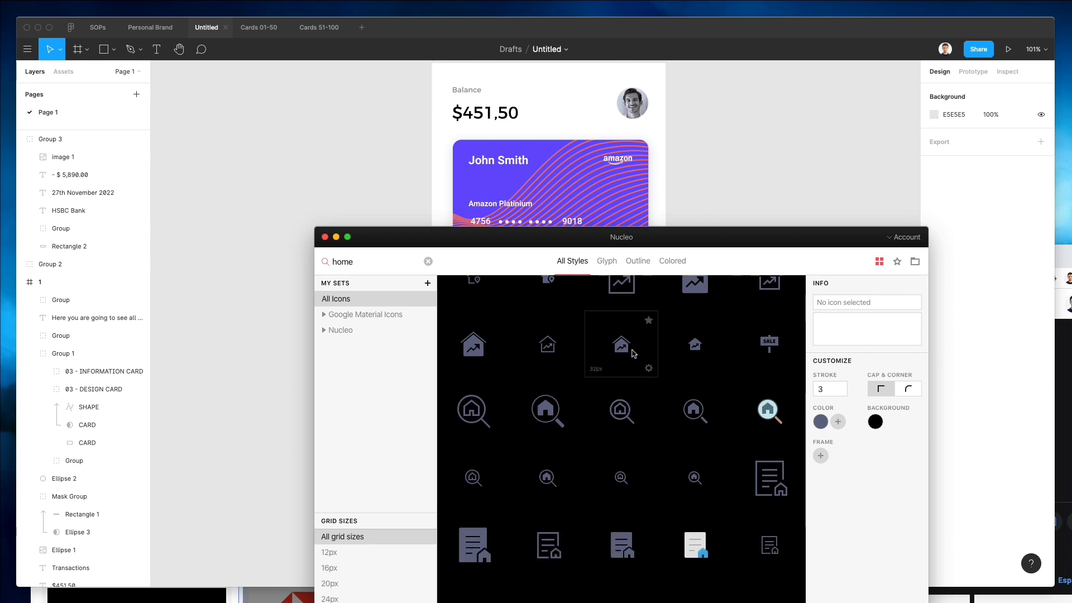
scroll(634, 353, up, 2)
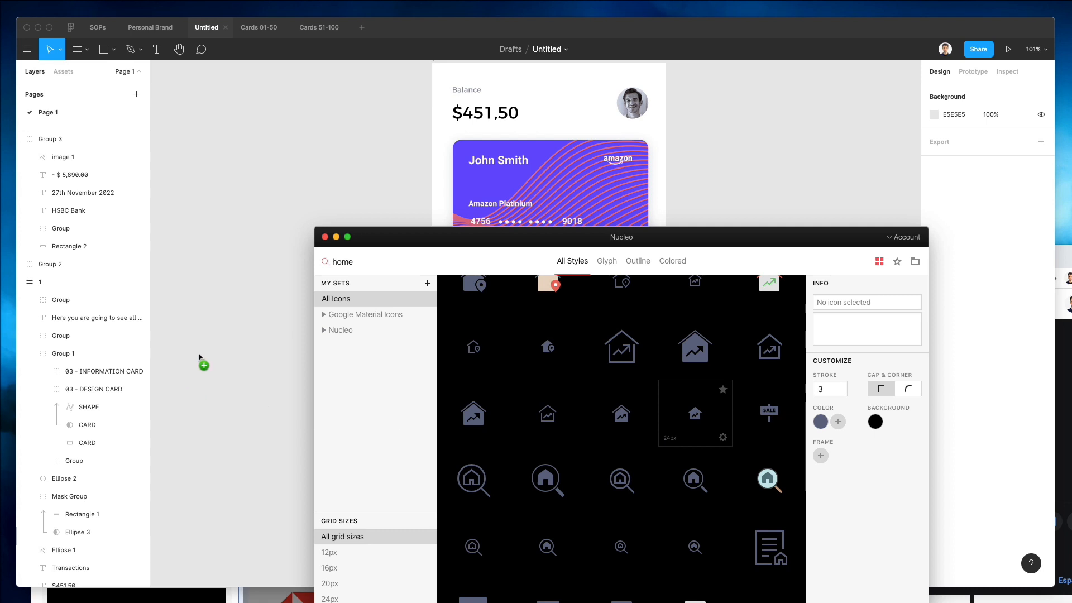
drag(207, 352, 207, 352)
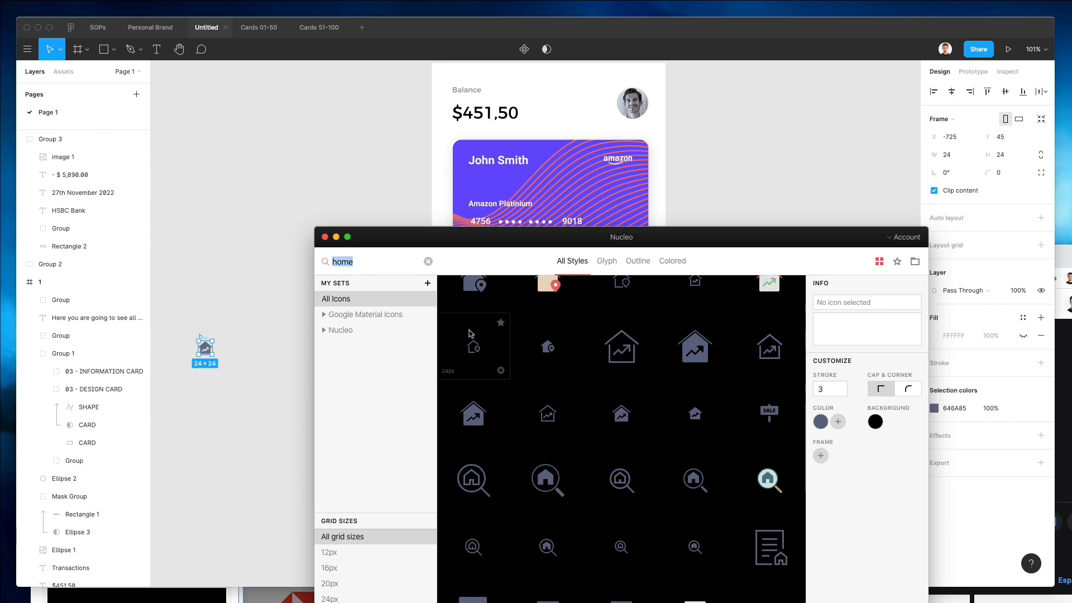
Search the icon library for sear and browse the results, then clear the search.
key(BackSpace)
text(sear)
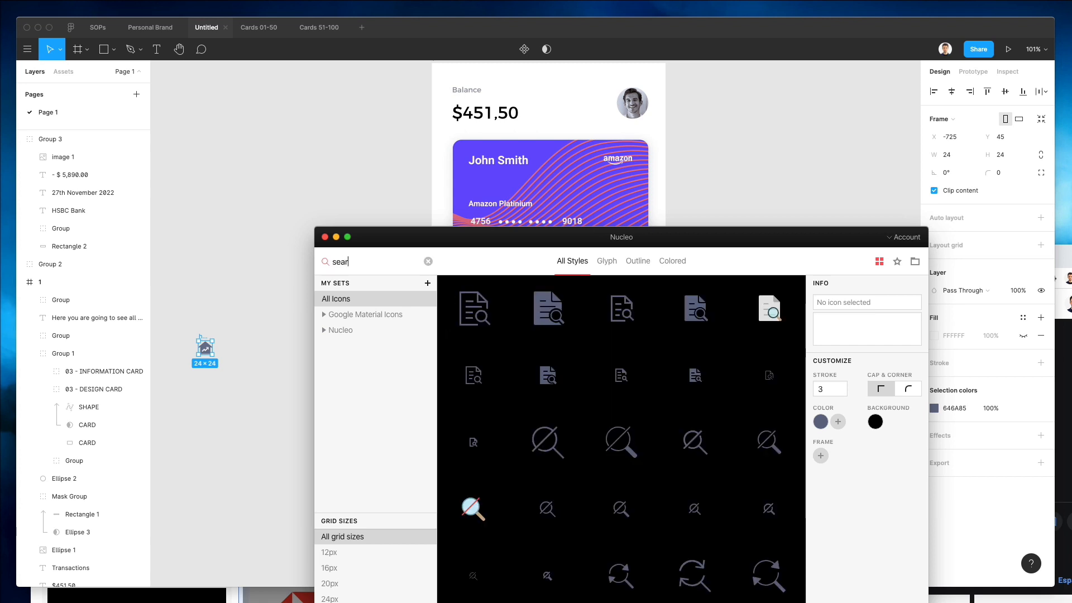
scroll(587, 368, down, 3)
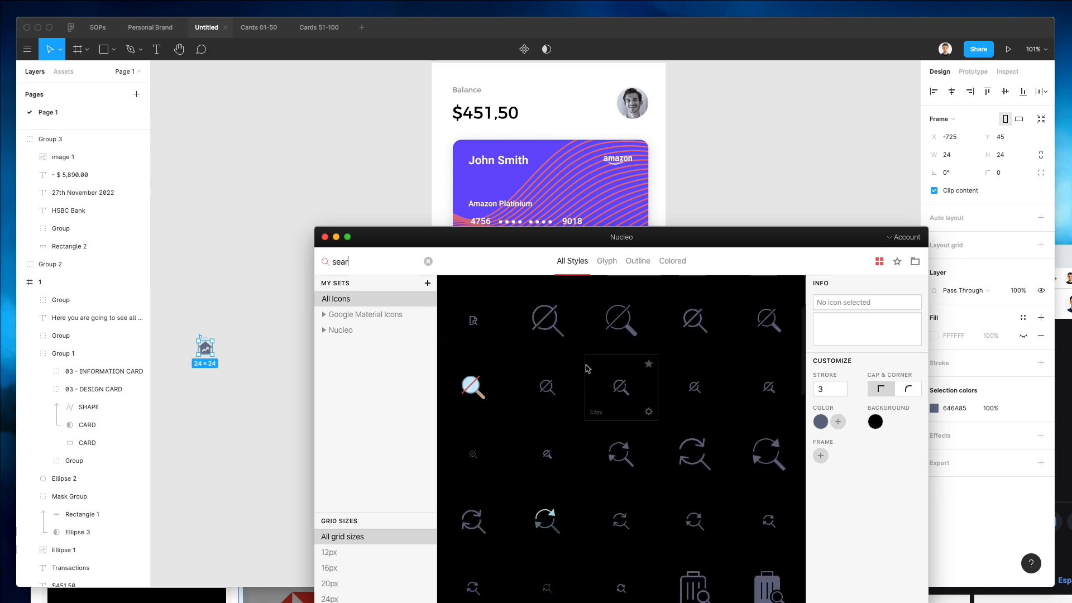
scroll(586, 368, down, 8)
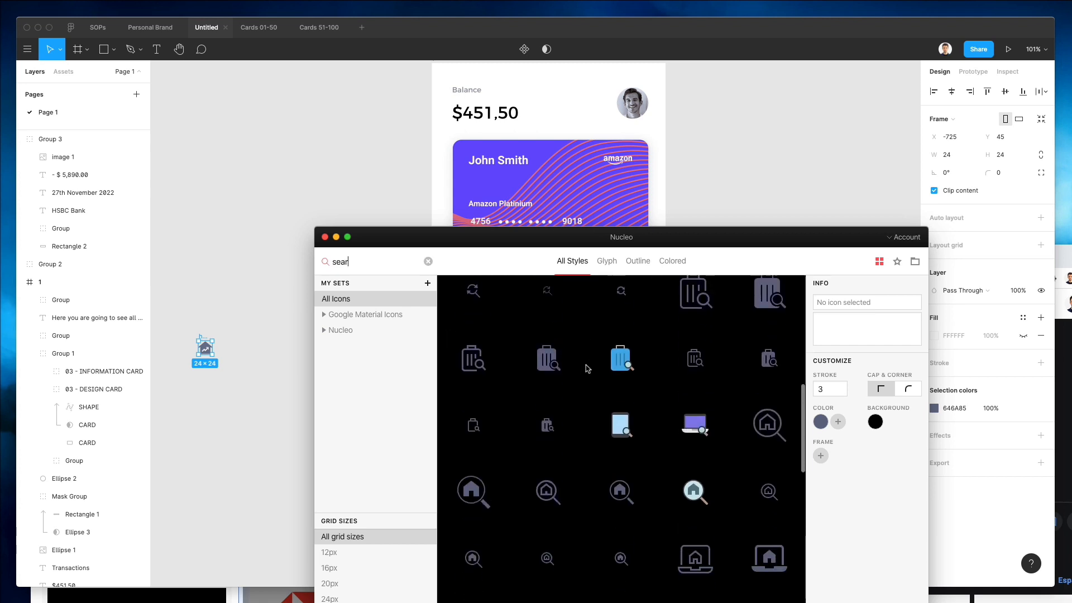
scroll(586, 369, down, 6)
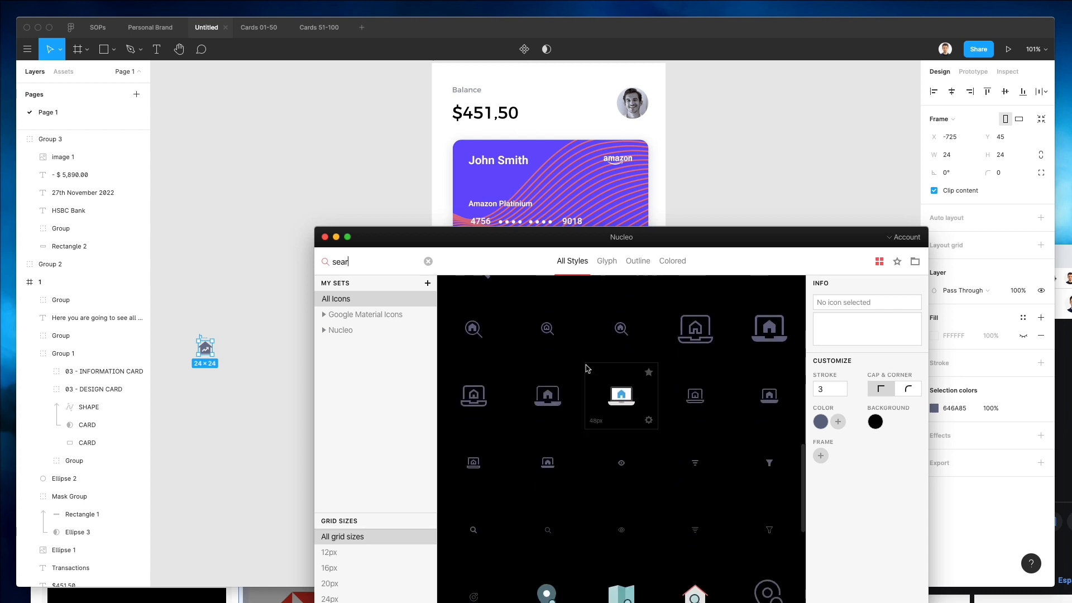
scroll(586, 369, down, 2)
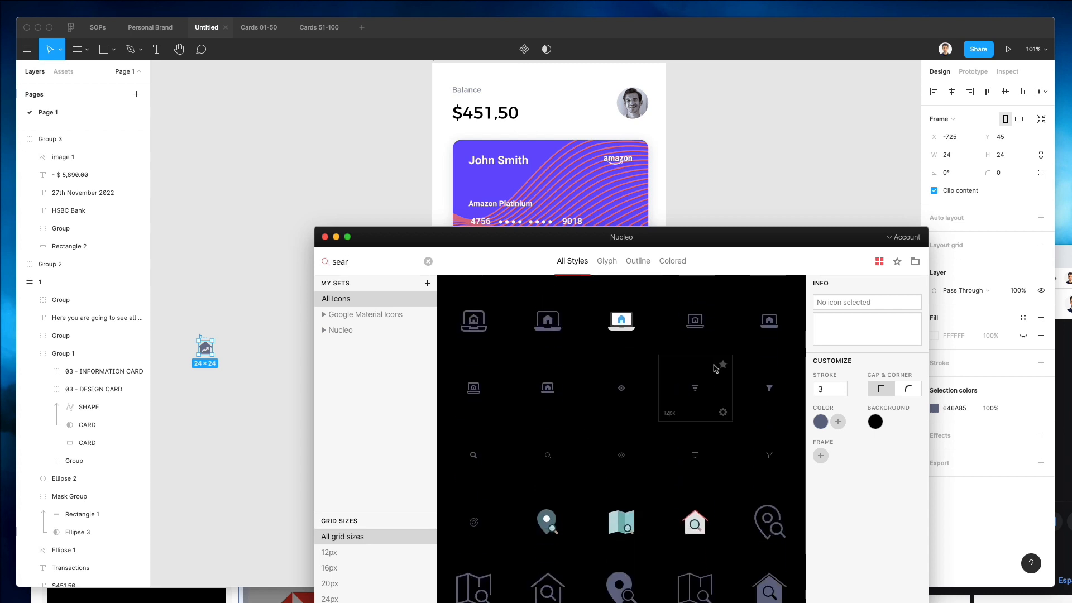
scroll(709, 391, down, 1)
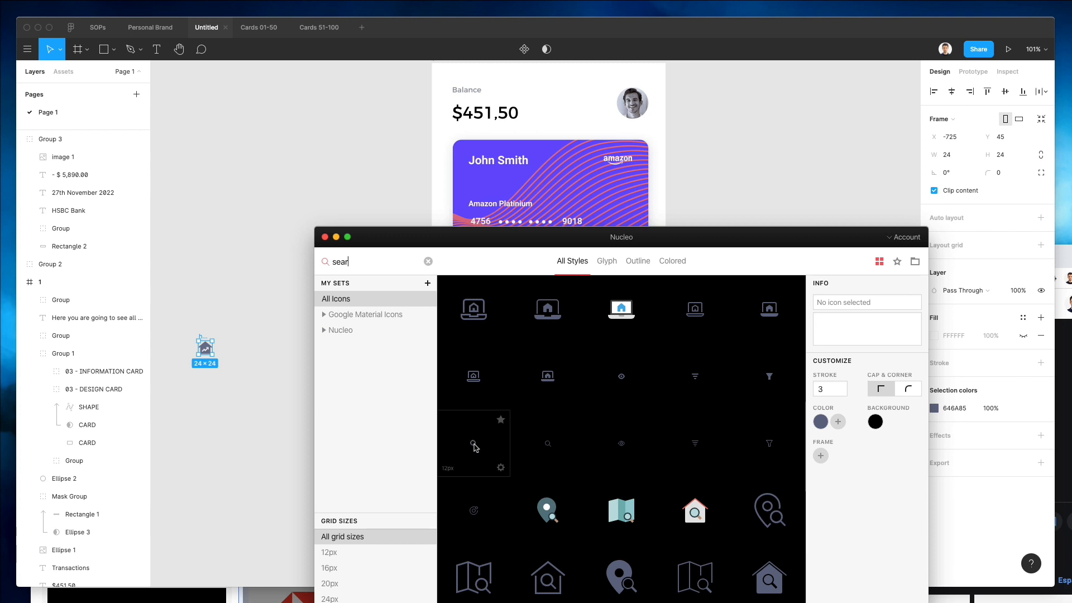
scroll(475, 447, down, 3)
scroll(491, 444, up, 4)
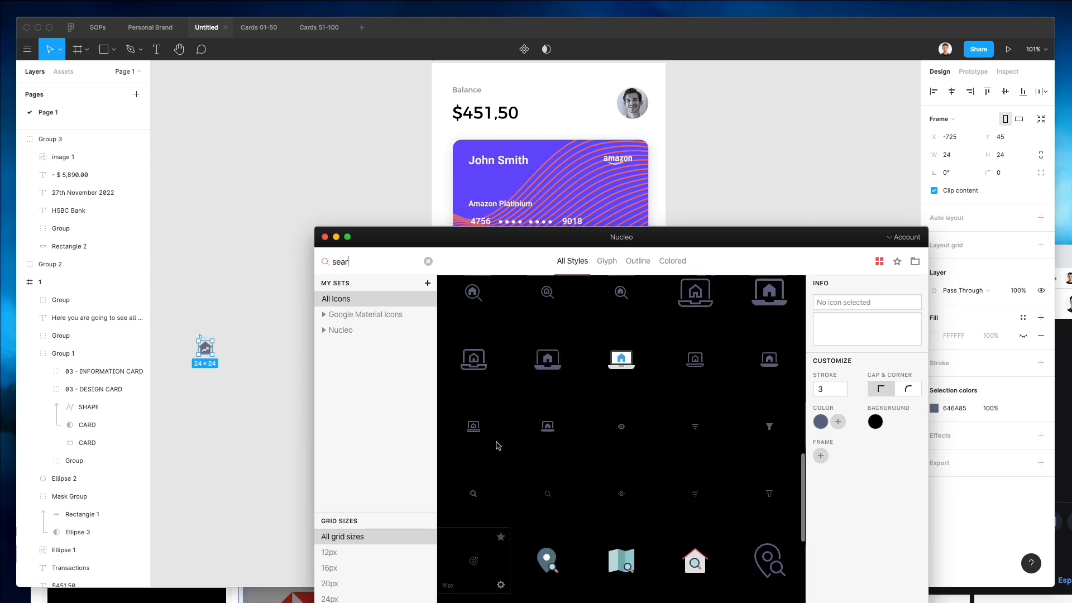
click(428, 262)
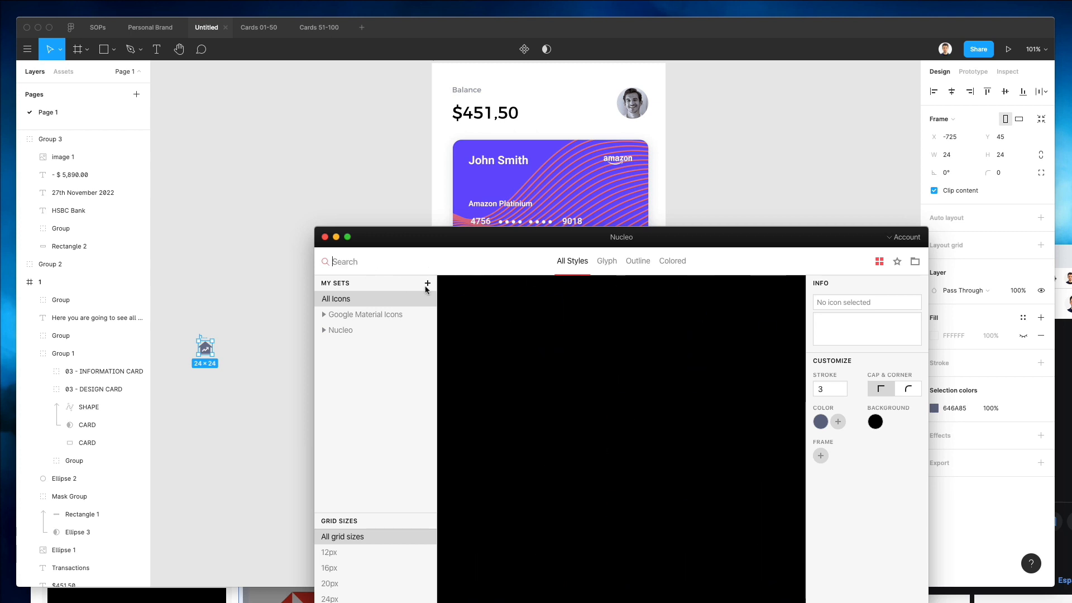
Filter to Glyph icons and place a candlestick chart icon on the canvas next to the home icon.
scroll(608, 415, down, 3)
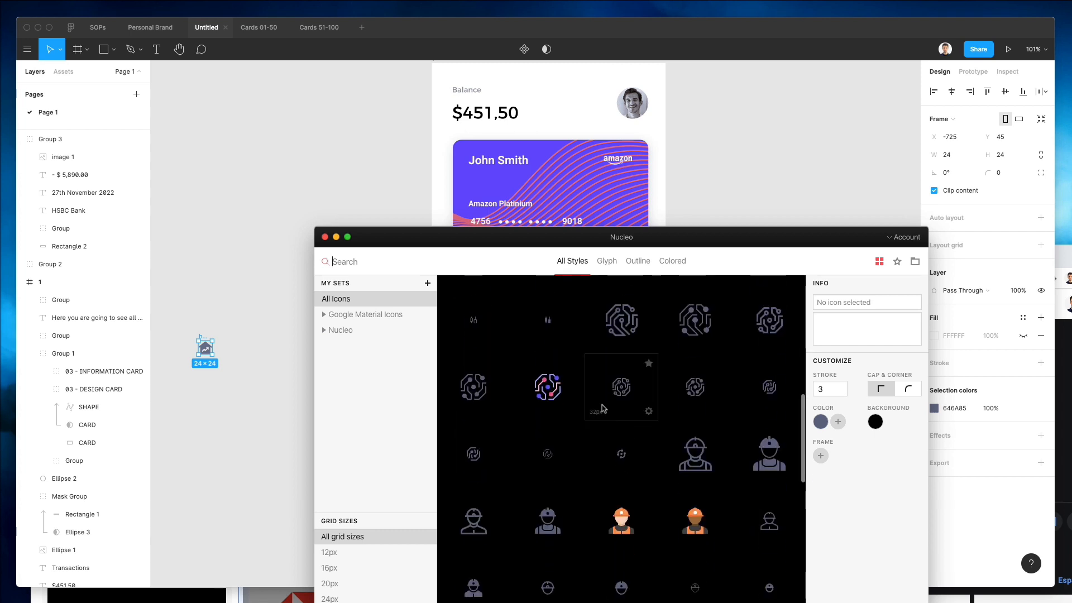
click(608, 263)
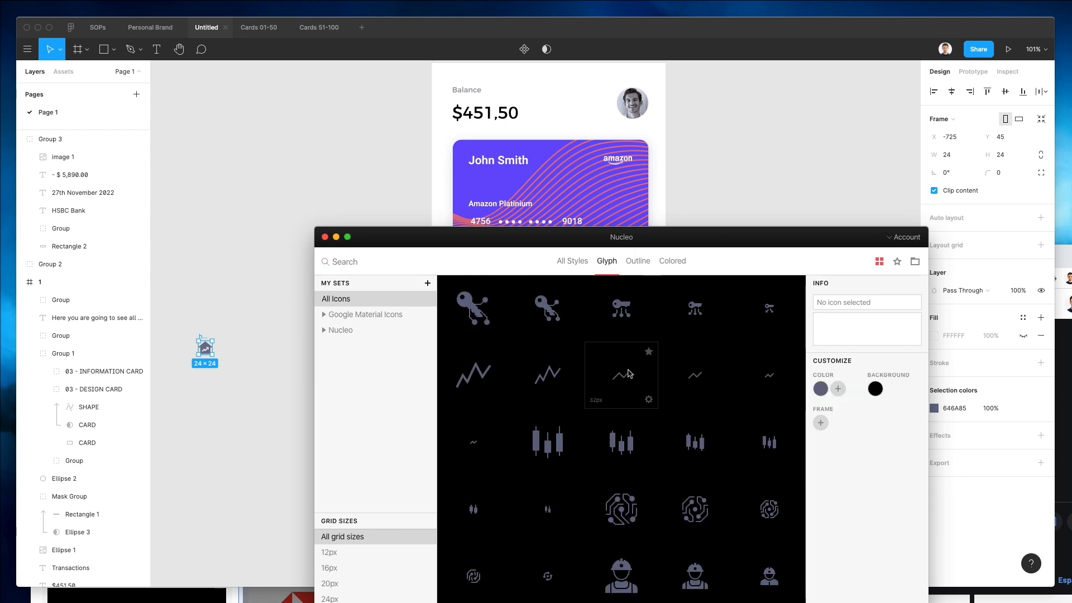
scroll(628, 374, down, 1)
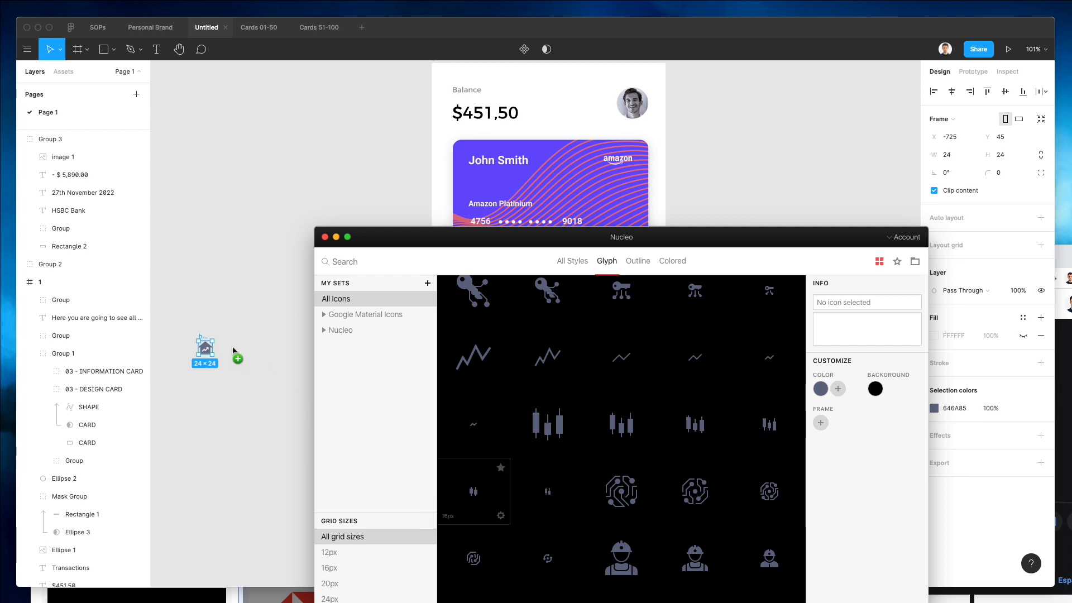
drag(233, 351, 233, 350)
Place a wallet icon and a gear icon on the canvas beside the other icons.
scroll(621, 416, down, 5)
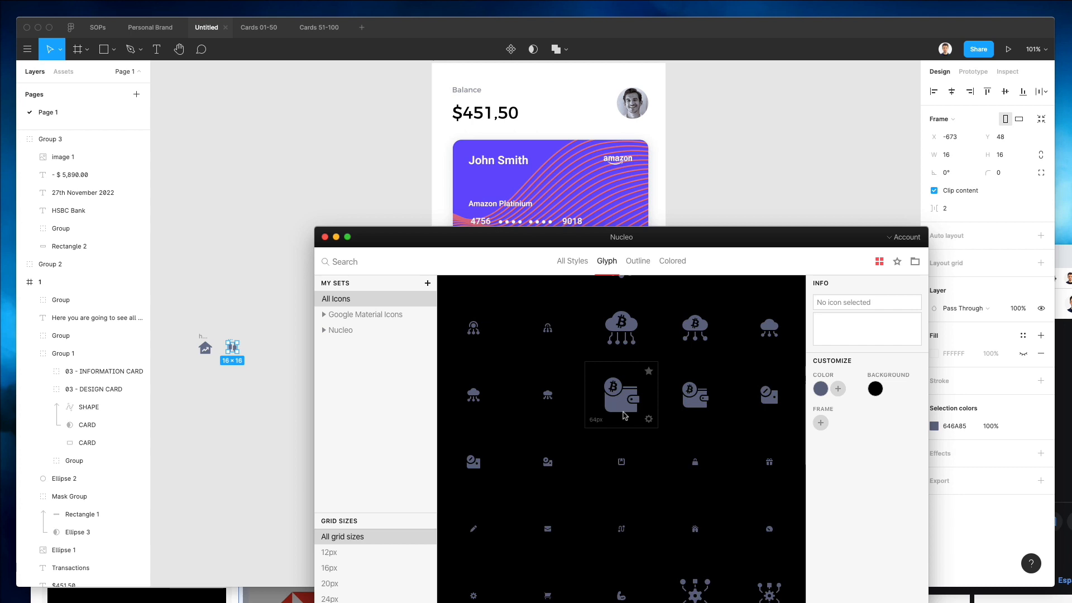
scroll(624, 415, down, 1)
scroll(624, 415, down, 3)
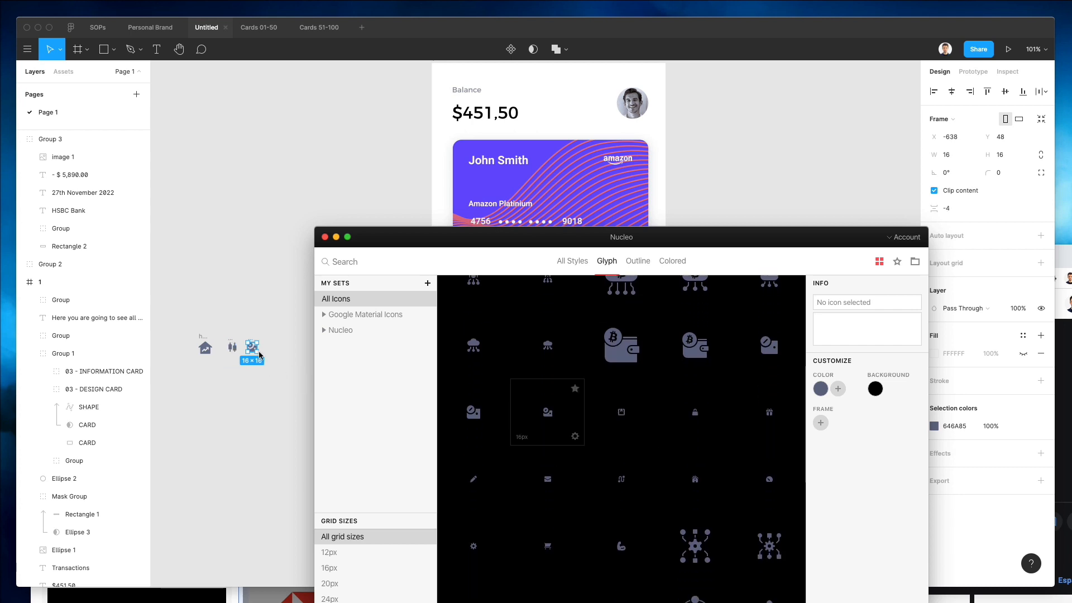
scroll(665, 396, down, 10)
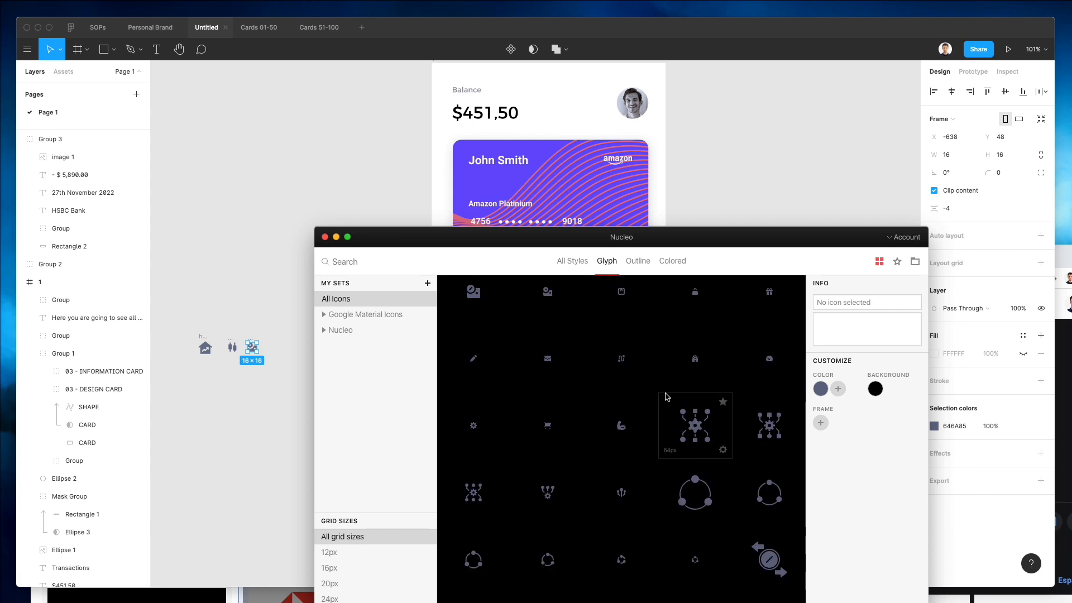
scroll(665, 393, down, 1)
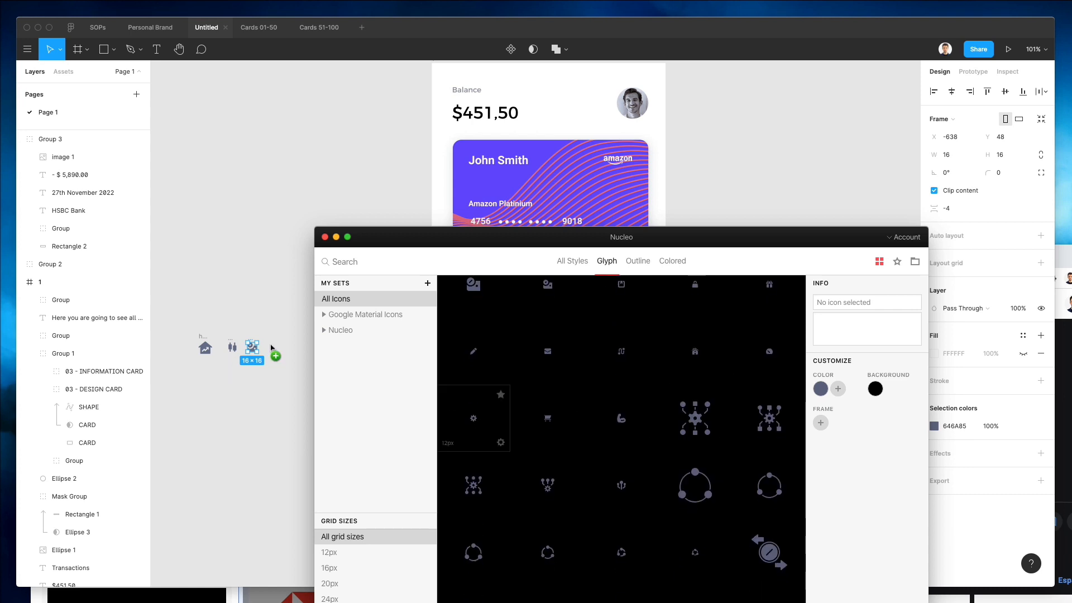
drag(272, 347, 270, 345)
Select the four icons and move them into the phone frame below the transactions list.
drag(160, 319, 354, 400)
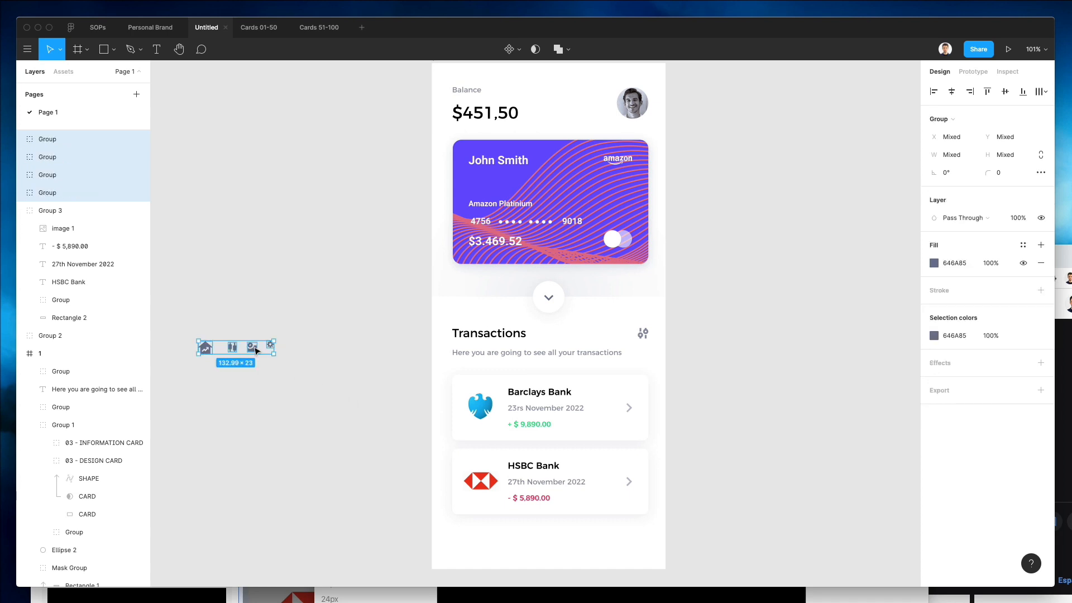
drag(255, 350, 540, 539)
scroll(540, 541, up, 3)
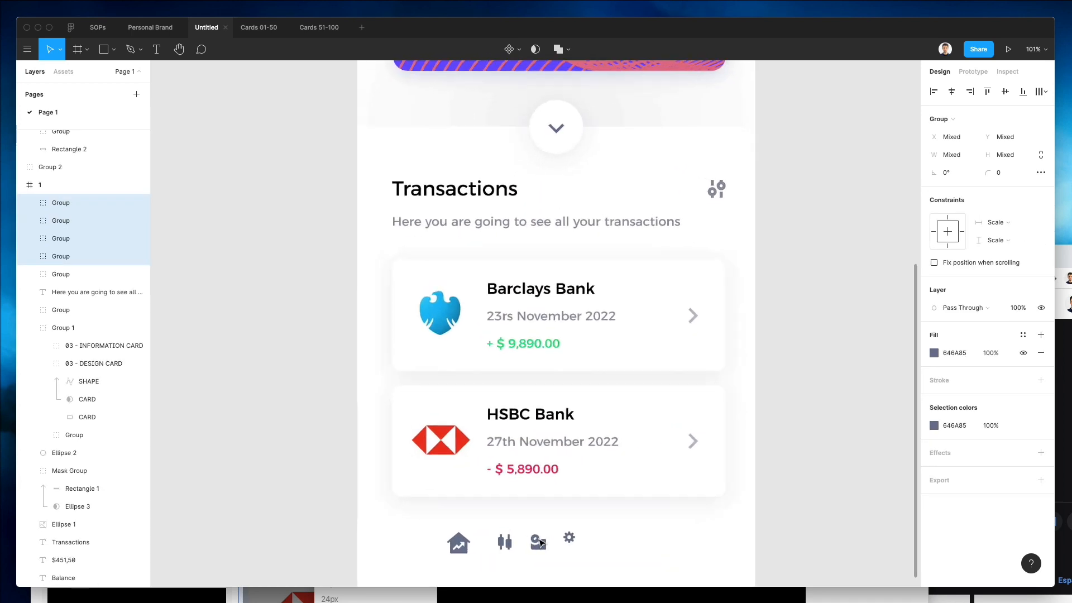
scroll(540, 542, up, 5)
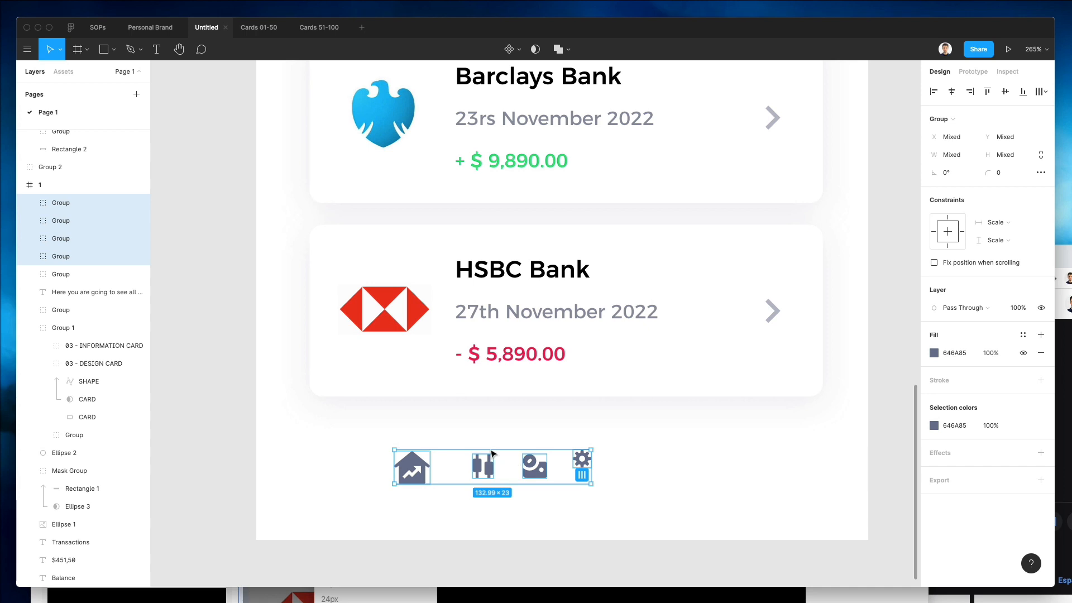
drag(533, 470, 451, 475)
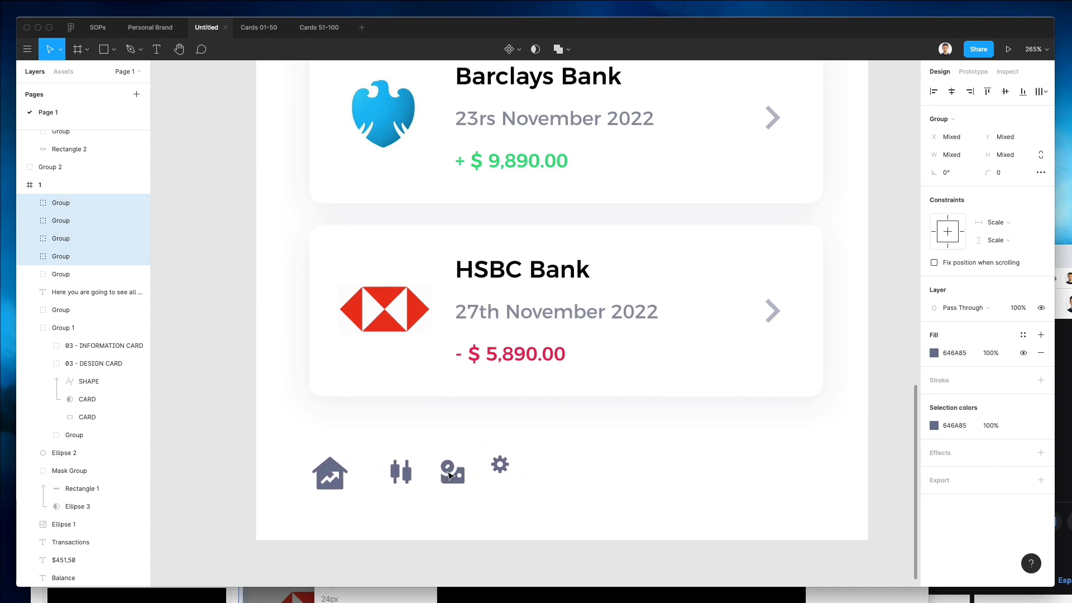
Enlarge the icon selection to about 160 × 28 px.
scroll(451, 475, down, 1)
scroll(451, 475, down, 5)
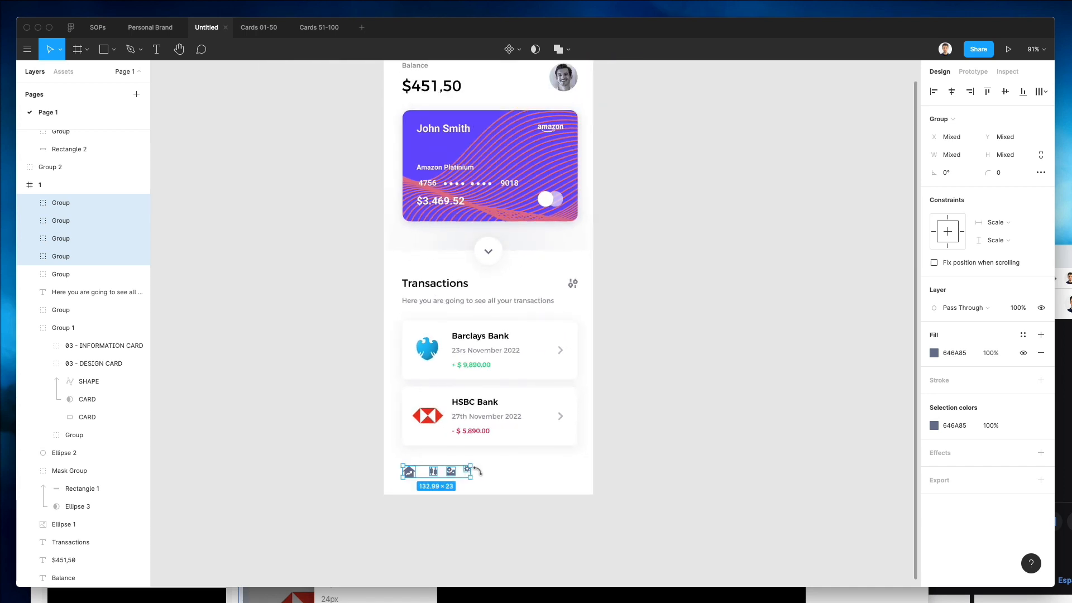
drag(472, 477, 479, 475)
scroll(462, 477, down, 2)
scroll(463, 476, up, 8)
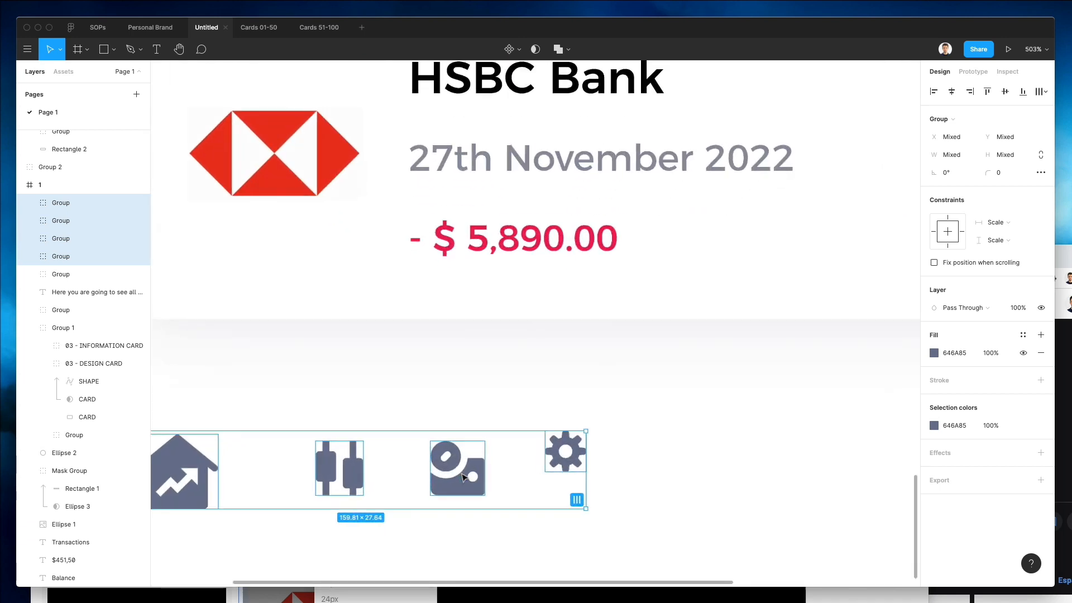
Move the candlestick, wallet and gear icons next to the home icon in a tight row.
click(422, 336)
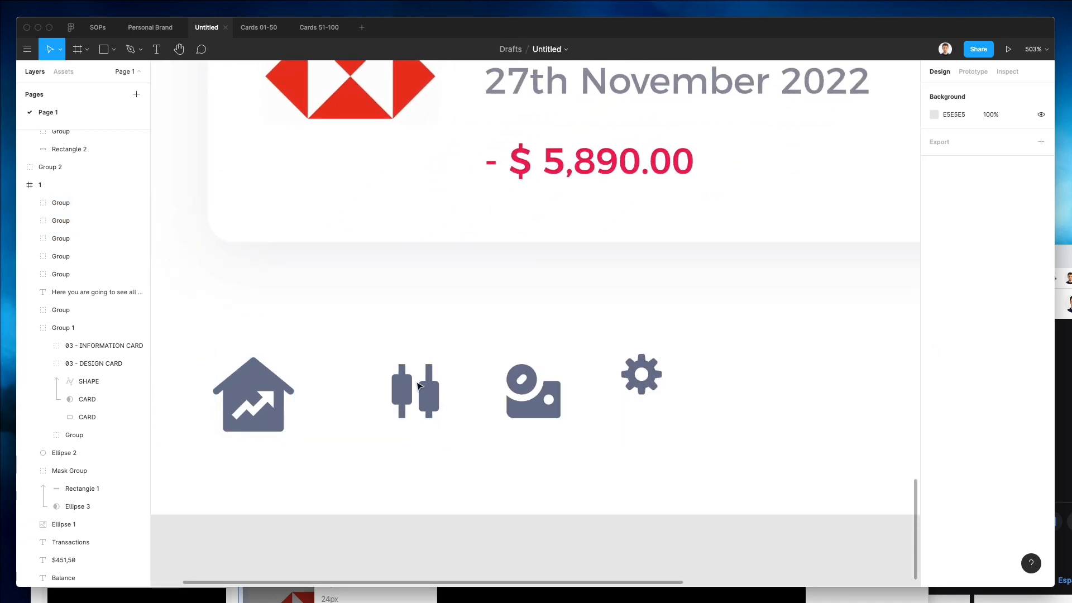
drag(404, 391, 351, 398)
drag(554, 384, 428, 409)
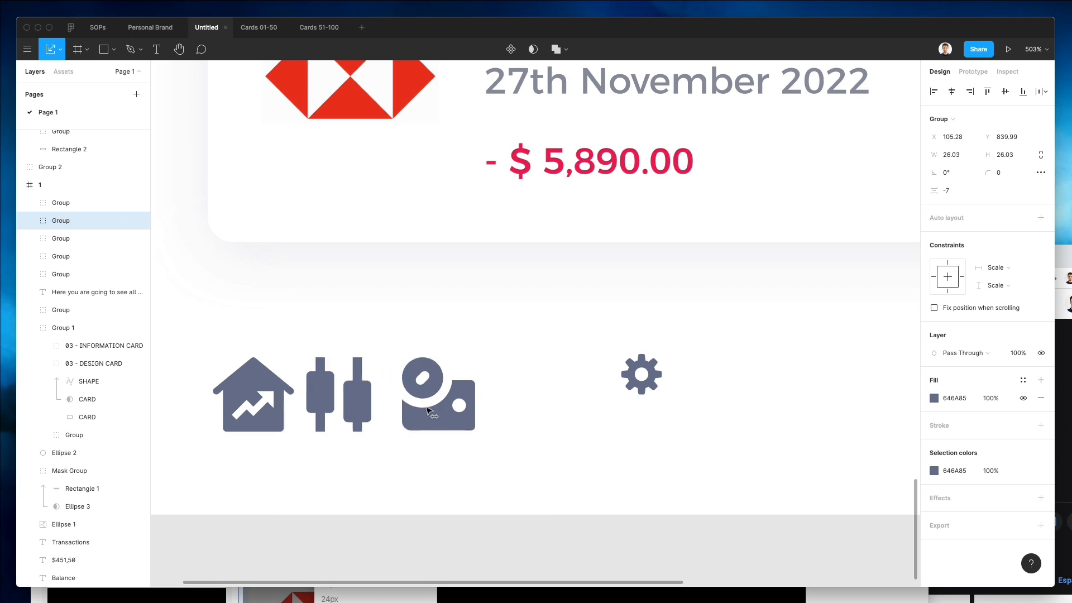
drag(620, 374, 552, 395)
Select the row of four icons and fine-tune the selection to about 130 × 26 px.
scroll(558, 390, down, 5)
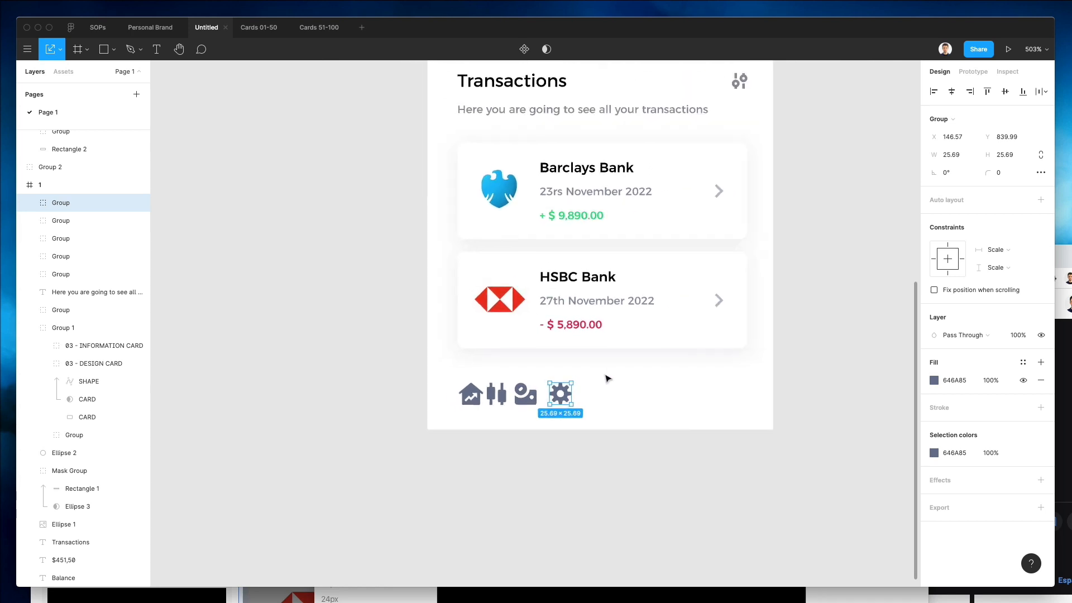
click(607, 379)
scroll(615, 376, down, 5)
drag(614, 373, 464, 409)
scroll(598, 387, up, 5)
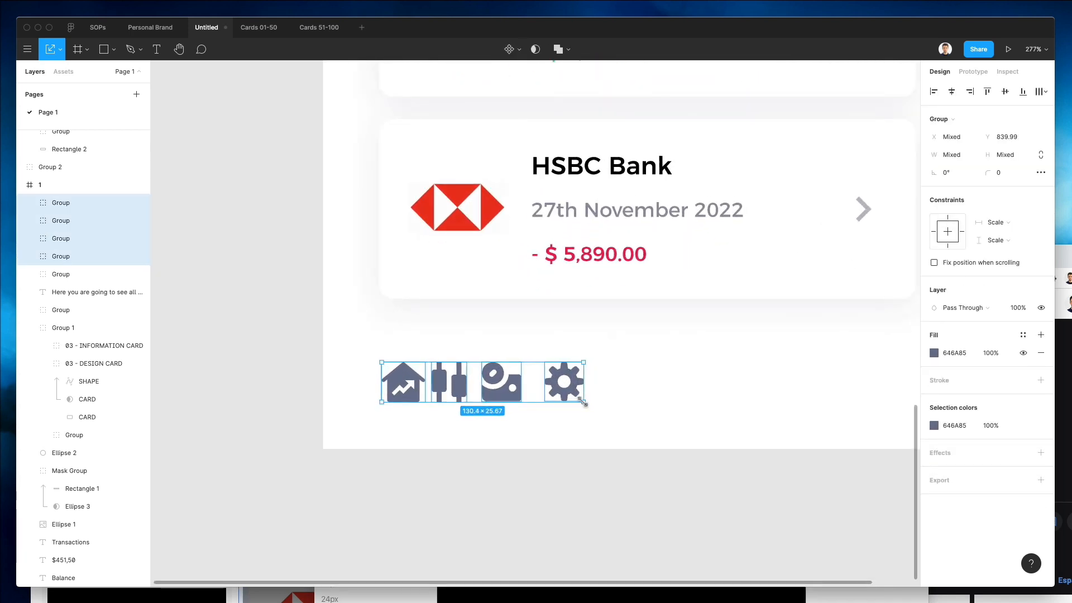
drag(583, 403, 581, 401)
scroll(578, 401, down, 3)
key(Escape)
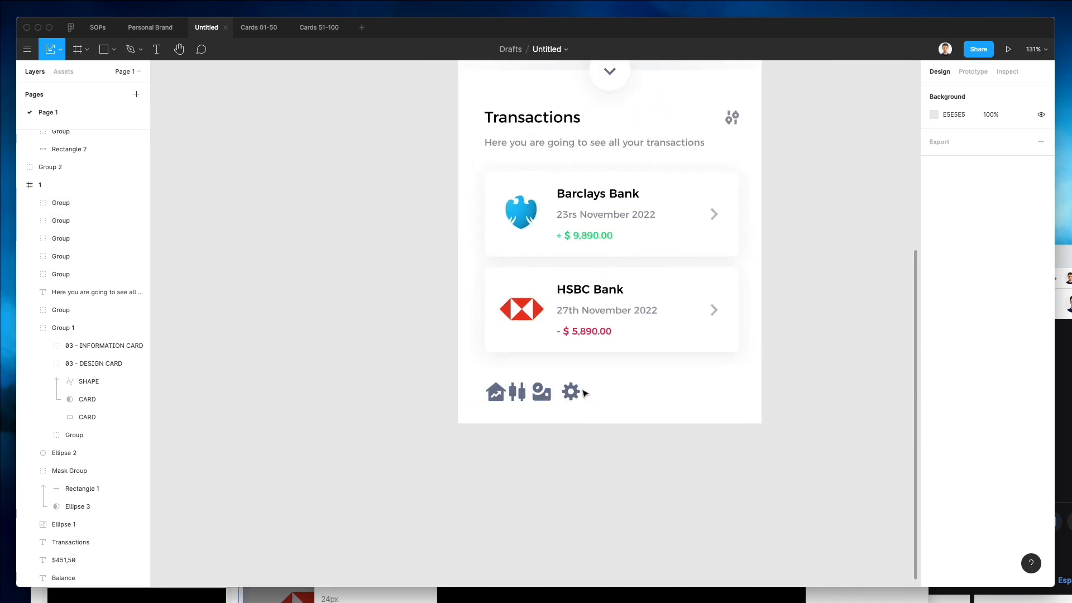
Spread the four icons across the frame width and distribute their horizontal spacing evenly.
mouse_move(569, 393)
mouse_down()
mouse_move(665, 393)
mouse_move(426, 415)
mouse_up()
click(1036, 94)
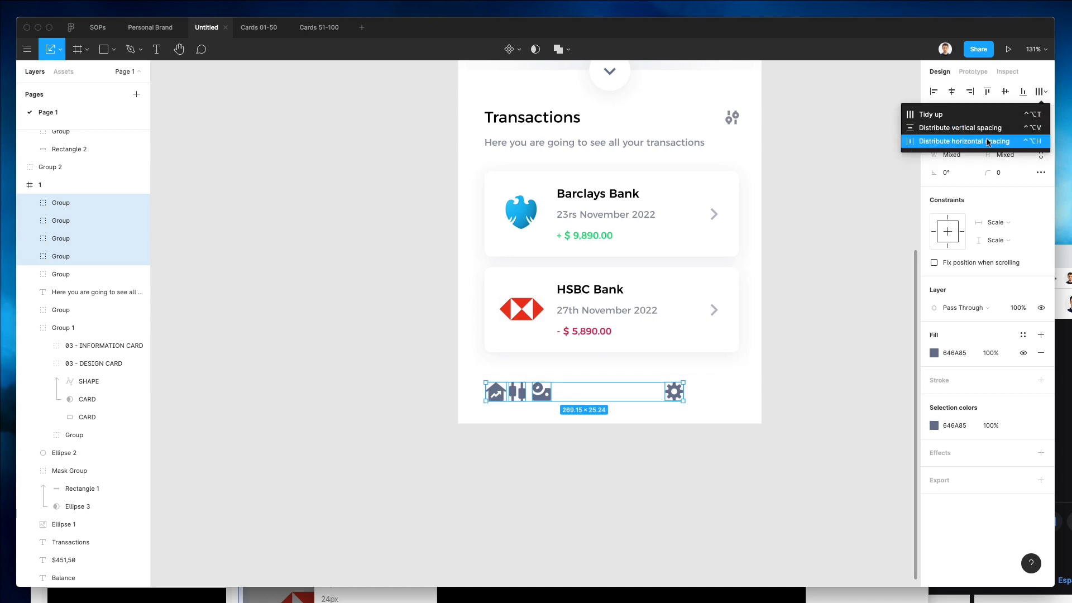
click(1010, 140)
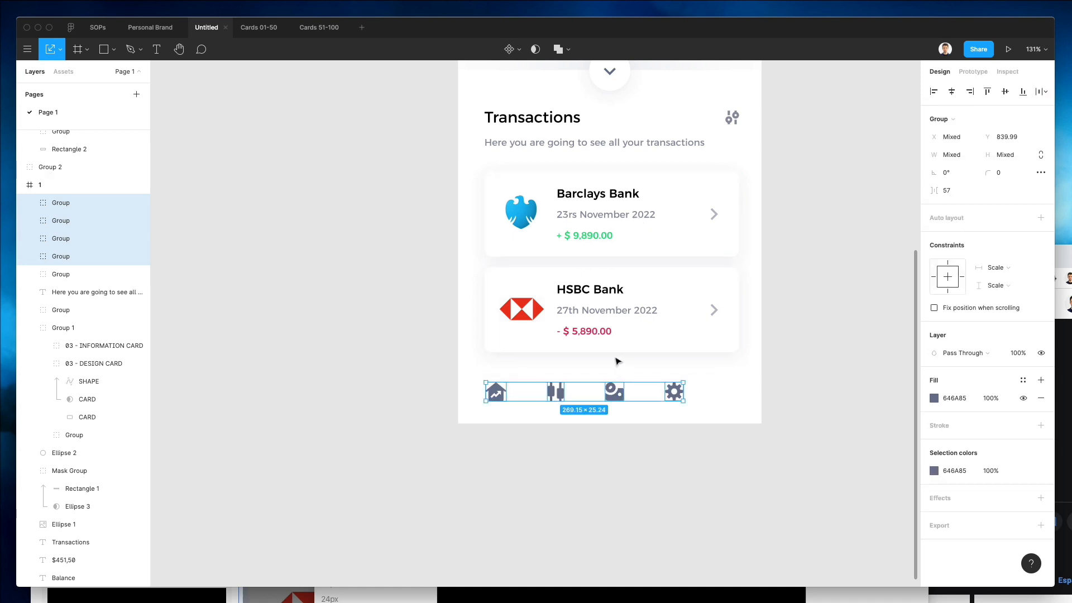
Group the four icons and center the group horizontally in the frame.
key(super+g)
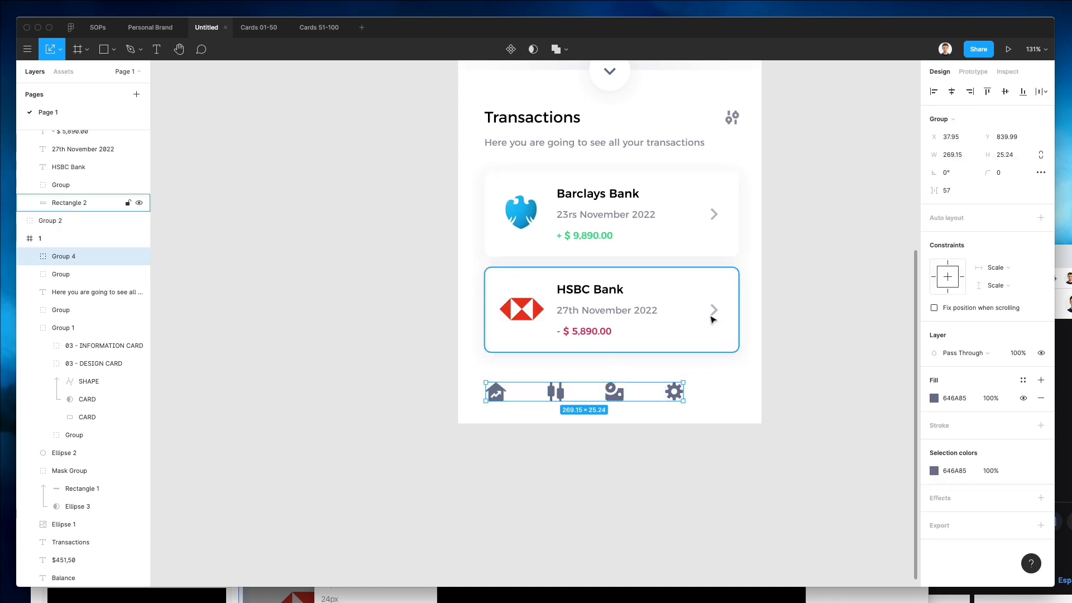
click(951, 92)
Select the home icon inside the group and recolor its fill blue, about 0061F3.
scroll(777, 351, down, 1)
scroll(774, 359, up, 3)
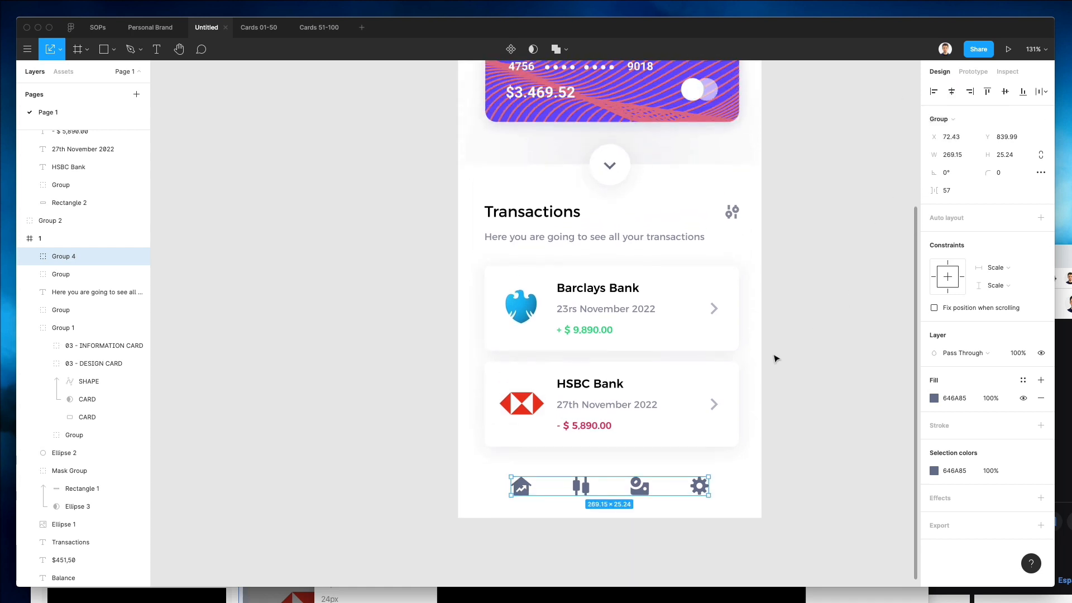
scroll(774, 358, up, 2)
double_click(519, 522)
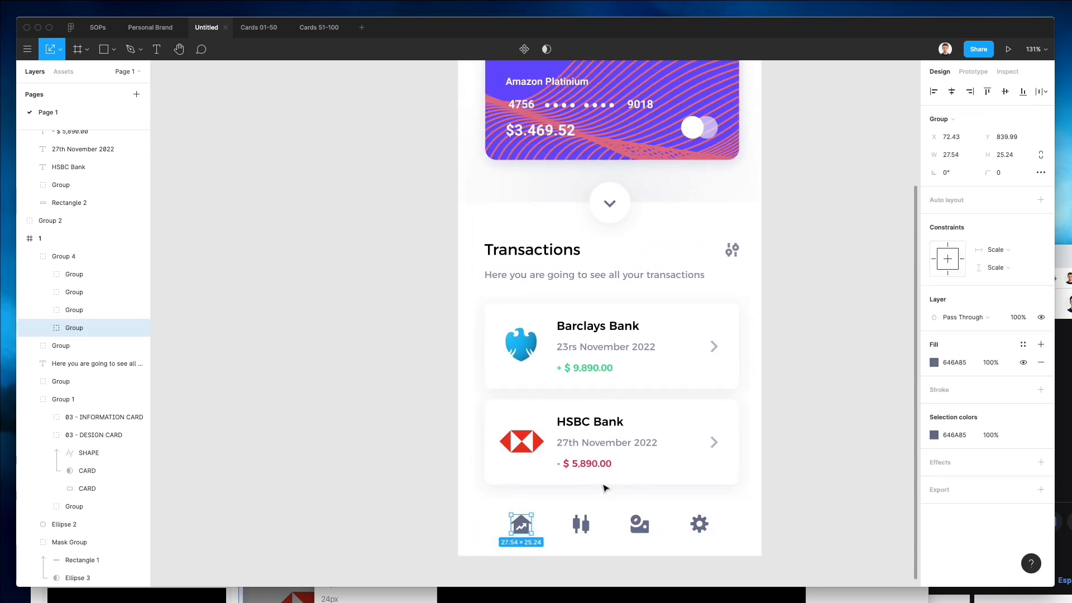
scroll(605, 489, down, 2)
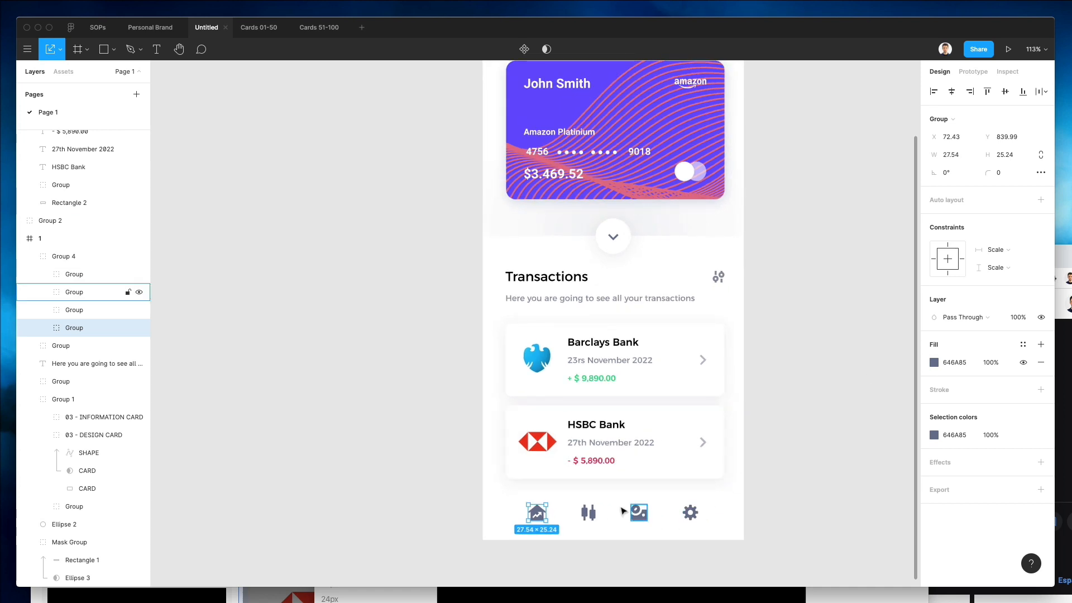
click(933, 362)
drag(888, 355, 927, 356)
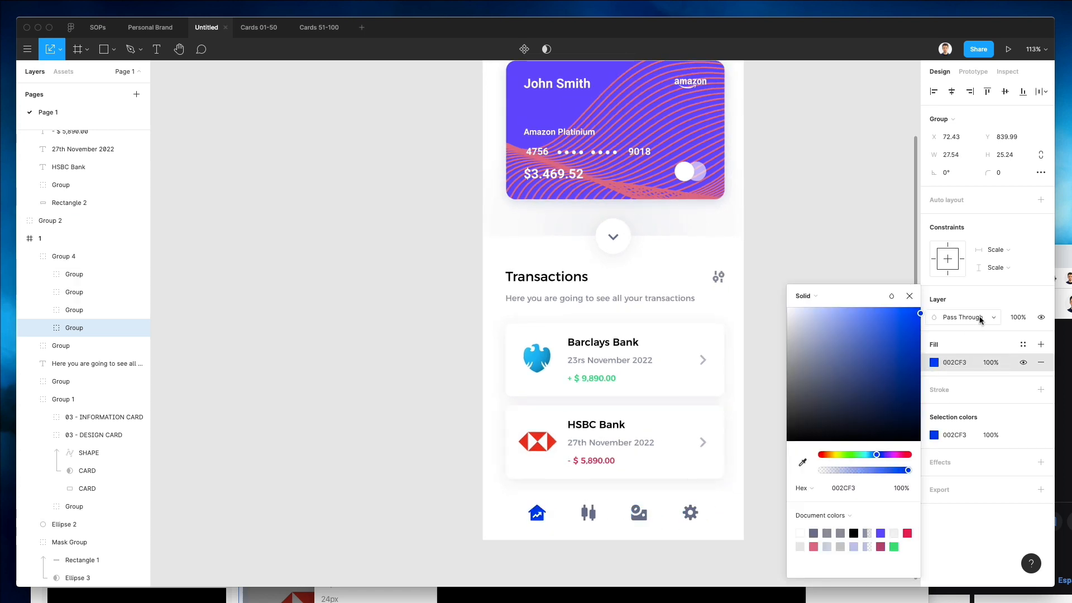
drag(877, 455, 874, 456)
Select the other three icons and set their fill to a light grey, B3B9CF, sampled from the subtitle and lightened.
click(569, 498)
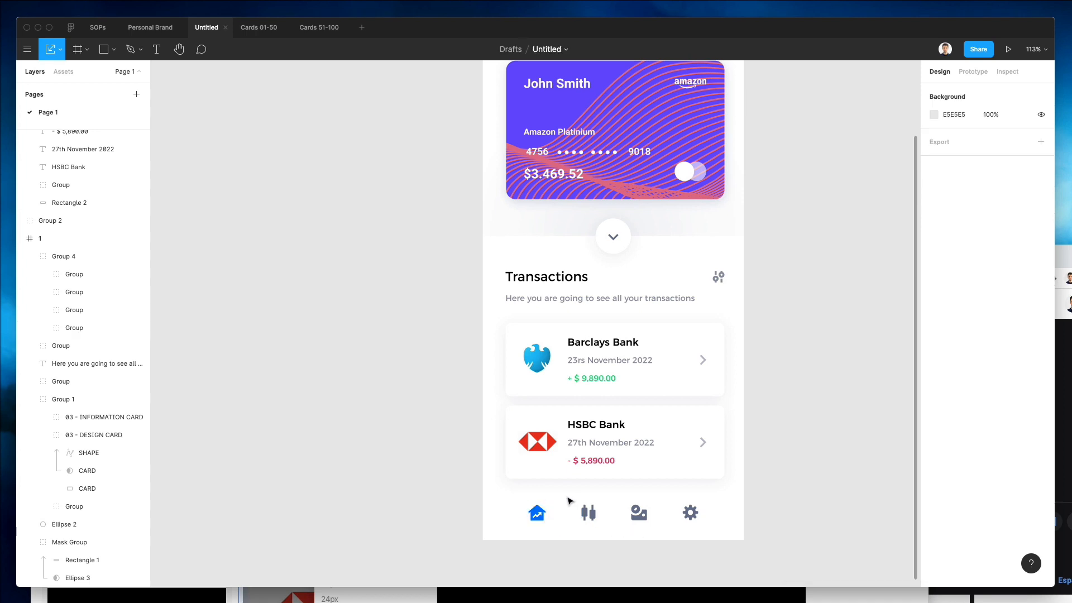
drag(568, 498, 749, 558)
drag(740, 496, 568, 551)
click(933, 381)
key(i)
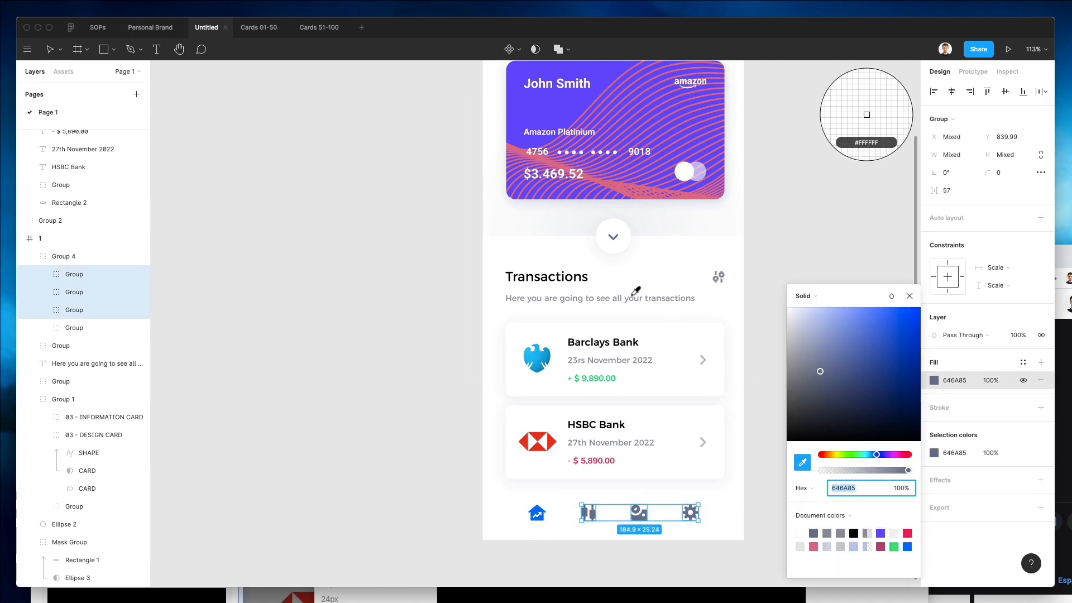
click(637, 296)
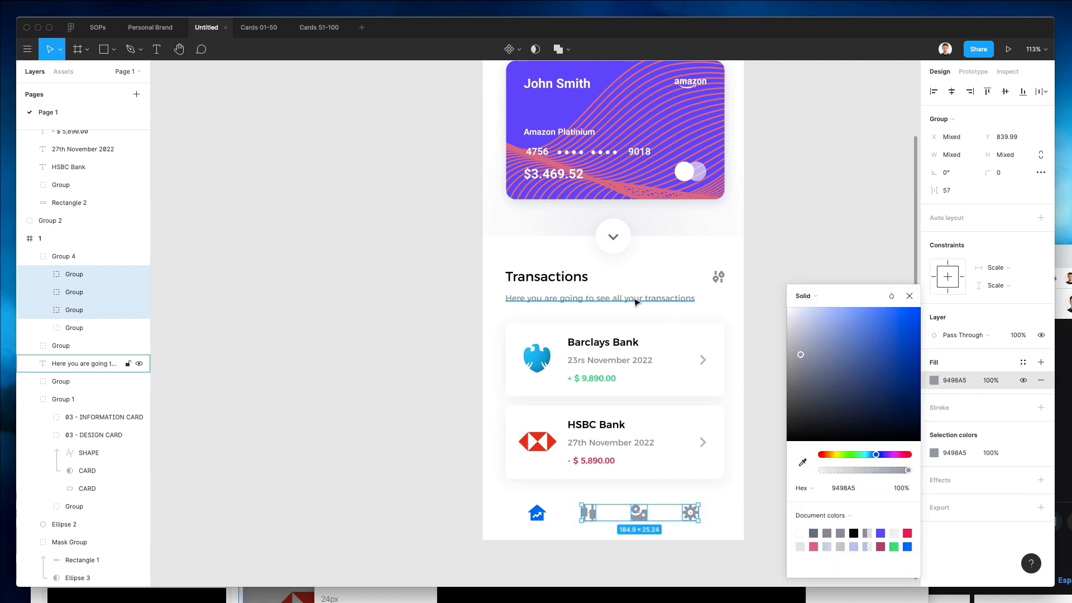
drag(799, 340, 802, 333)
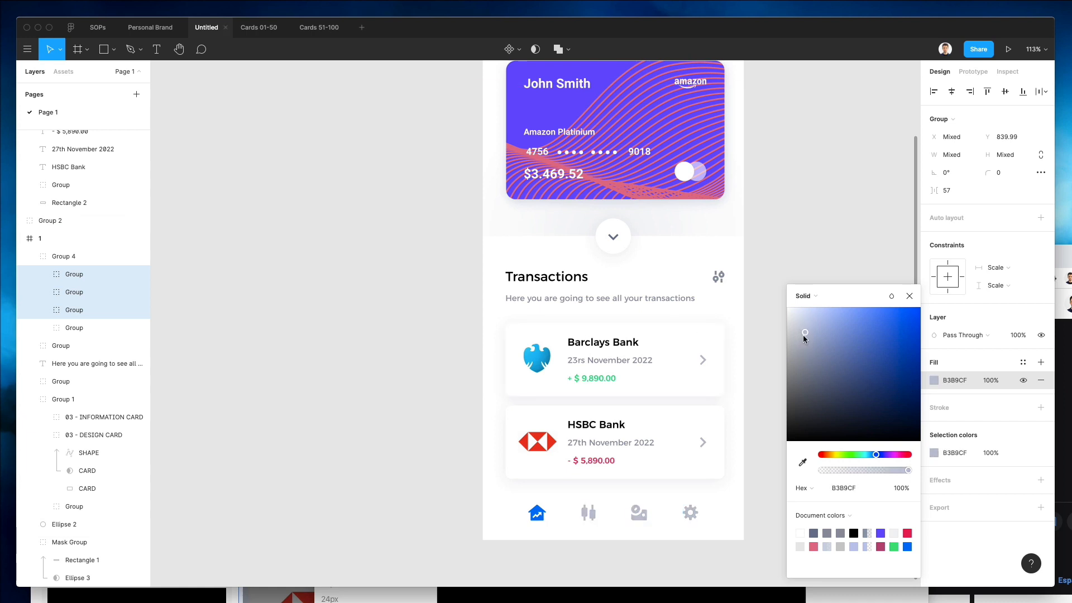
click(414, 508)
Nudge the icon navigation group a few pixels up within the frame.
scroll(470, 476, down, 5)
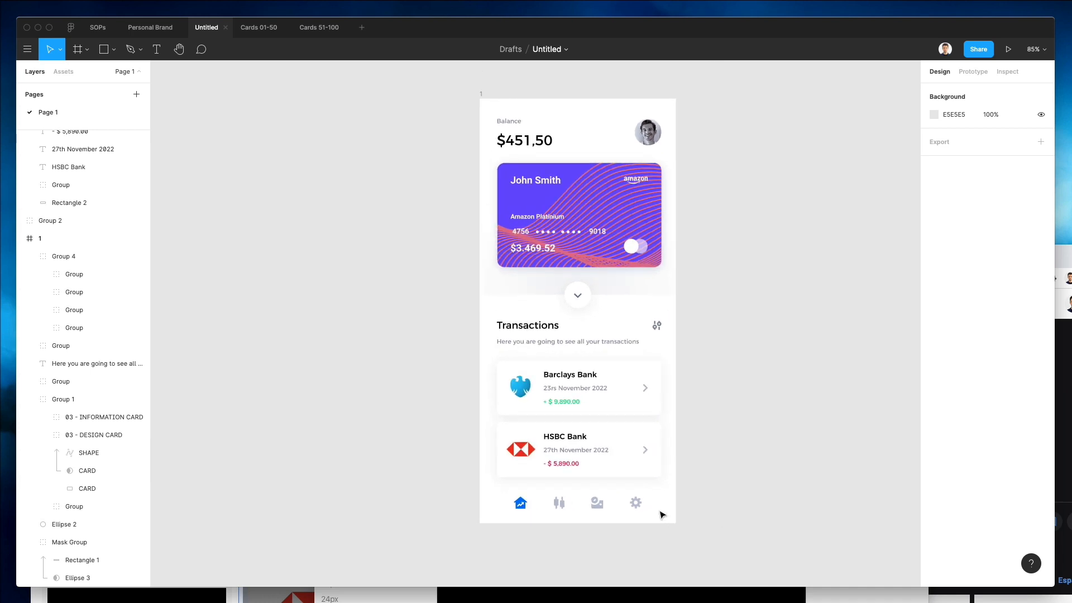
click(641, 508)
click(692, 495)
click(631, 505)
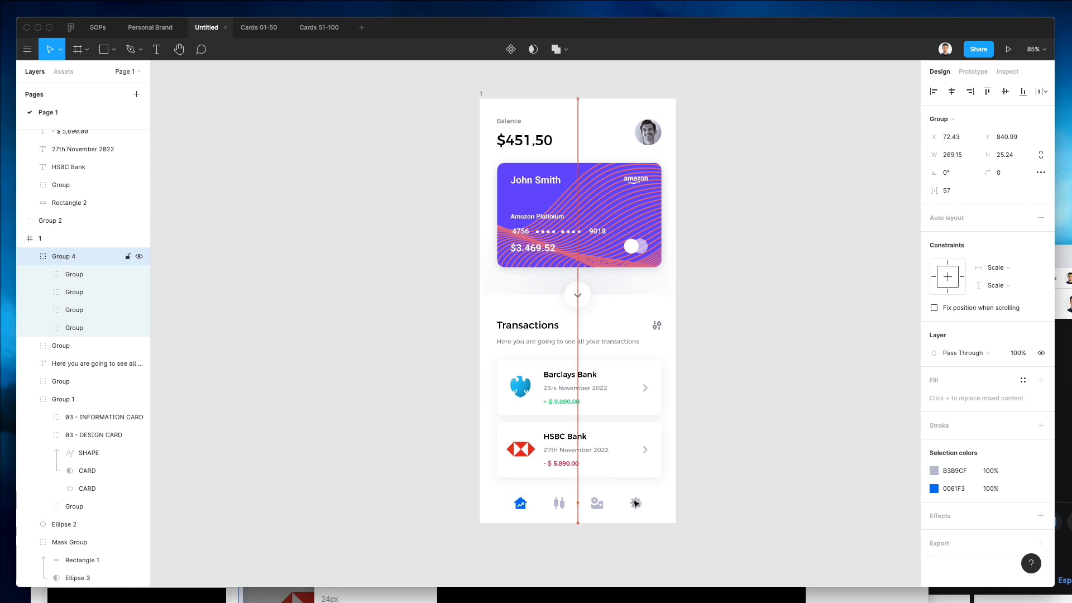
key(Down)
key(Down)
key(Down)
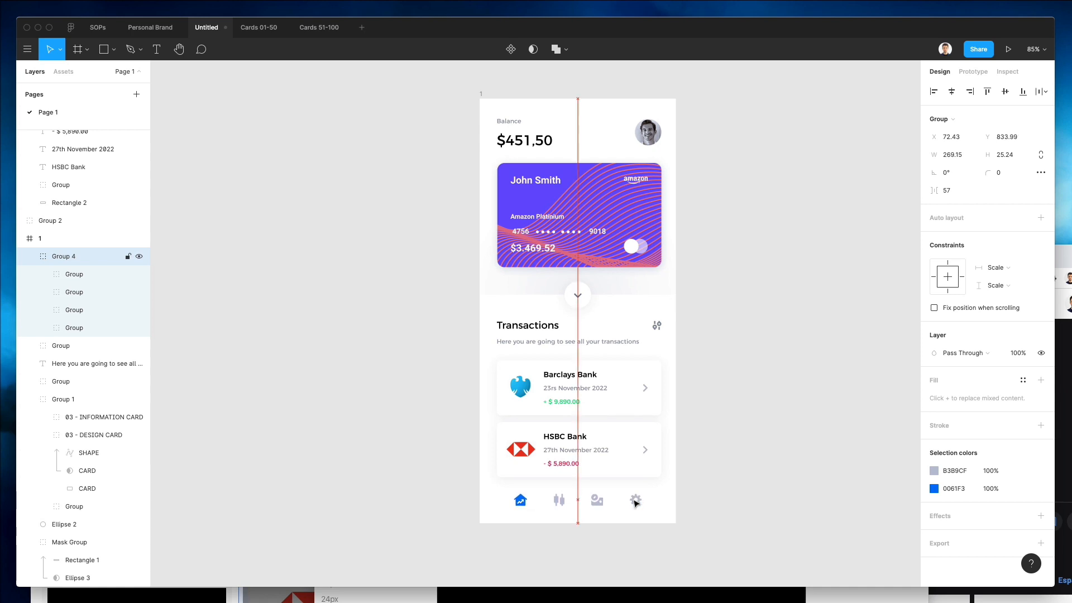
click(742, 485)
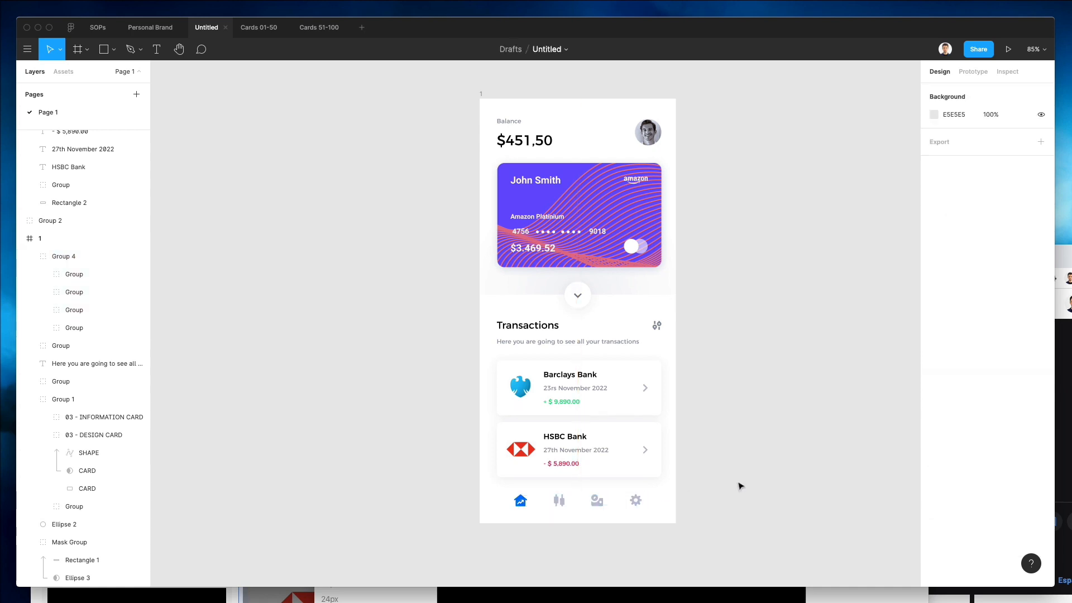
scroll(740, 485, right, 2)
scroll(592, 498, right, 4)
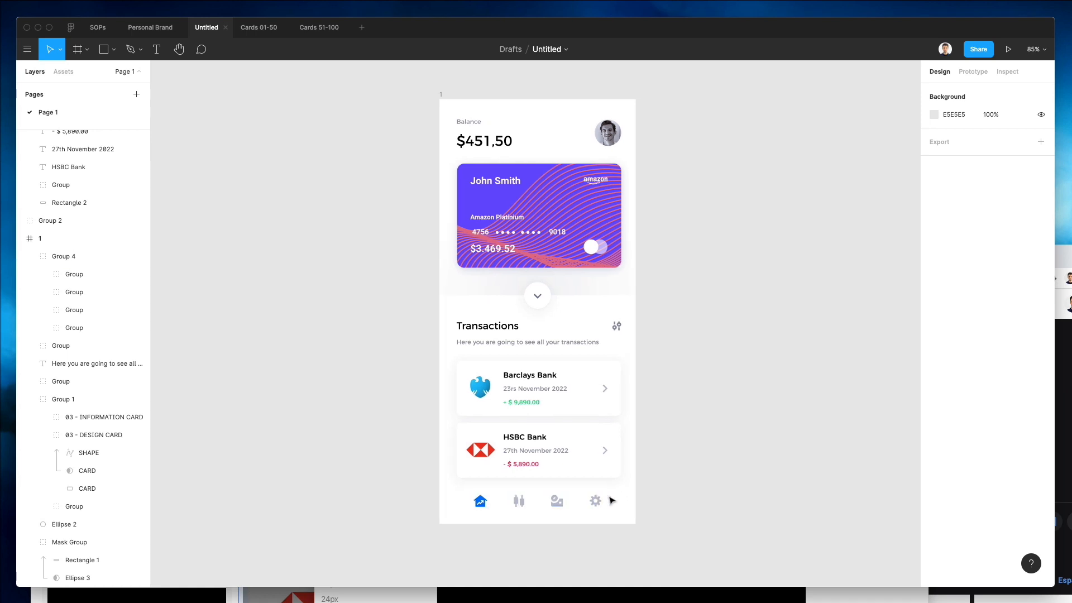
click(392, 101)
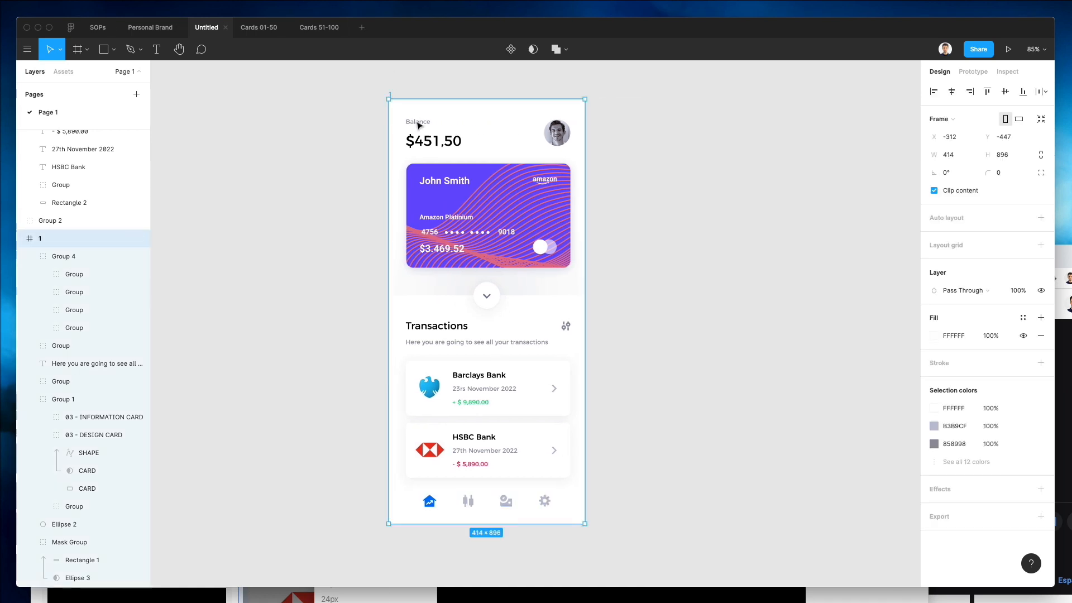
scroll(421, 136, right, 6)
alt+drag(369, 142, 669, 145)
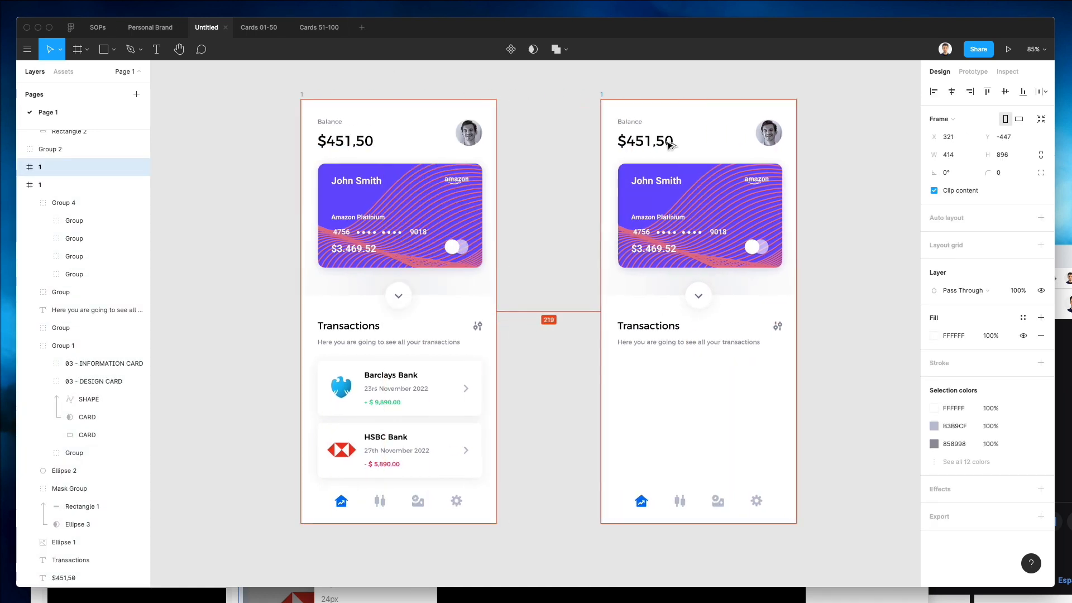
key(ctrl+z)
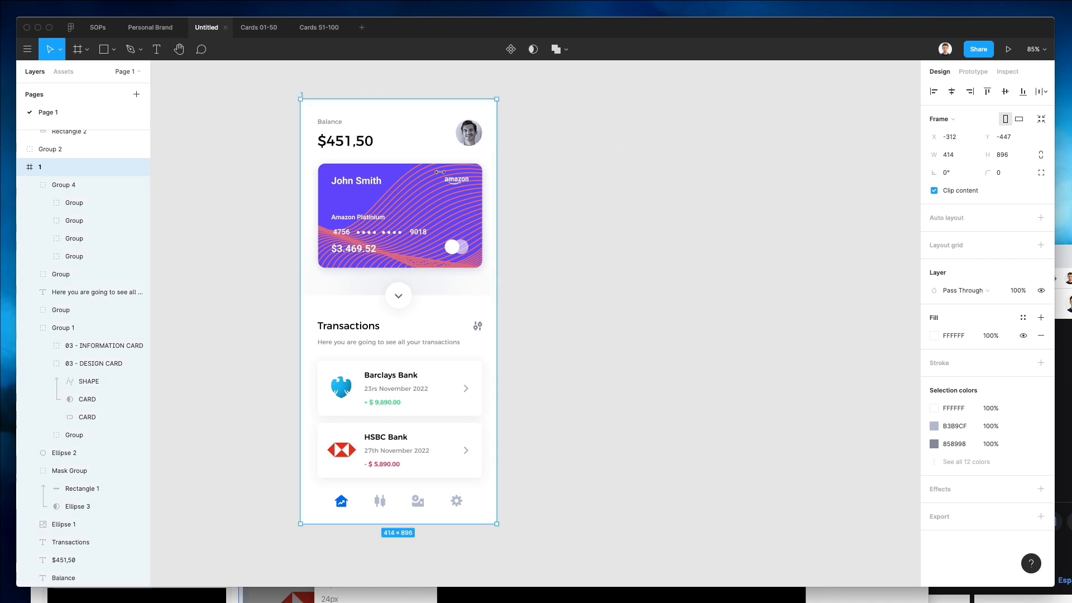
Move the two transaction card groups into the phone frame in the layer hierarchy.
click(267, 319)
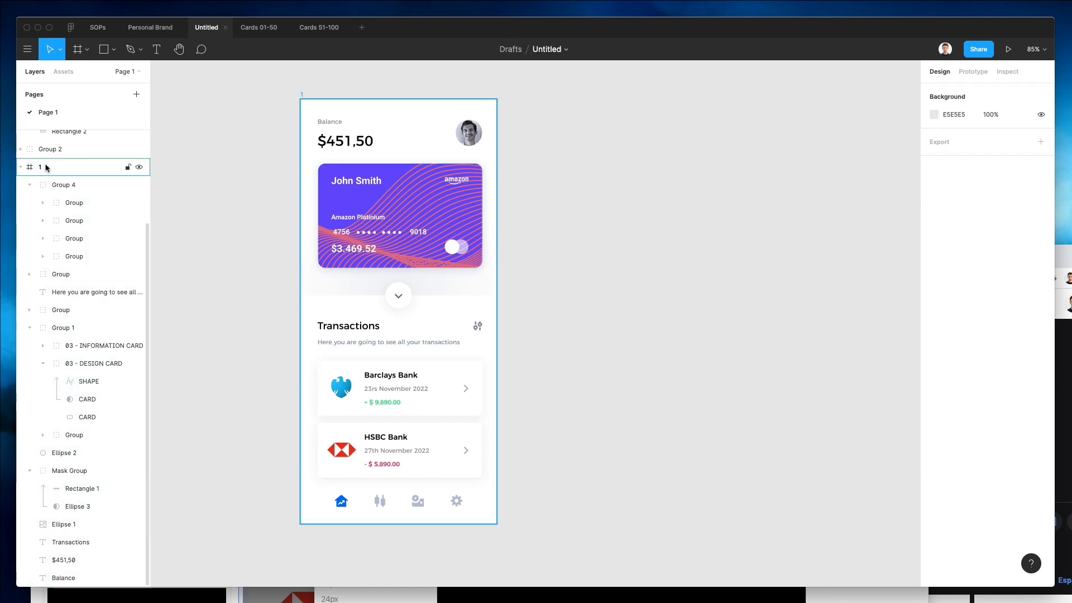
scroll(49, 170, up, 3)
click(55, 142)
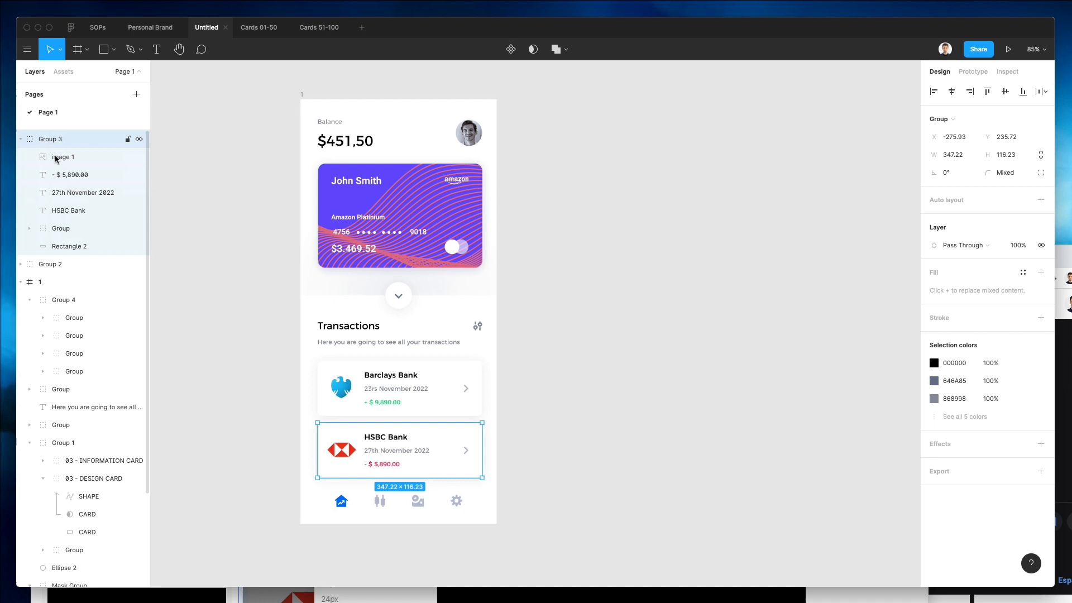
shift+click(55, 267)
drag(401, 397, 435, 397)
click(552, 343)
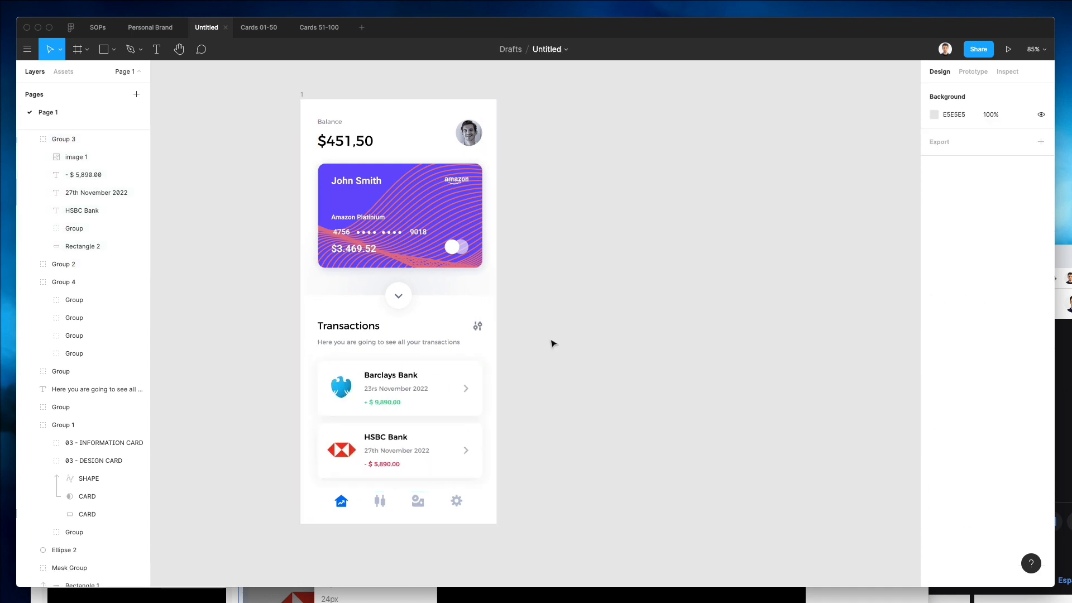
Duplicate the phone frame to create a second screen beside the original.
click(302, 95)
drag(458, 145, 703, 156)
scroll(703, 157, right, 2)
click(562, 211)
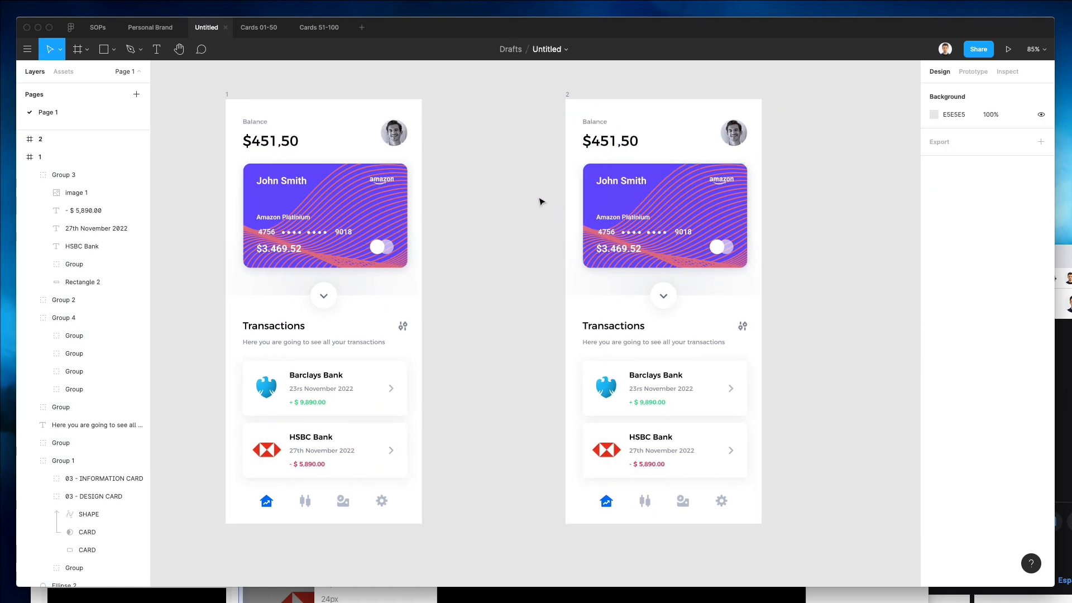
In the second frame, select the texts and navigation icons and change their B3B9CF selection colour to white FFFFFF.
drag(591, 138, 642, 154)
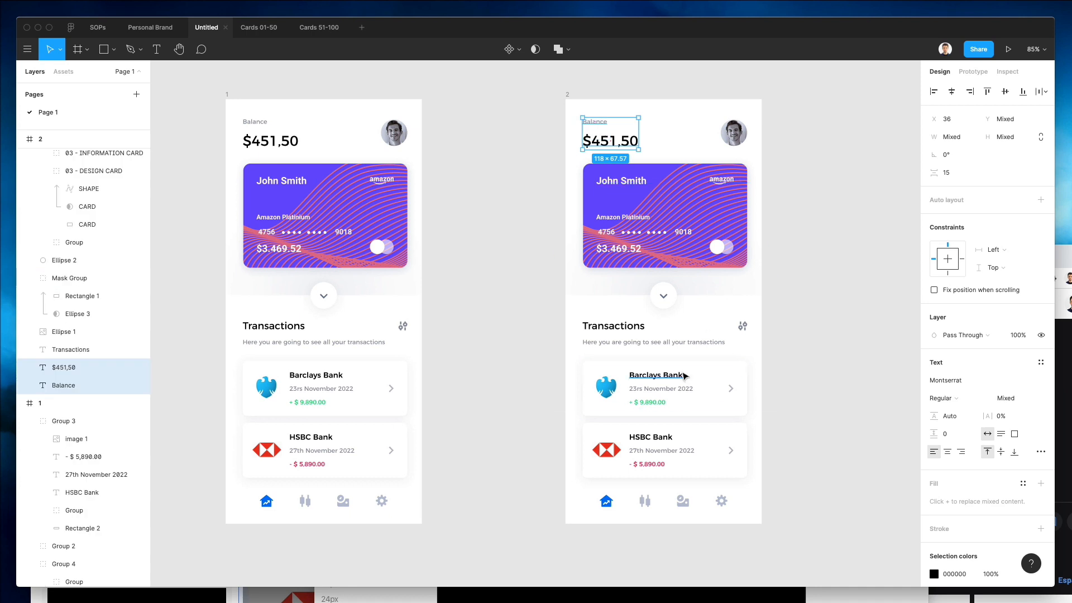
shift+click(675, 382)
shift+click(647, 389)
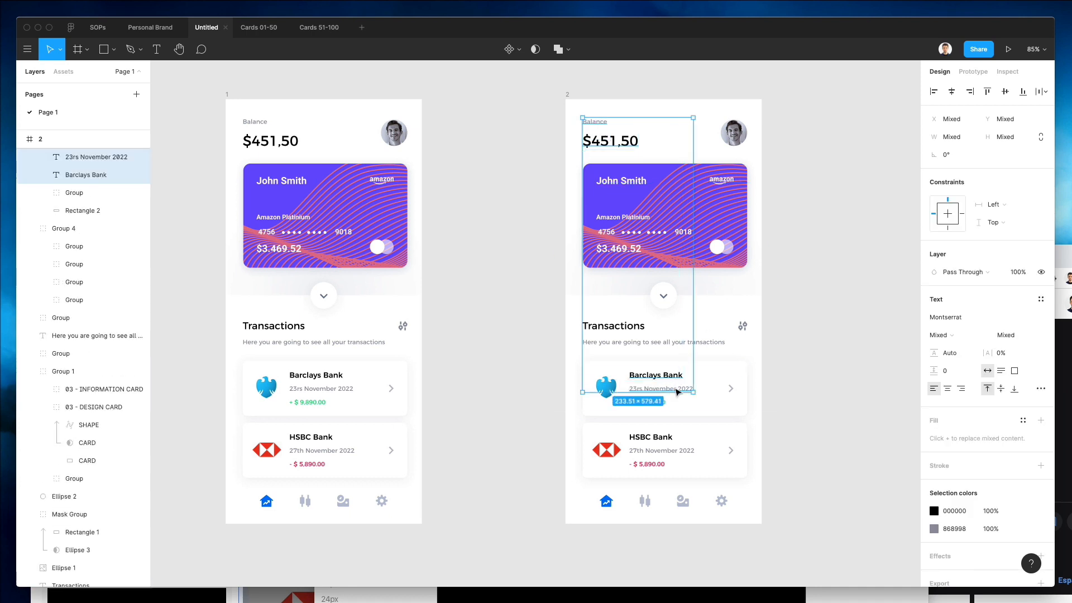
shift+click(621, 331)
shift+click(671, 334)
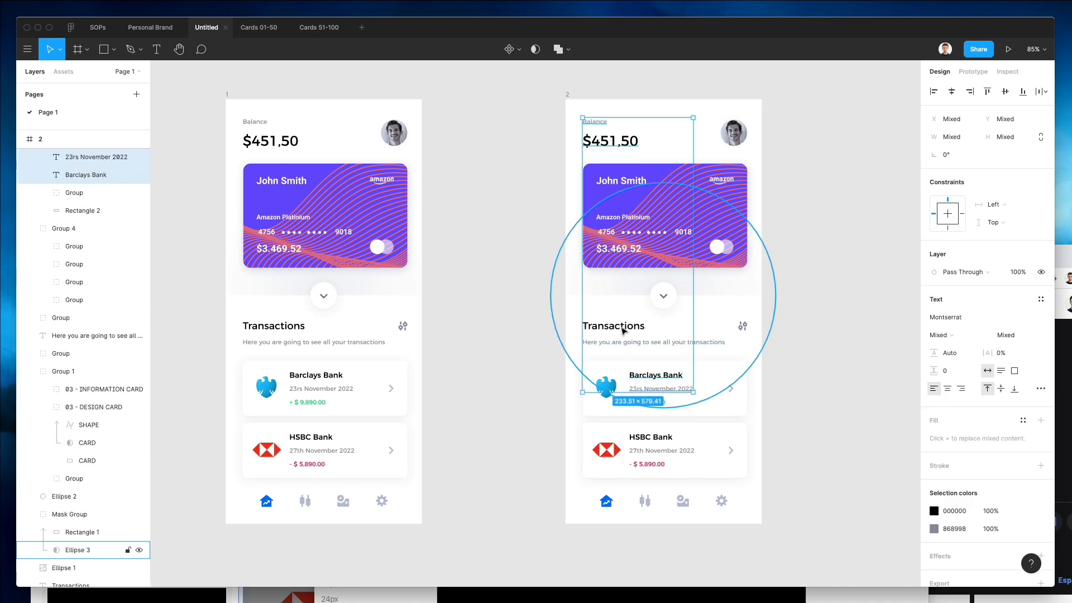
shift+click(612, 336)
shift+click(603, 328)
drag(538, 313, 745, 342)
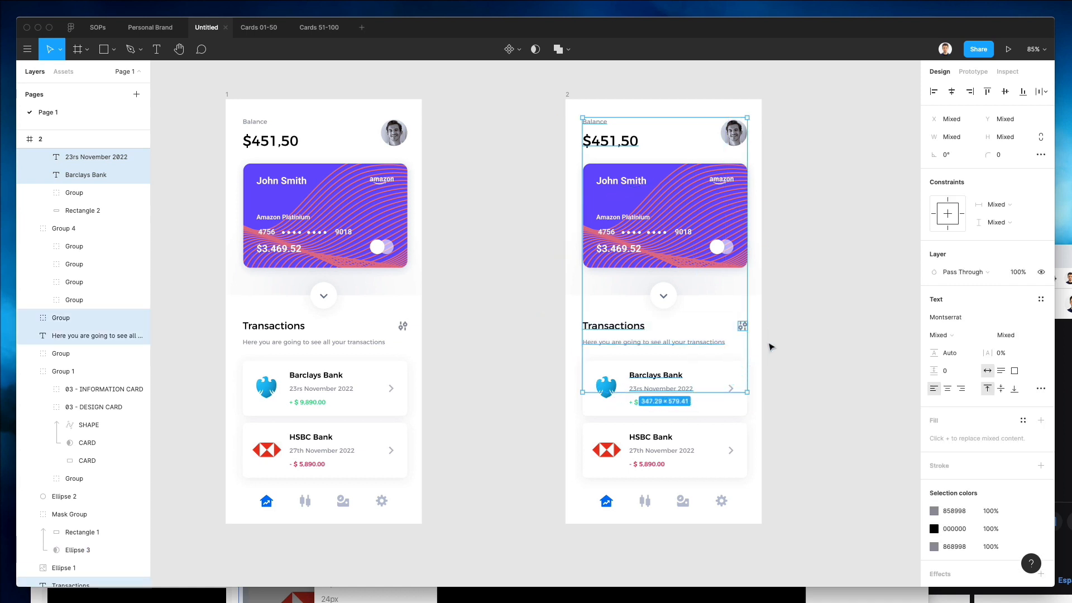
shift+click(650, 438)
shift+click(650, 451)
shift+click(652, 463)
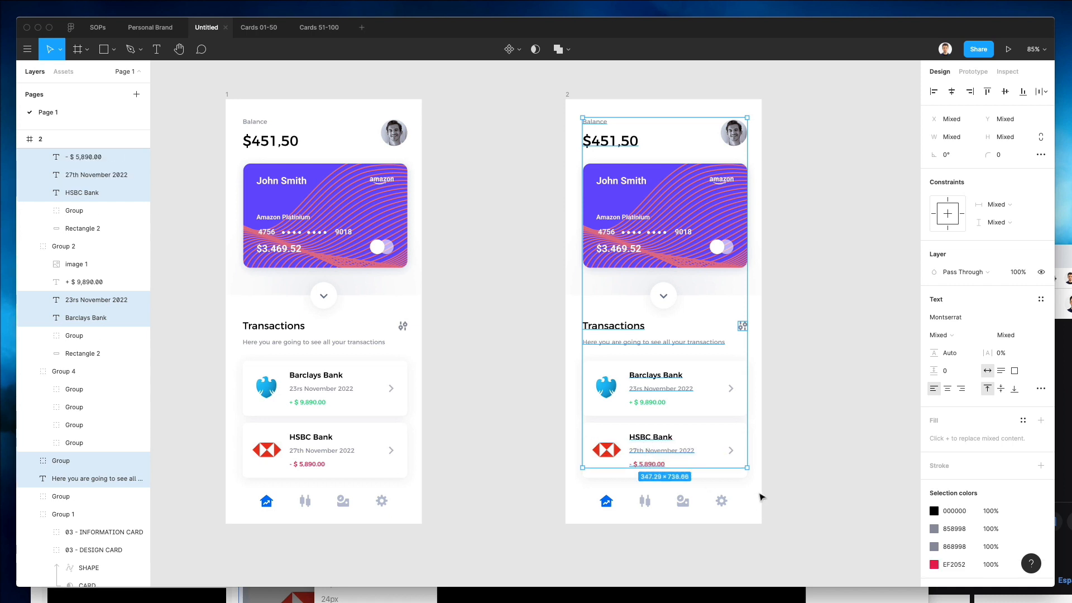
shift+click(641, 502)
click(932, 510)
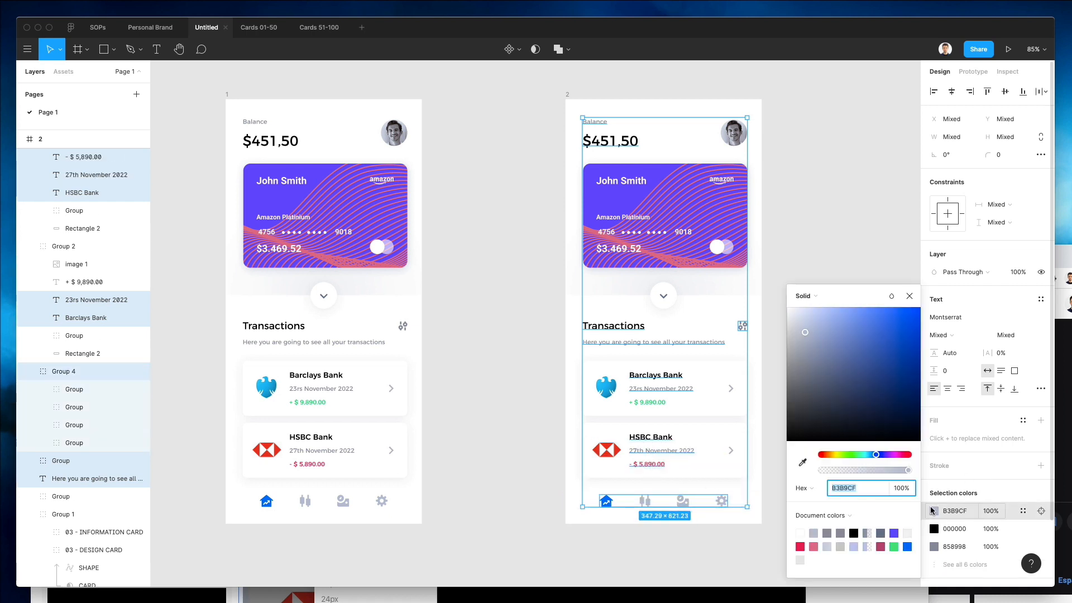
drag(839, 412, 756, 258)
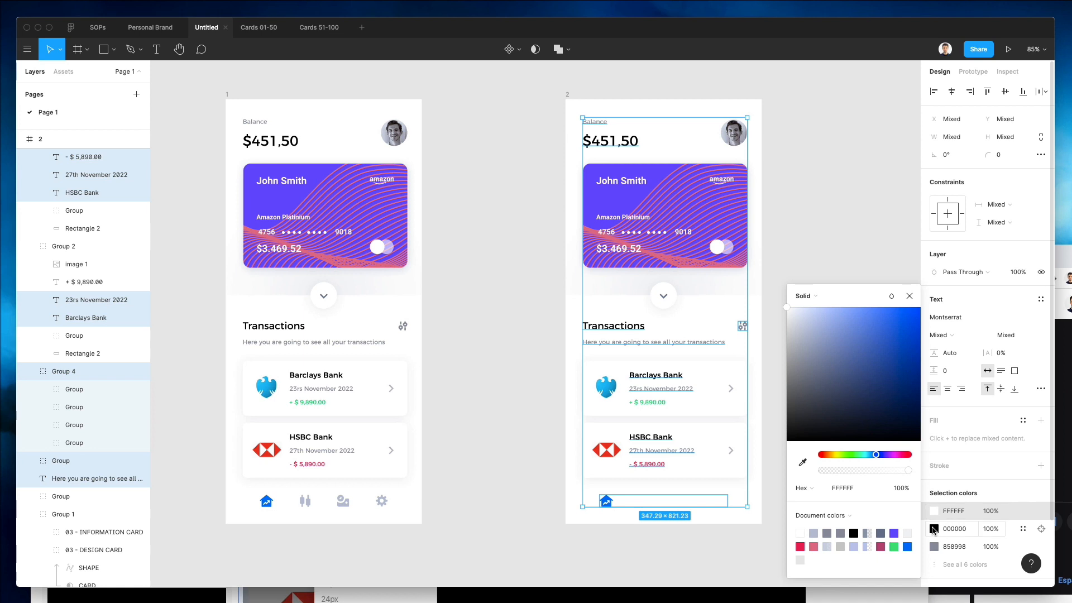
In the second frame's selection, change the black selection colour to white and adjust the grey selection colour.
click(933, 529)
drag(818, 389, 767, 279)
click(933, 546)
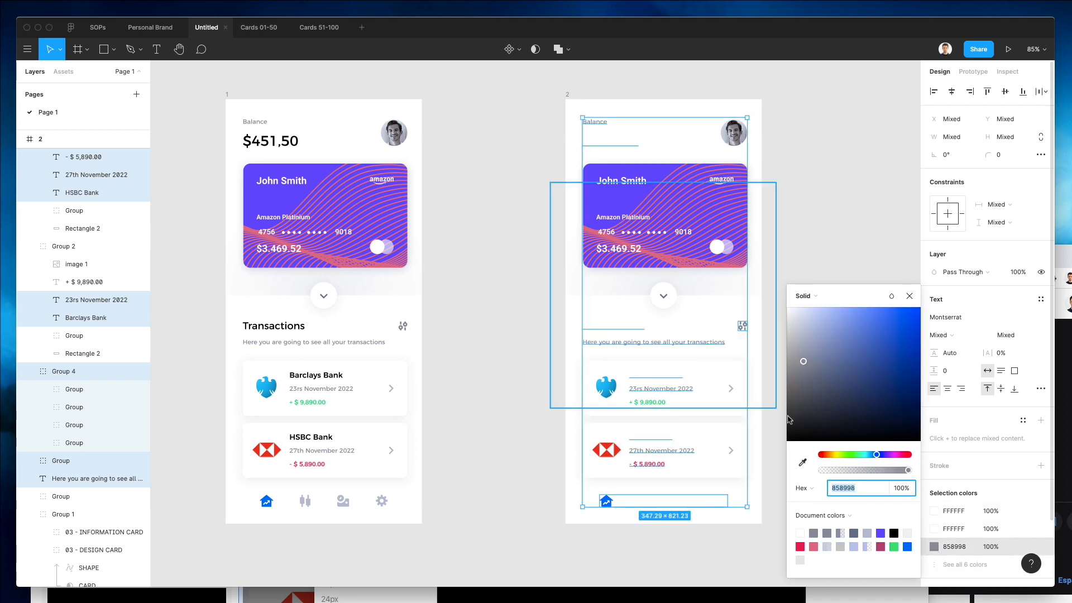
drag(804, 361, 771, 296)
click(821, 208)
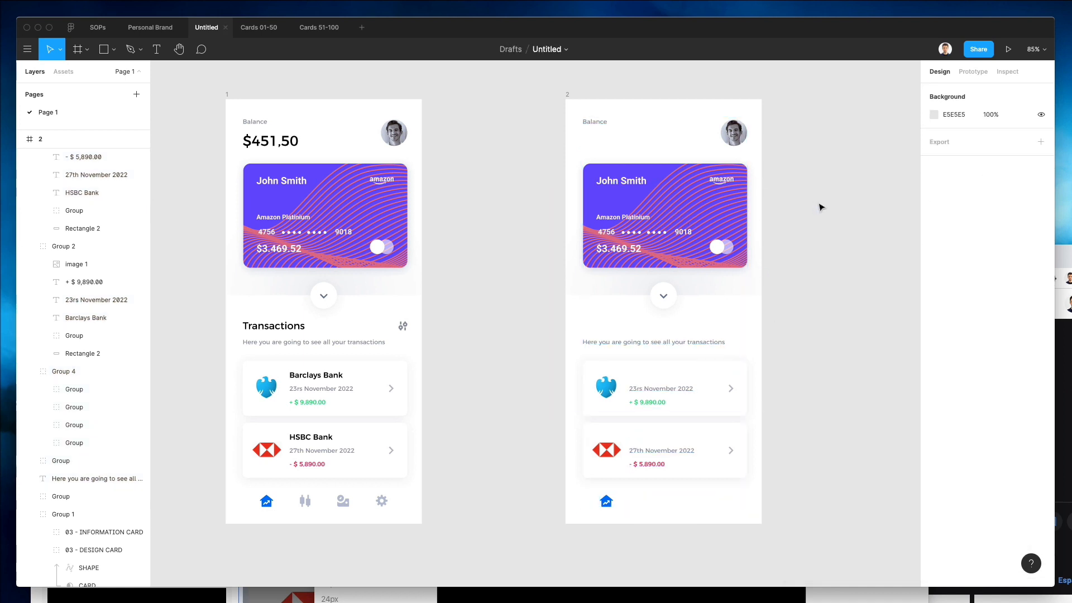
click(594, 123)
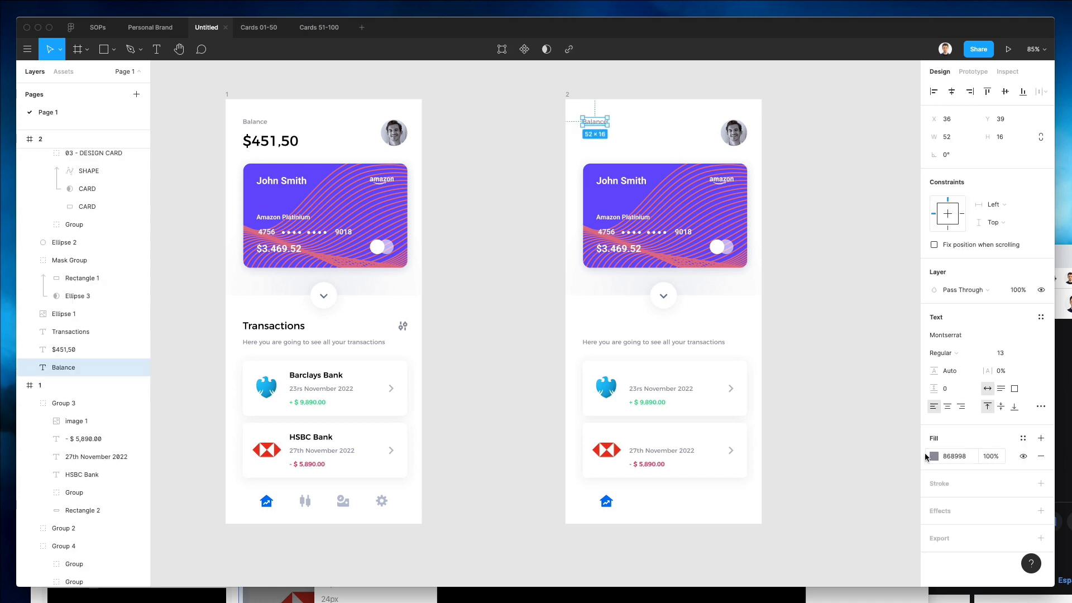
click(931, 456)
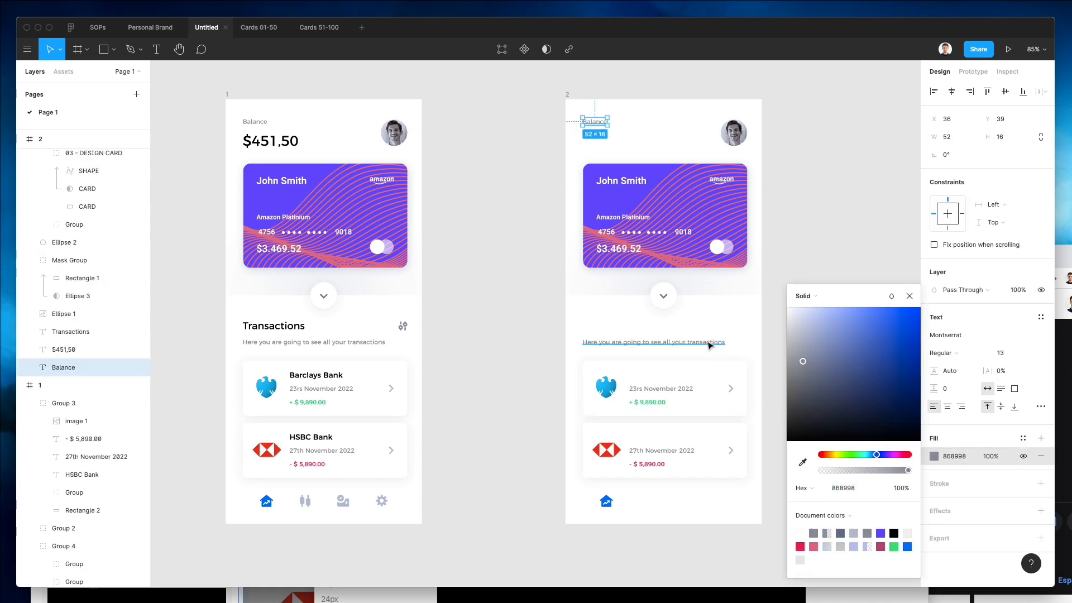
shift+click(709, 342)
click(935, 501)
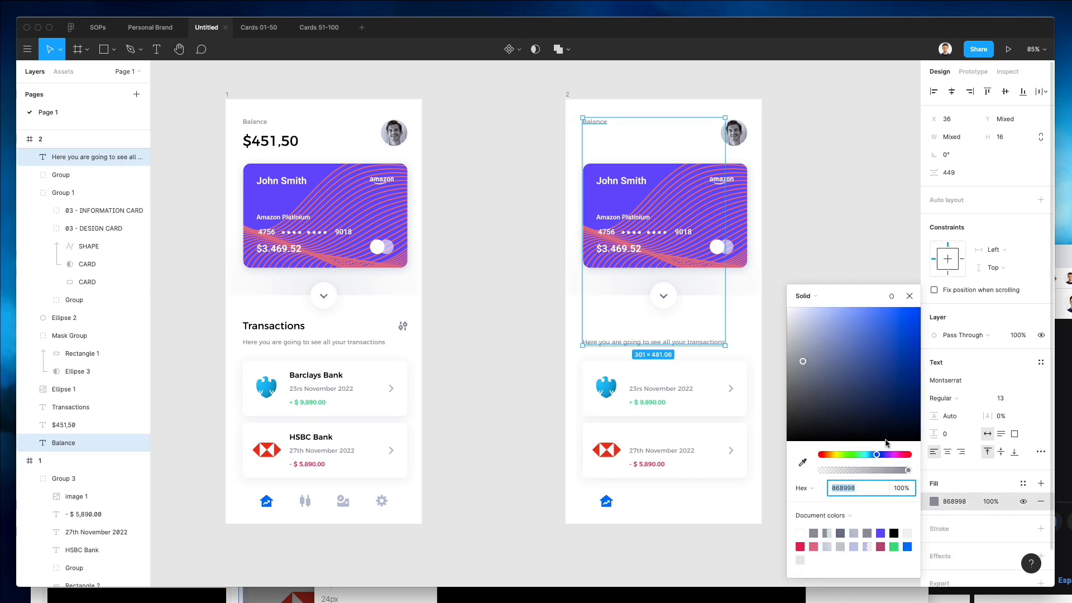
Set the second frame's background fill to dark blue 001677, starting from a colour sampled with the eyedropper.
click(568, 96)
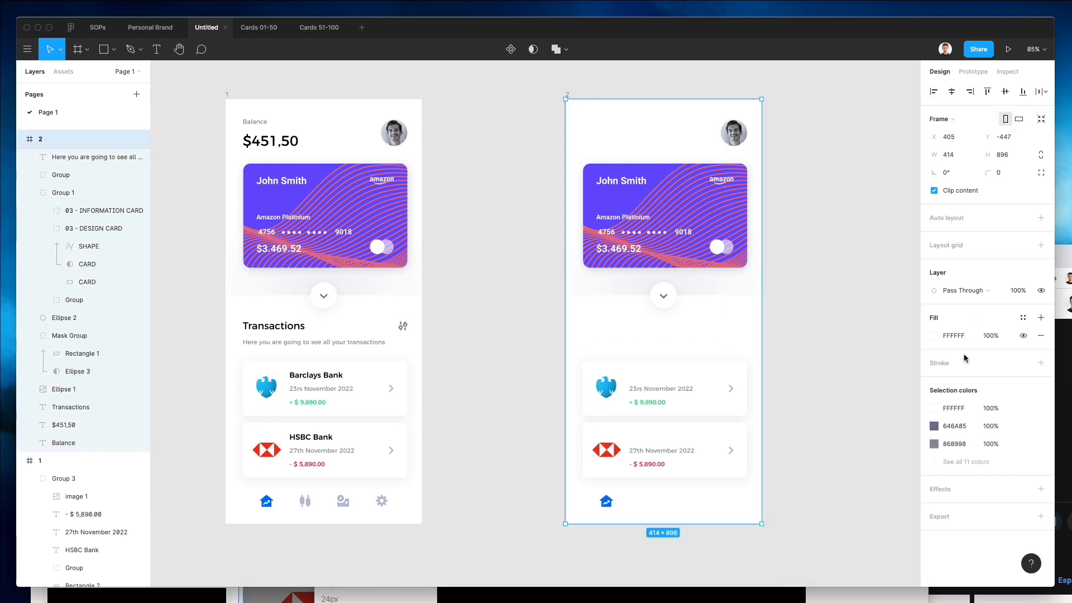
key(i)
click(322, 295)
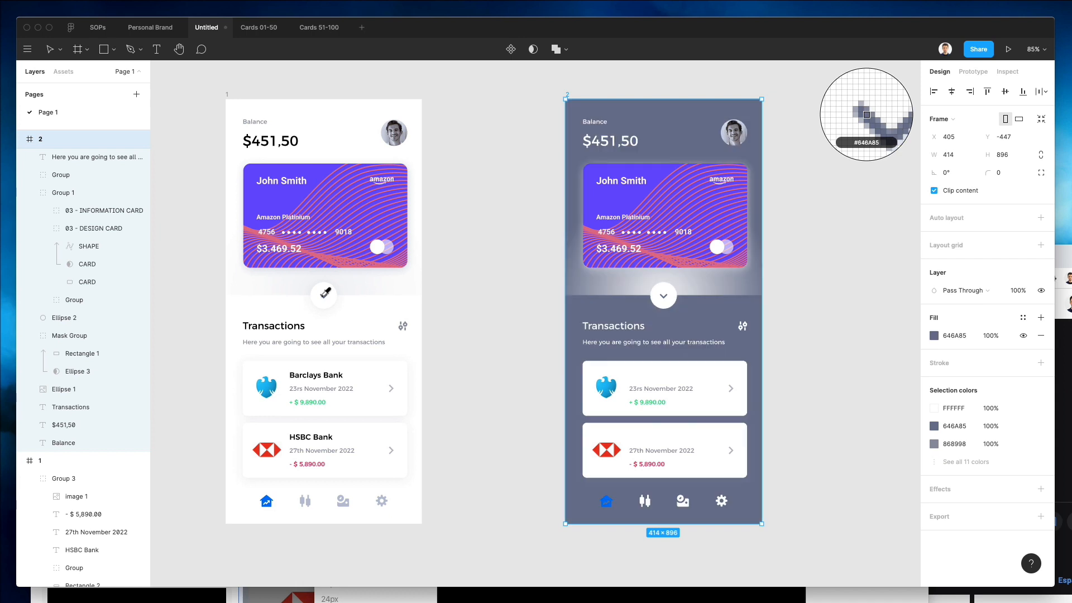
click(933, 336)
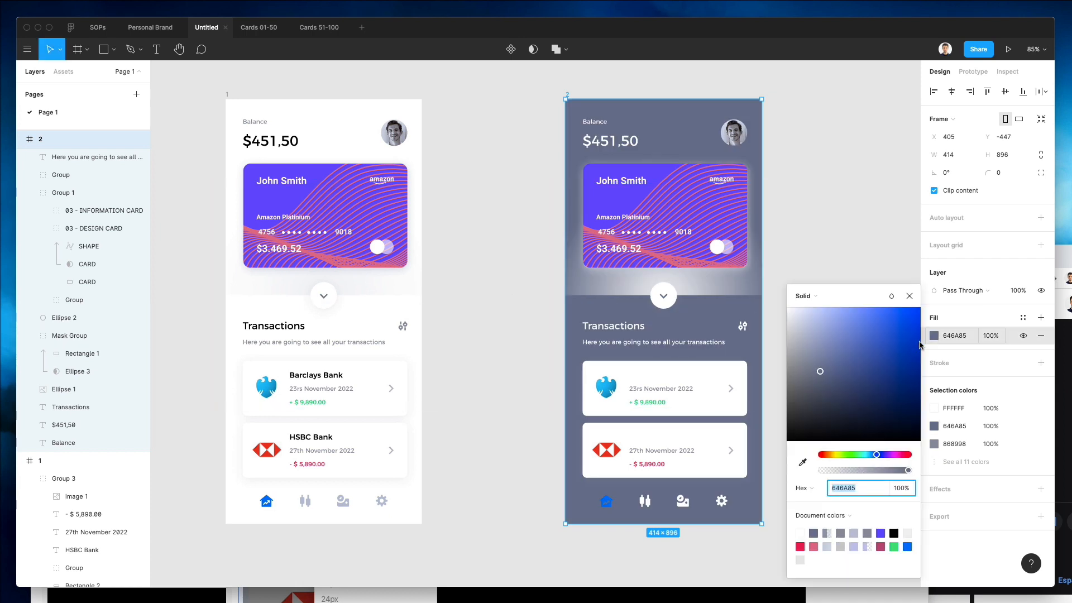
click(919, 393)
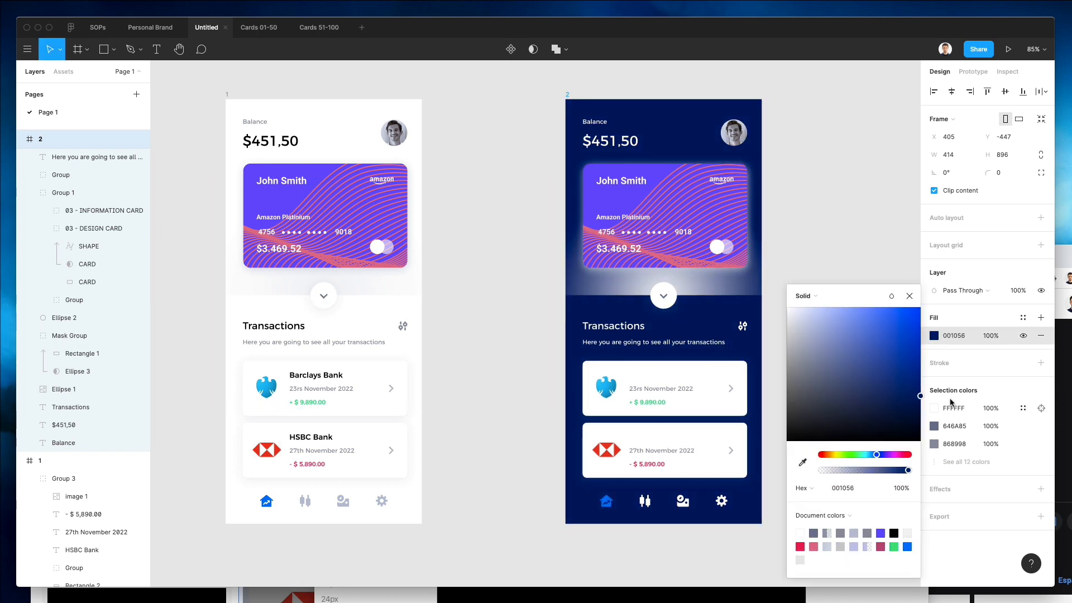
drag(951, 402, 963, 385)
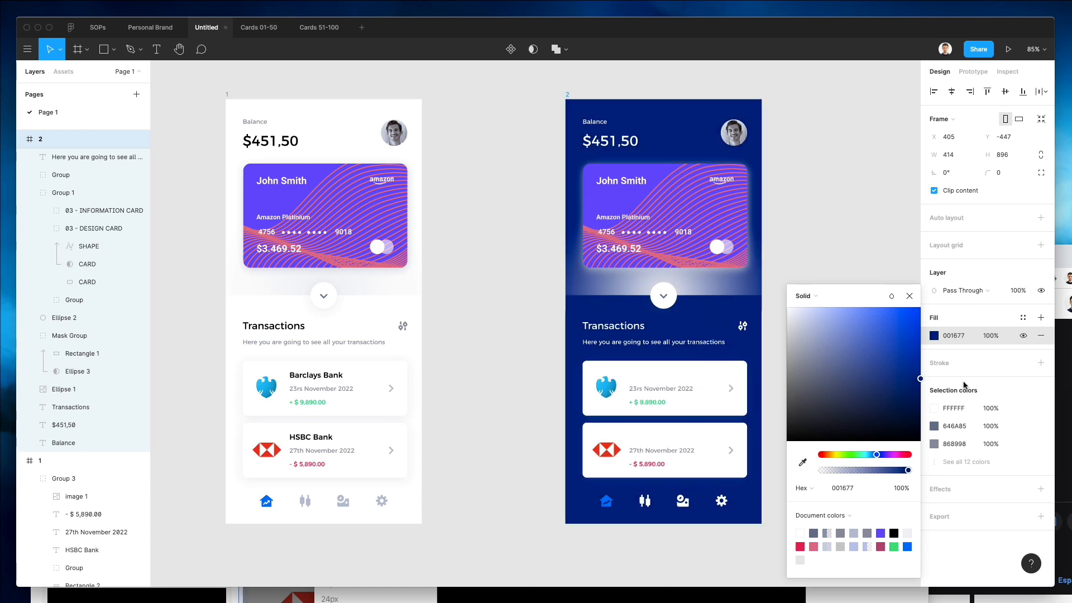
click(860, 233)
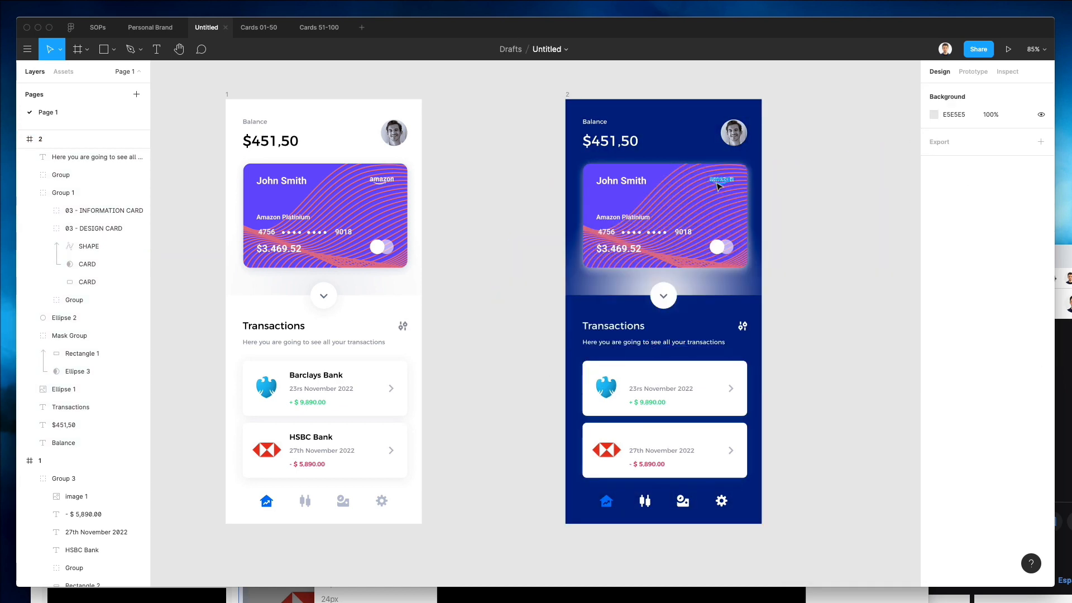
Fill both transaction card backgrounds in the second frame with blue 0024C3.
scroll(639, 234, right, 3)
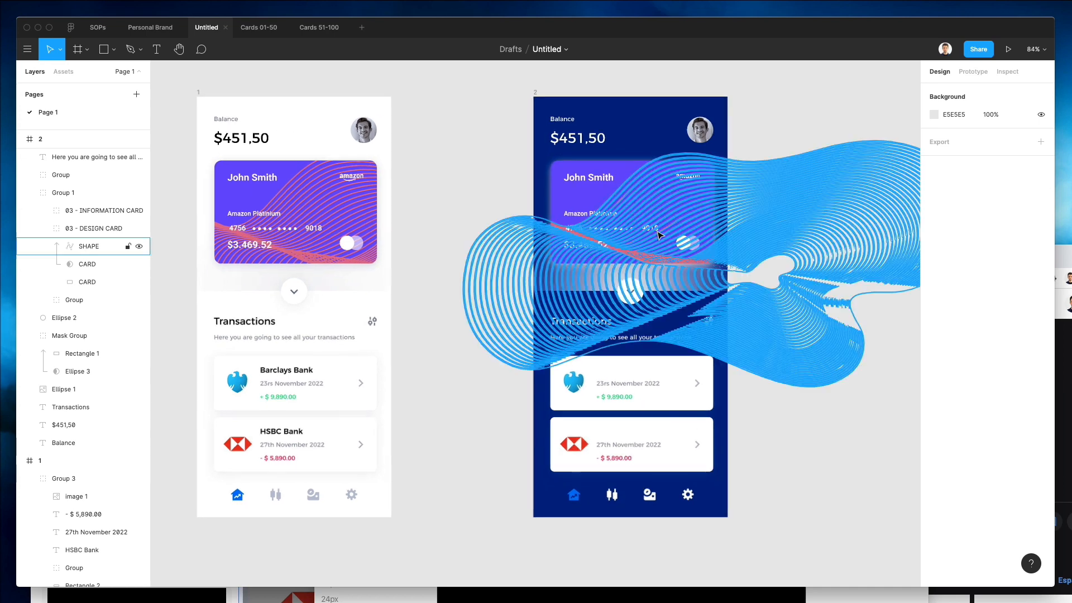
click(639, 364)
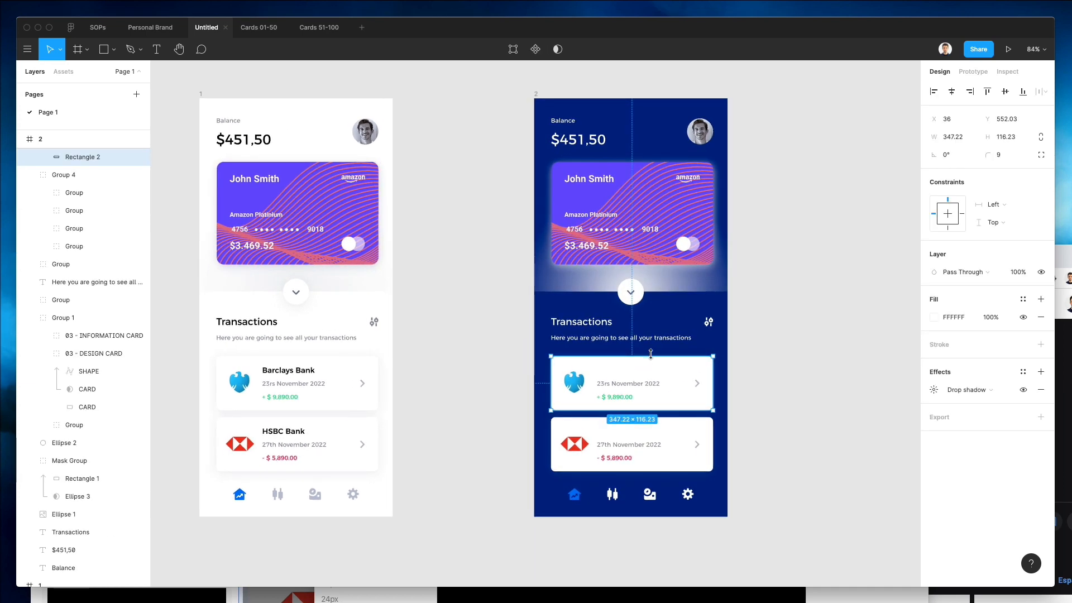
shift+click(692, 427)
key(i)
click(720, 450)
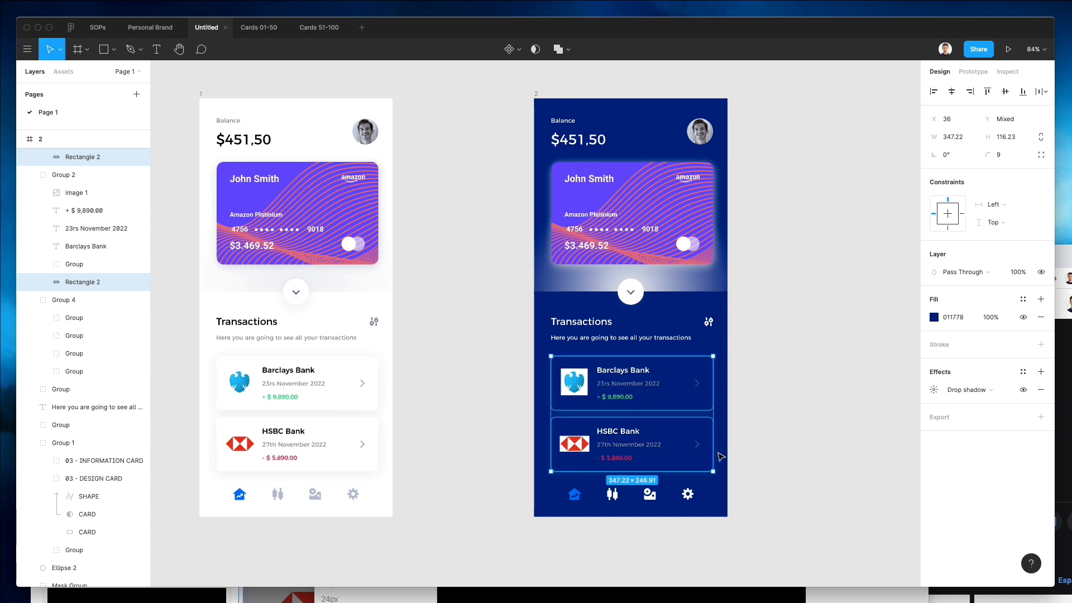
click(934, 317)
drag(918, 378, 960, 343)
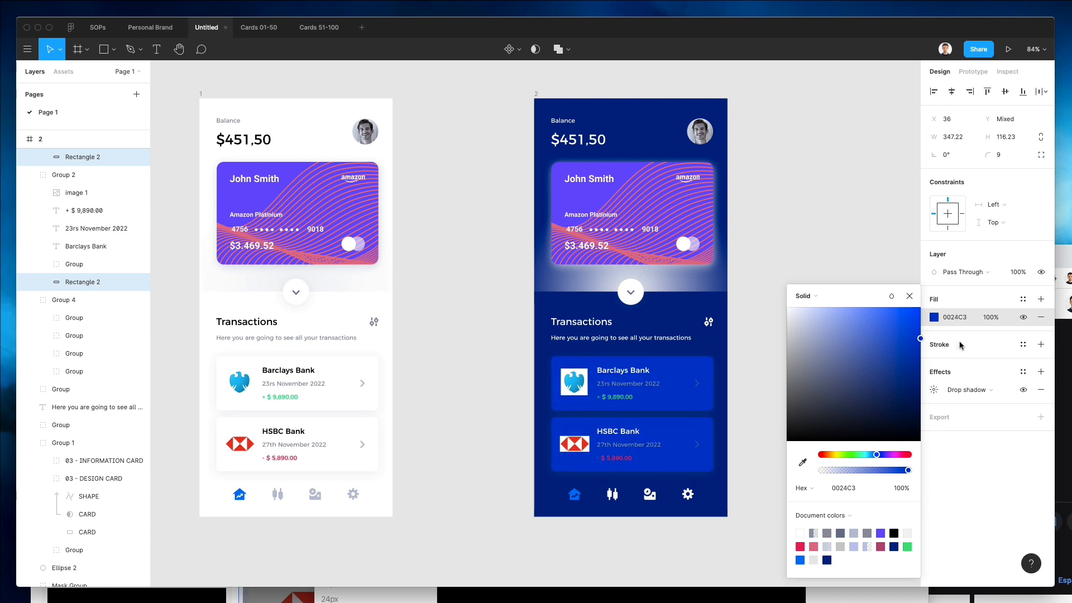
click(768, 285)
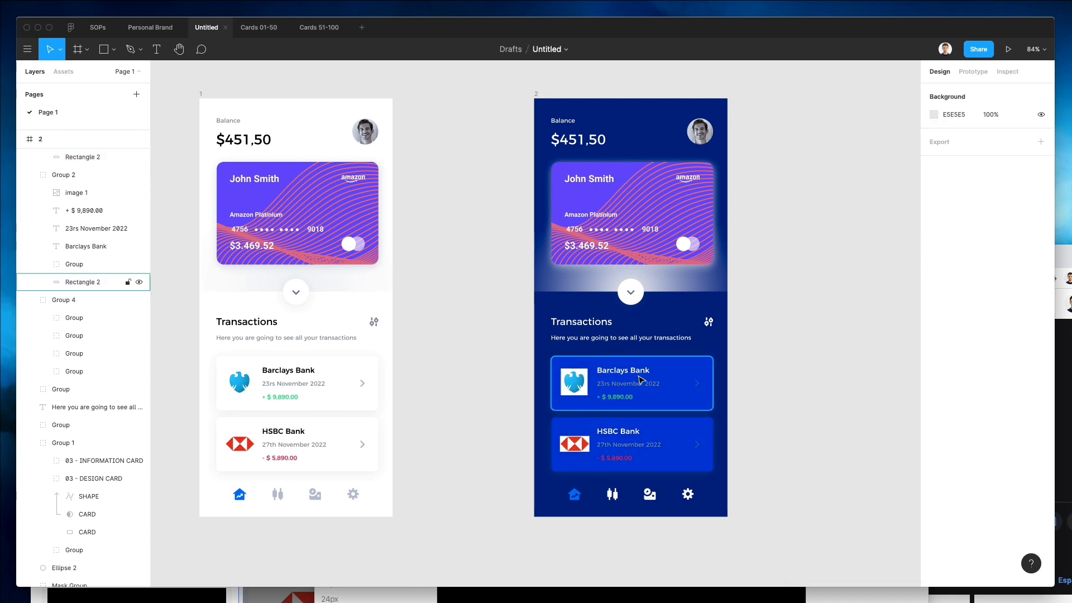
Recolour the two transaction date texts in the second frame with the eyedropper, sampling from the first frame.
scroll(575, 385, up, 5)
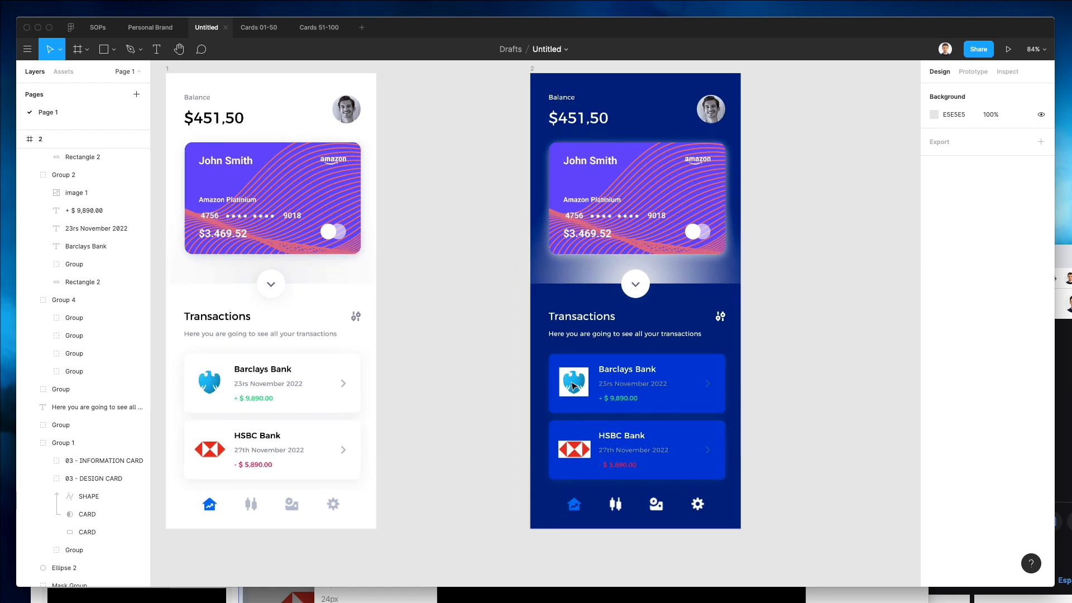
scroll(575, 385, left, 2)
scroll(575, 385, down, 2)
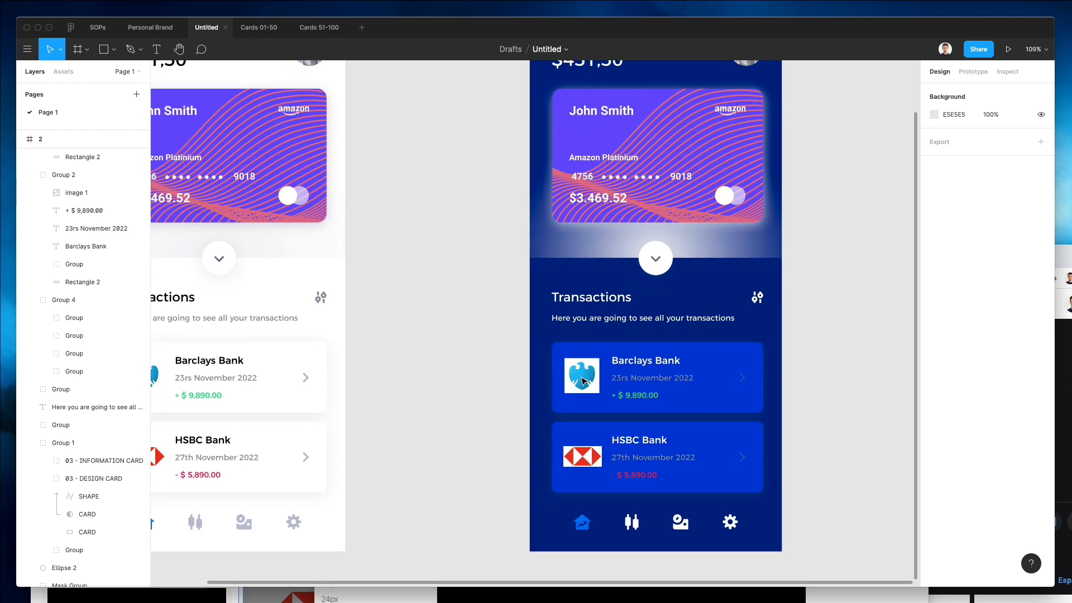
scroll(630, 376, left, 4)
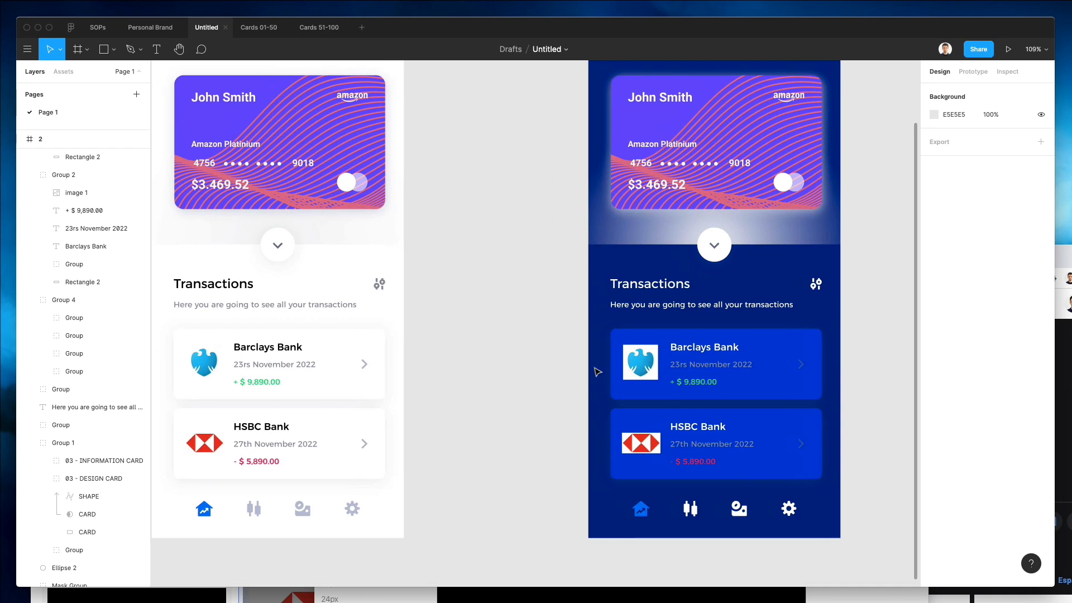
scroll(642, 360, down, 1)
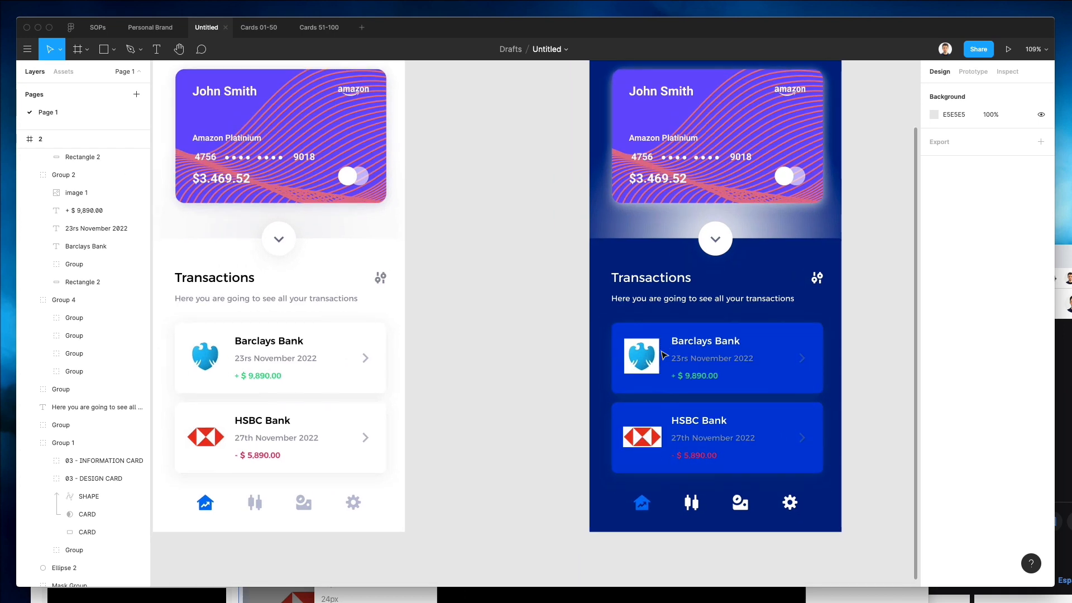
scroll(667, 358, down, 1)
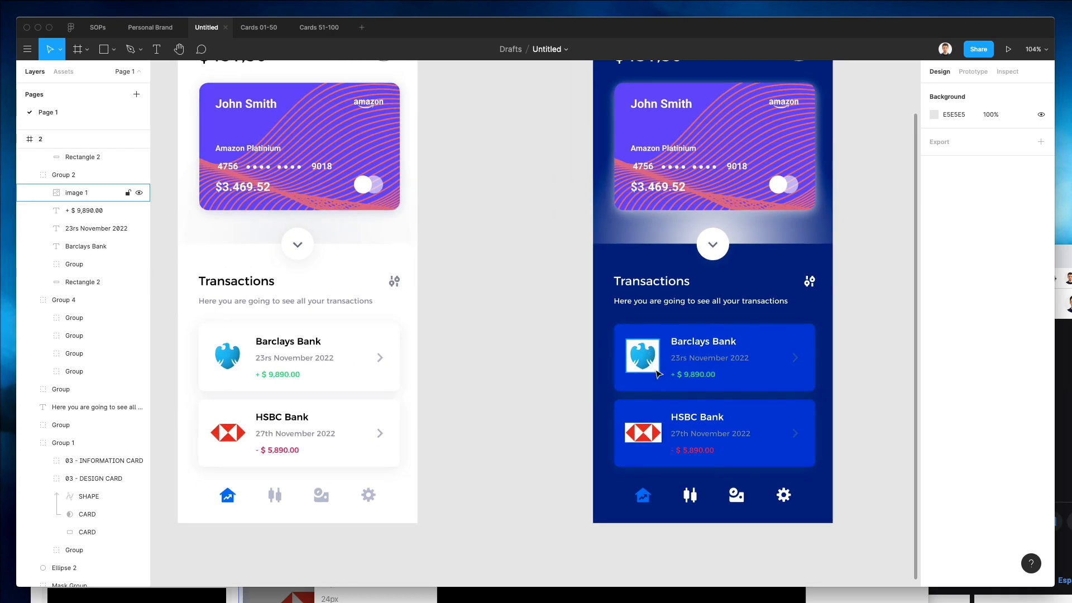
super+click(694, 429)
shift+super+click(705, 358)
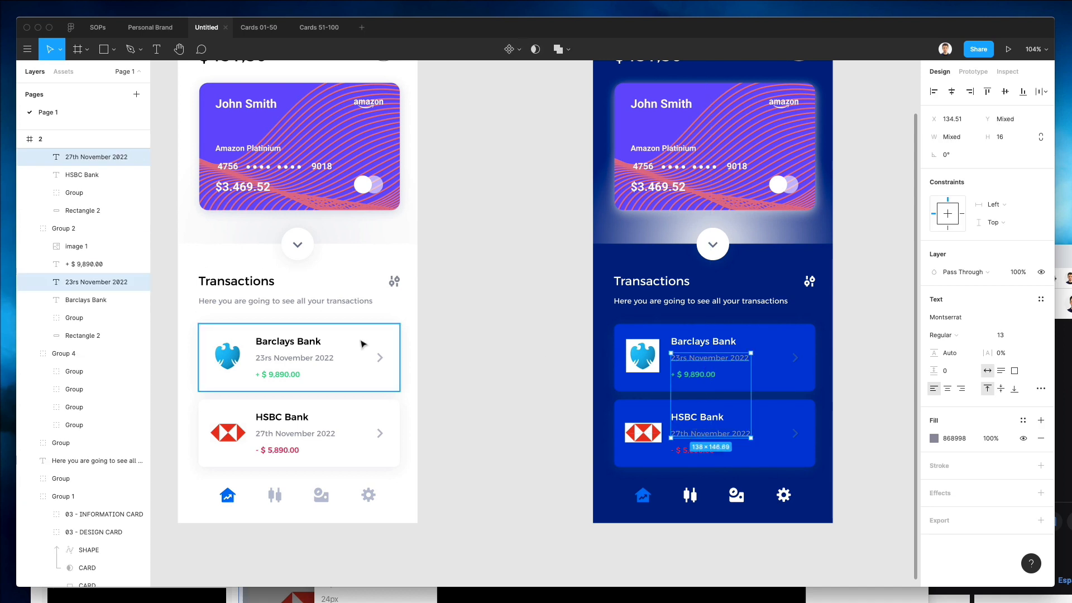
key(i)
click(363, 274)
key(Escape)
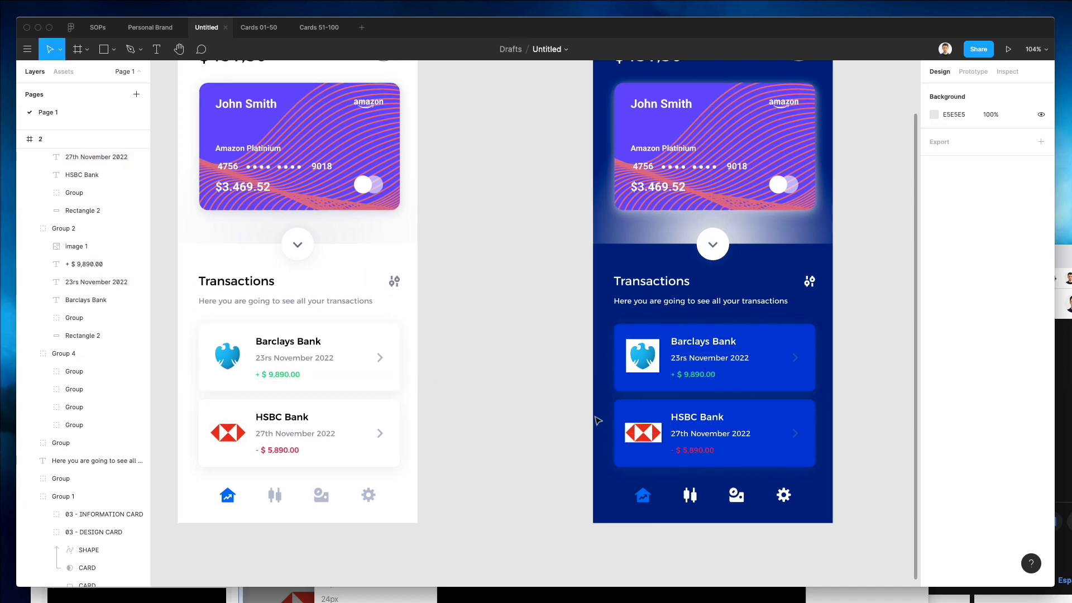
Recolour the two chevron arrows on the second frame's transaction cards with the eyedropper.
super+click(795, 358)
shift+super+click(795, 433)
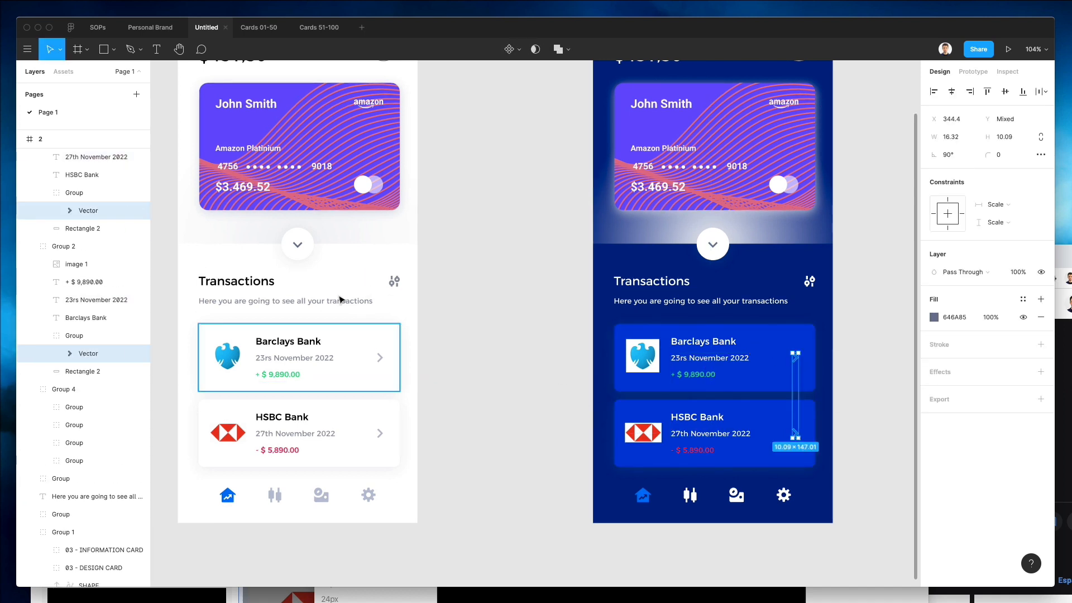
key(i)
click(381, 258)
super+click(783, 335)
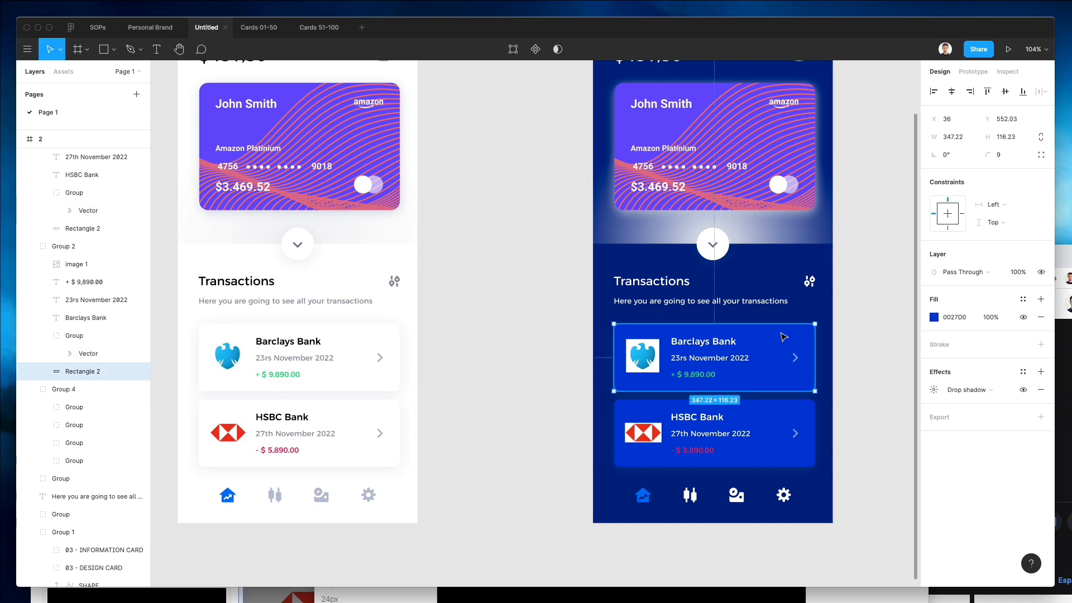
shift+super+click(774, 412)
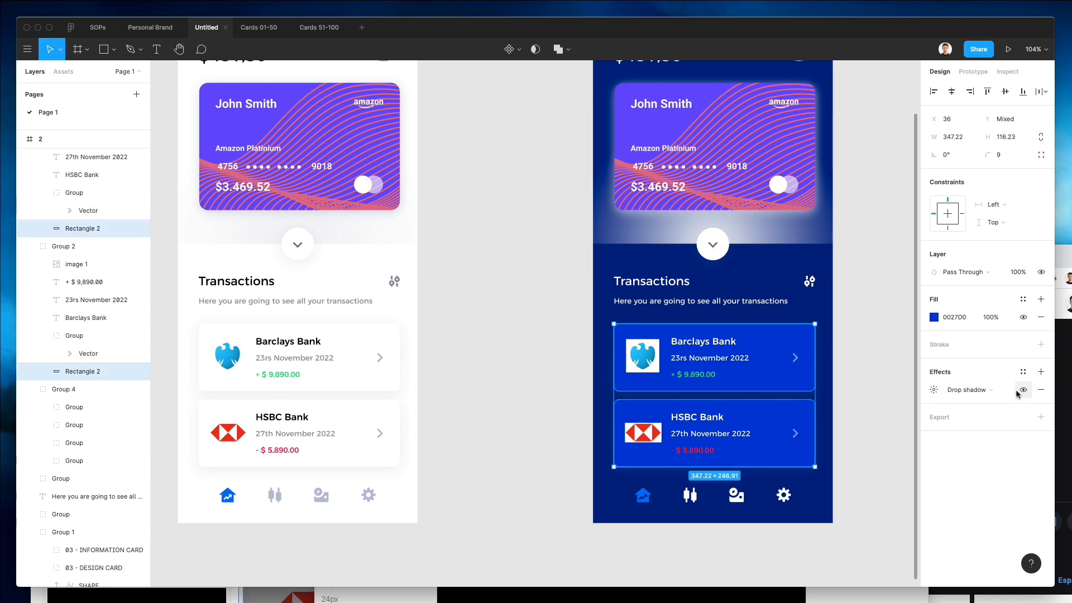
click(567, 362)
Recolour the light gradient rectangle behind the card in the second frame to blue.
scroll(567, 362, up, 2)
super+click(658, 279)
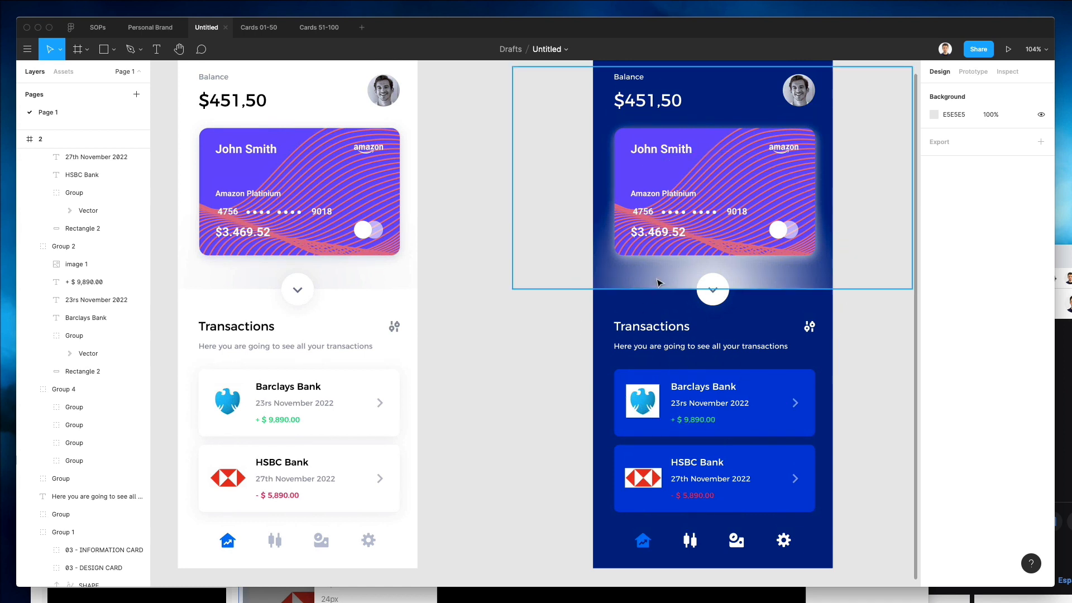
click(935, 318)
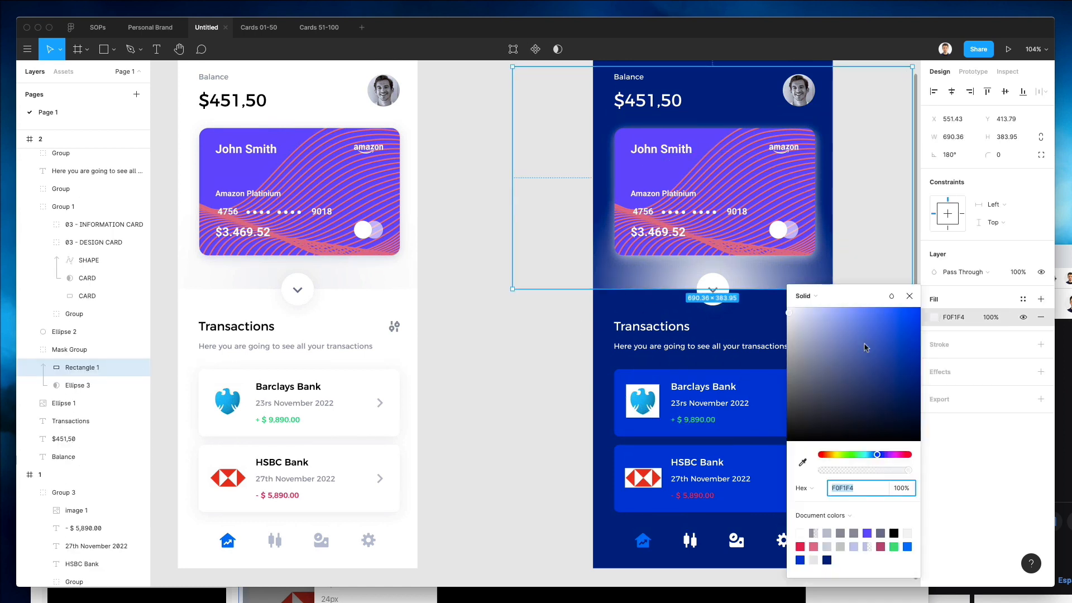
drag(864, 347, 973, 297)
click(910, 296)
key(Escape)
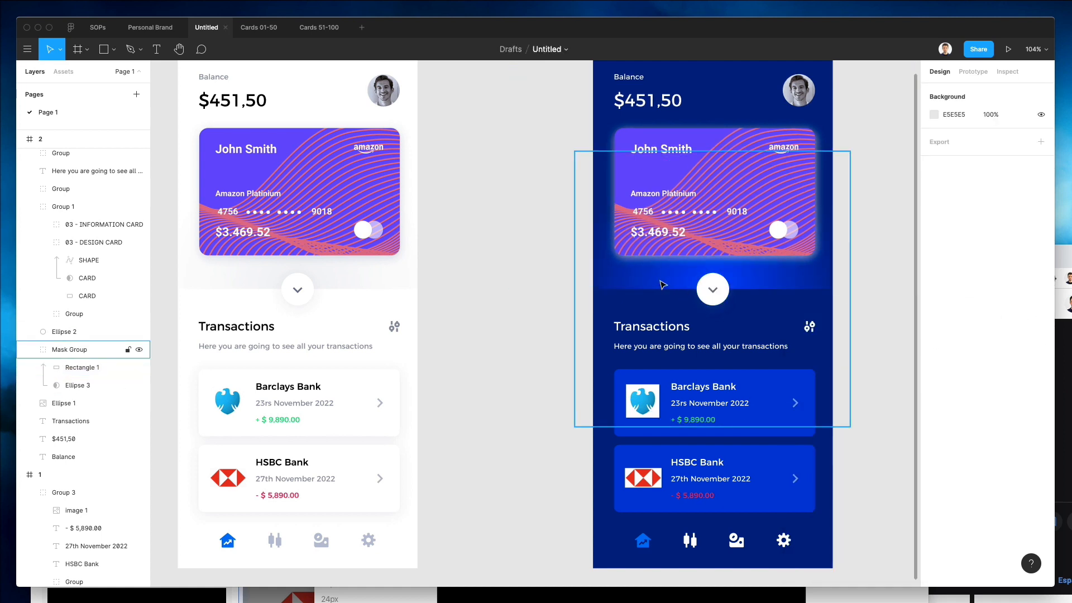
Set the card group's drop shadow colour in the second frame to blue 0024D6 using the eyedropper.
click(621, 169)
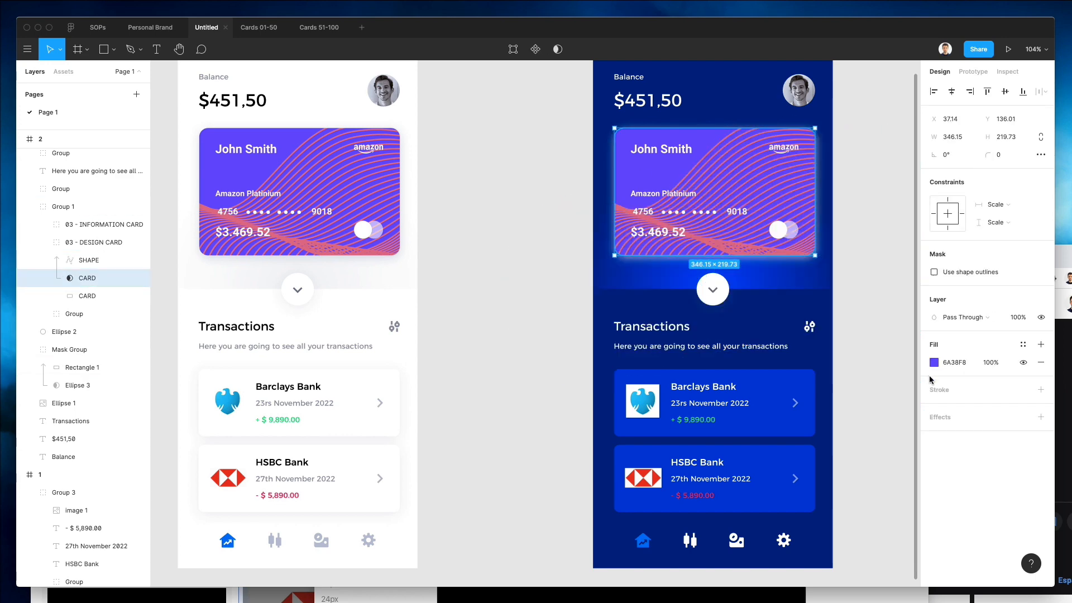
click(87, 296)
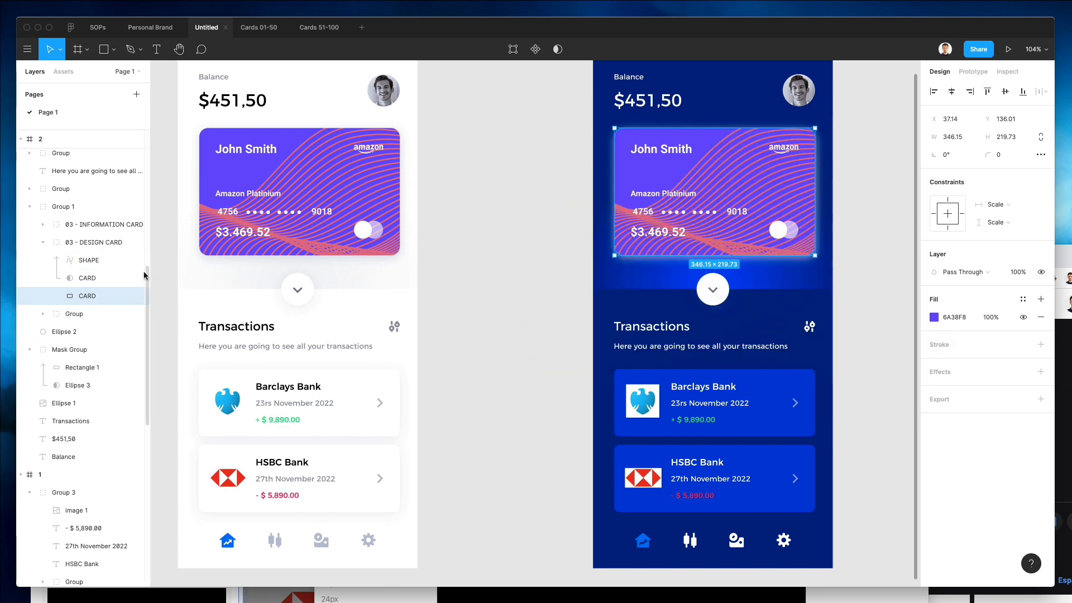
click(80, 240)
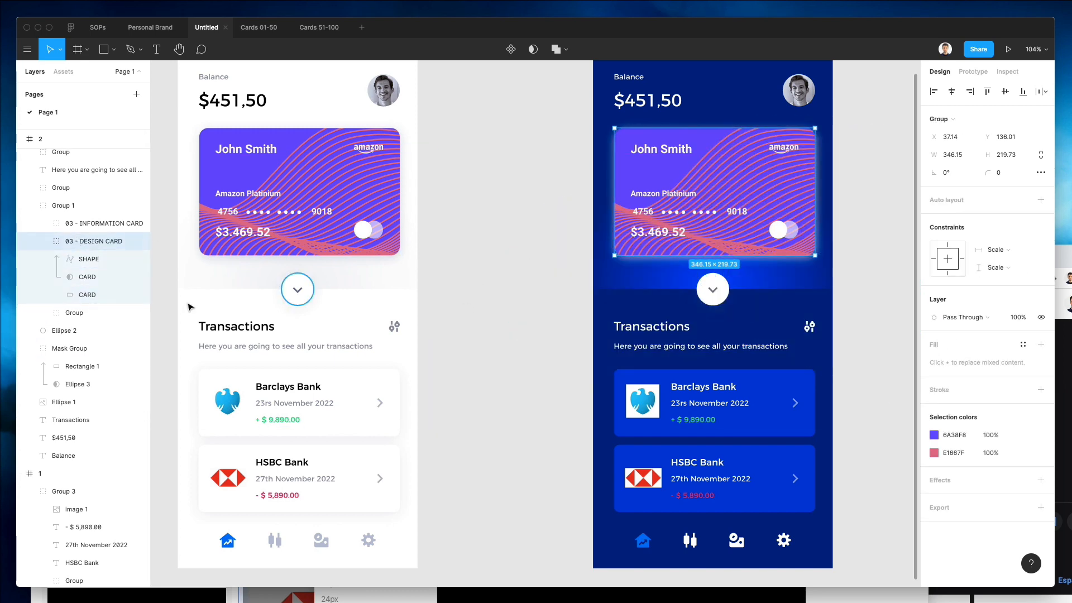
click(85, 315)
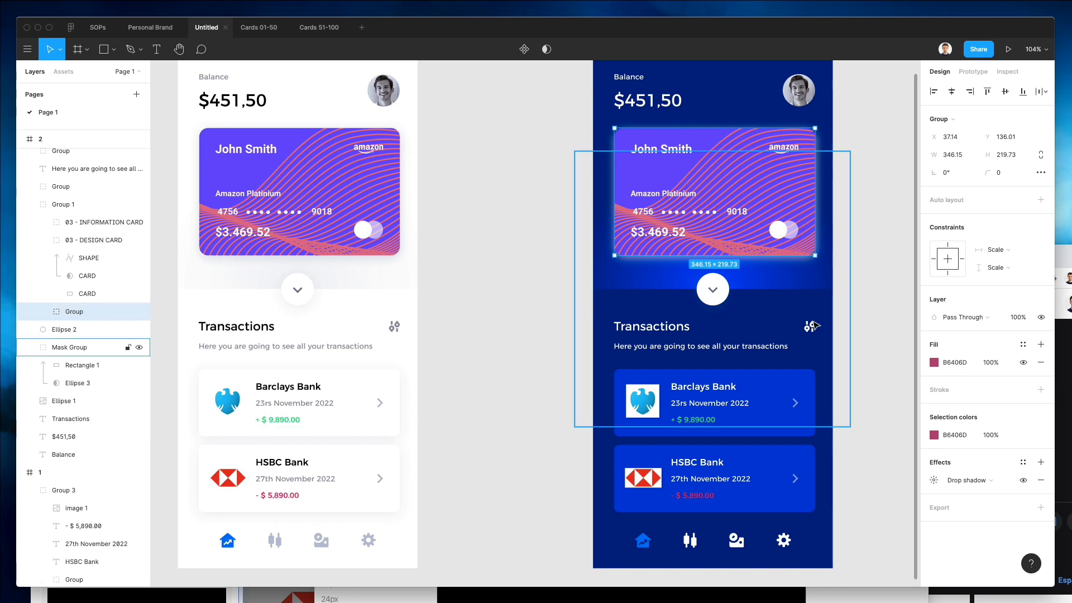
click(927, 479)
key(ctrl+c)
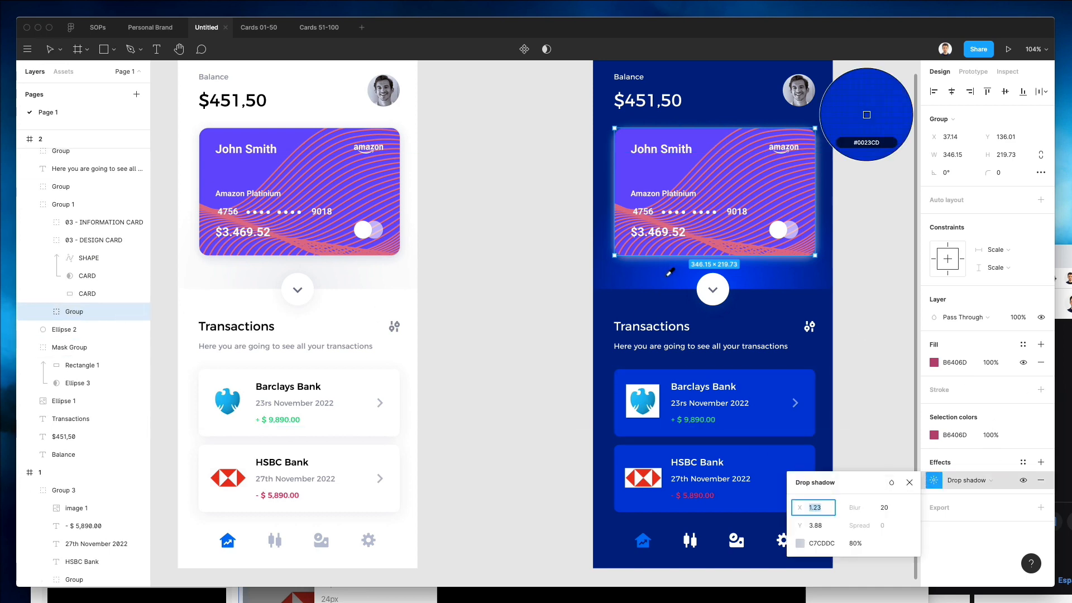
click(670, 272)
scroll(868, 374, up, 5)
scroll(870, 375, down, 3)
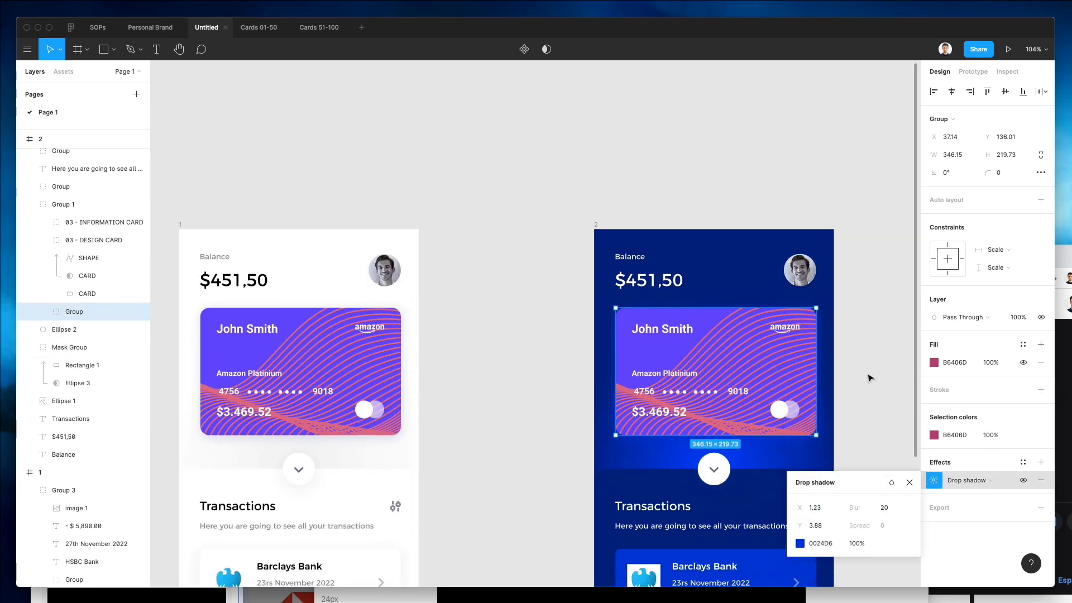
Adjust the card group's drop shadow colour in the second frame to 001FB8.
click(799, 545)
drag(737, 372, 779, 315)
drag(804, 368, 884, 352)
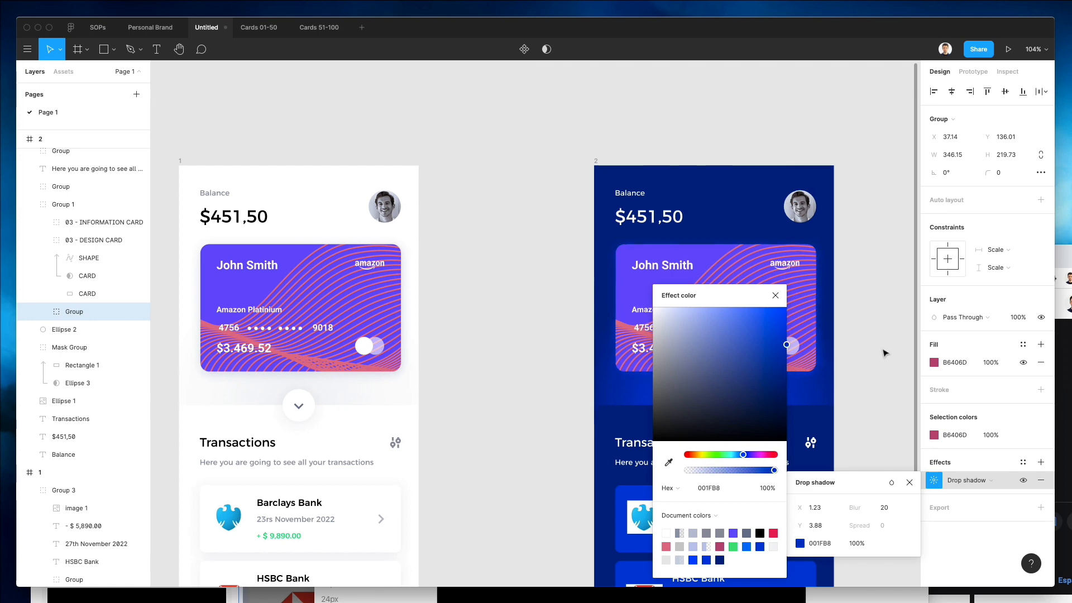
click(553, 287)
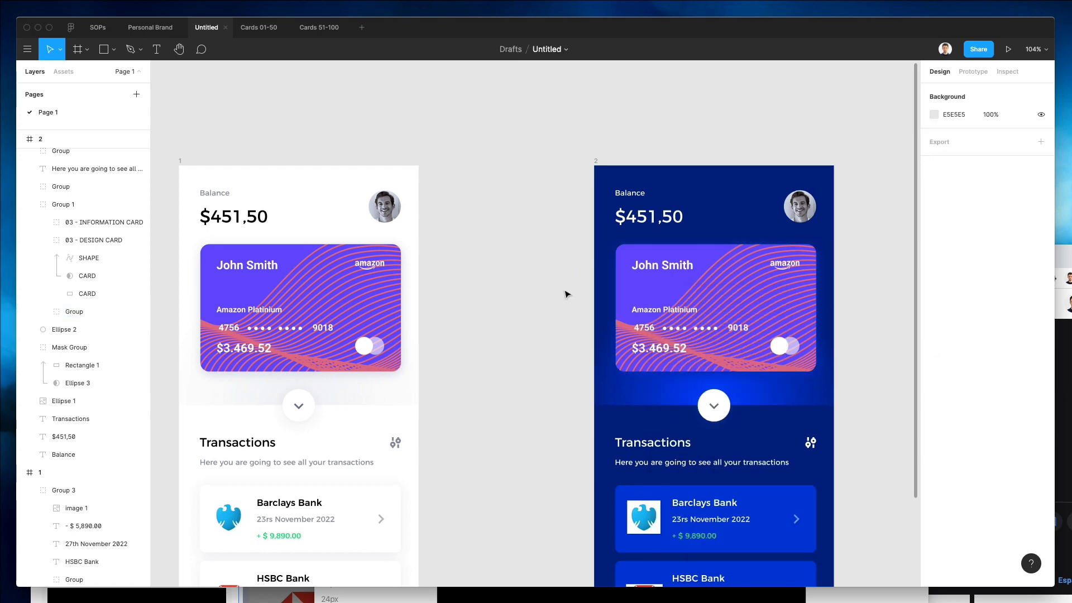
Set the blue glow rectangle behind the card in the second frame to 80% layer opacity.
scroll(566, 294, down, 3)
scroll(664, 354, down, 1)
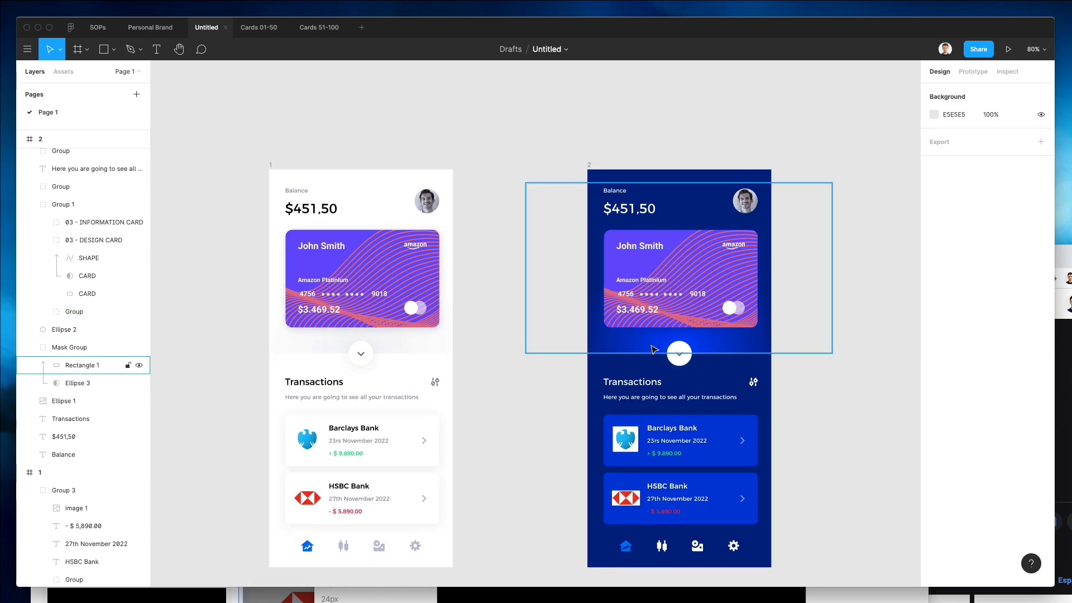
click(652, 350)
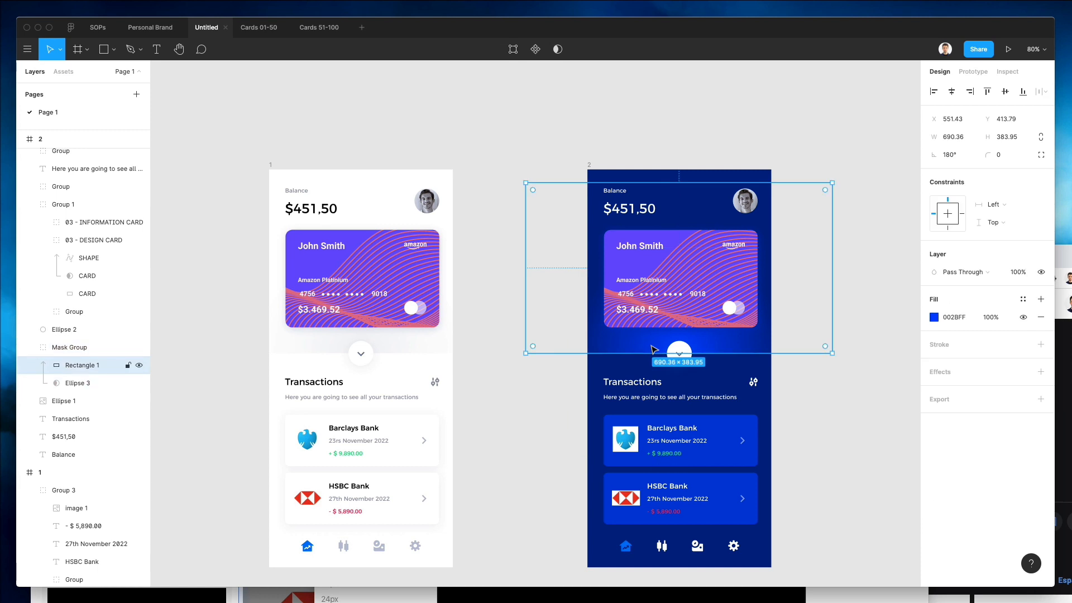
key(5)
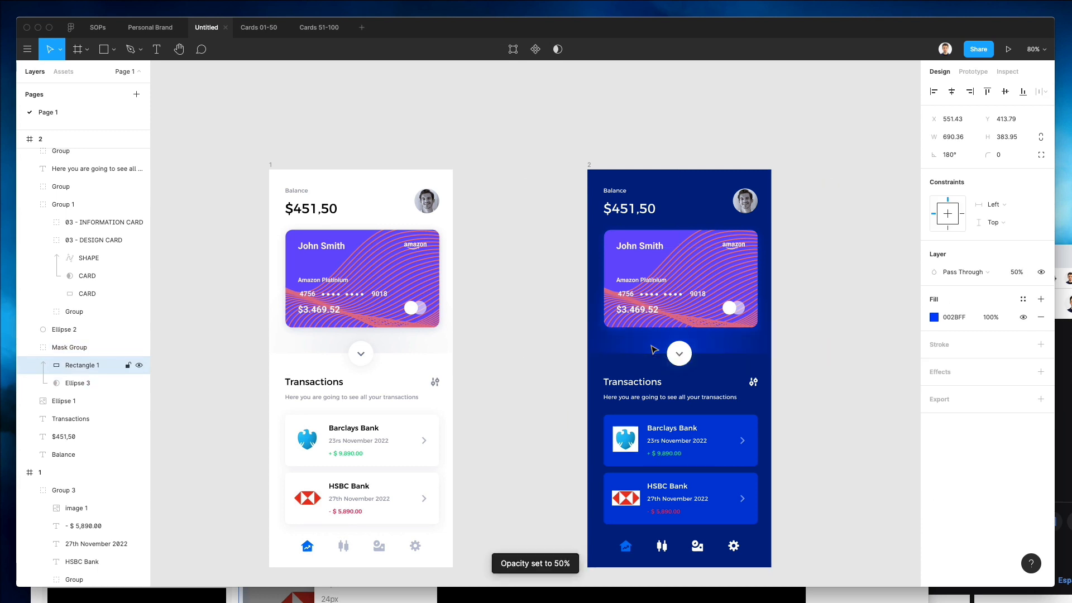
key(7)
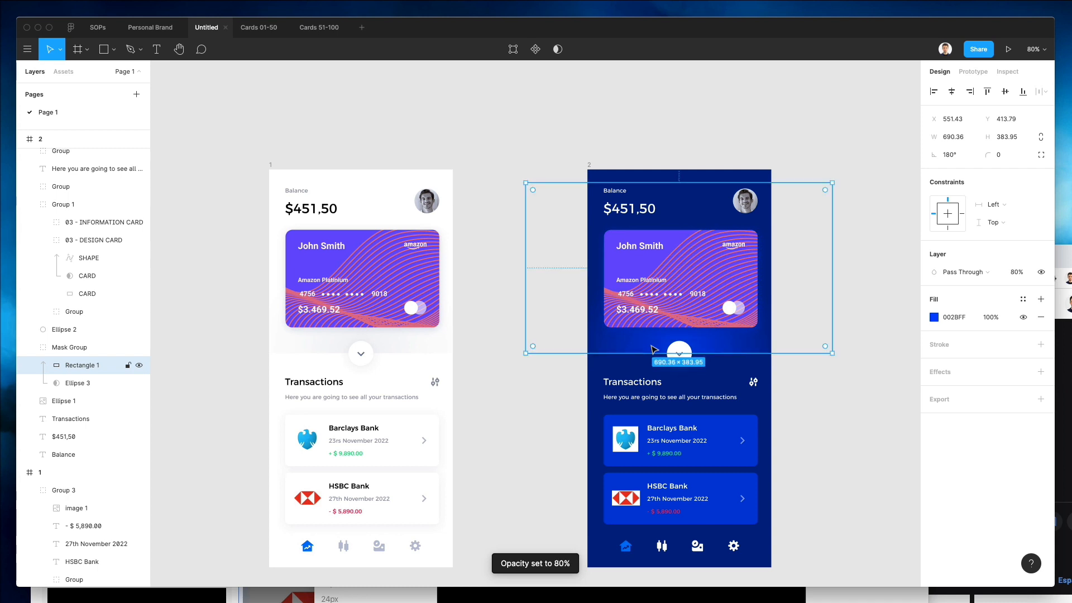
click(506, 430)
Delete the Barclays and HSBC logo images from the second frame's transaction cards.
scroll(505, 406, down, 1)
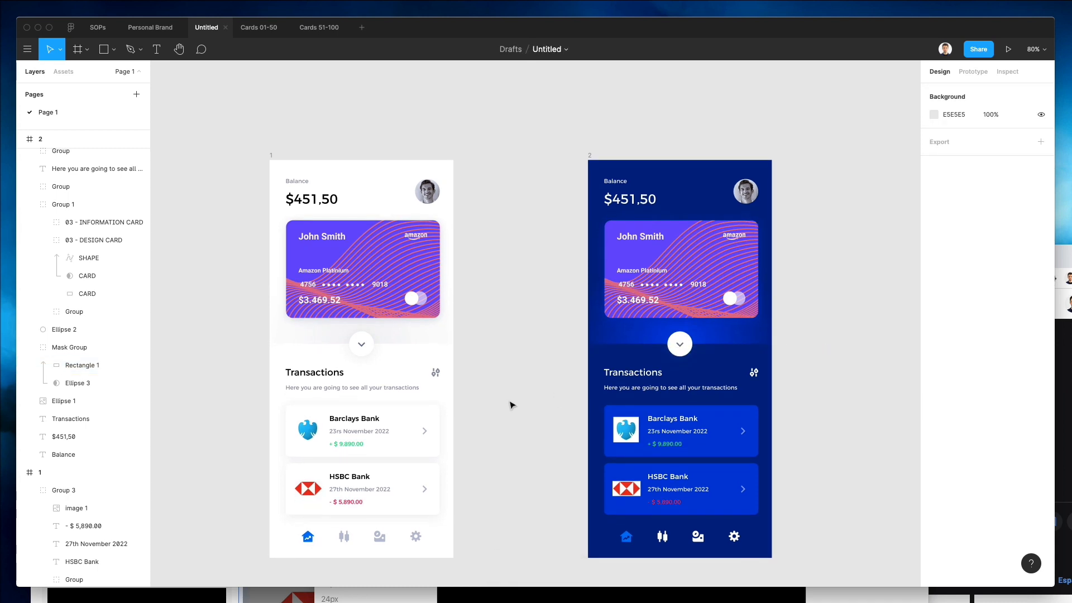
scroll(539, 369, down, 2)
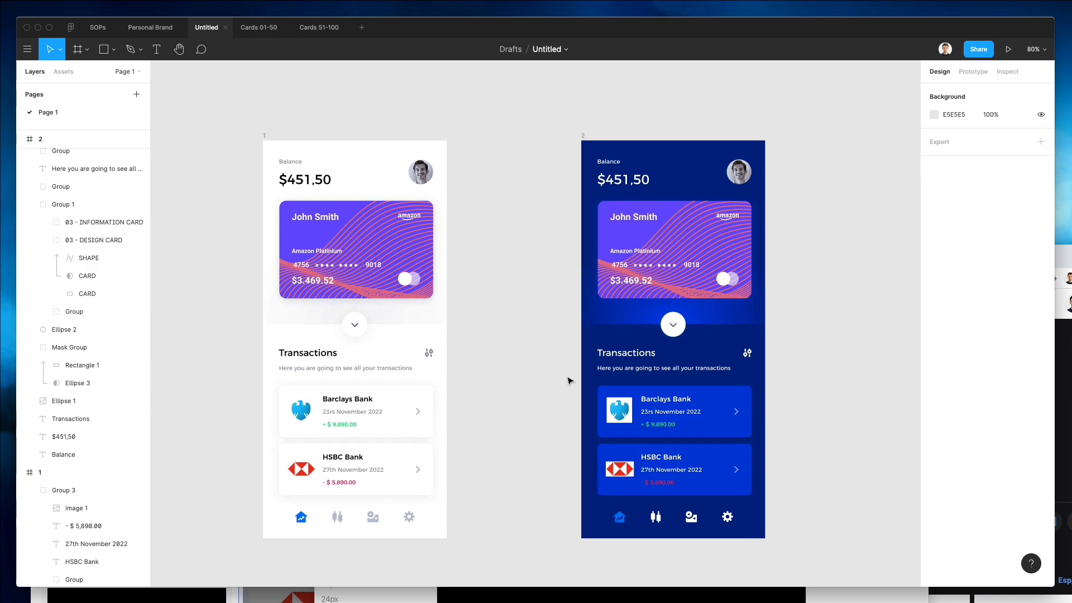
scroll(664, 412, up, 3)
click(600, 411)
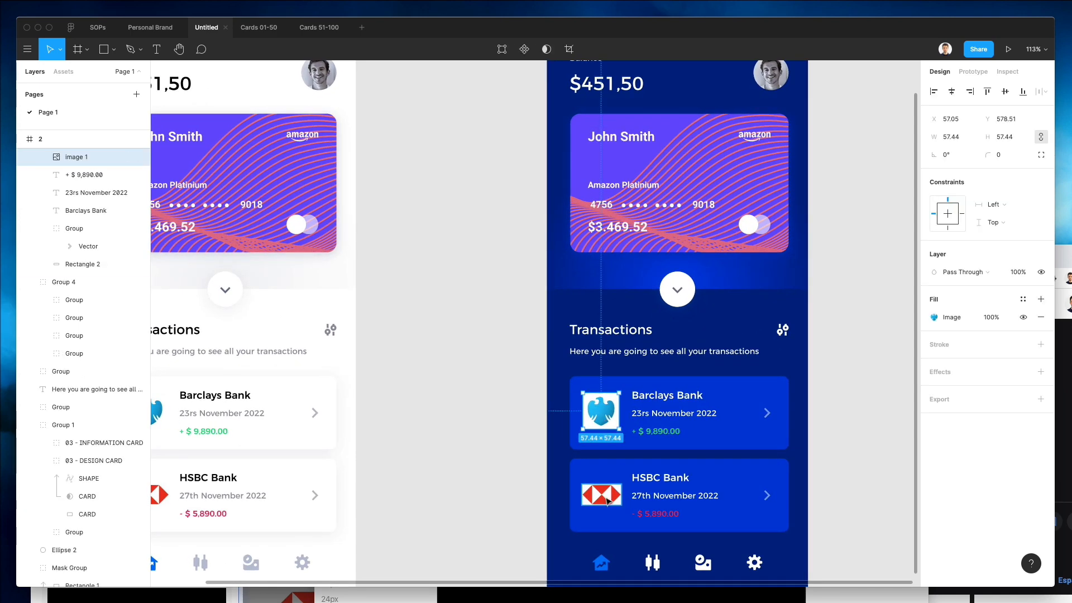
shift+click(607, 501)
key(Delete)
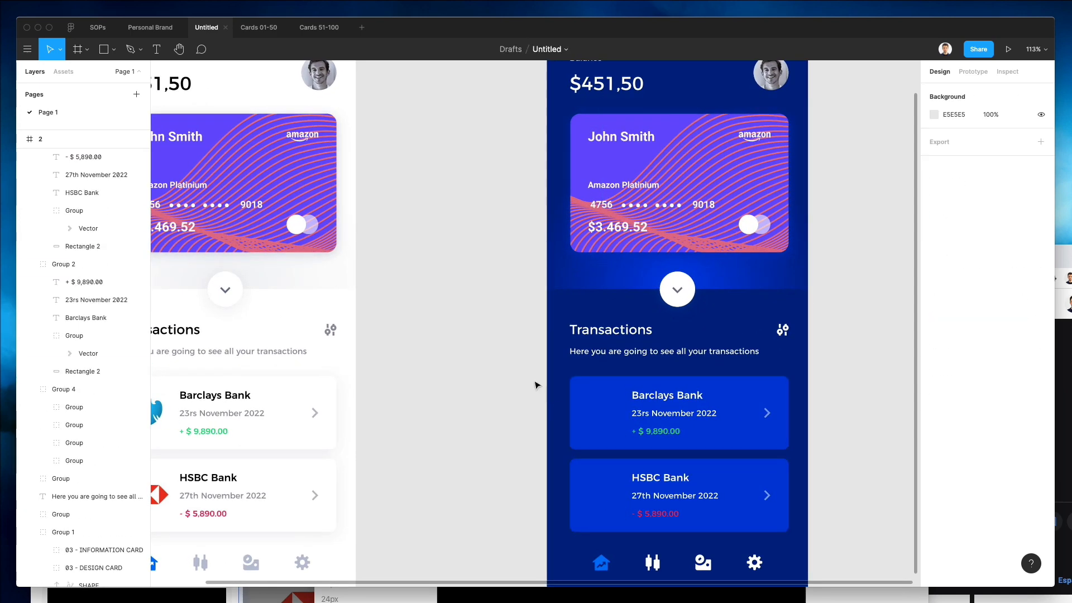
Move the bank names, dates and amounts in the second frame's cards left into the space of the removed logos.
drag(505, 373, 788, 536)
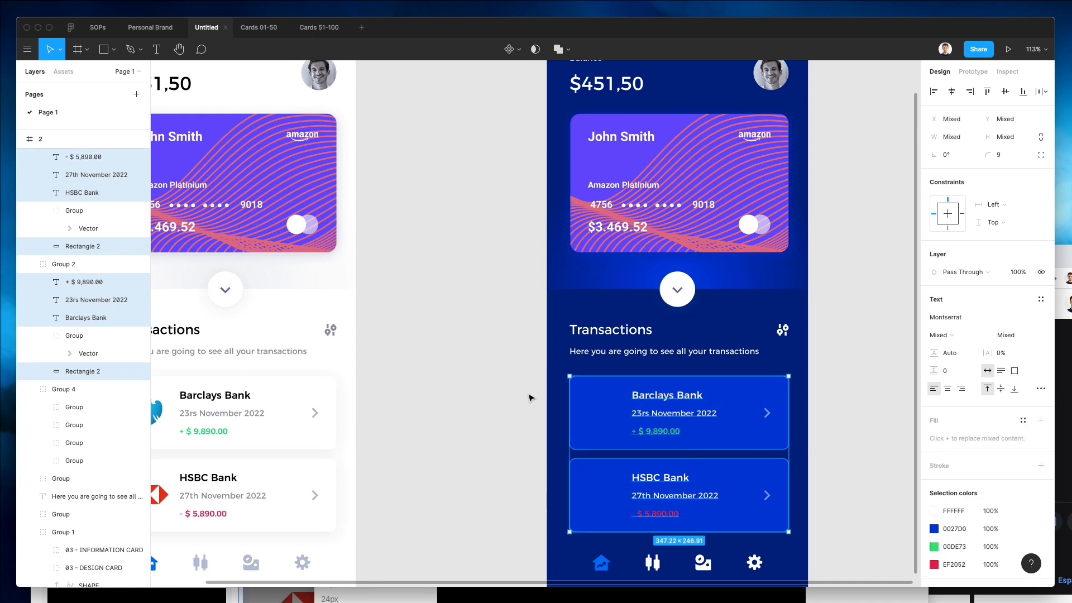
drag(529, 390, 601, 489)
key(shift+Left)
key(shift+Left)
key(shift+Left)
key(shift+Left)
key(shift+Left)
key(shift+Left)
key(Left)
key(Left)
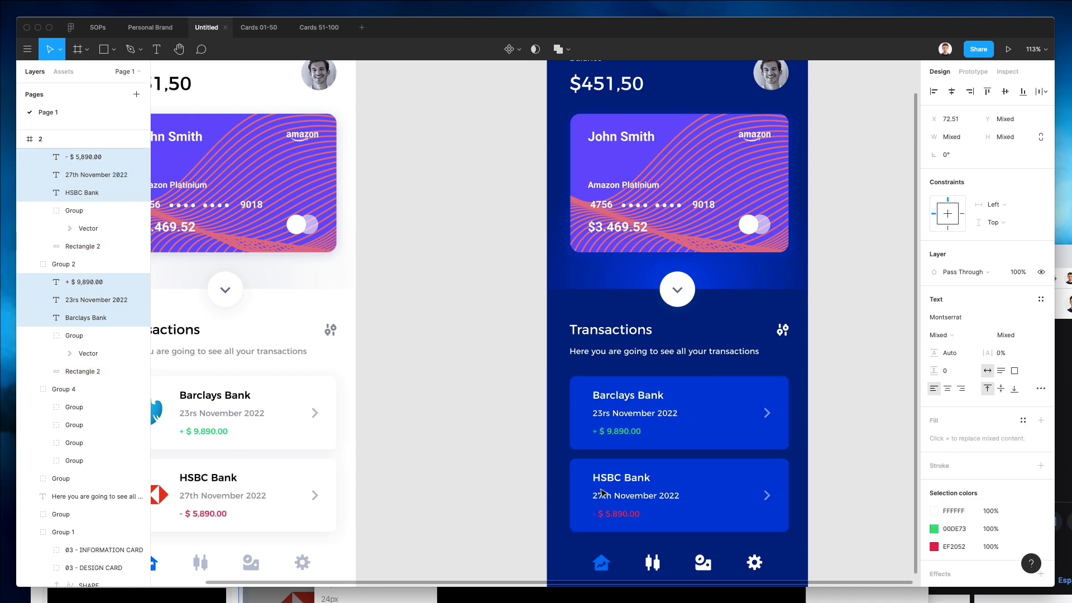
Try recolouring the home navigation icon in the second frame with the eyedropper, then undo it.
scroll(661, 524, down, 3)
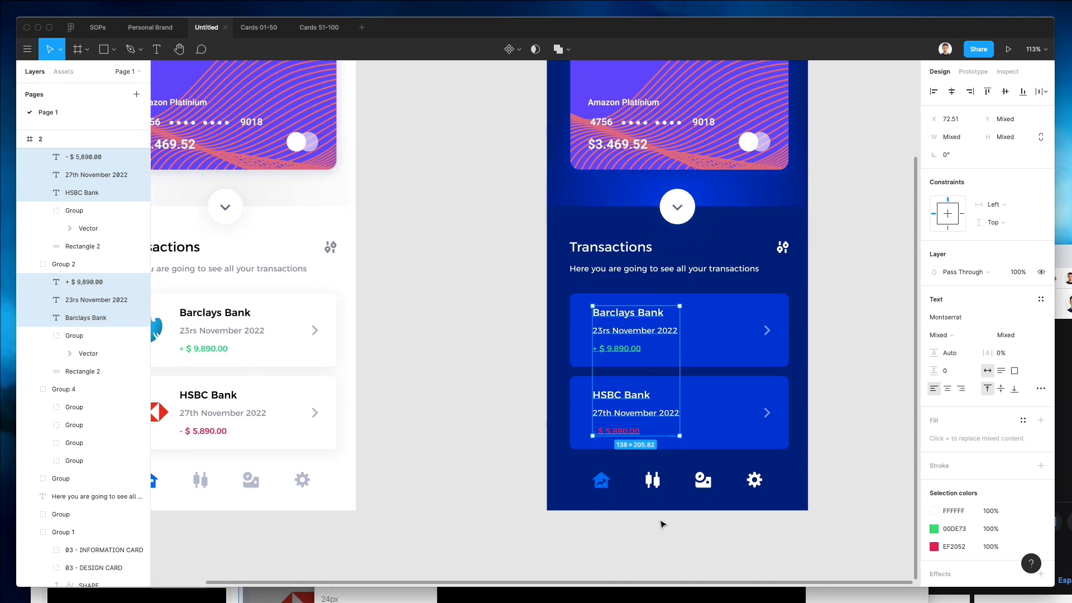
click(603, 479)
key(i)
click(331, 468)
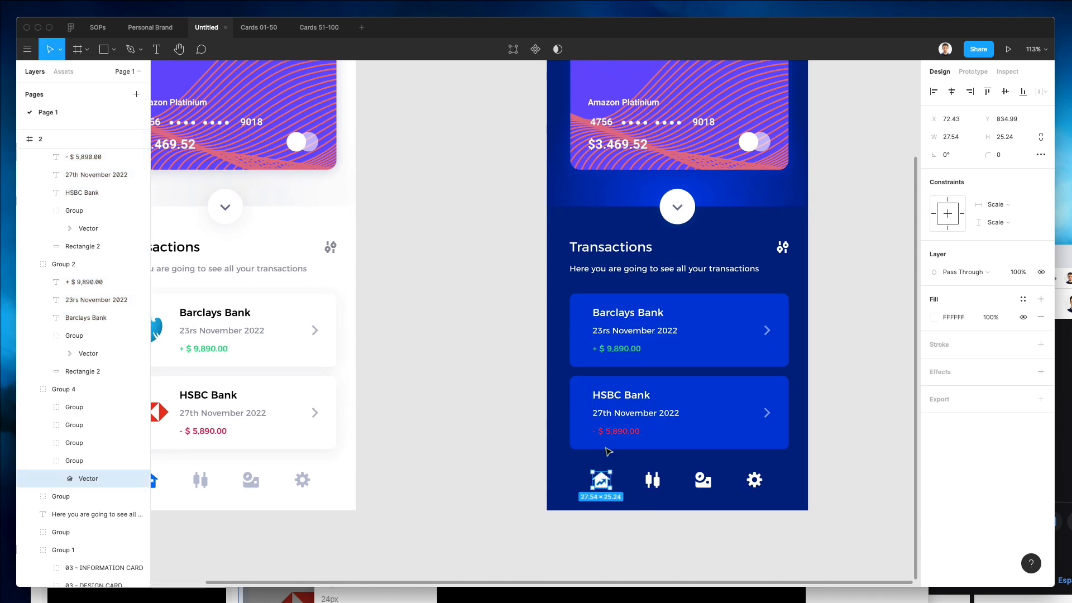
key(ctrl+z)
click(932, 317)
drag(909, 312, 865, 274)
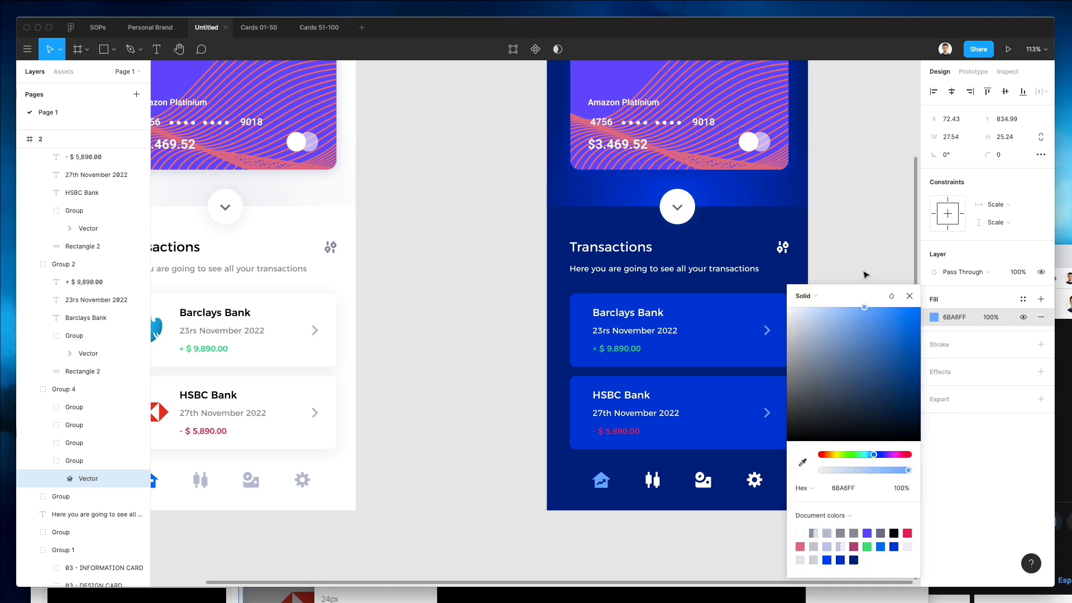
click(774, 458)
Set the three other navigation icons in the second frame to 30% opacity.
drag(794, 464, 638, 499)
key(3)
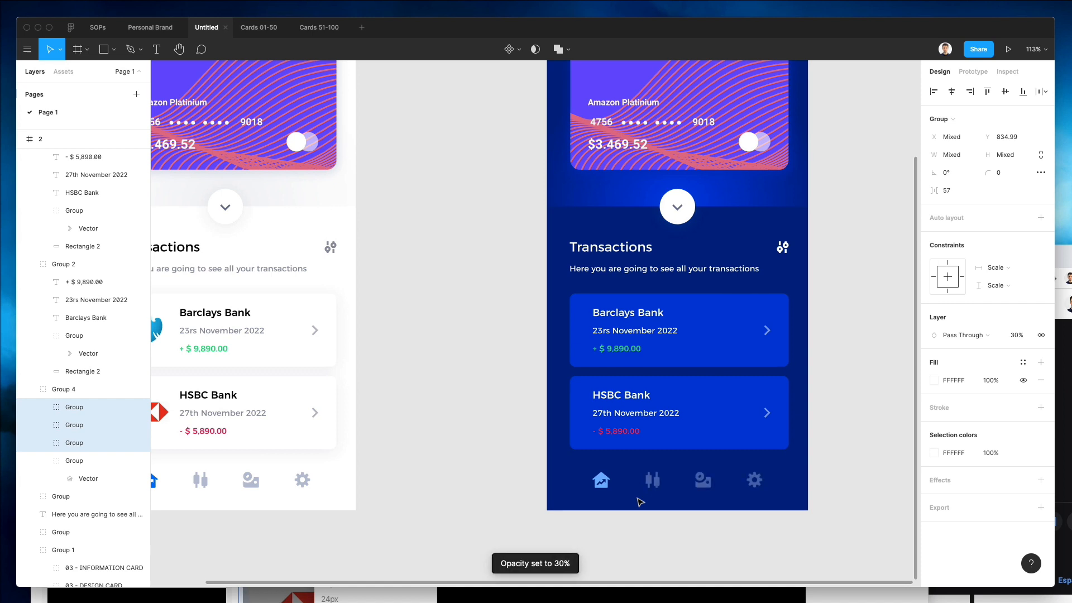
Set the home navigation icon's fill in the second frame to white FFFFFF.
double_click(596, 478)
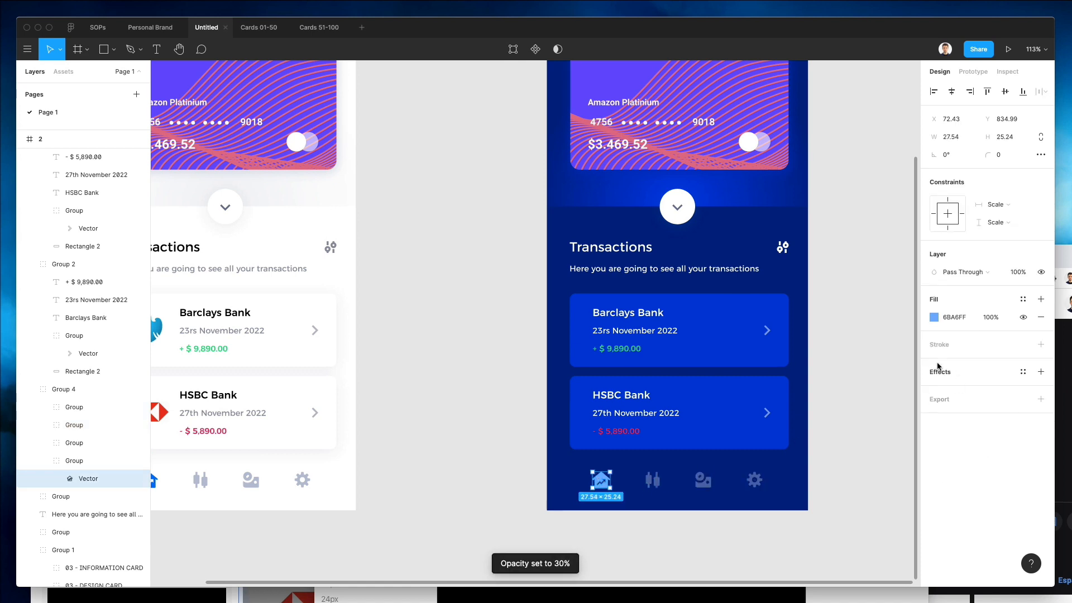
click(931, 317)
drag(884, 362, 641, 189)
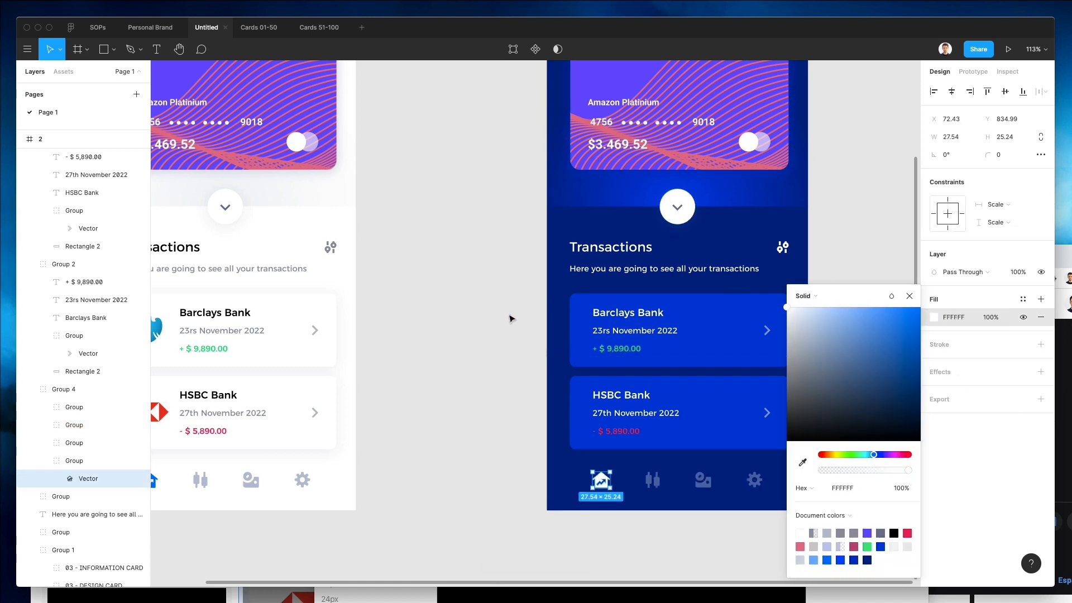
click(510, 316)
Set both transaction card backgrounds in the second frame to dark blue 001677 using the eyedropper.
scroll(565, 329, down, 3)
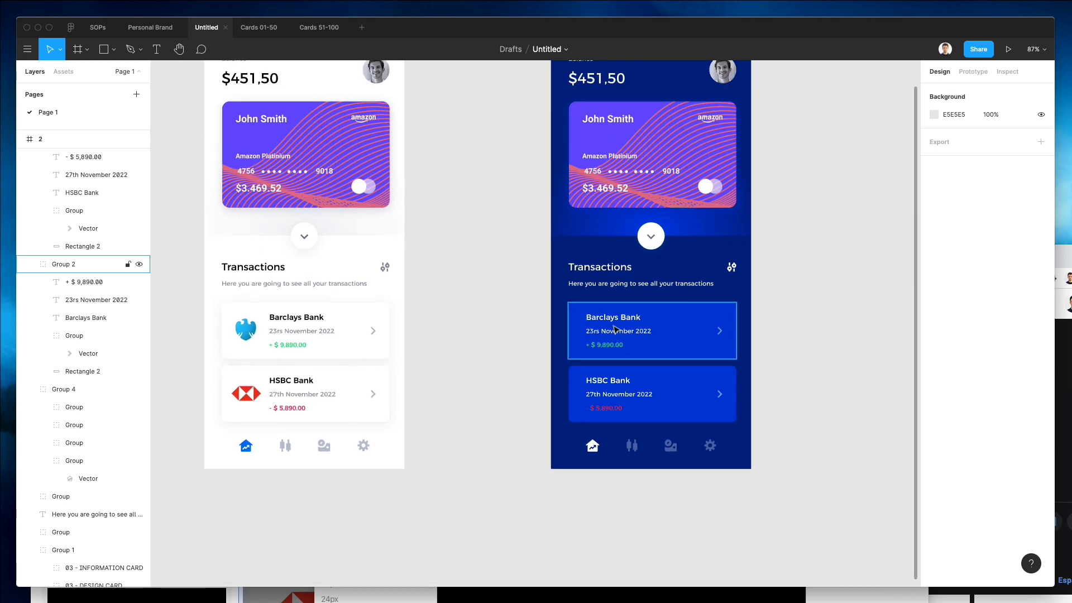
scroll(636, 329, up, 3)
double_click(667, 415)
shift+click(692, 462)
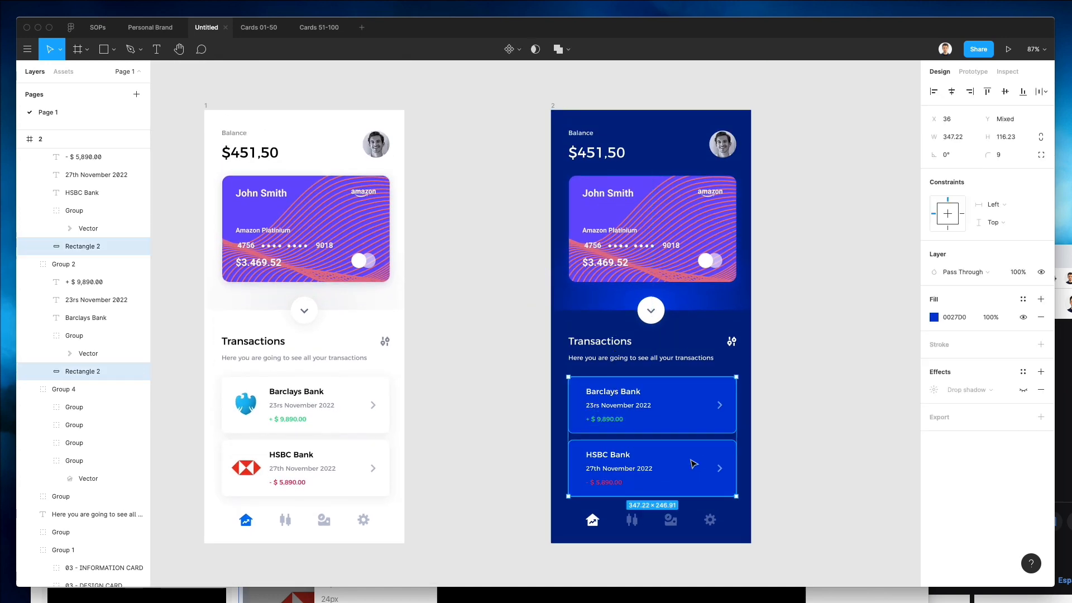
click(933, 317)
drag(897, 342, 950, 401)
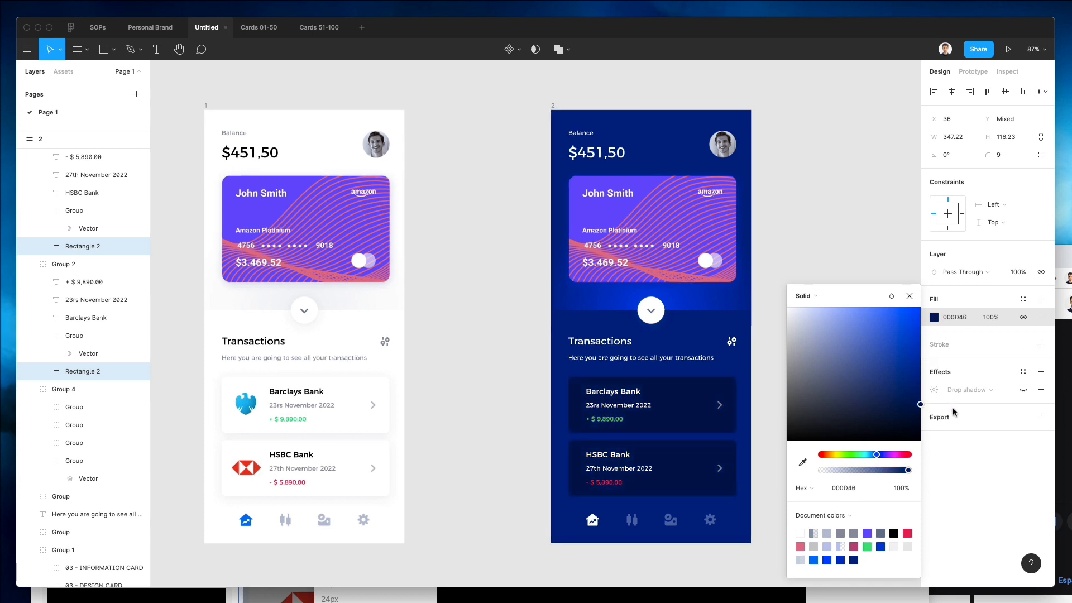
drag(964, 401, 964, 393)
key(i)
click(708, 333)
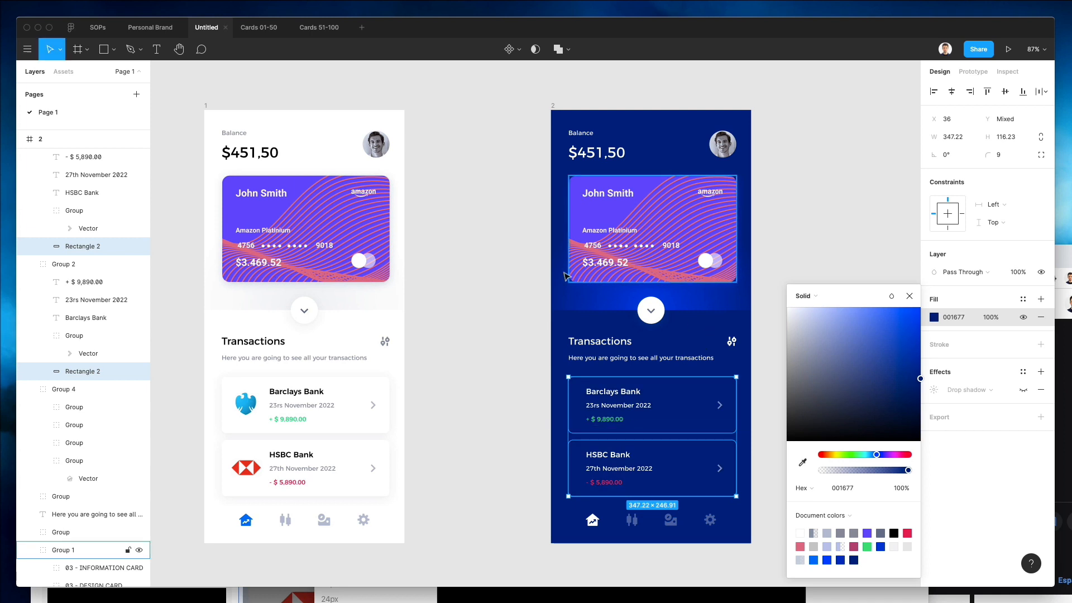
Add a white stroke at 40% opacity and 1.5 weight to both transaction cards in the second frame.
click(942, 347)
click(934, 363)
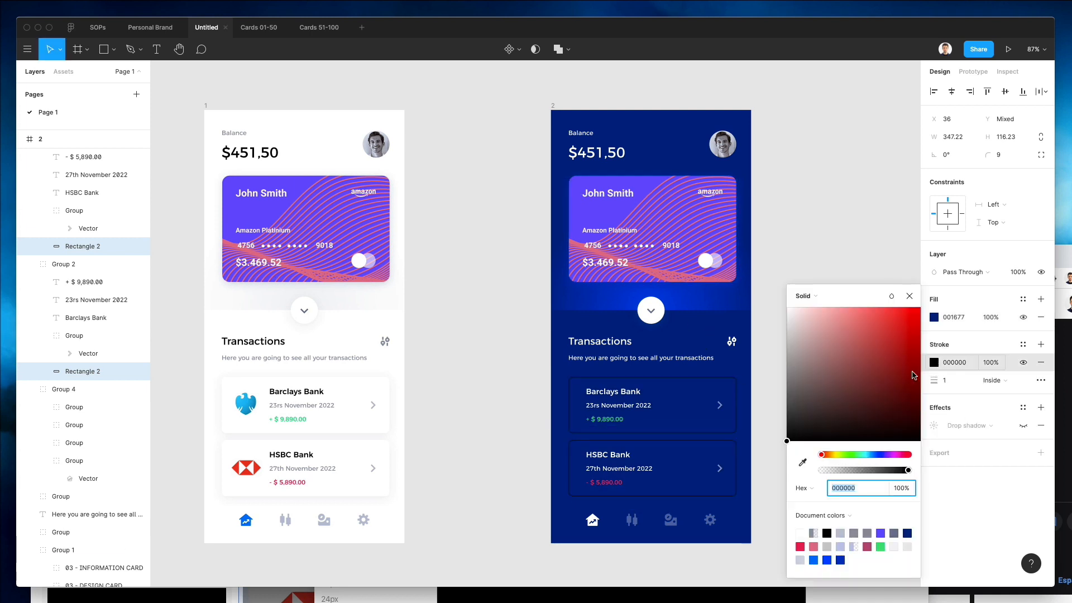
drag(912, 371, 696, 144)
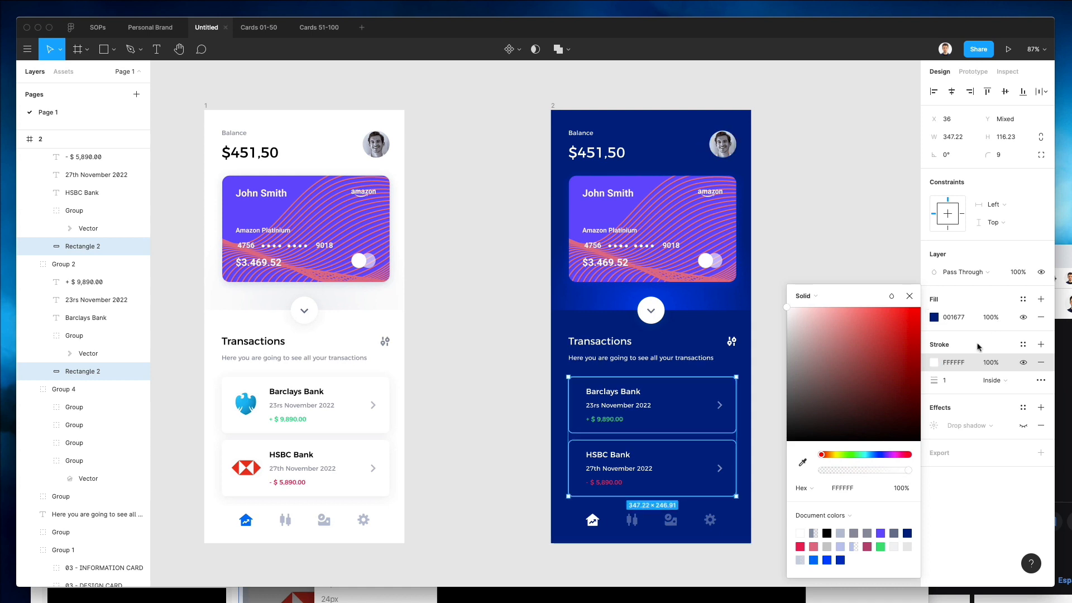
click(854, 470)
text(1)
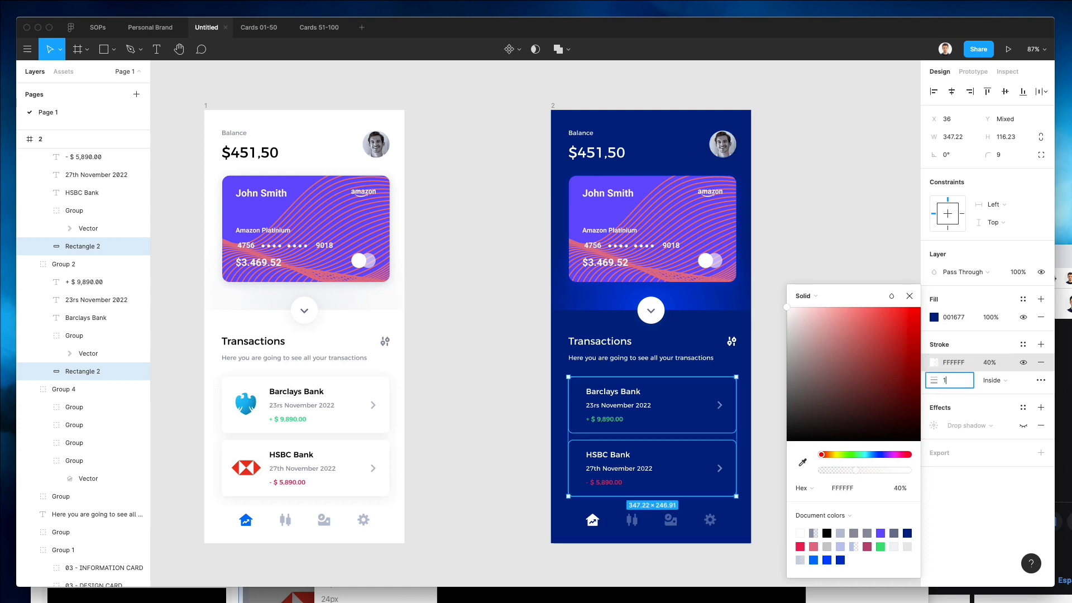
key(Return)
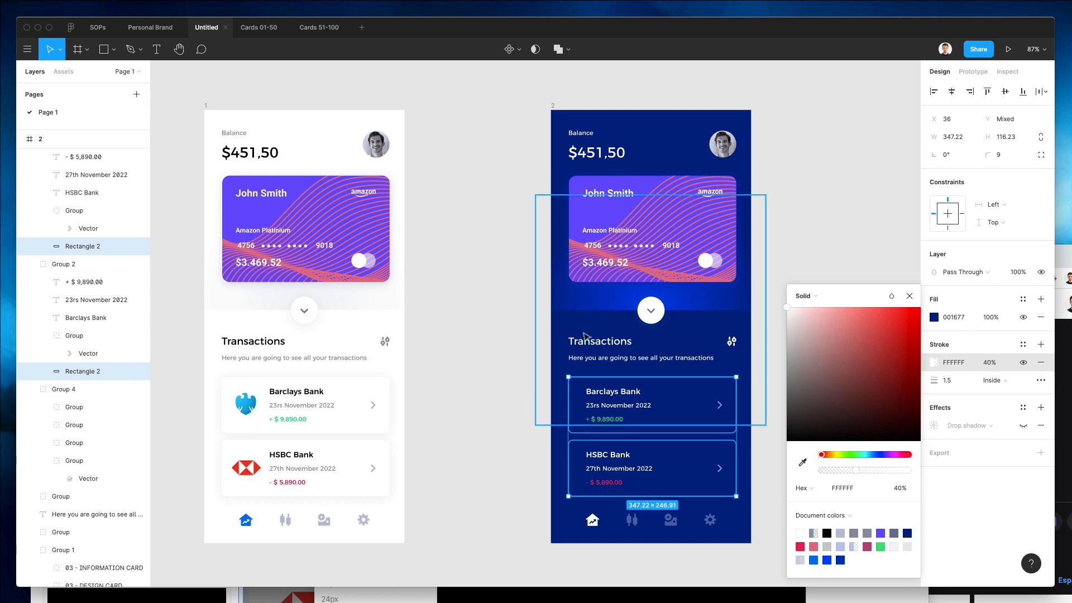
click(499, 321)
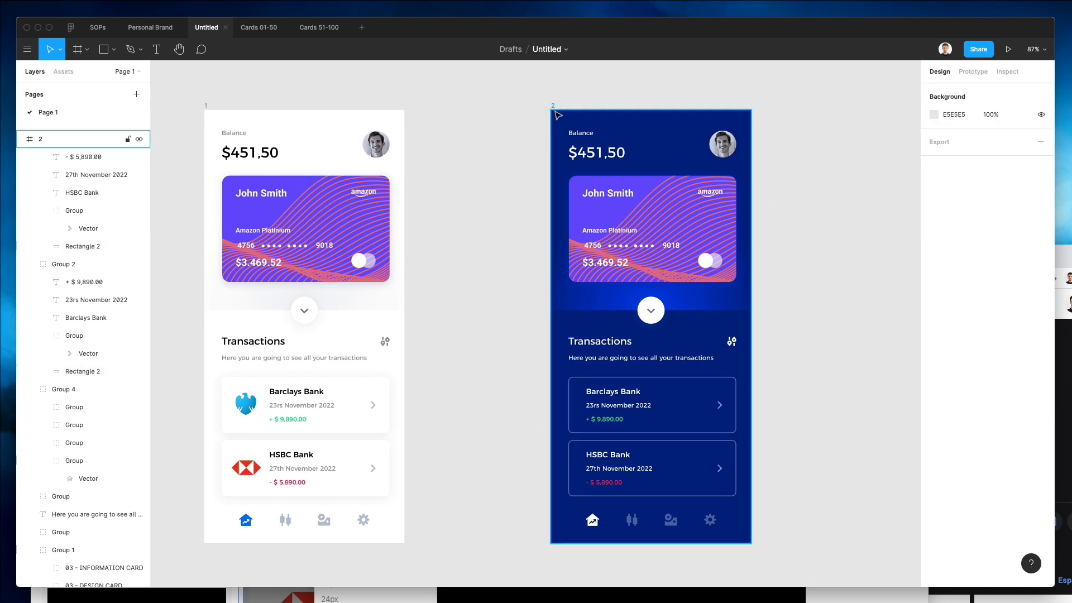
Set the second frame's background fill to blue 0020AF.
click(556, 115)
click(934, 335)
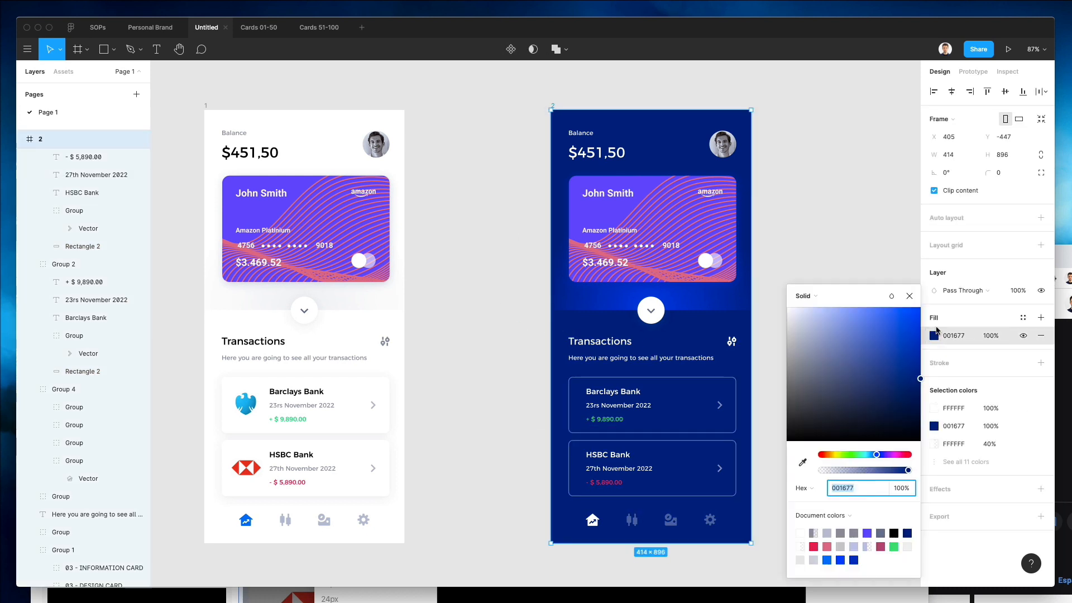
drag(916, 379, 1022, 405)
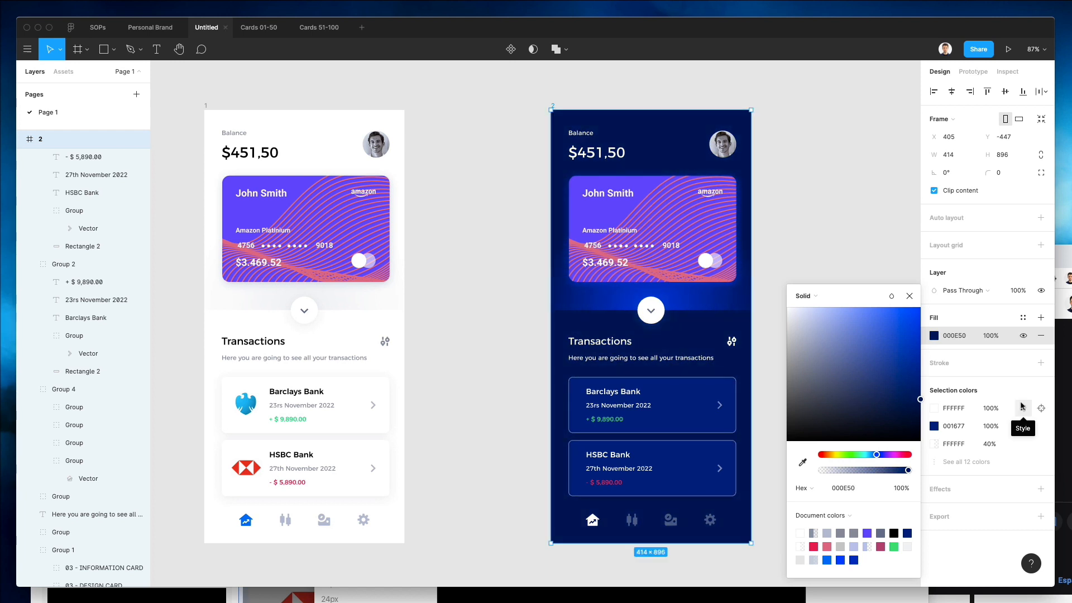
drag(1022, 406, 1032, 356)
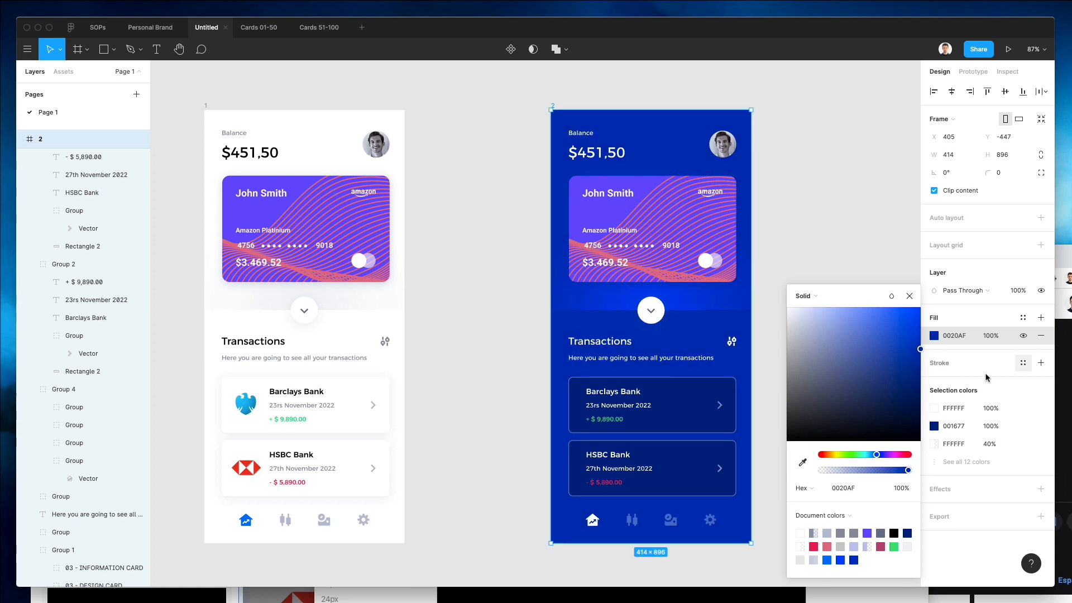
Set both transaction card backgrounds in the second frame to blue 0028EC.
double_click(715, 400)
shift+click(714, 446)
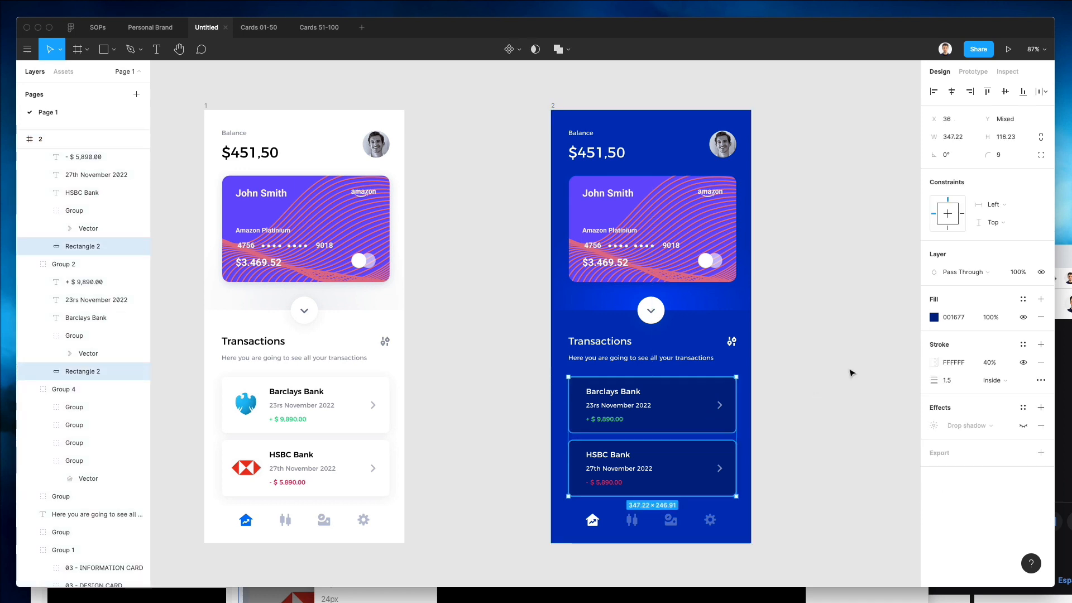
click(933, 317)
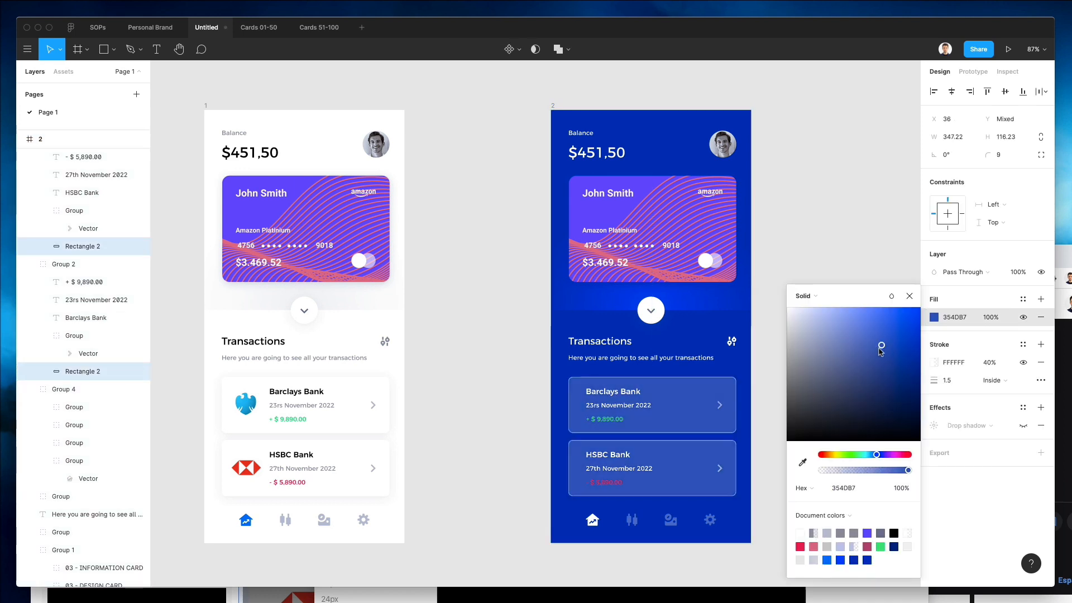
mouse_move(921, 379)
mouse_down()
mouse_move(923, 397)
mouse_move(921, 317)
mouse_up()
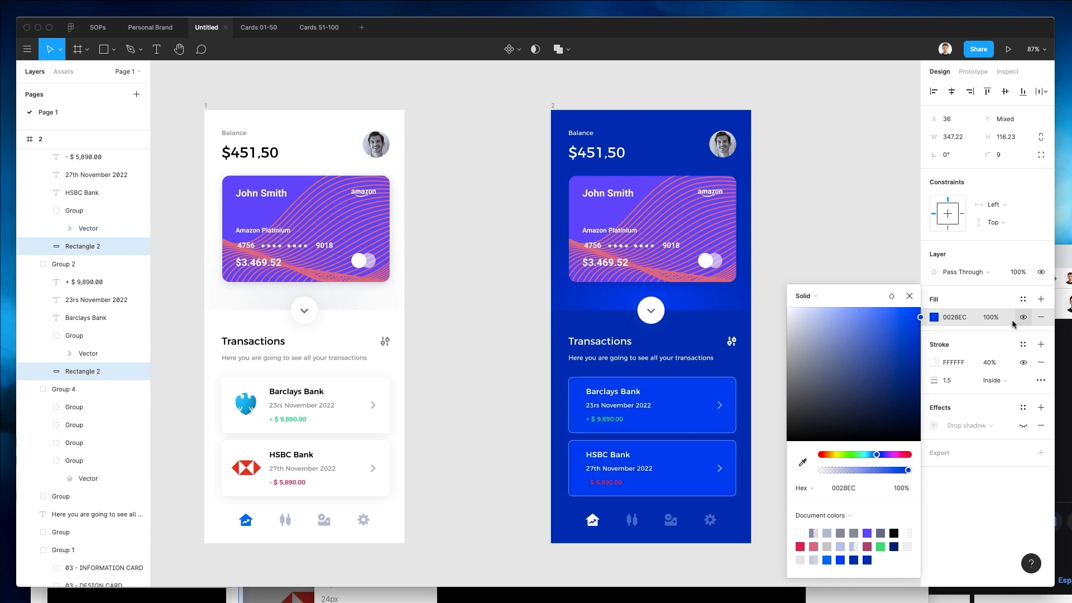
Set both transaction card fills in the second frame to white FFFFFF.
mouse_move(1011, 319)
mouse_down()
mouse_move(1018, 309)
mouse_move(852, 324)
mouse_move(671, 254)
mouse_move(790, 220)
mouse_up()
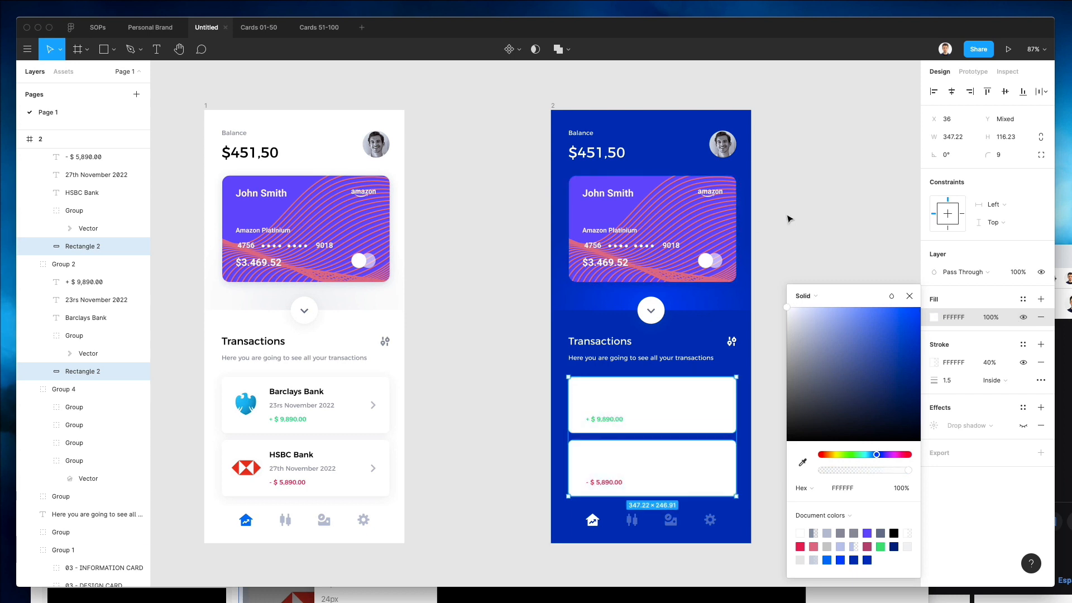
click(802, 222)
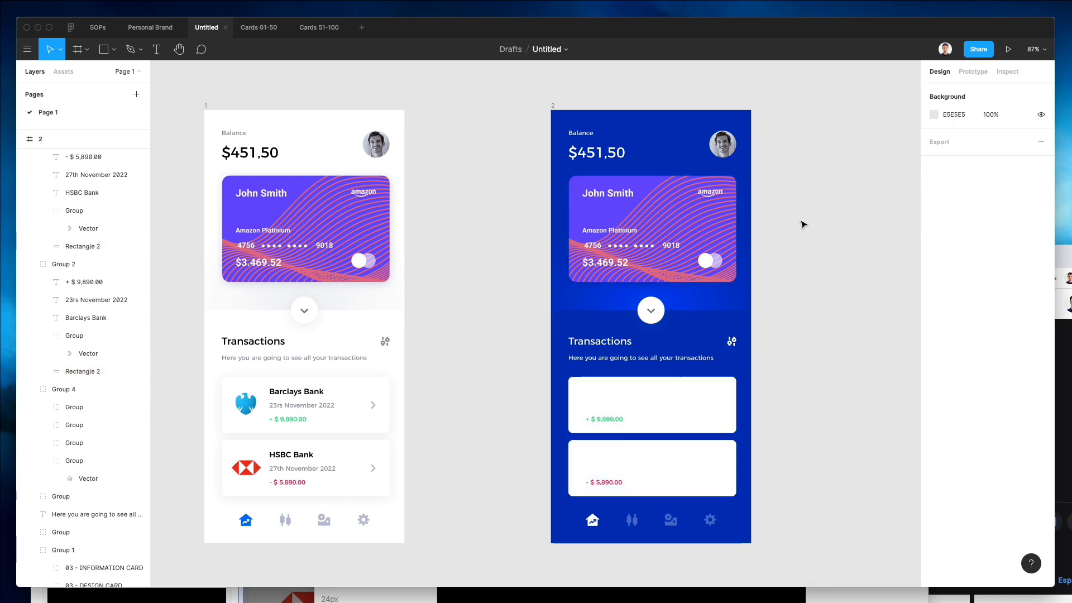
Apply the first frame's bank name text style to both bank names in the second frame.
double_click(304, 391)
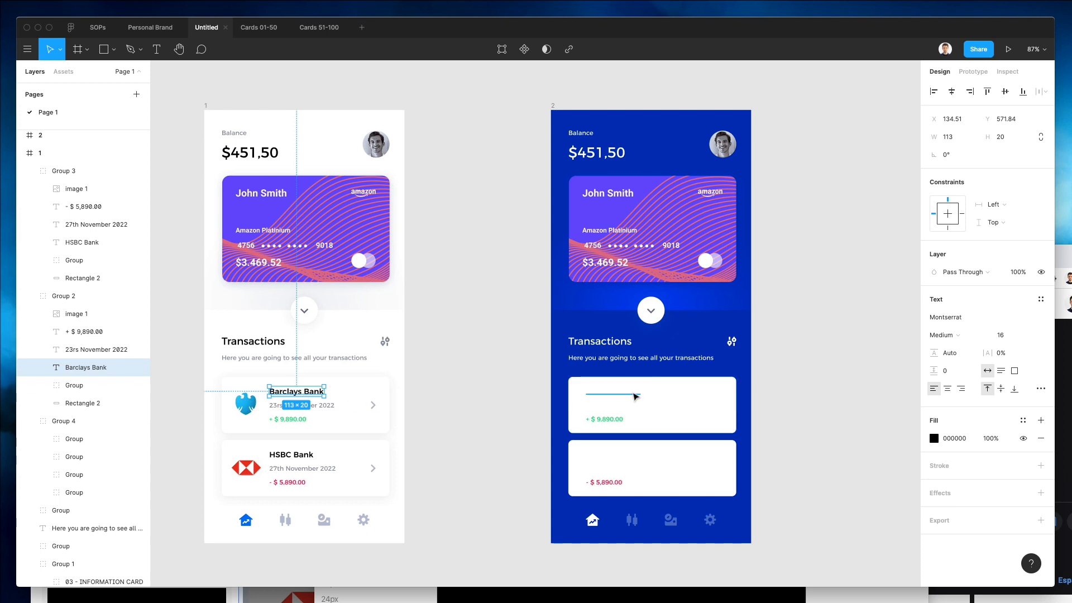
click(613, 393)
shift+click(596, 455)
key(alt+super+v)
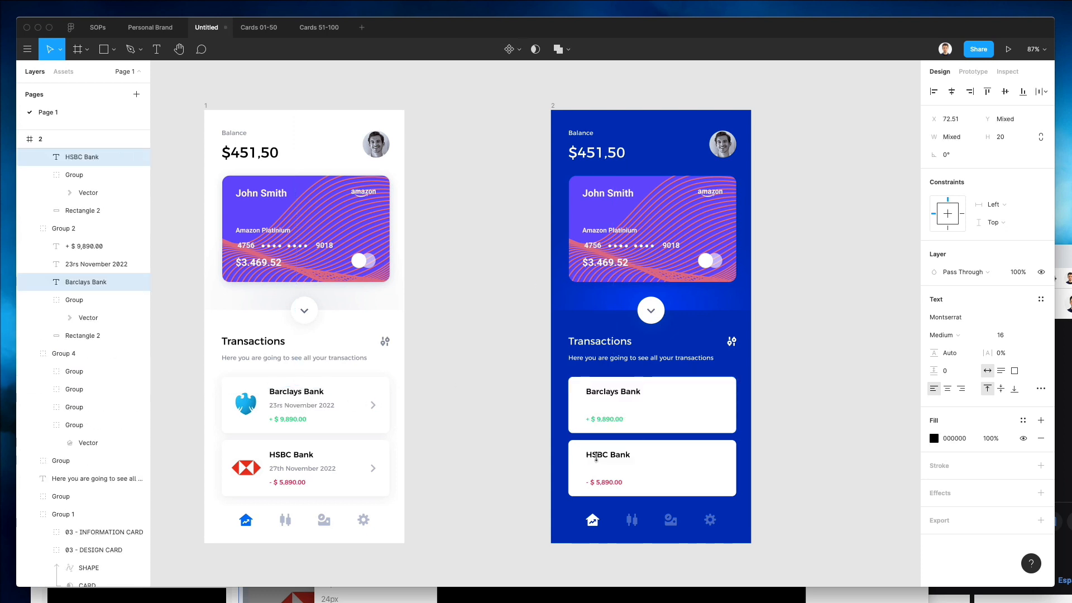
Apply the first frame's date text style to both transaction dates in the second frame.
click(301, 409)
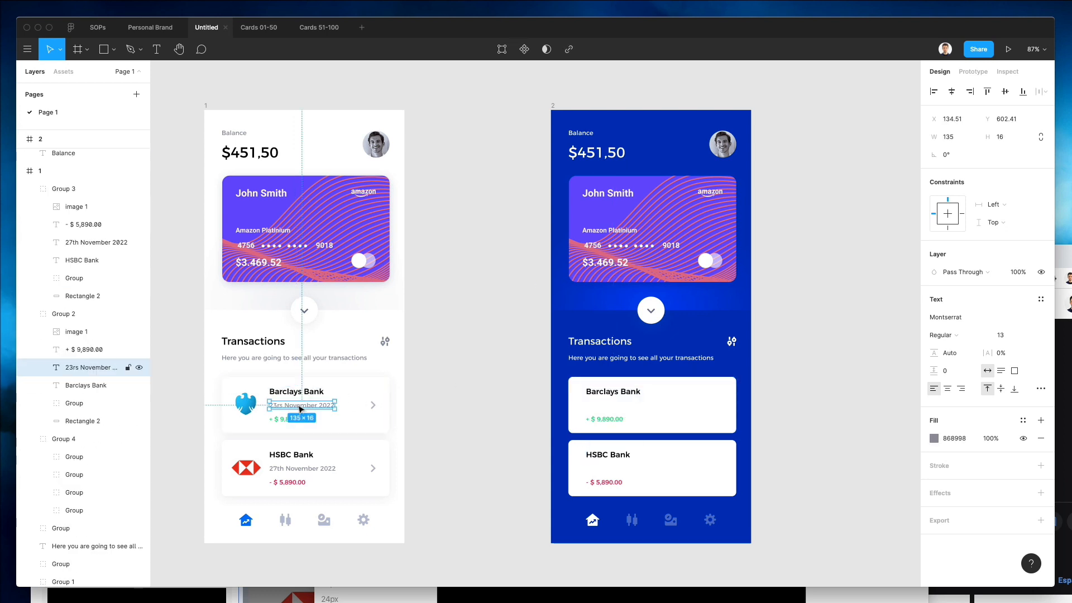
click(619, 406)
shift+click(606, 469)
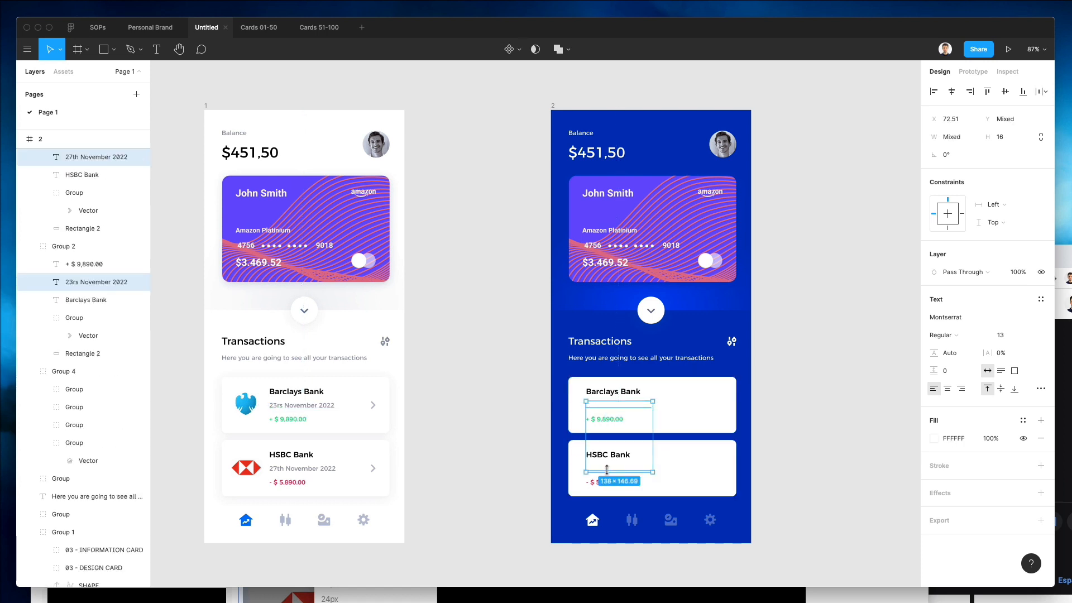
key(alt+super+v)
key(Escape)
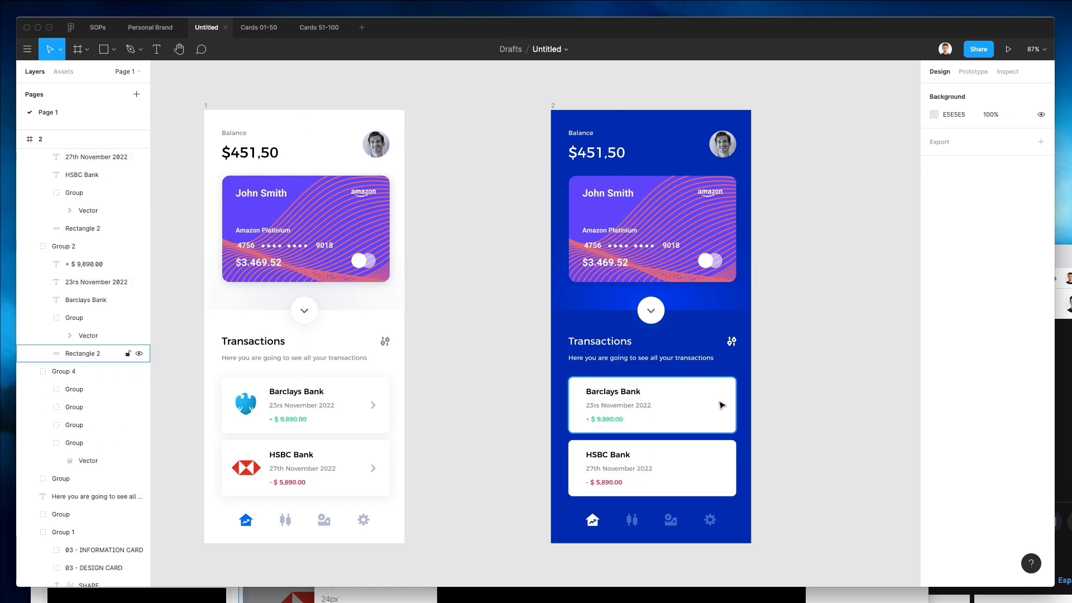
Recolor both chevron arrows in the second frame to gray B1B4C2, sampled from the first frame's arrow.
super+click(719, 406)
shift+click(722, 468)
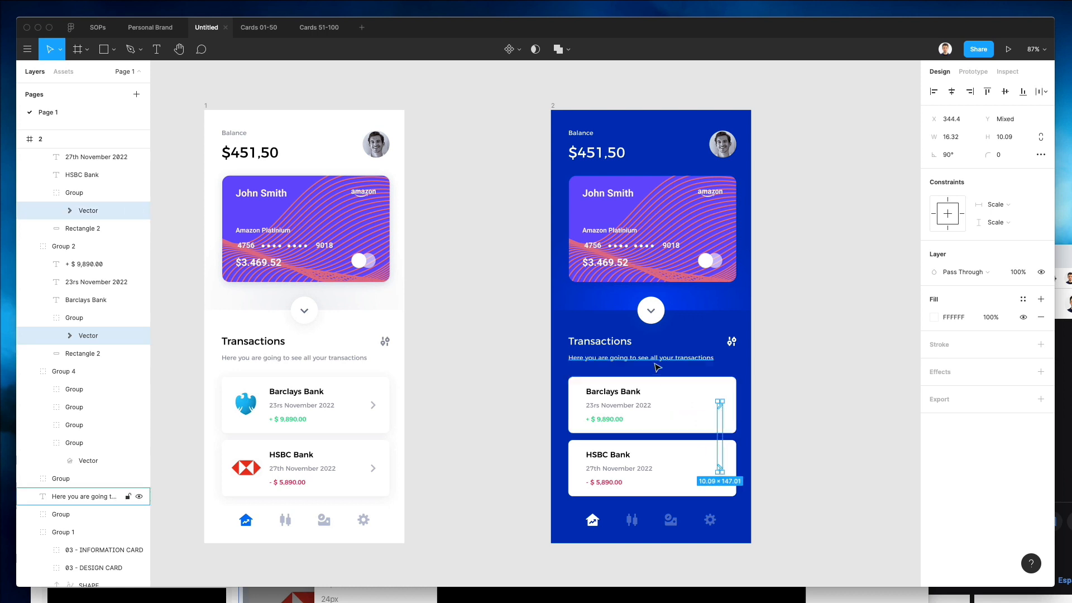
key(i)
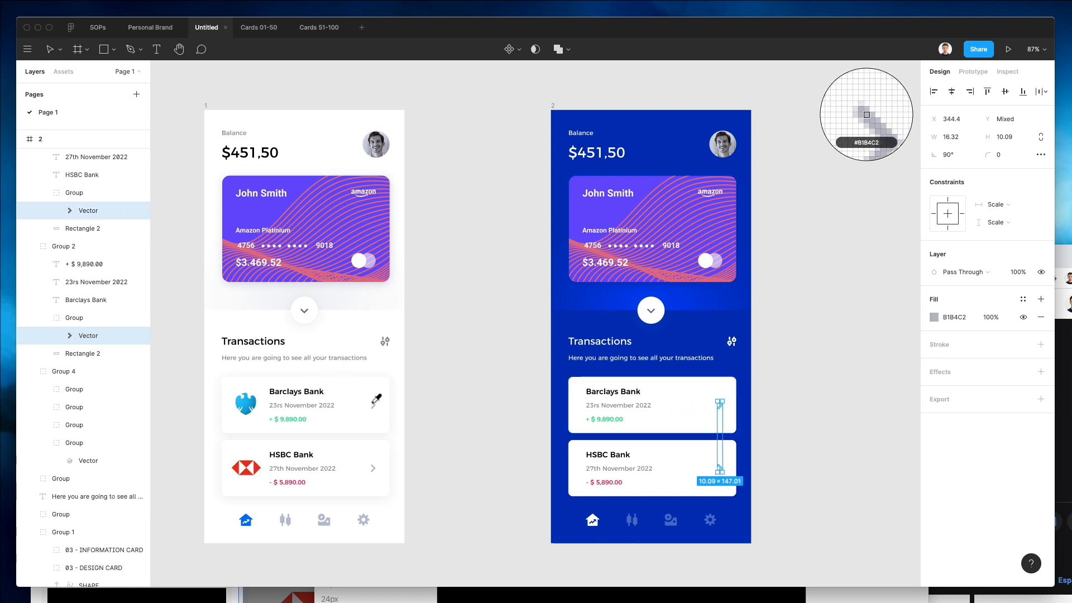
click(373, 405)
click(494, 403)
Set the canvas background color to blue 1036ED.
scroll(494, 405, down, 3)
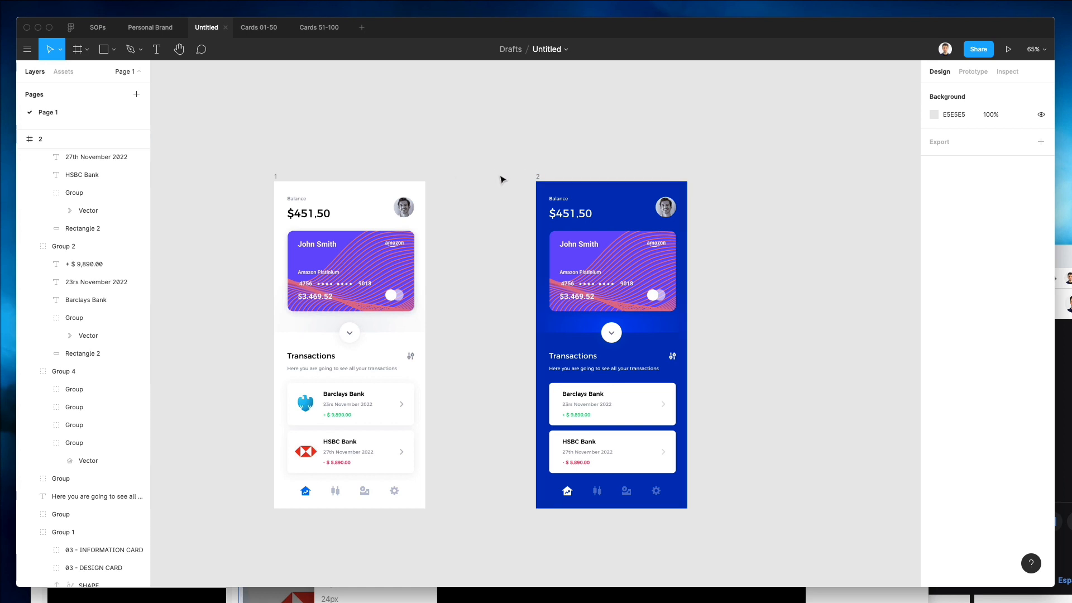
click(931, 116)
key(ctrl+c)
click(628, 333)
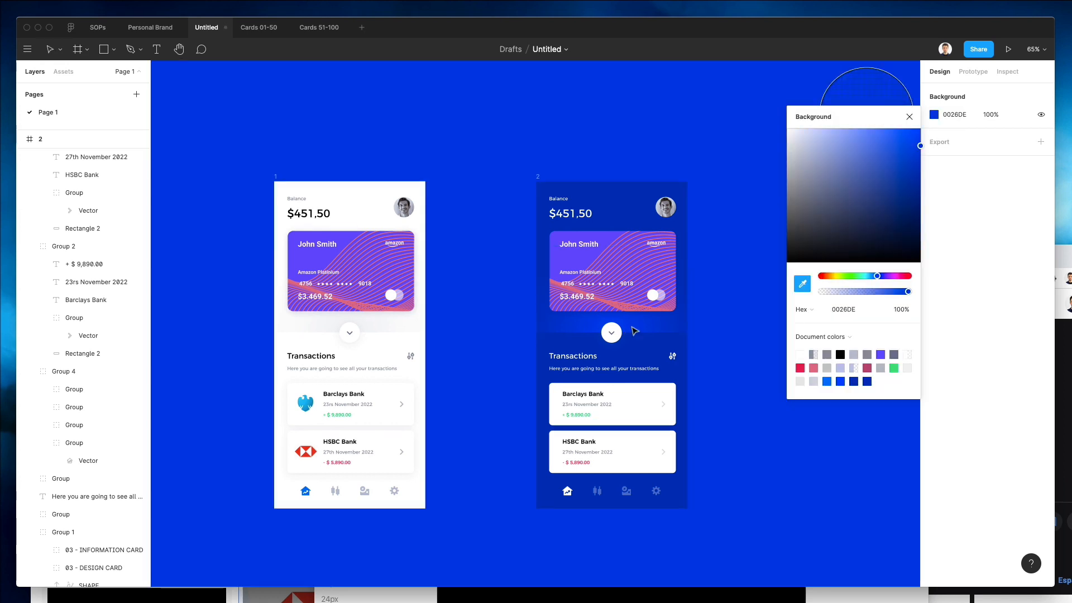
drag(877, 147, 901, 149)
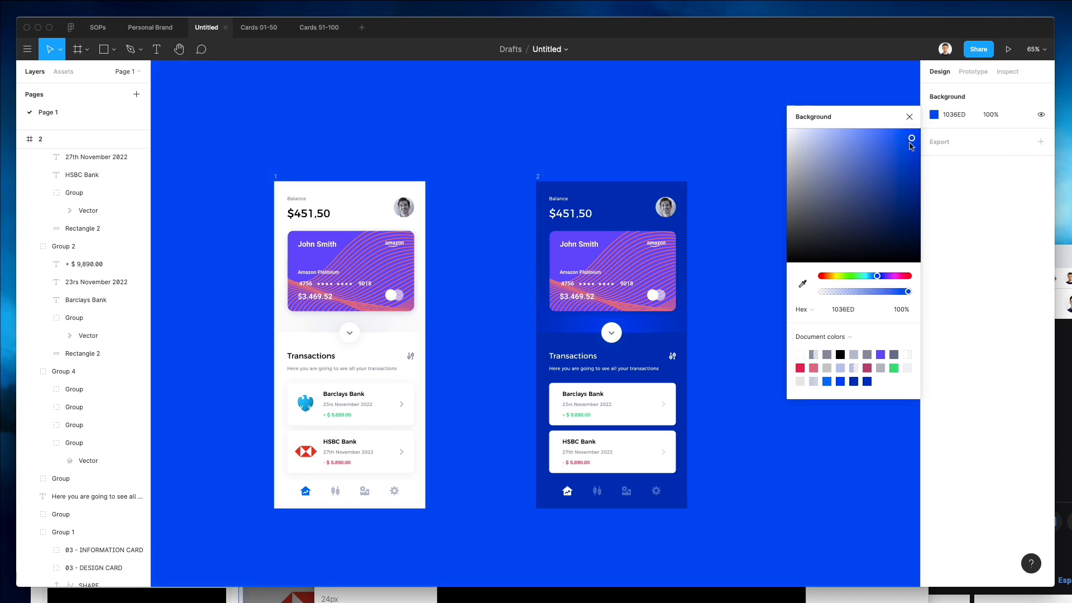
click(256, 150)
Add a drop shadow to both frames and set its blur to 144.
drag(234, 137, 792, 575)
scroll(806, 474, left, 2)
click(942, 507)
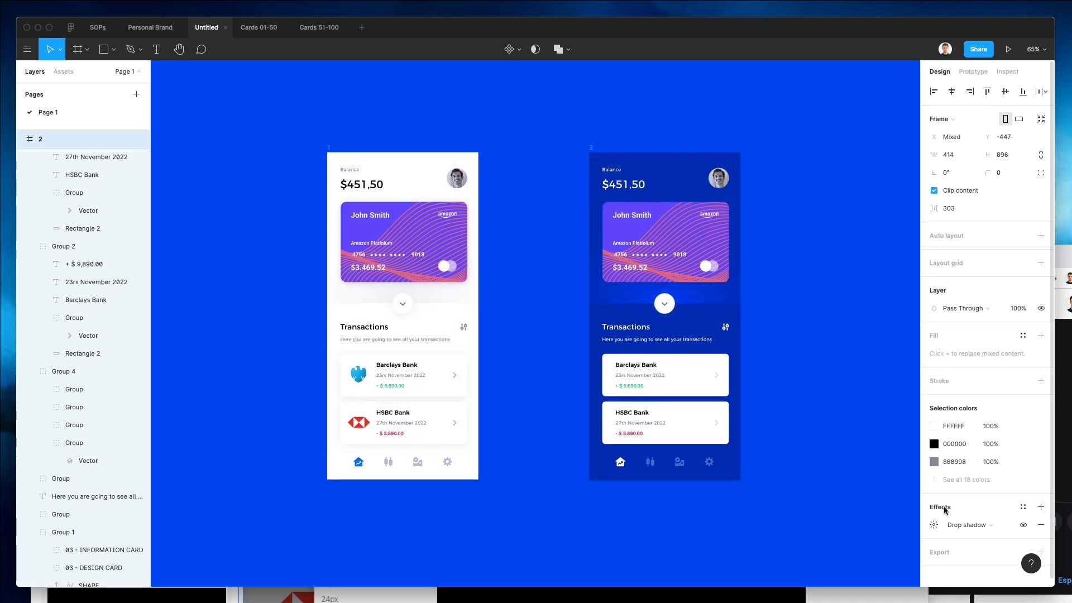
click(932, 525)
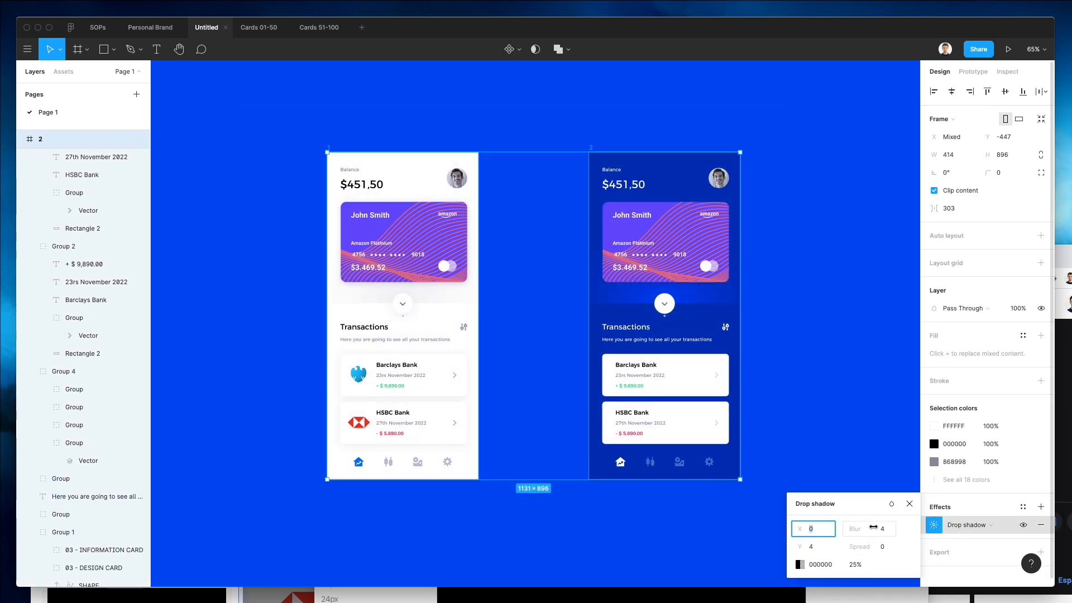
drag(873, 527, 939, 527)
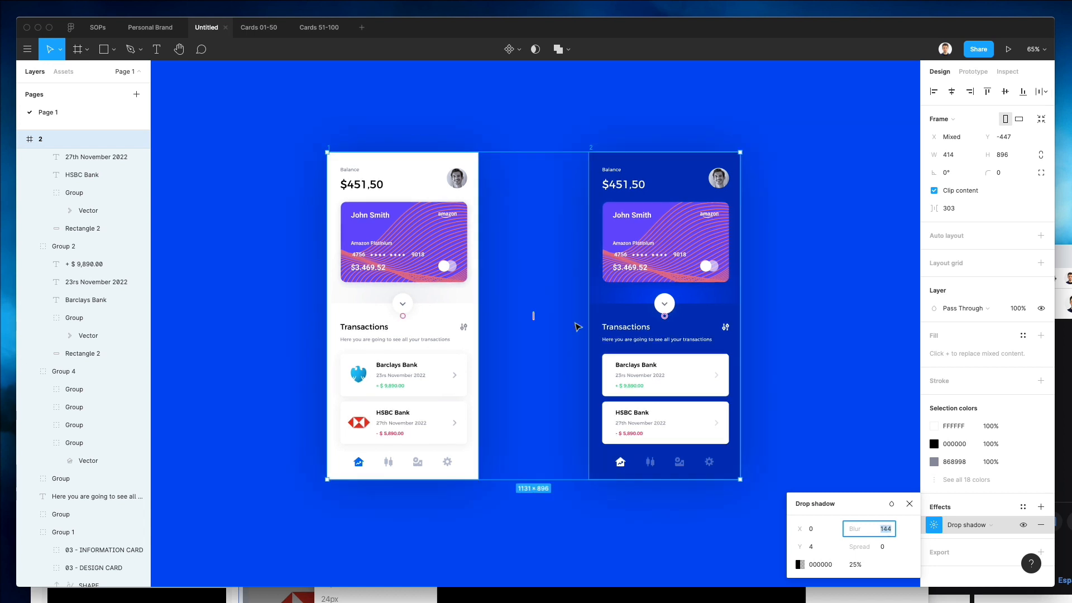